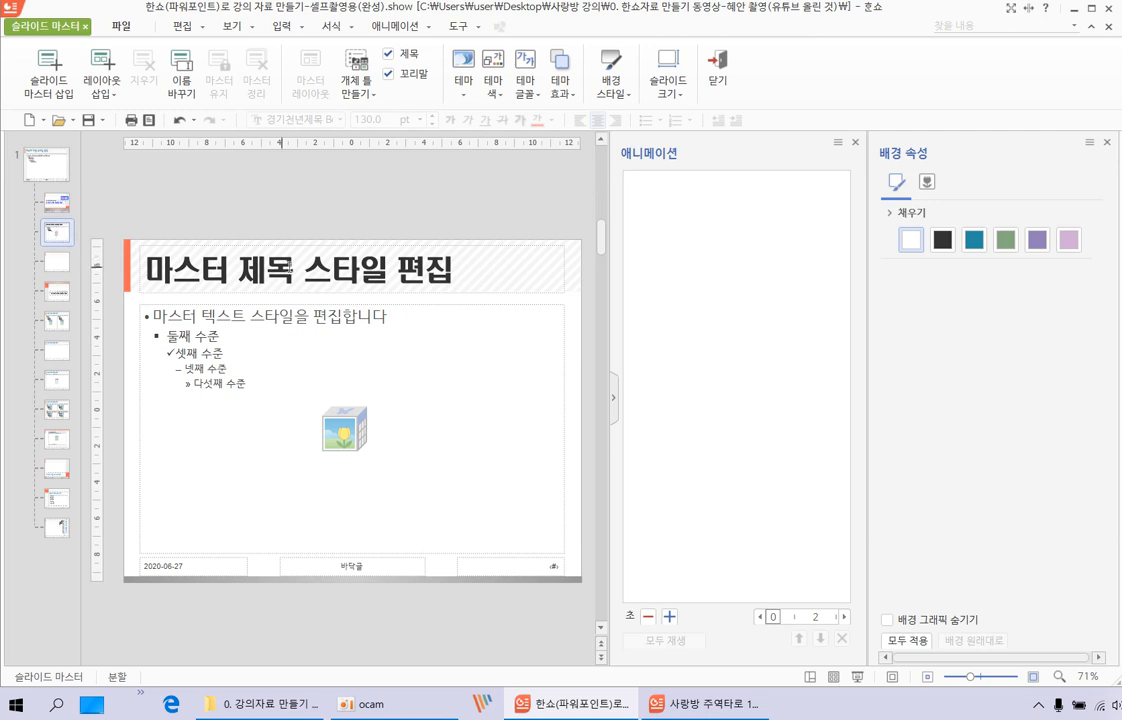
Check the title placeholder's bold formatting in the slide master, and close the master view
left_click(259, 244)
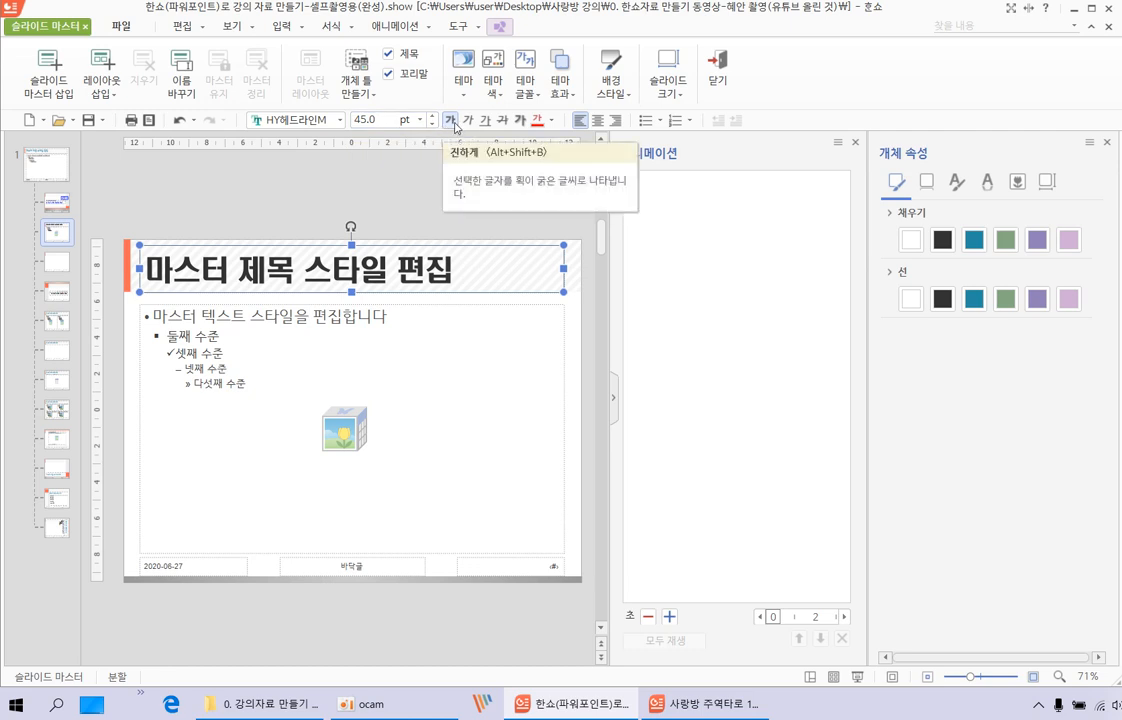
left_click(427, 215)
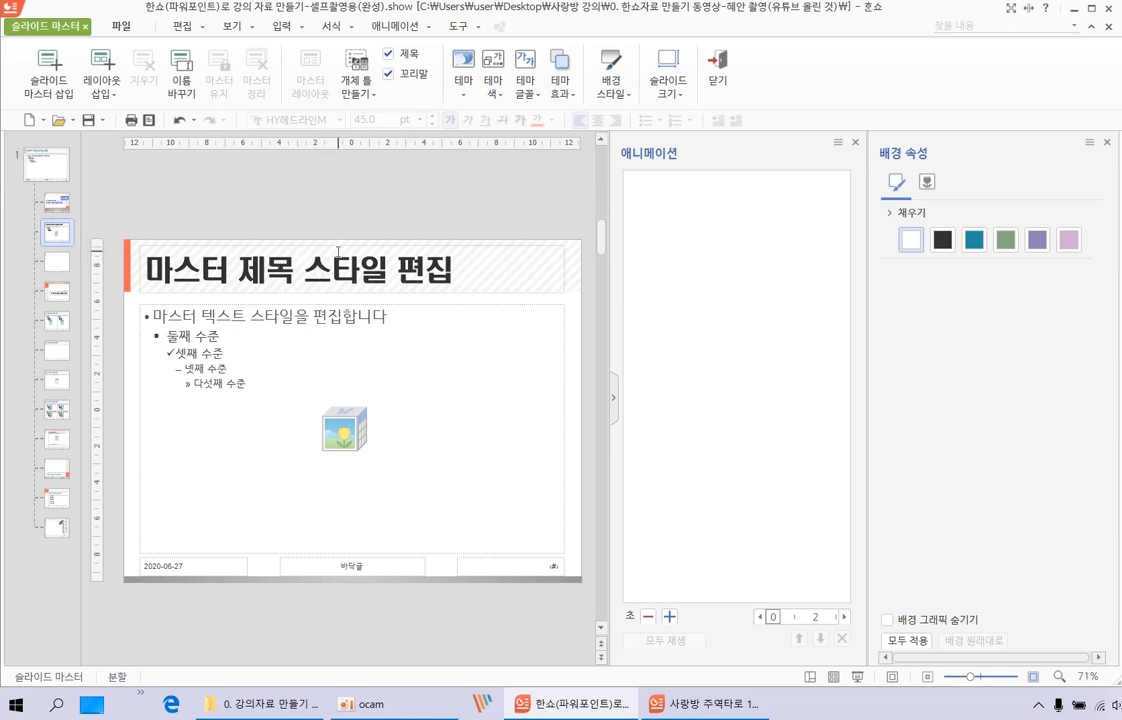
left_click(330, 245)
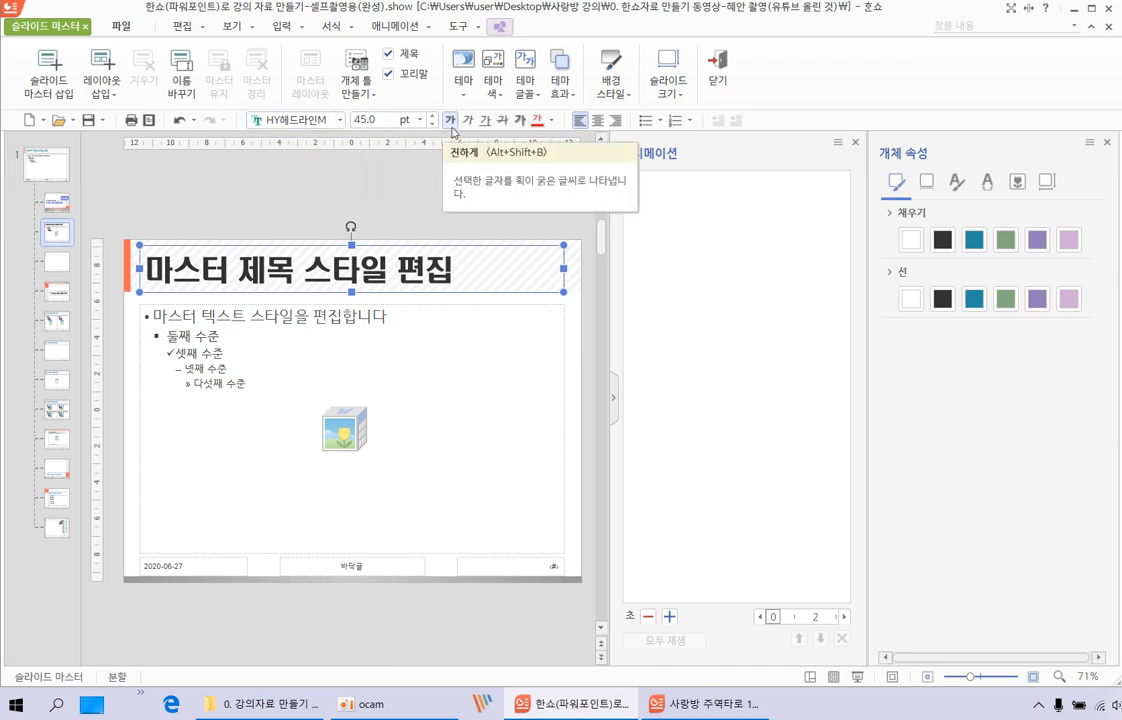
left_click(366, 210)
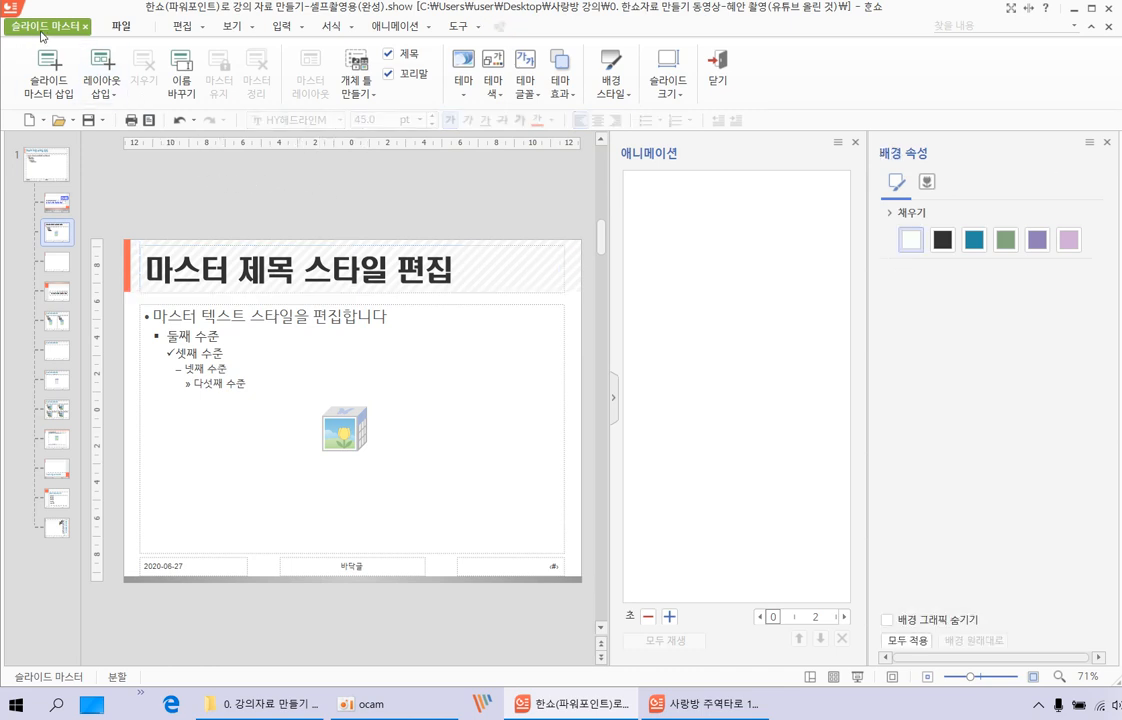
left_click(87, 29)
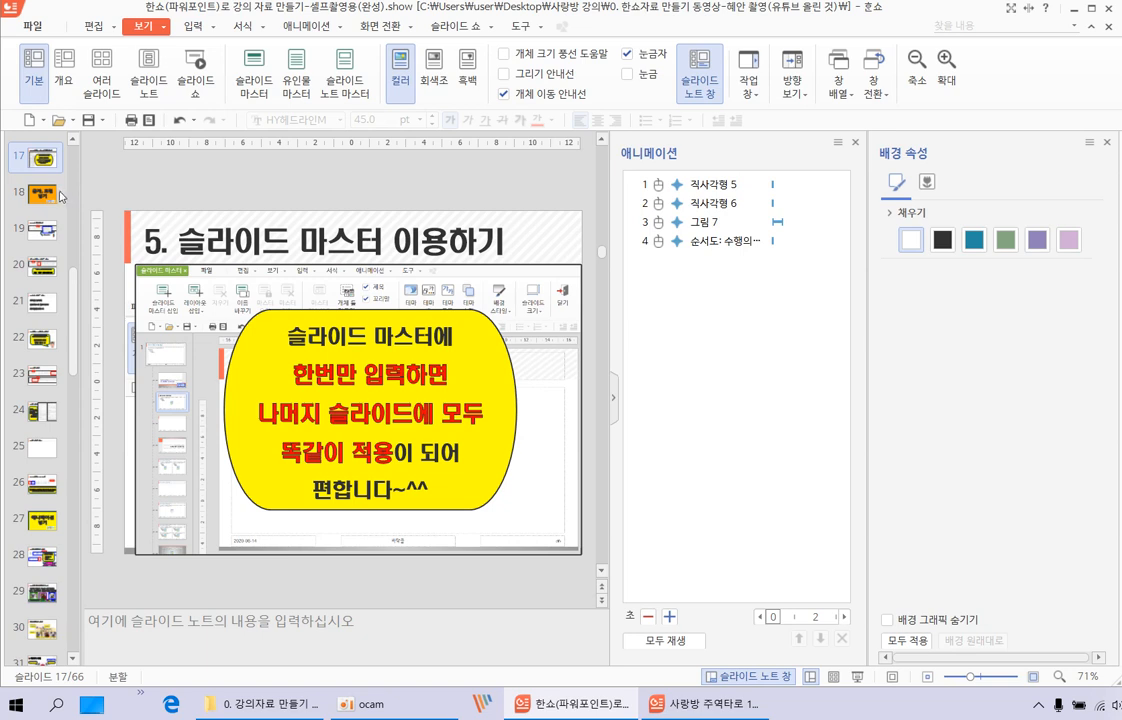
Close the animation pane and look through the slides from 12 to 18, ending on slide 18
scroll(50, 225, "up", 3)
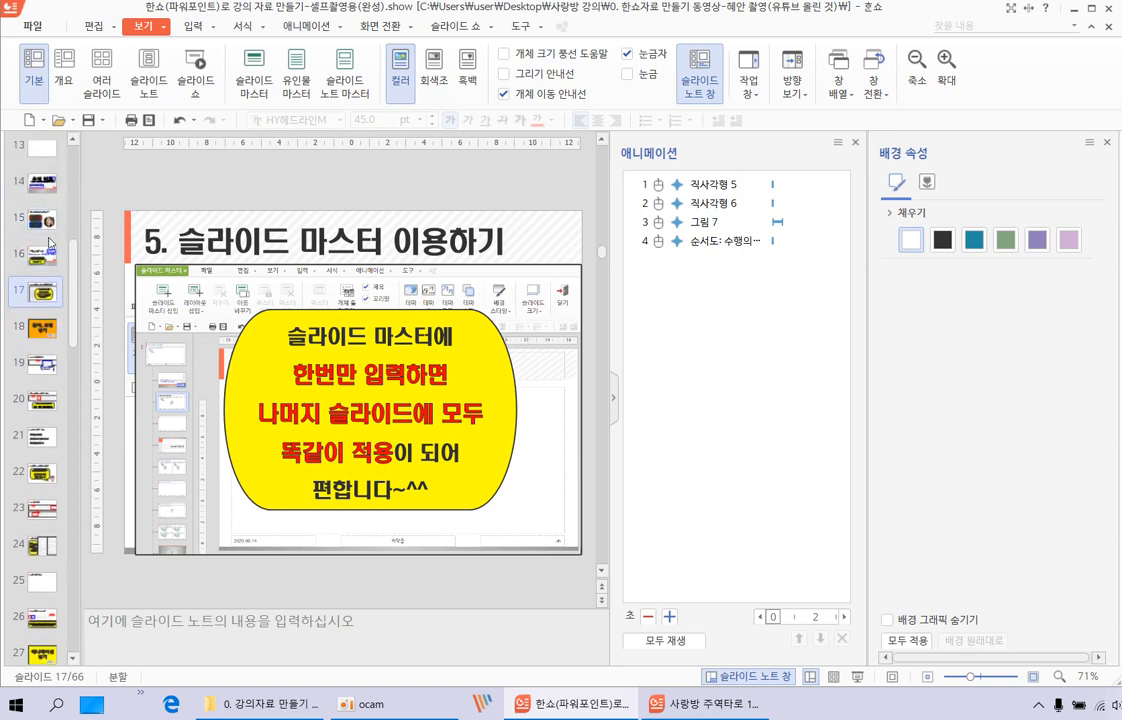
left_click(855, 142)
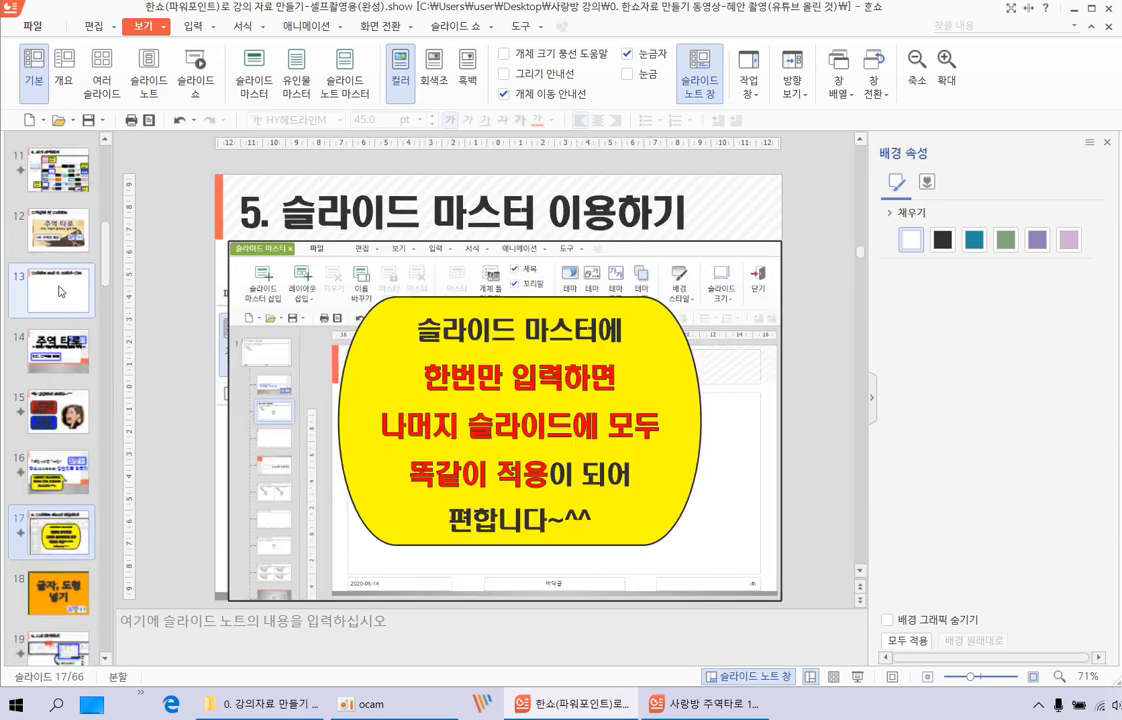
left_click(69, 244)
left_click(62, 355)
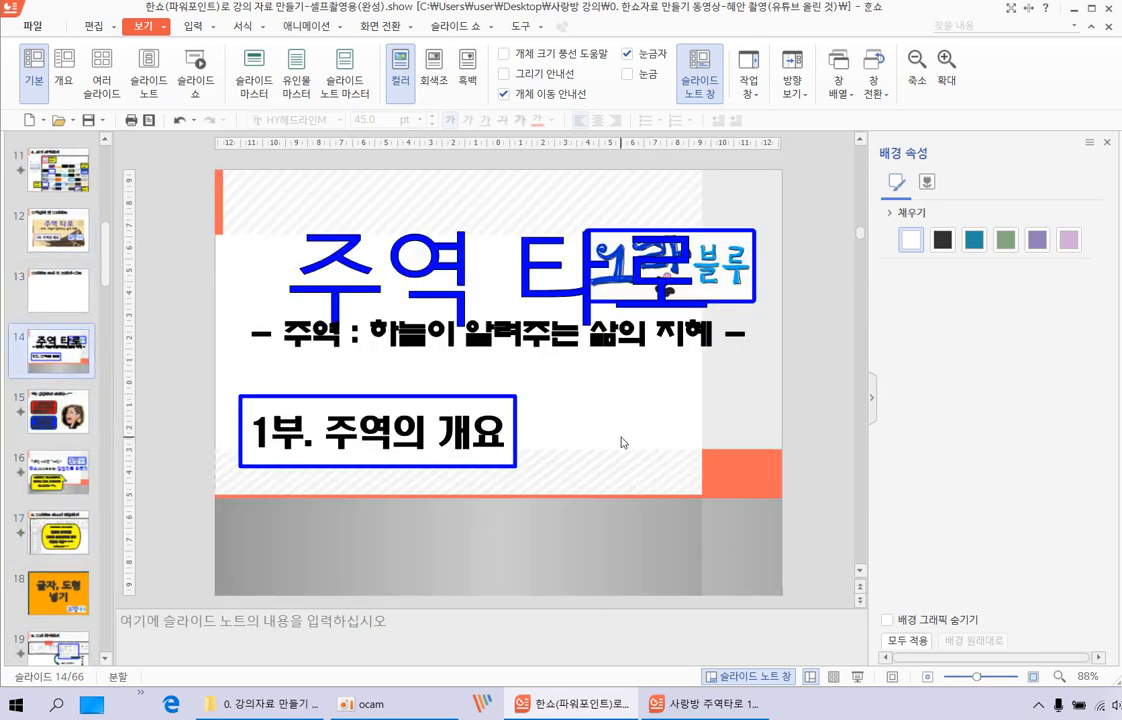
left_click(62, 470)
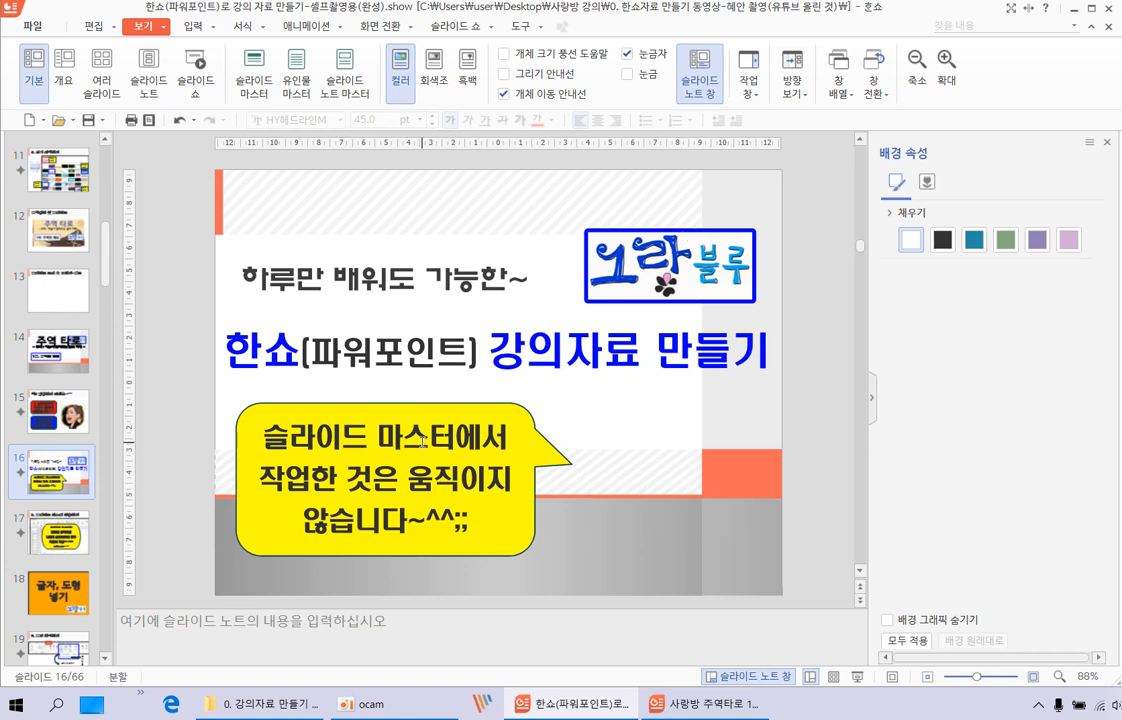
left_click(58, 593)
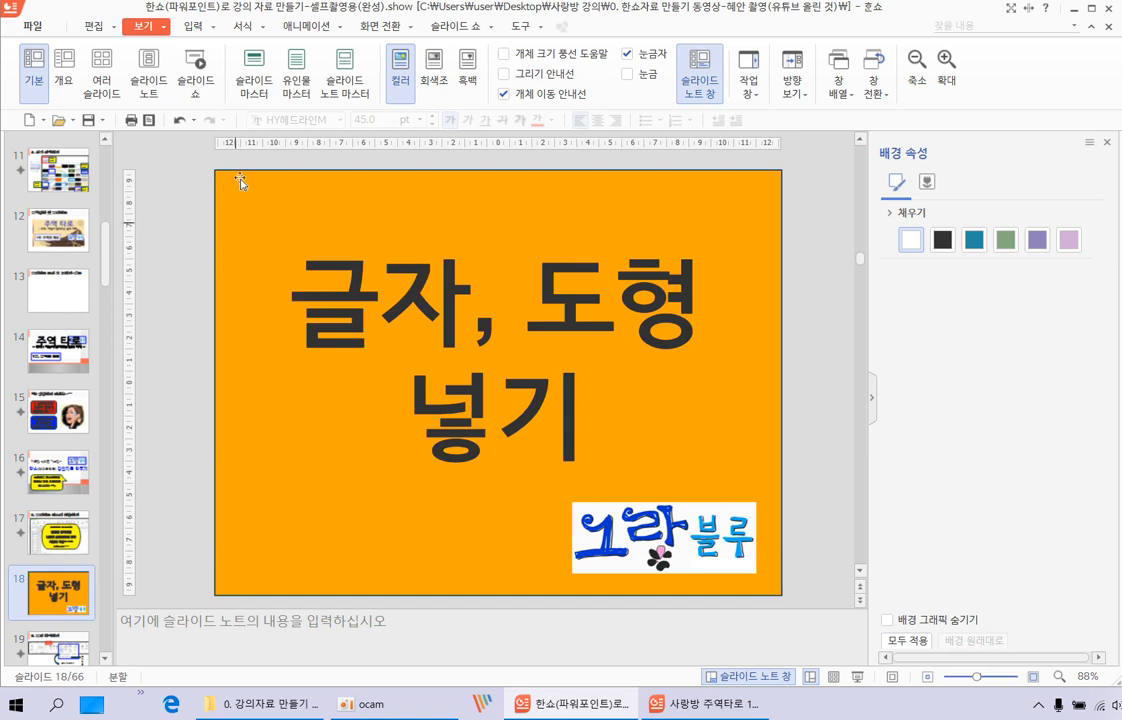
Present the slides from slide 18 and play all animations on the "6. 글자 입력하기" slide
left_click(455, 26)
left_click(115, 94)
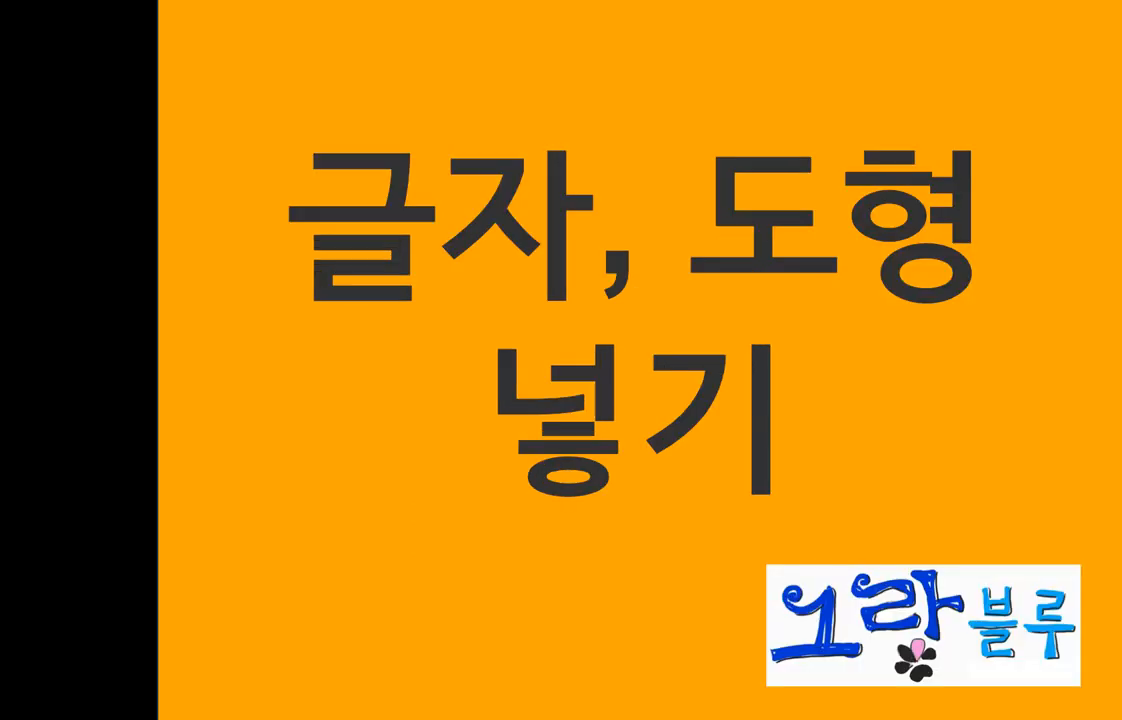
left_click(123, 166)
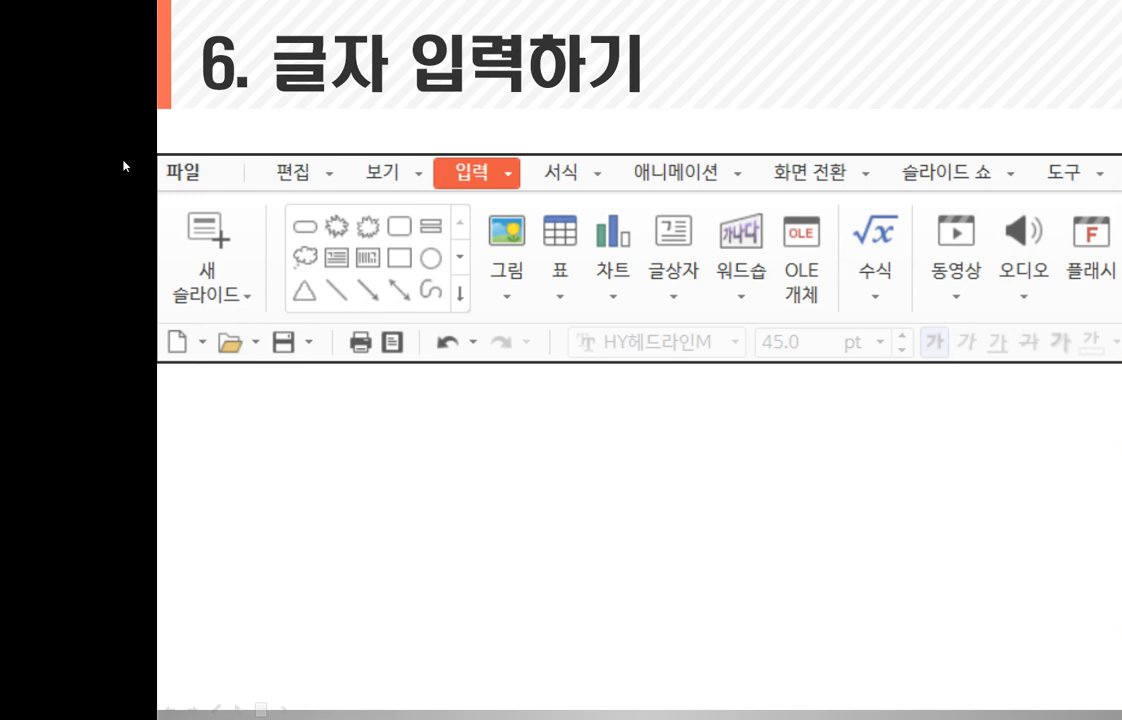
left_click(123, 166)
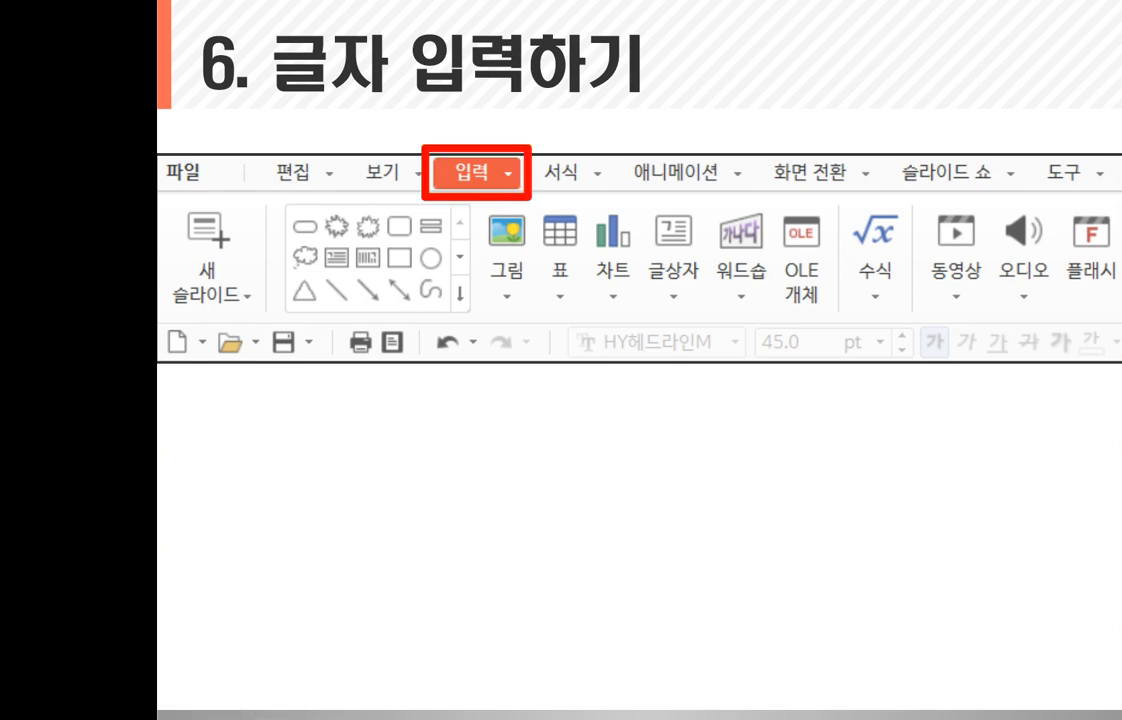
key("Right")
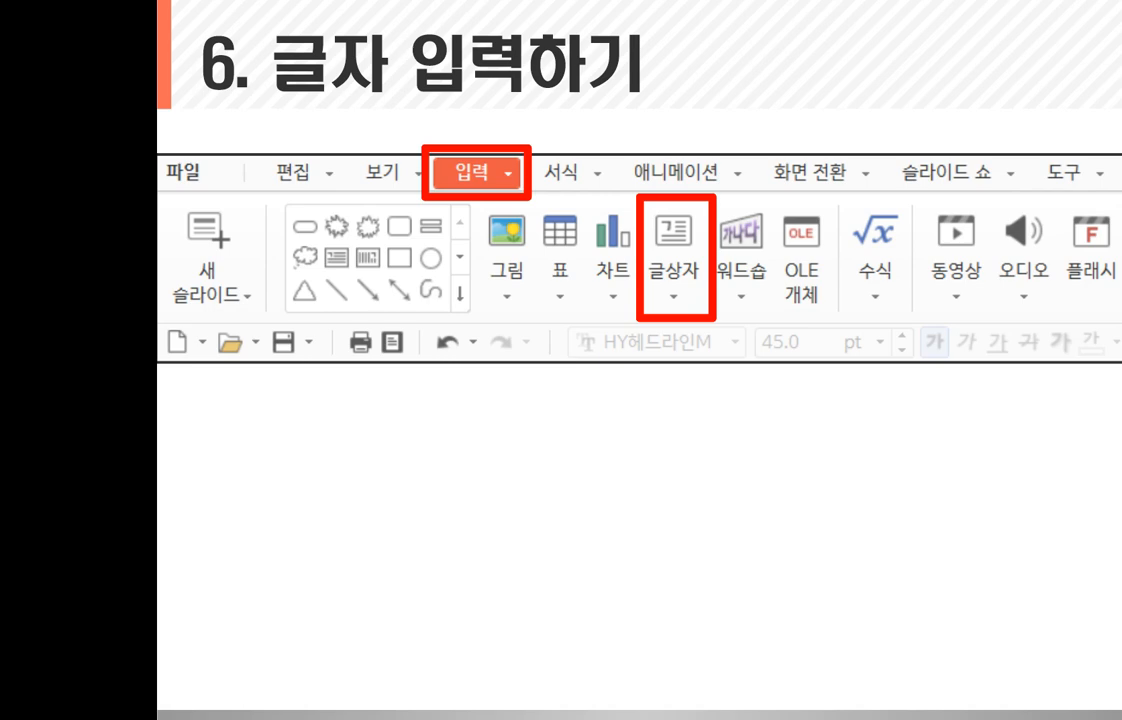
key("Right")
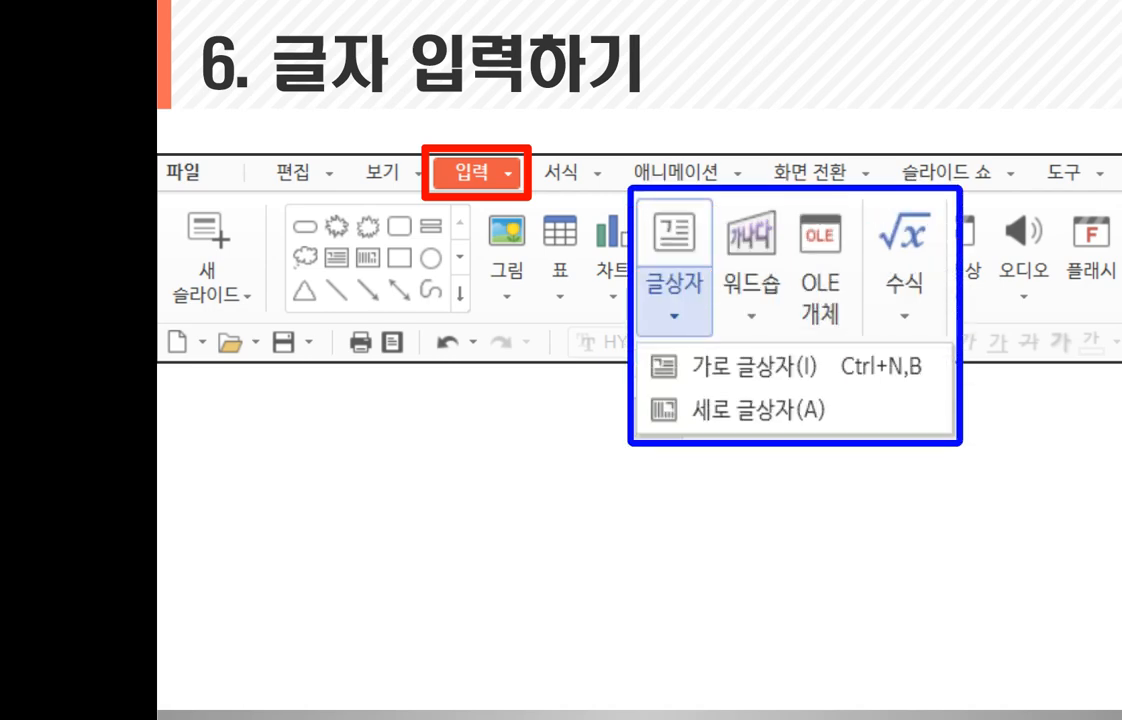
key("Right")
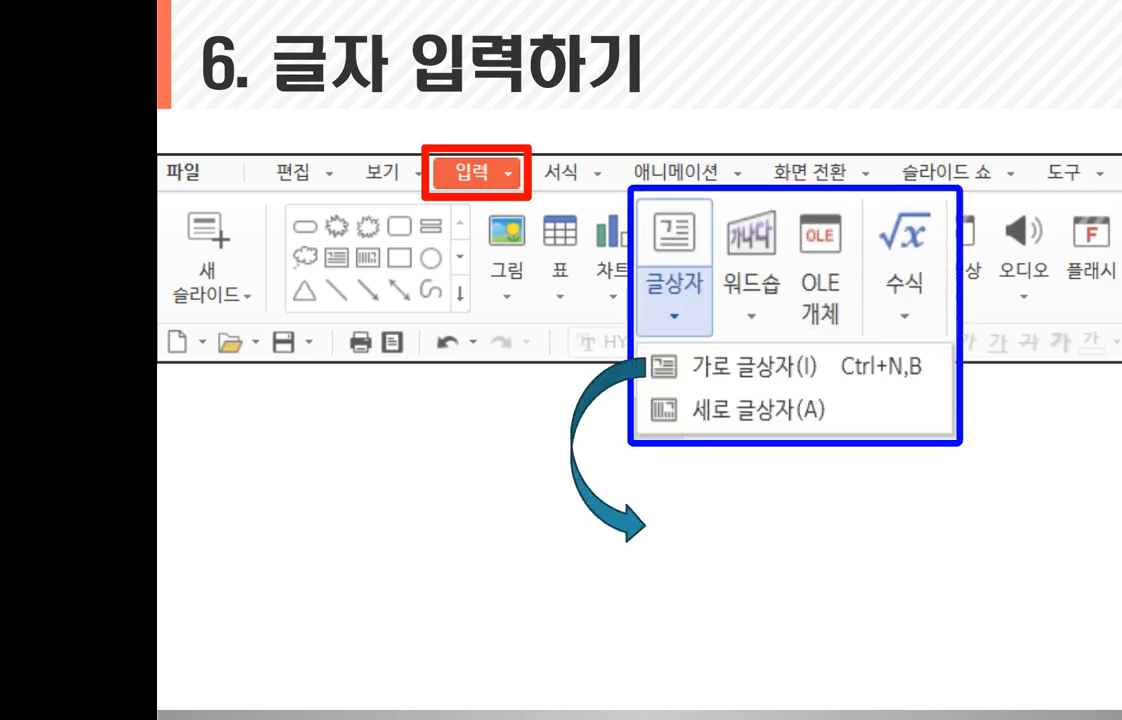
key("Right")
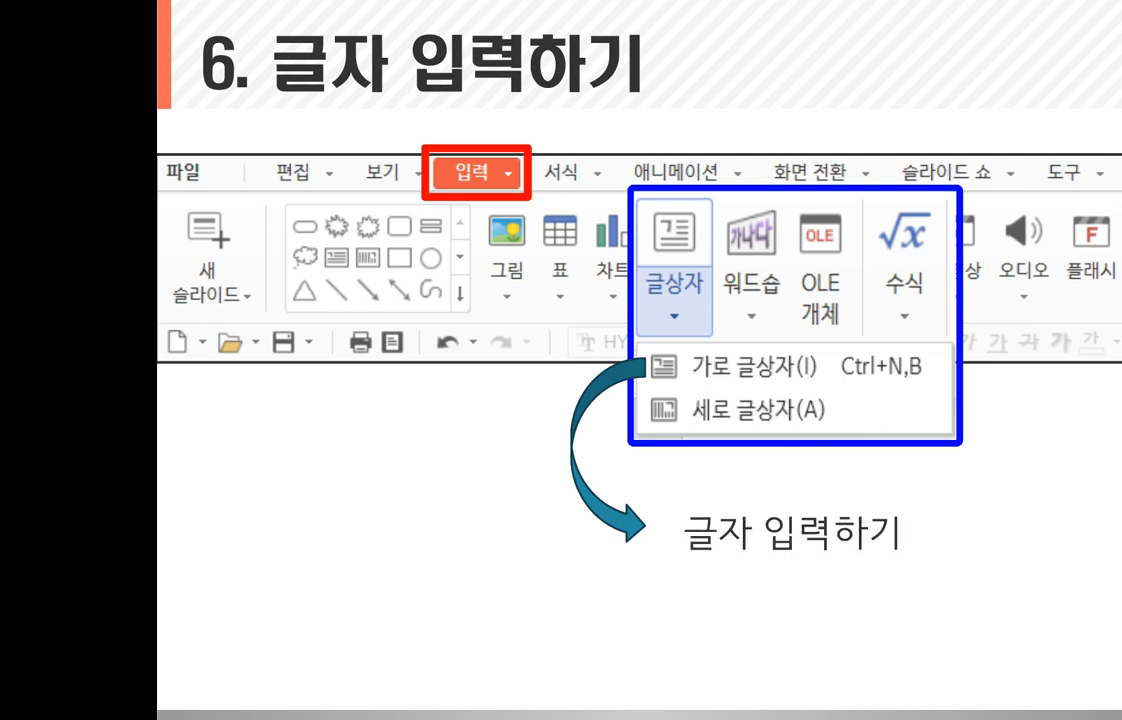
key("Right")
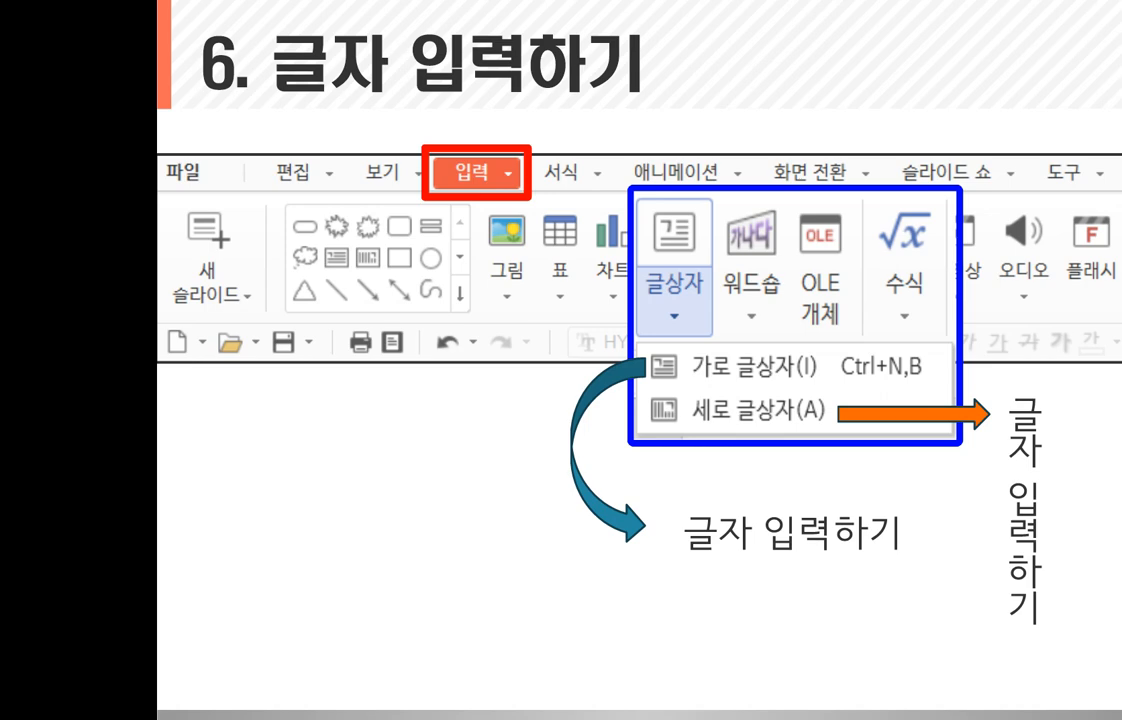
Advance to the "새 슬라이드 넣기 - 실습" slide, play its animations, and end the slide show
key("Right")
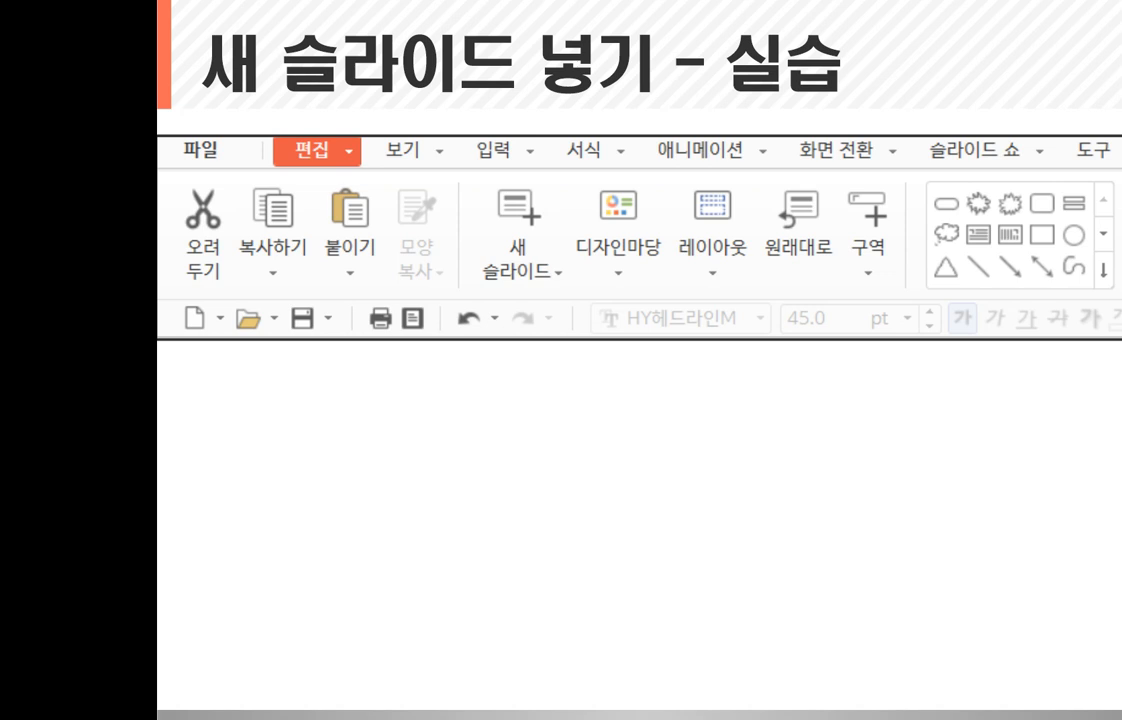
key("Right")
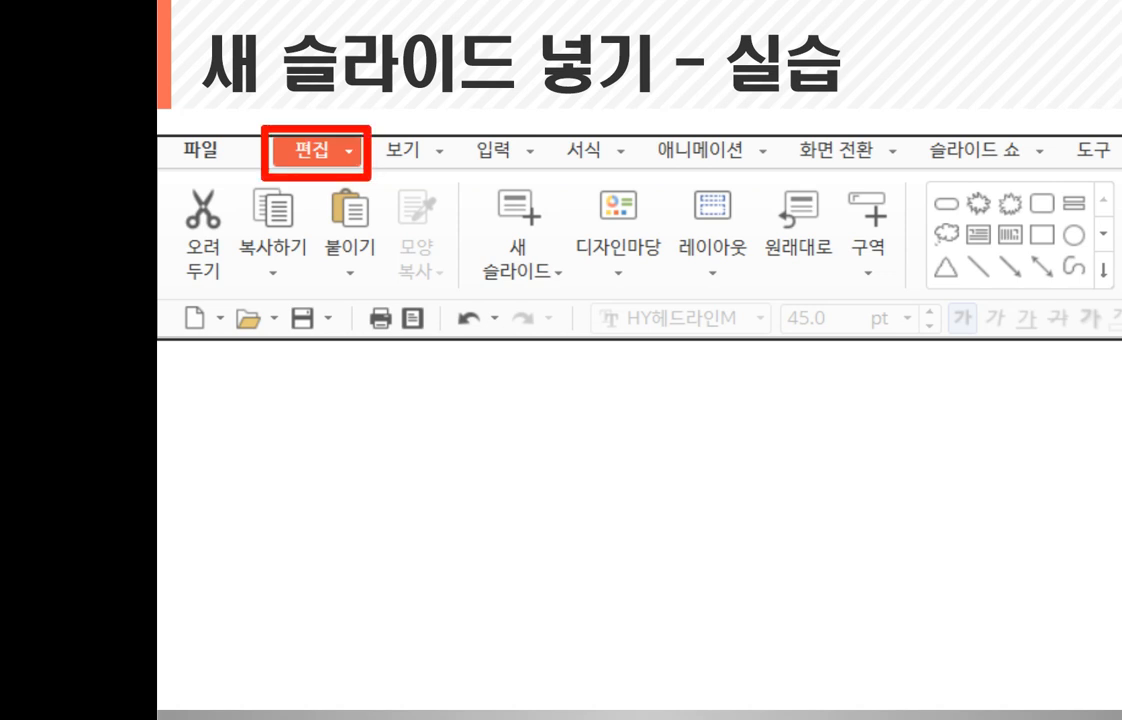
key("Right")
key("Right")
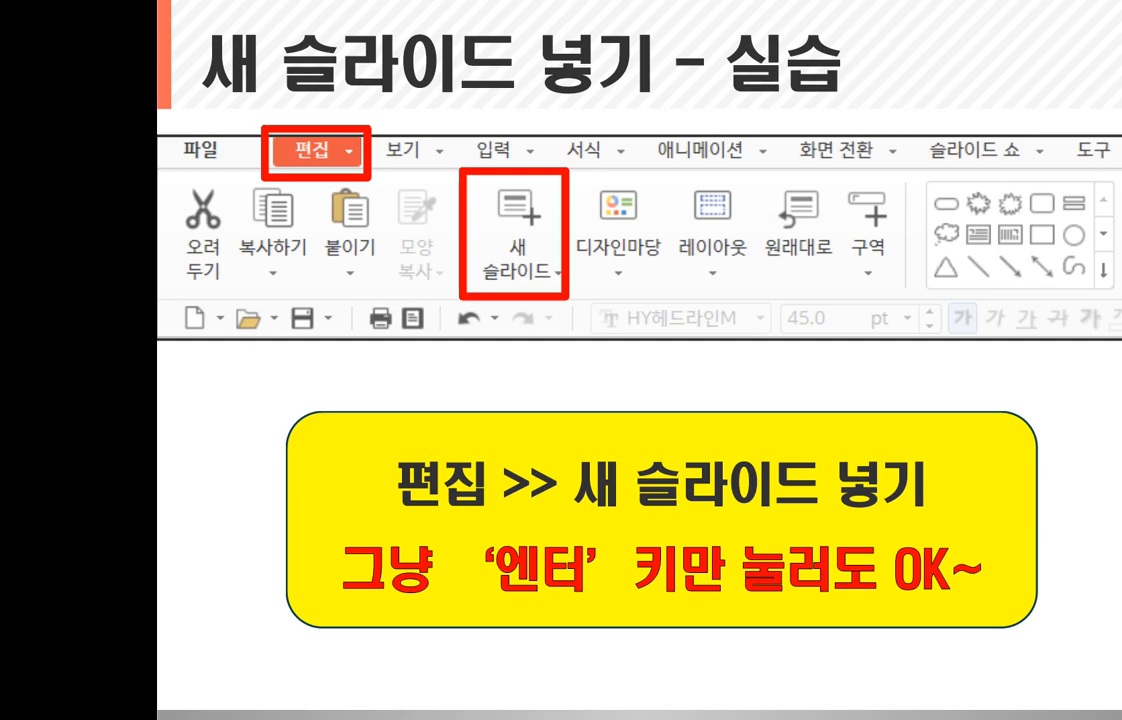
key("Escape")
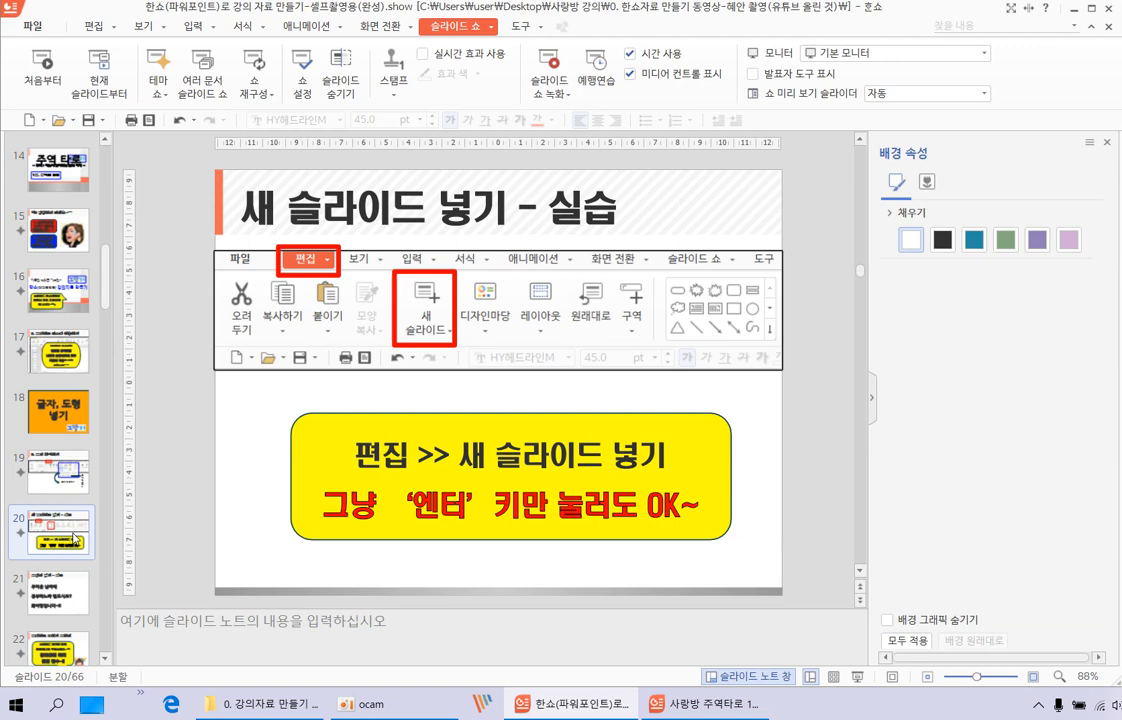
Insert a new slide with the 빈 화면 (blank) layout after slide 20
left_click(93, 27)
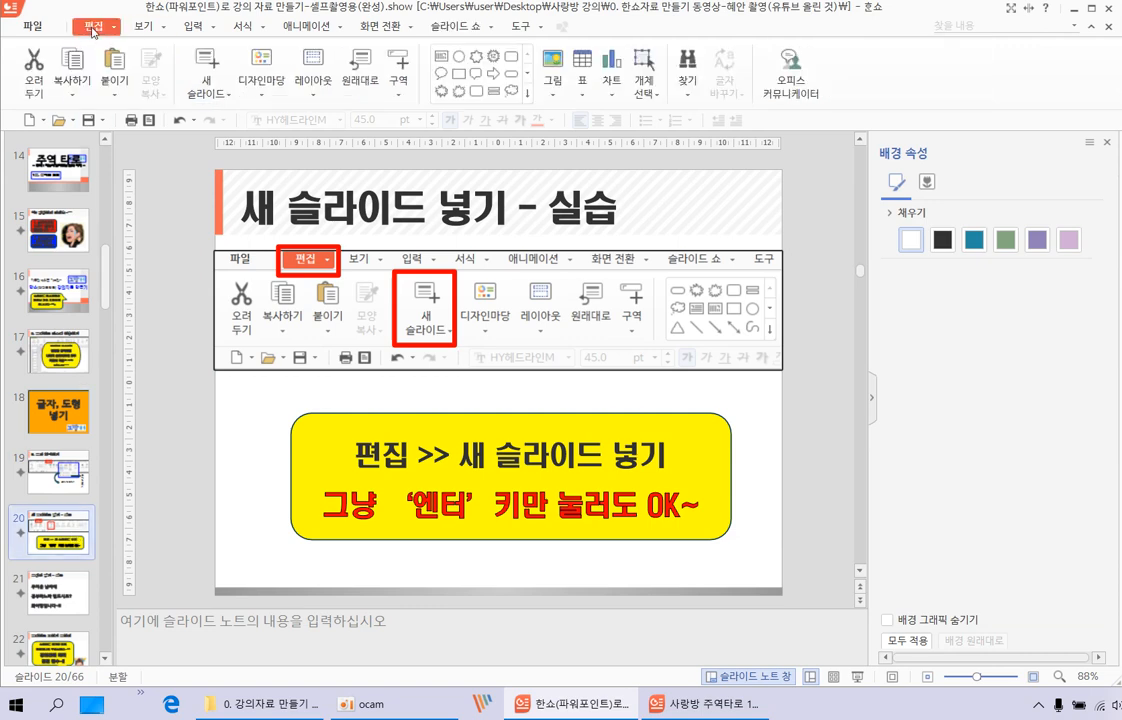
left_click(205, 93)
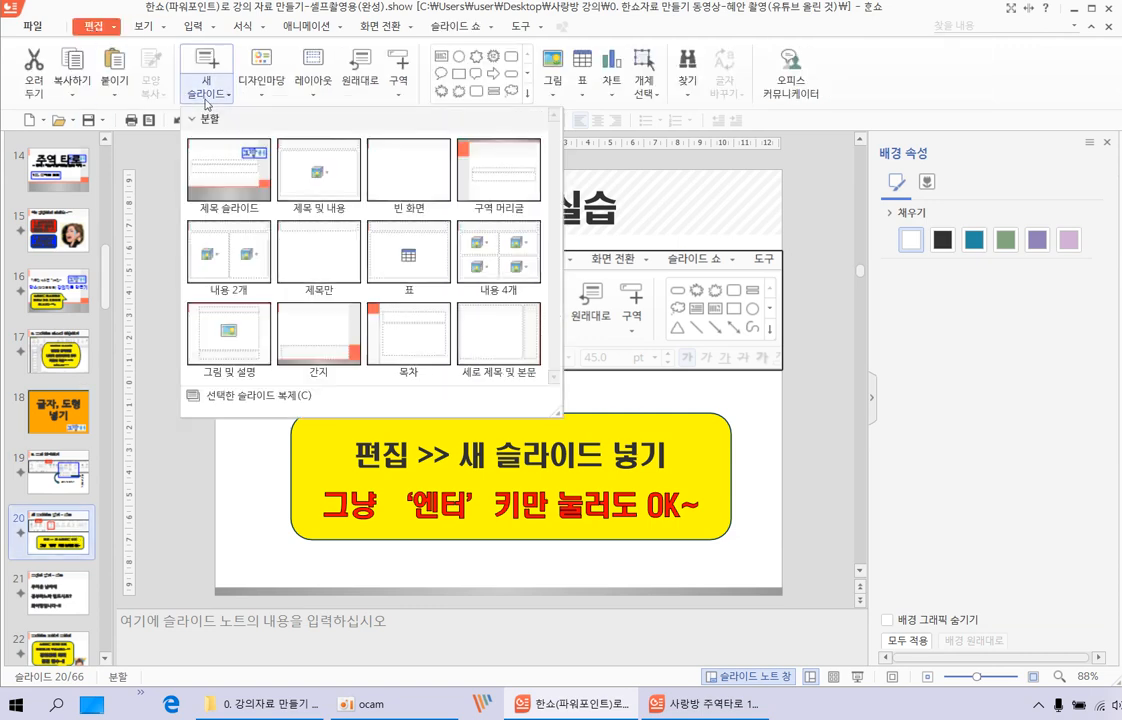
left_click(399, 183)
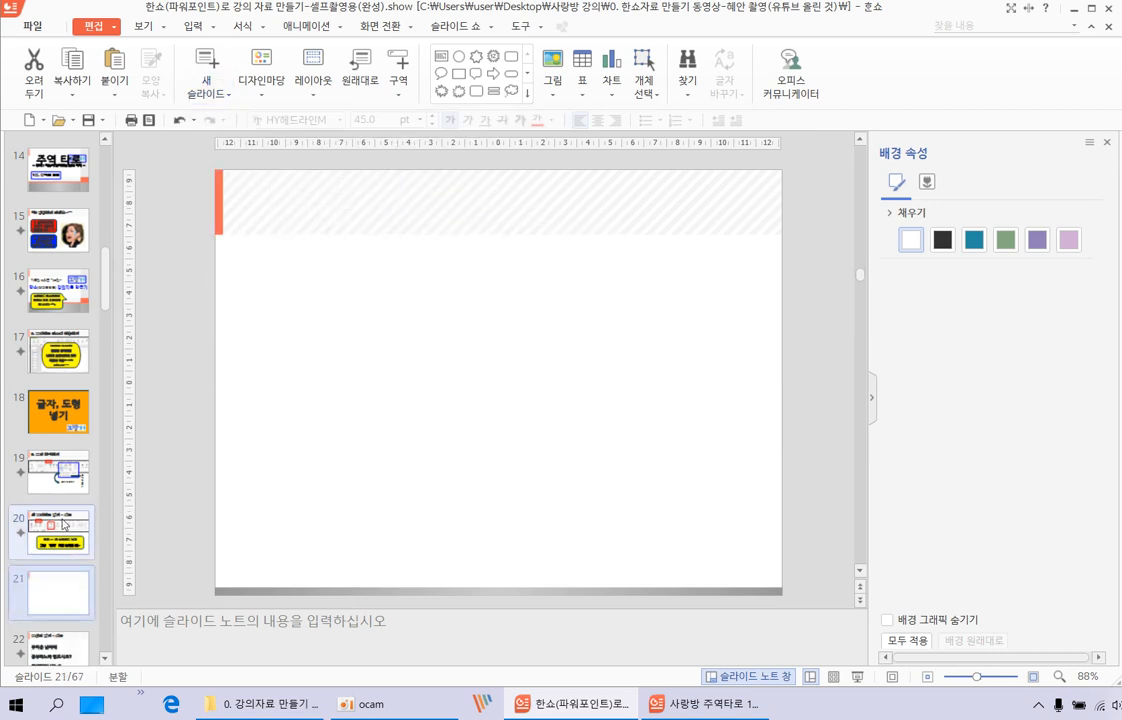
Insert another new slide with title and content placeholders directly after slide 20
scroll(57, 480, "down", 1)
scroll(62, 528, "down", 1)
left_click(71, 403)
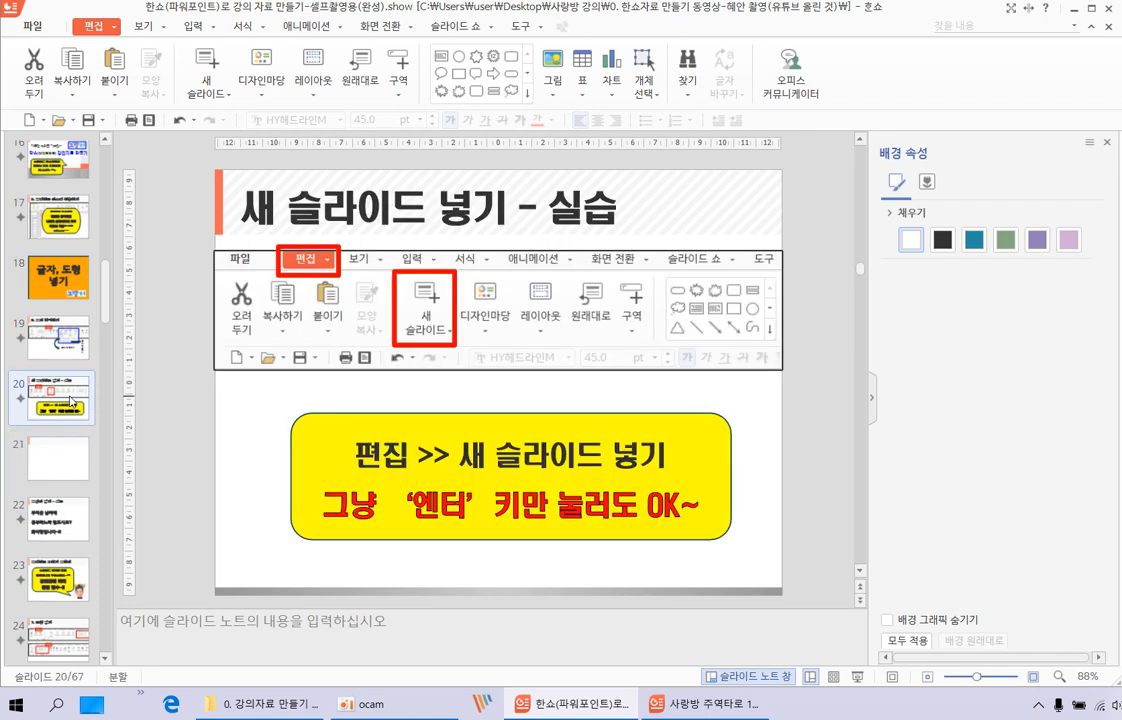
key("Return")
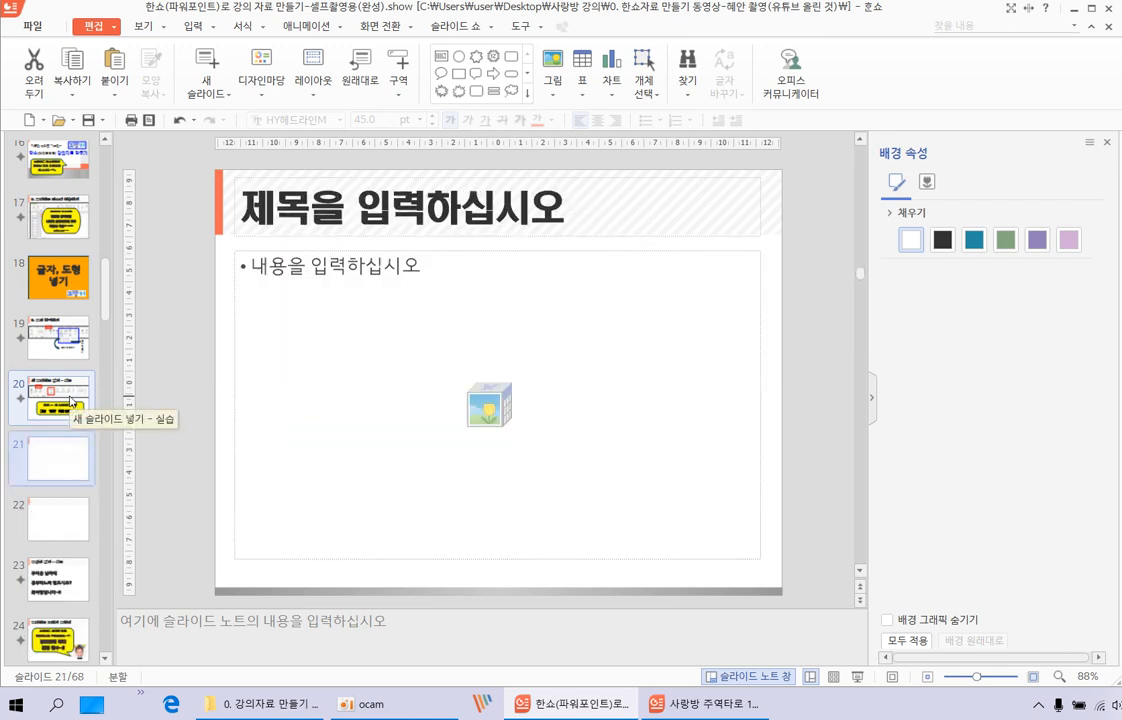
Check the font formatting of the new slide's title placeholder, and deselect it
left_click(308, 203)
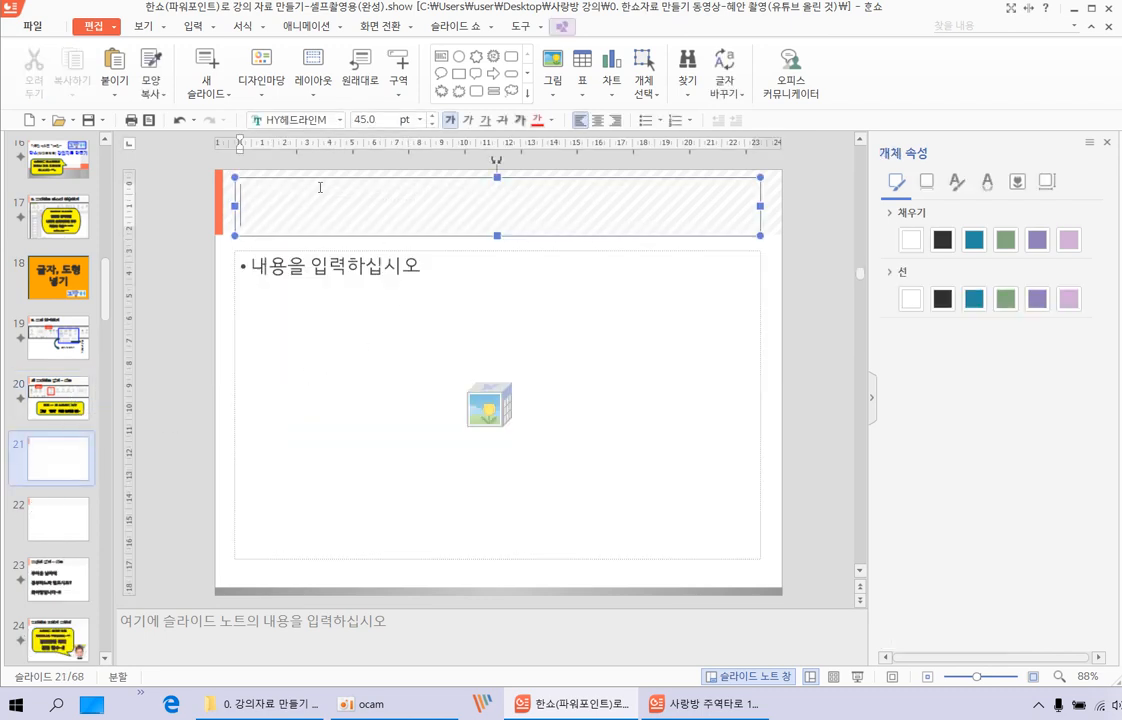
left_click(333, 177)
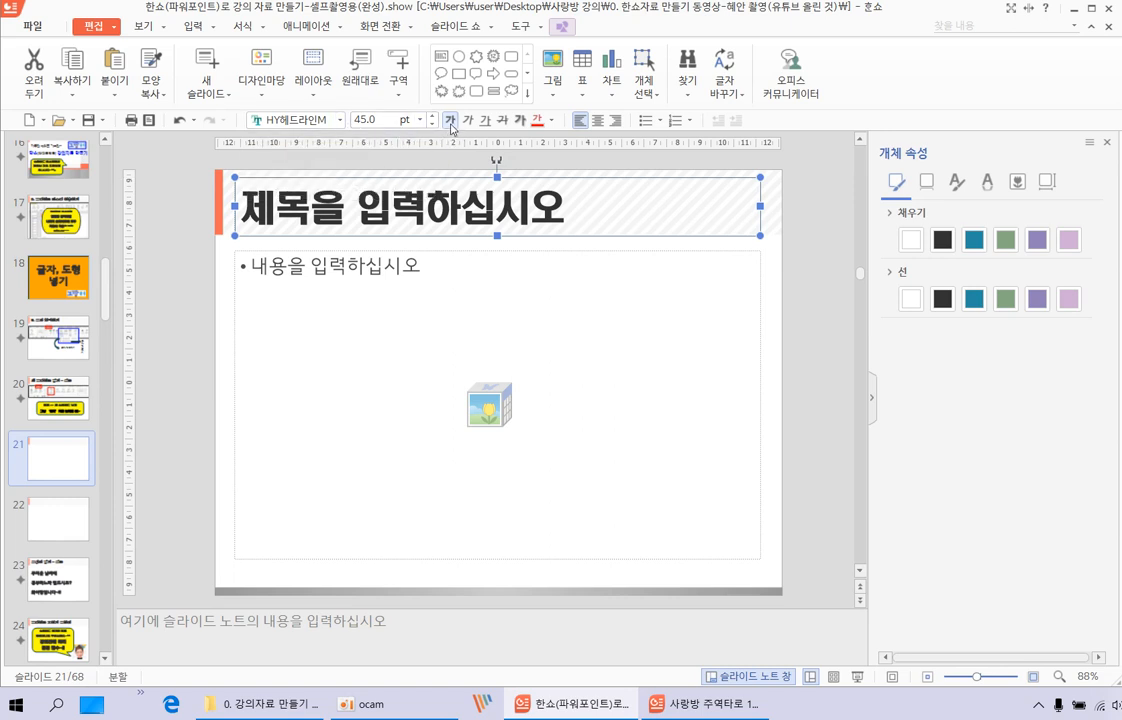
left_click(195, 329)
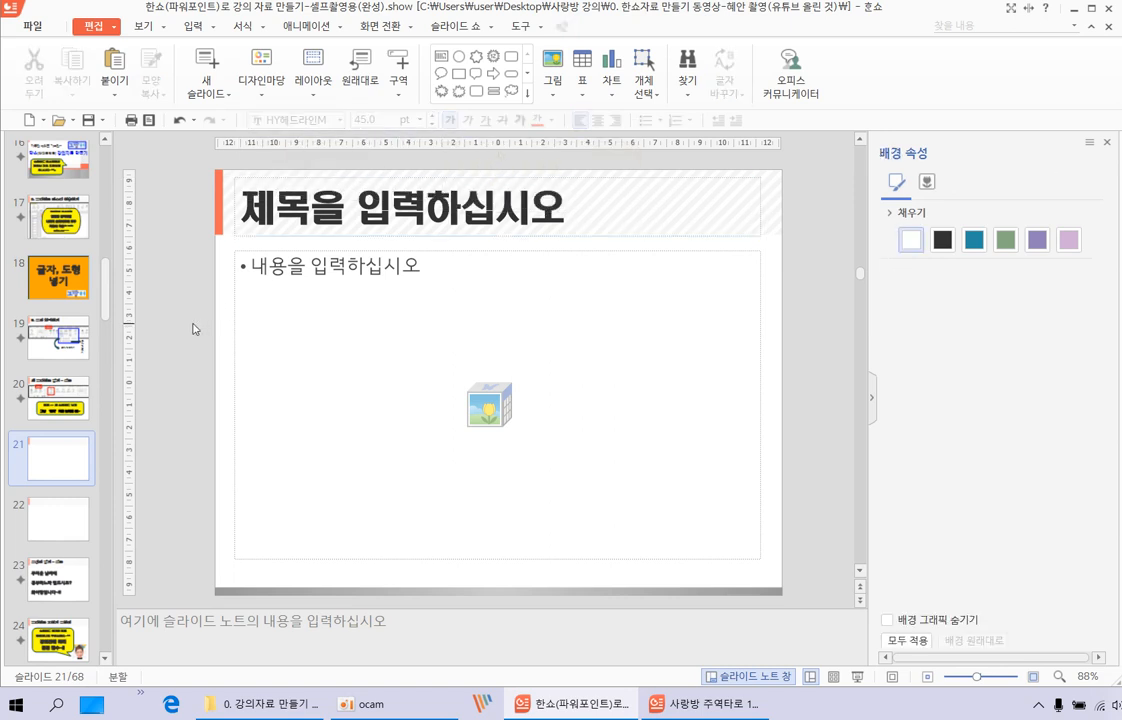
On slide 23, draw a vertical text box about 13 by 46 mm near the upper-right corner, containing "열공하기" and a line break
left_click(42, 581)
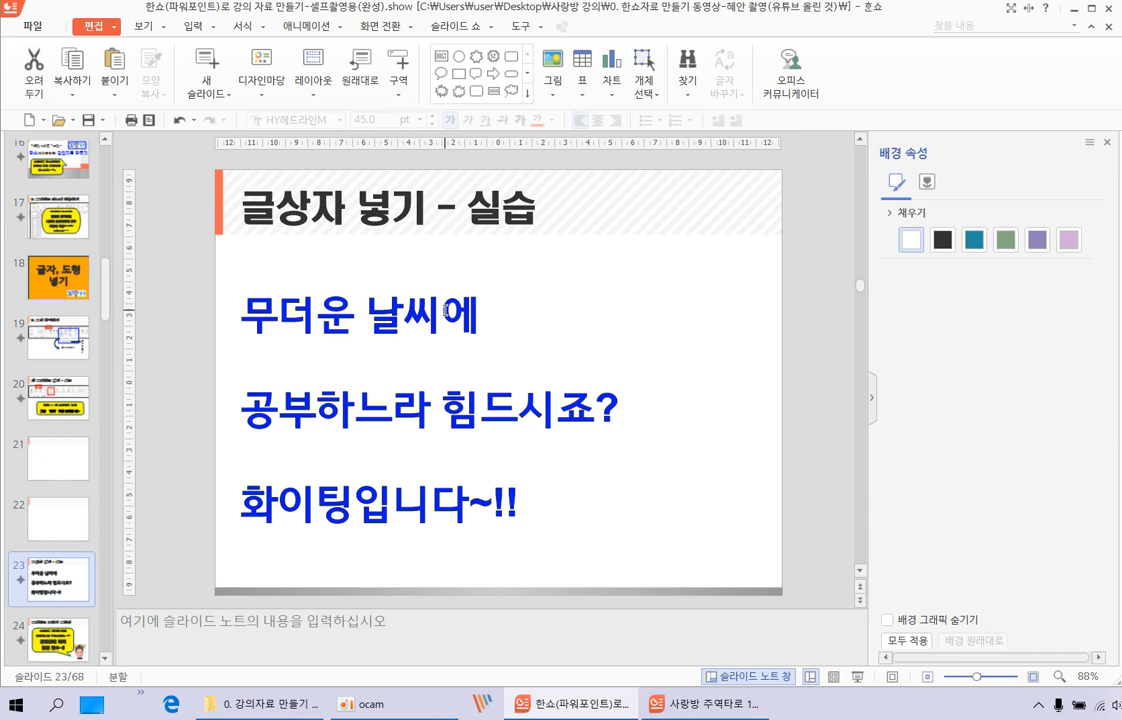
left_click(193, 26)
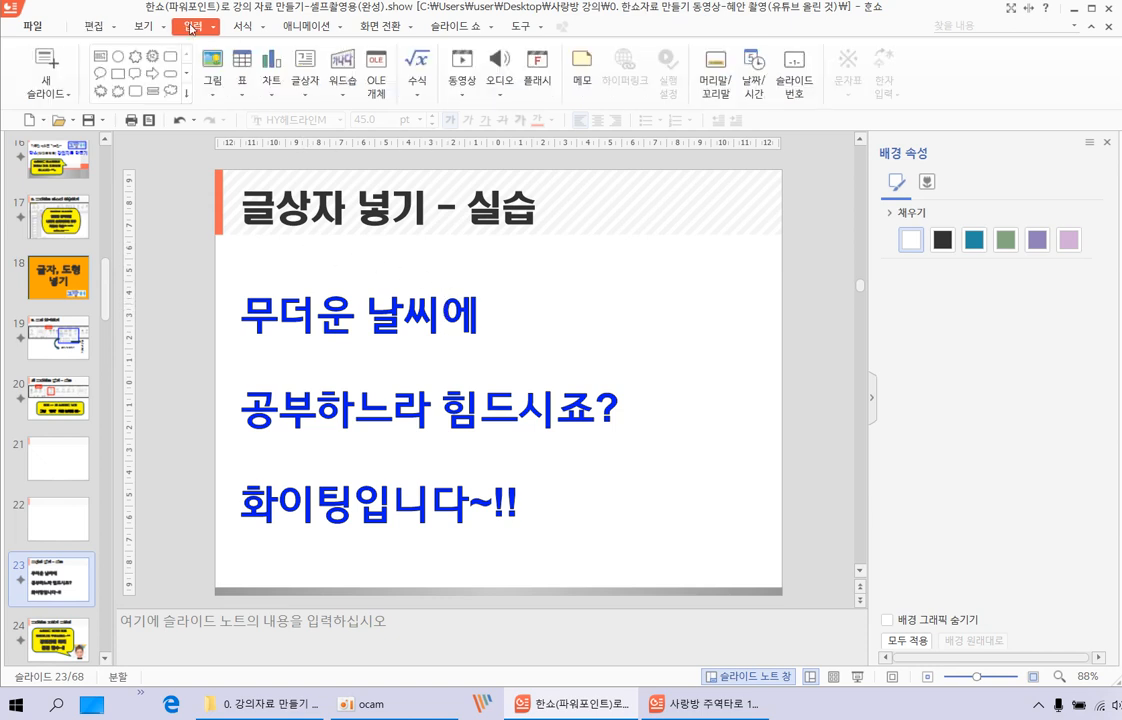
left_click(101, 58)
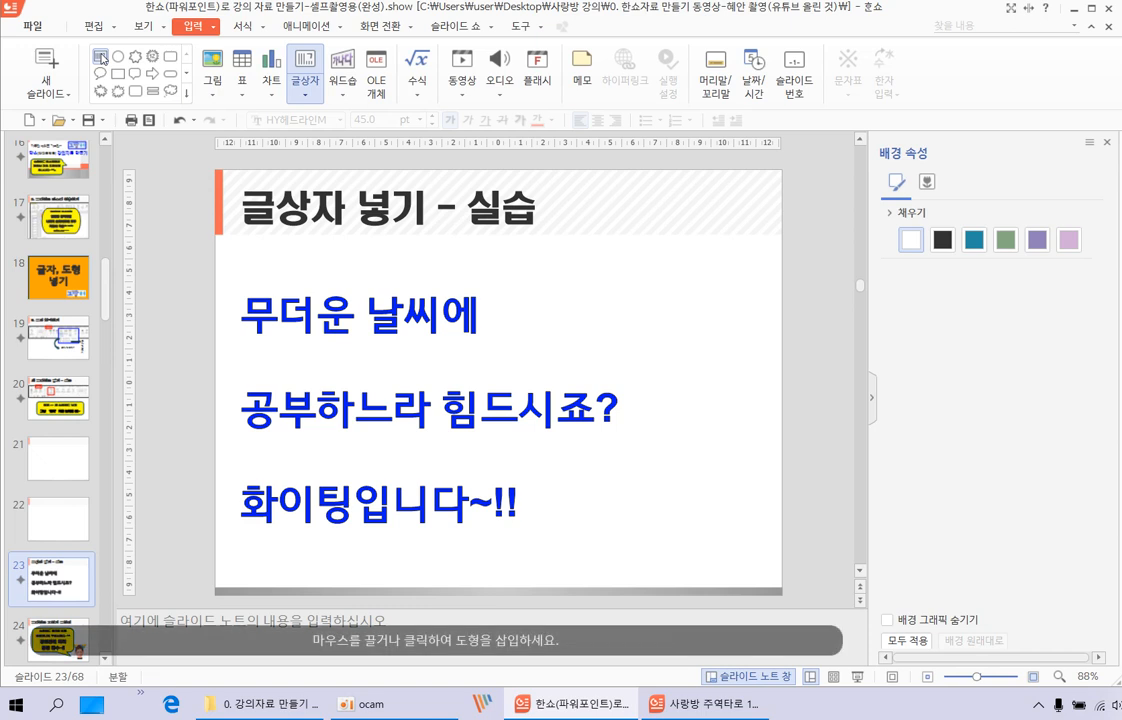
left_click_drag(498, 253, 735, 355)
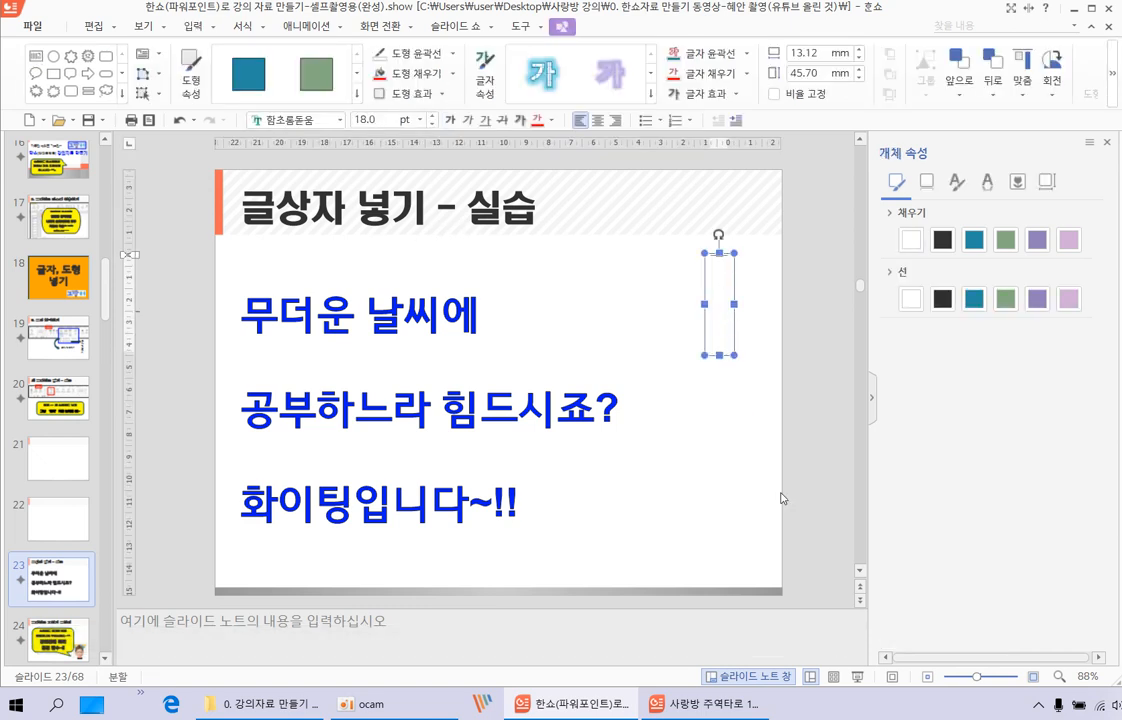
type("열공하기")
key("Return")
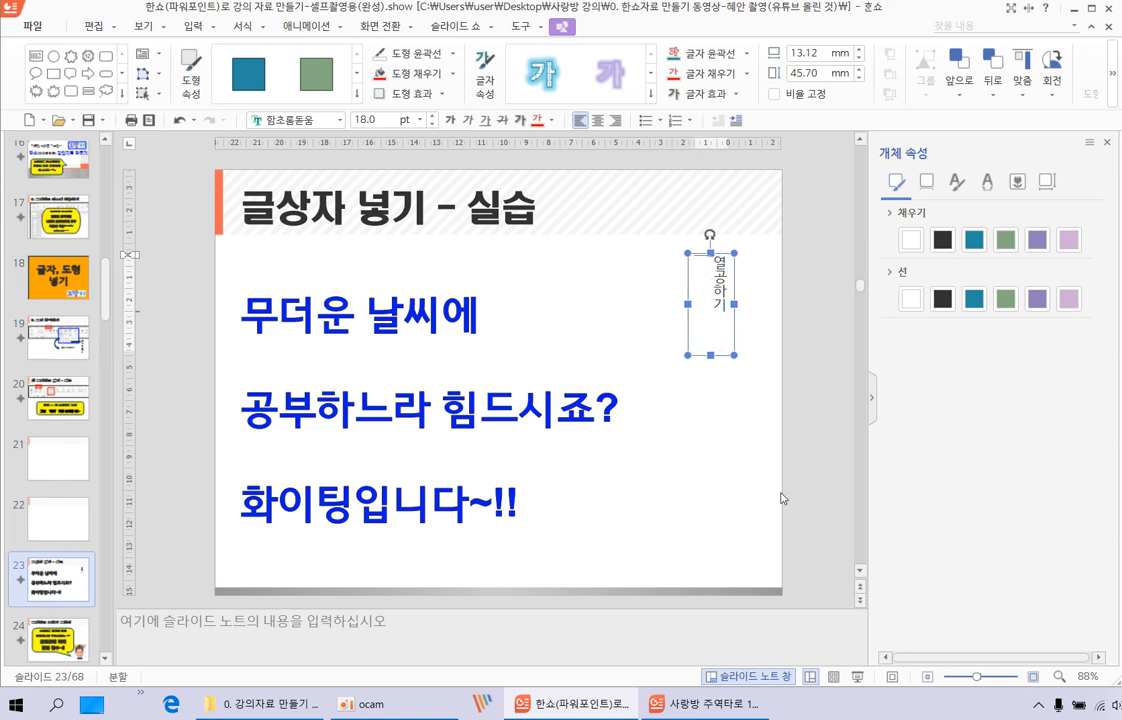
Add the lines "열심히" and "공부하기" to the vertical text box on slide 23
type("ㅇㄹ심히")
key("Return")
type("공부하기")
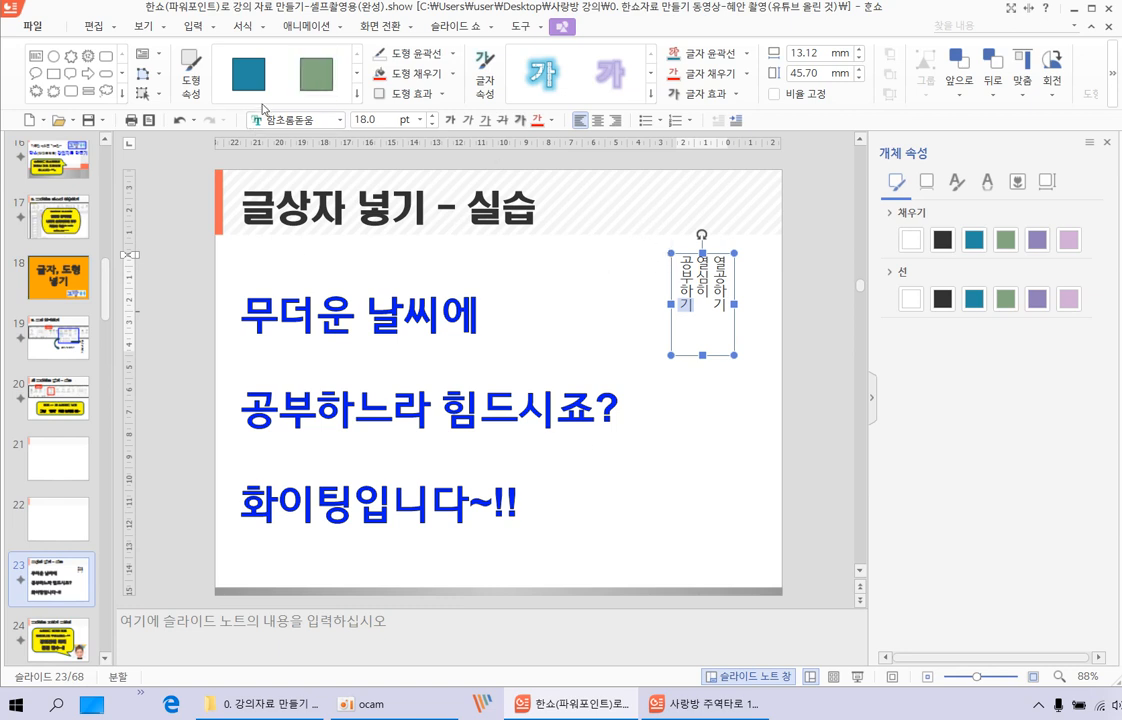
Draw a horizontal text box about 61 mm wide containing "무", and move it beside the first line of blue text
left_click(122, 96)
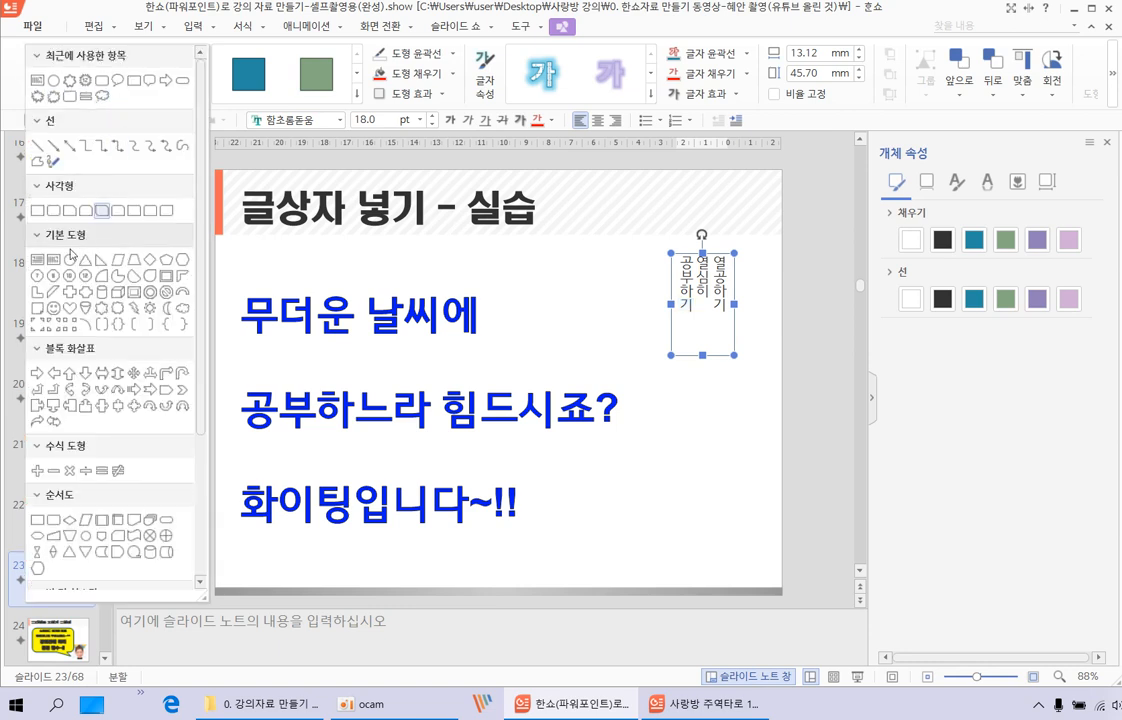
left_click(37, 260)
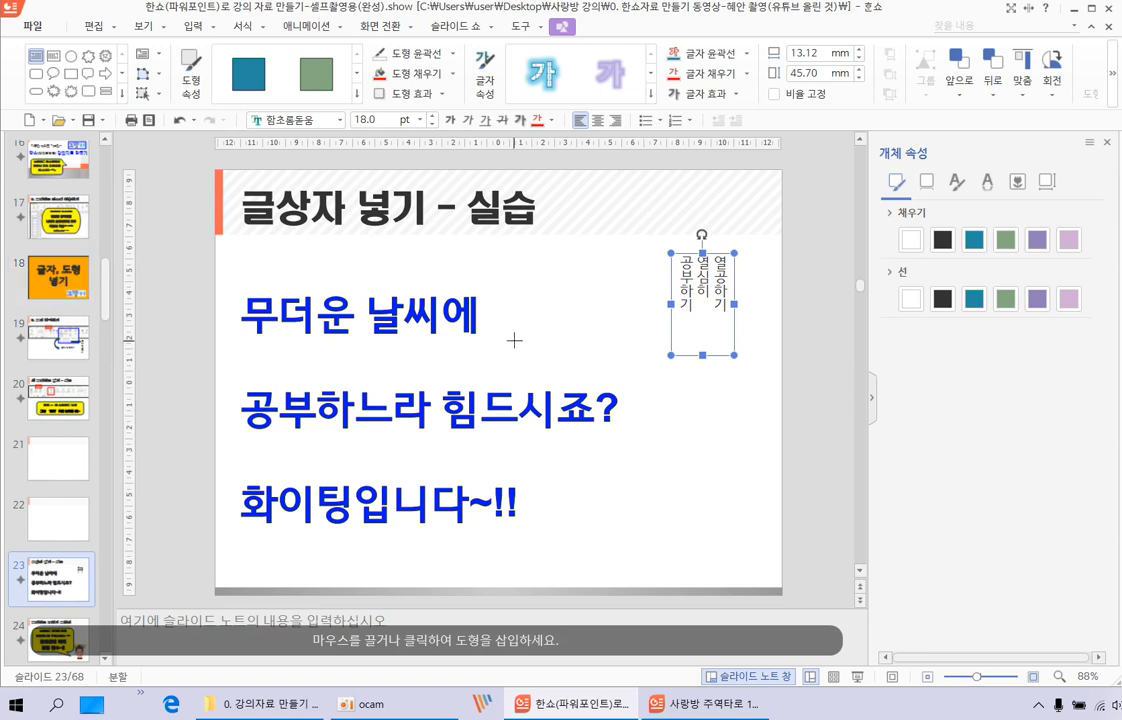
left_click_drag(566, 461, 703, 520)
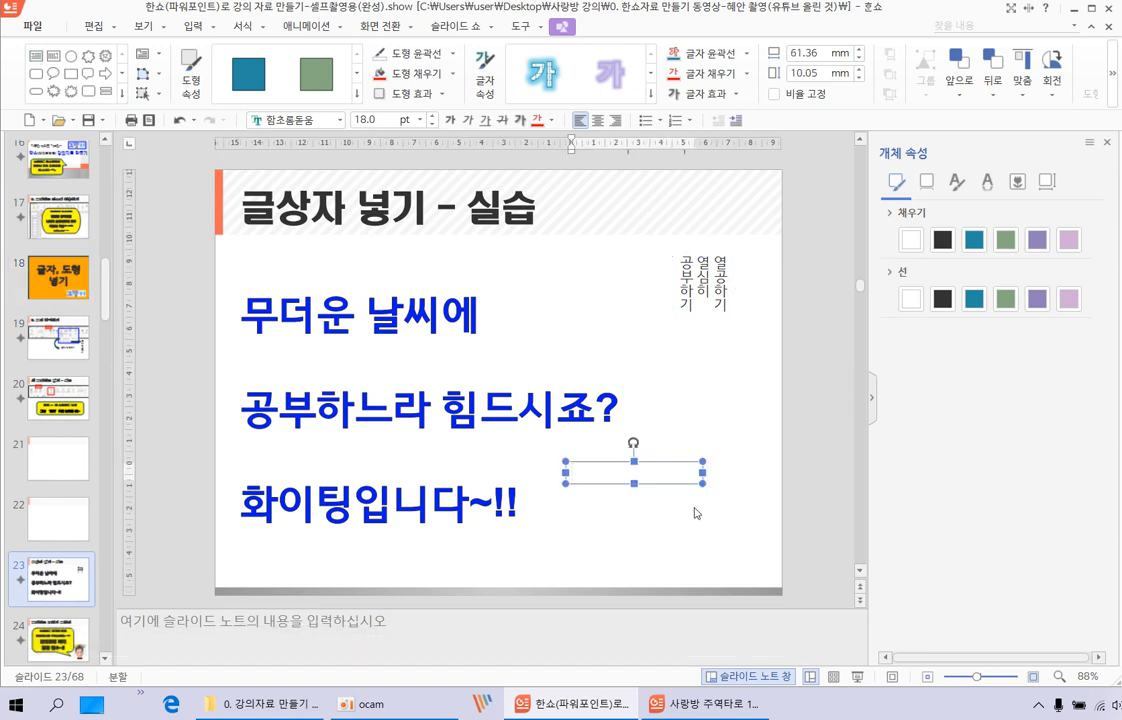
type("무")
left_click(608, 462)
left_click_drag(608, 462, 555, 283)
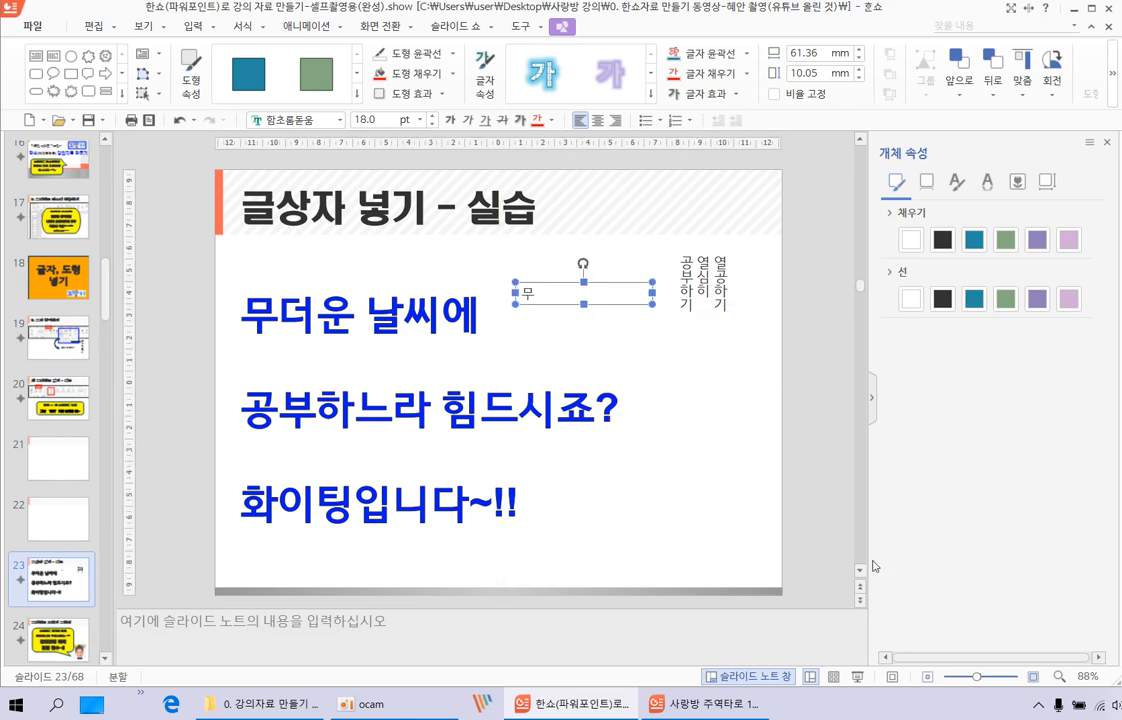
Complete the new text box as "무더운 날씨에", "공부하느라 힘드시죠?" and "화이팅입니다~!!" on separate lines, widening it to about 84 mm
left_click(536, 294)
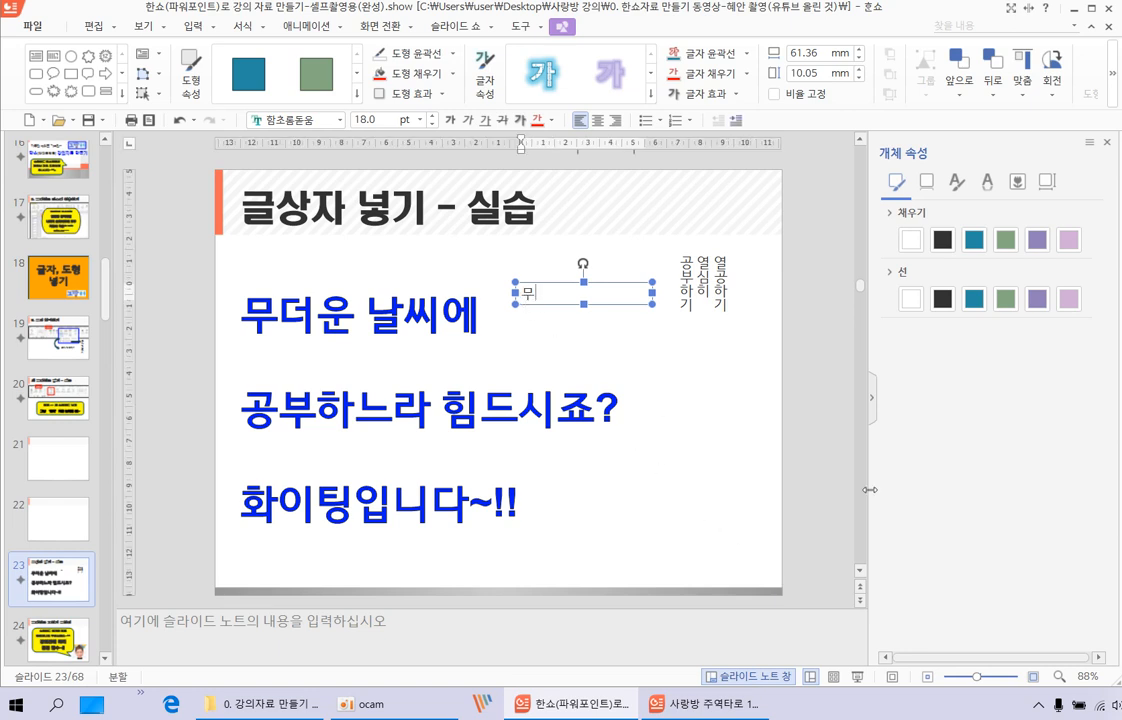
type("더운 날씨에")
key("Return")
type("공부하느")
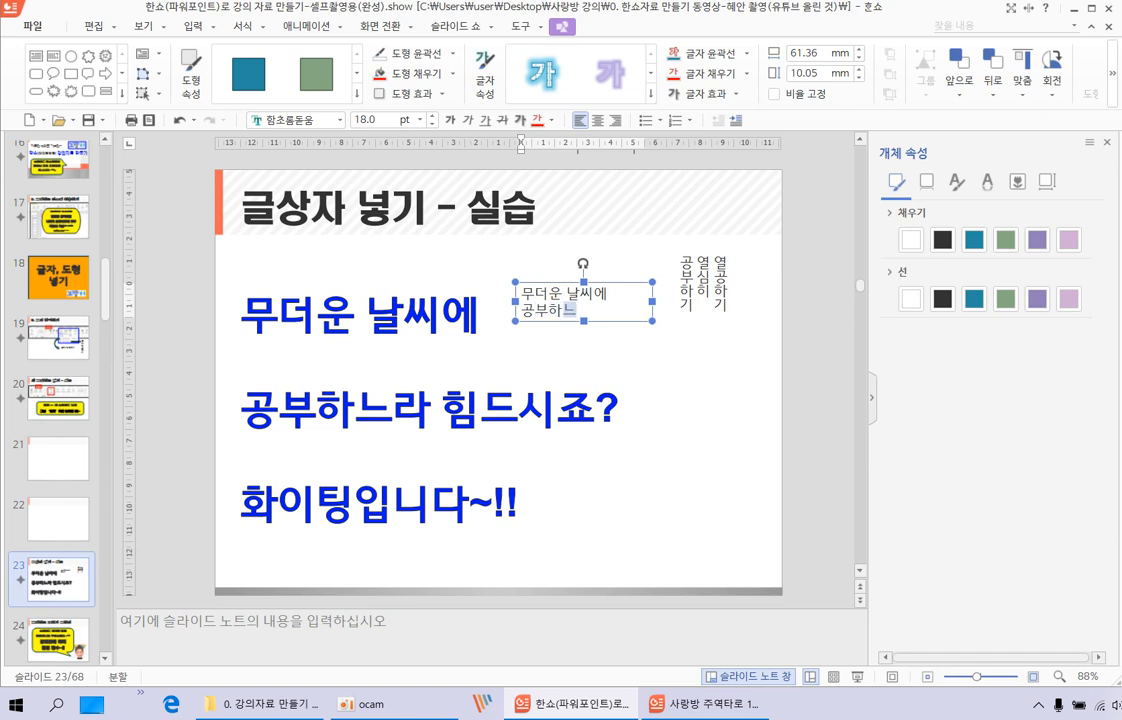
type("라 힘드시죠?")
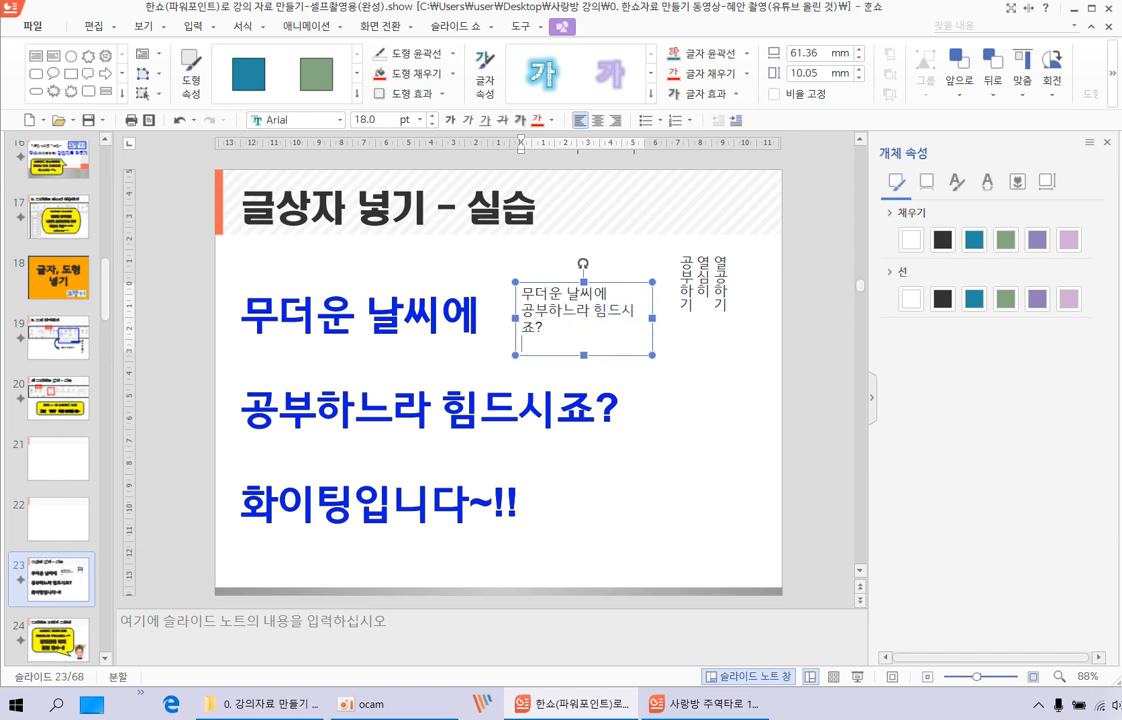
key("Return")
type("하")
type("이팅입니다~!!")
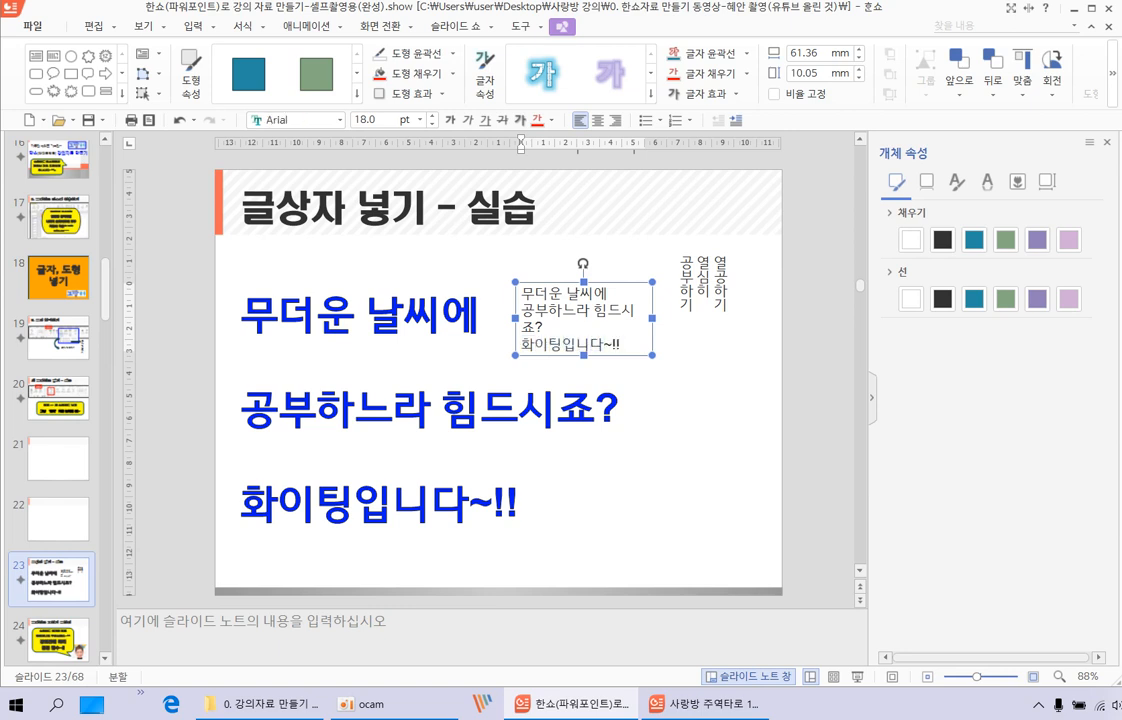
left_click_drag(652, 320, 703, 311)
Check the blue text box's font size, and set the new horizontal text box's font size to 50 pt
left_click(410, 318)
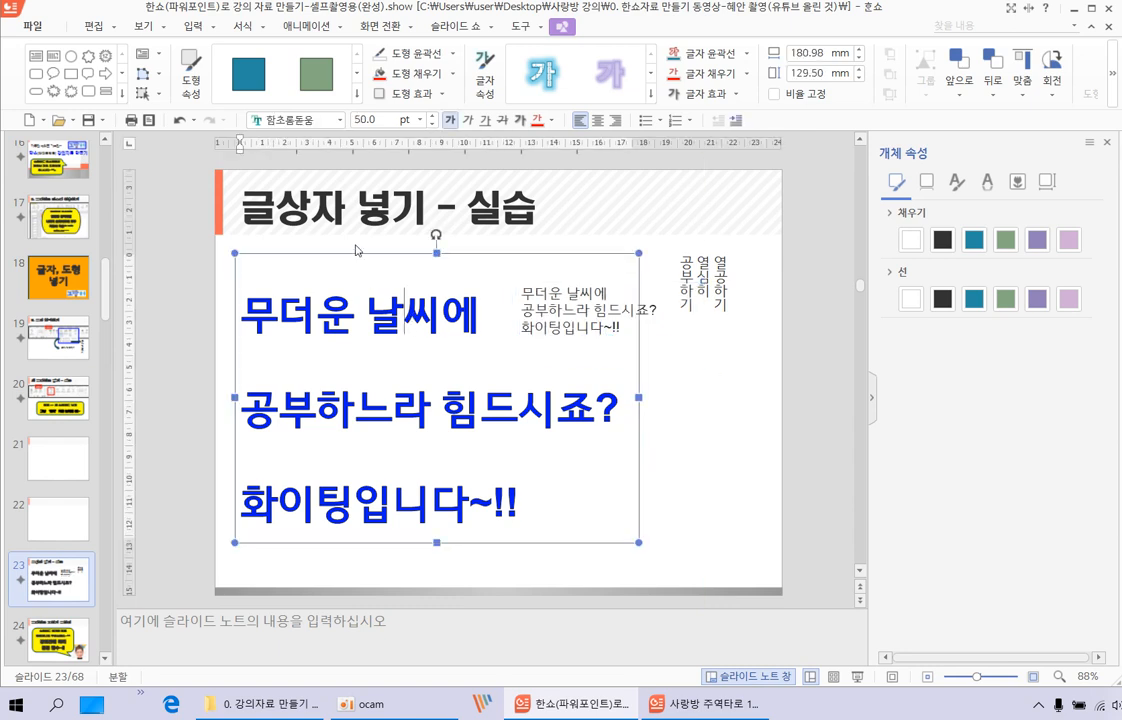
left_click(363, 256)
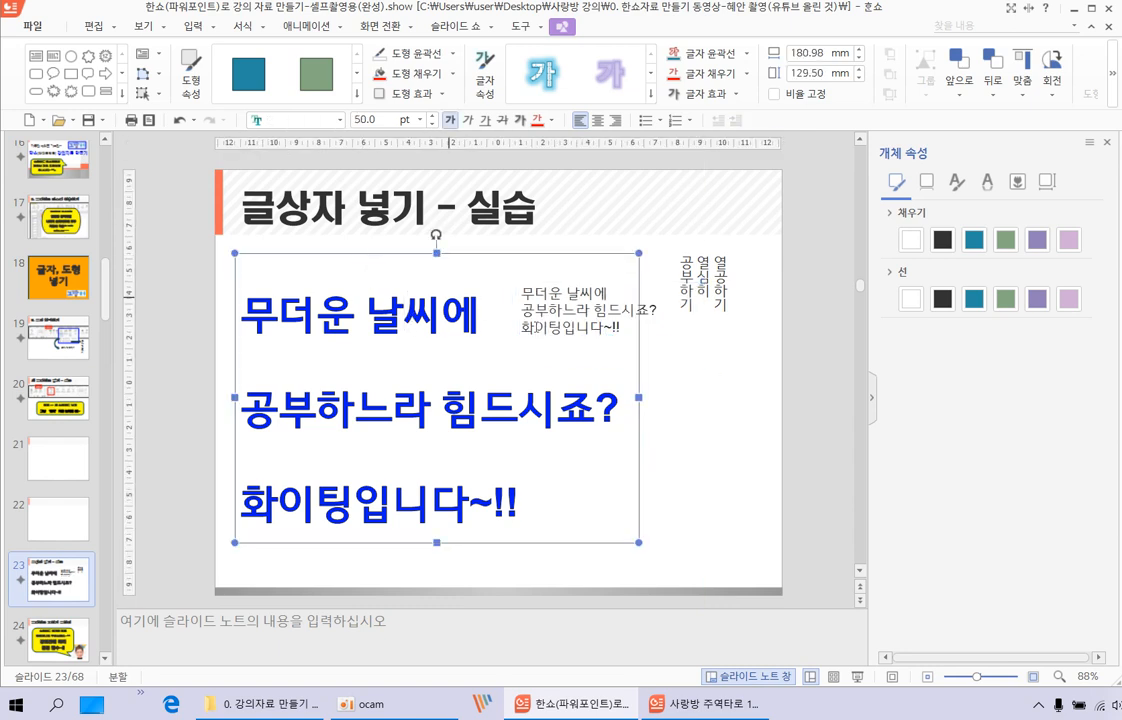
left_click(545, 298)
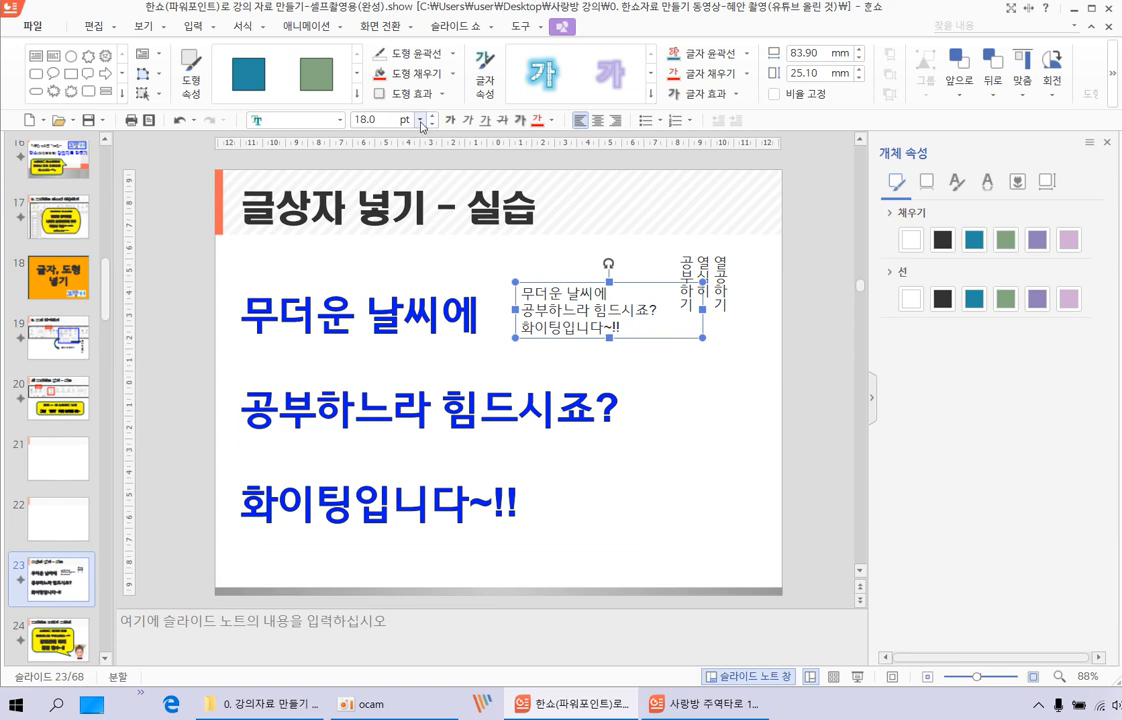
left_click_drag(380, 119, 302, 116)
type("50")
key("Return")
Widen the enlarged text box to about 211 mm, make its text bold, and place it over the slide's right side
left_click_drag(555, 265, 311, 240)
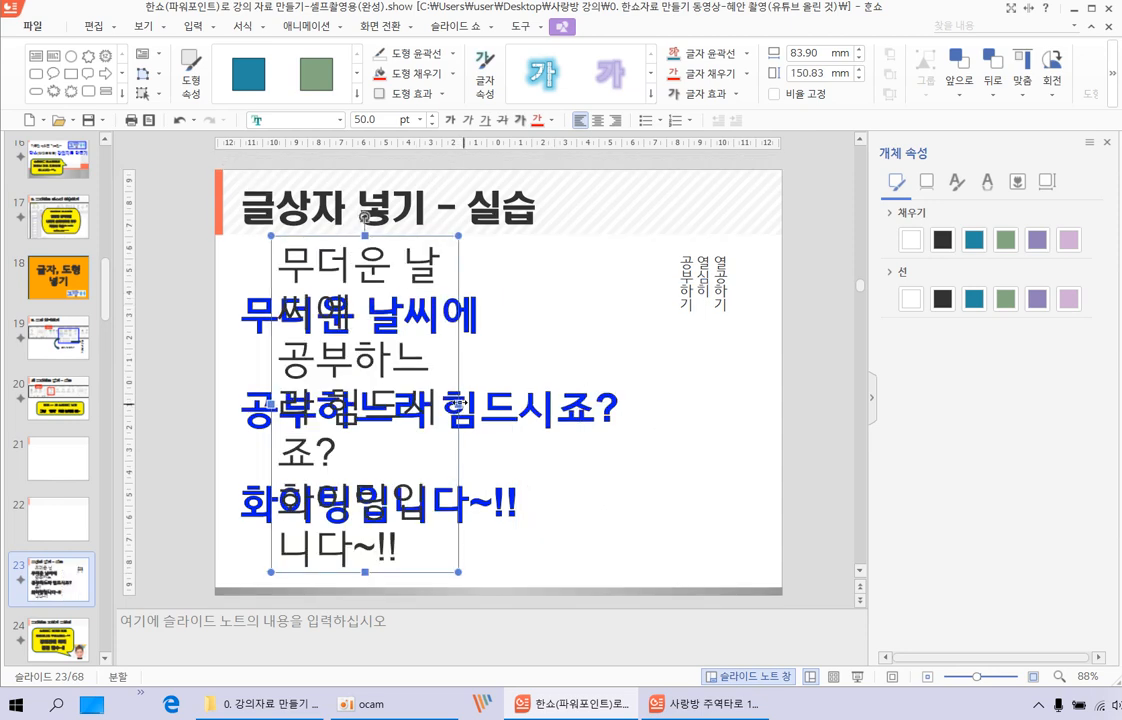
left_click_drag(458, 404, 742, 432)
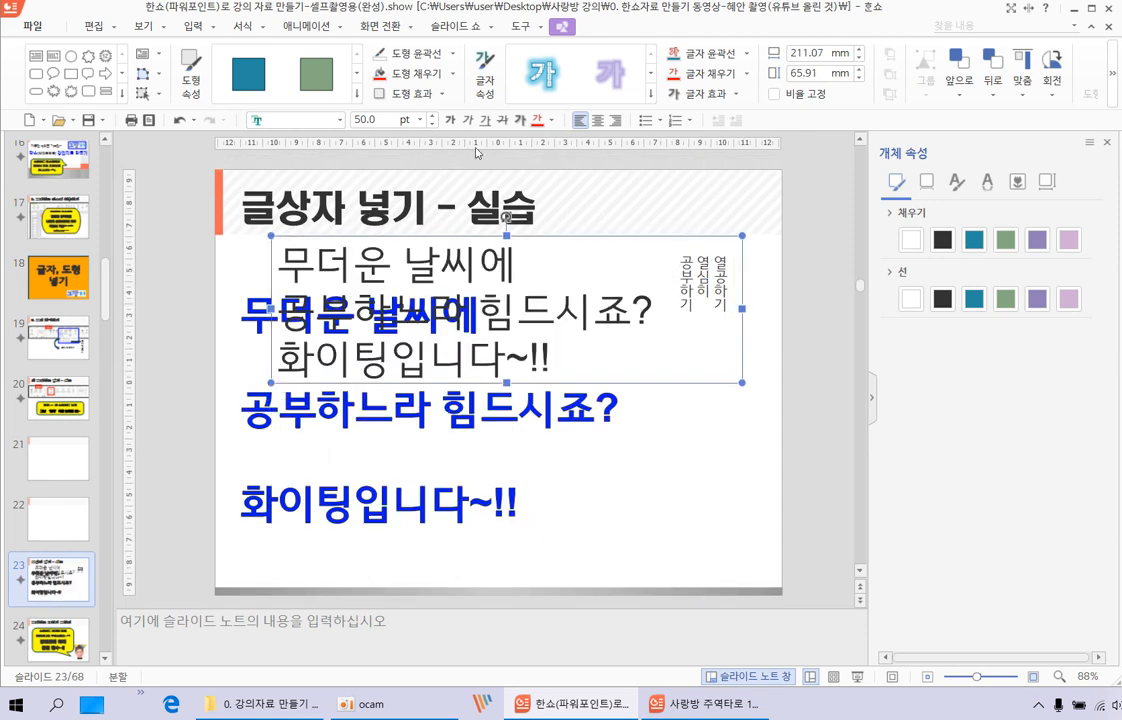
left_click(452, 120)
left_click_drag(566, 241, 731, 288)
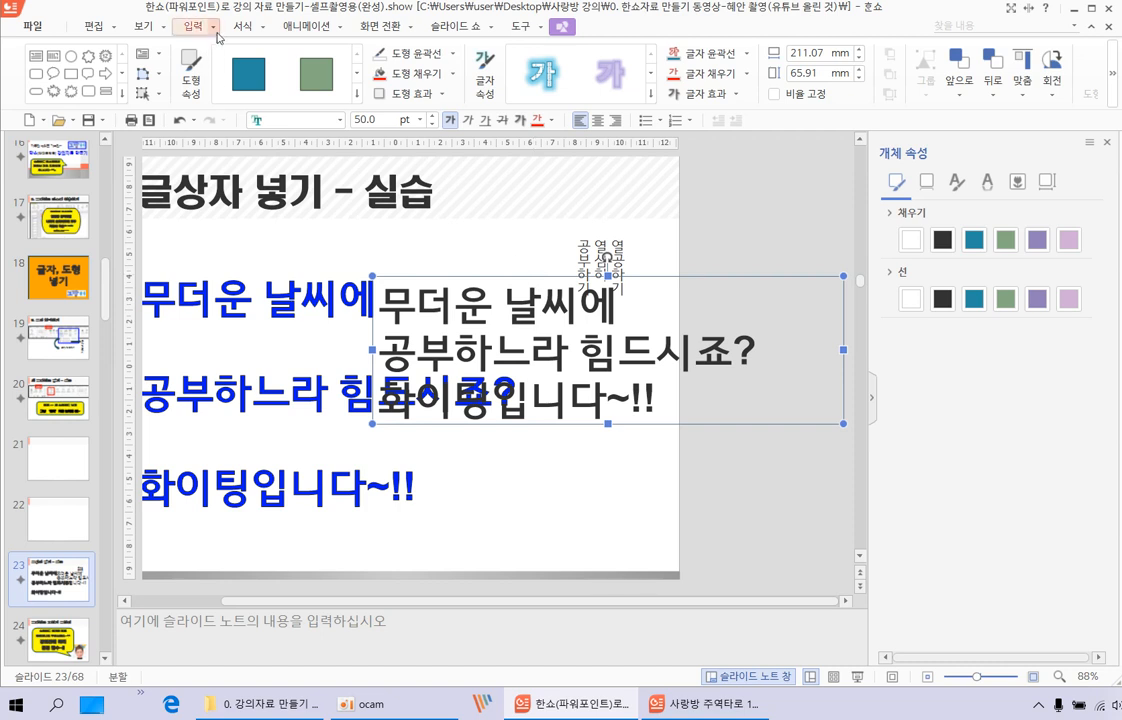
Increase the black text box's line spacing to 2.00 and shift the box slightly upward
left_click(249, 27)
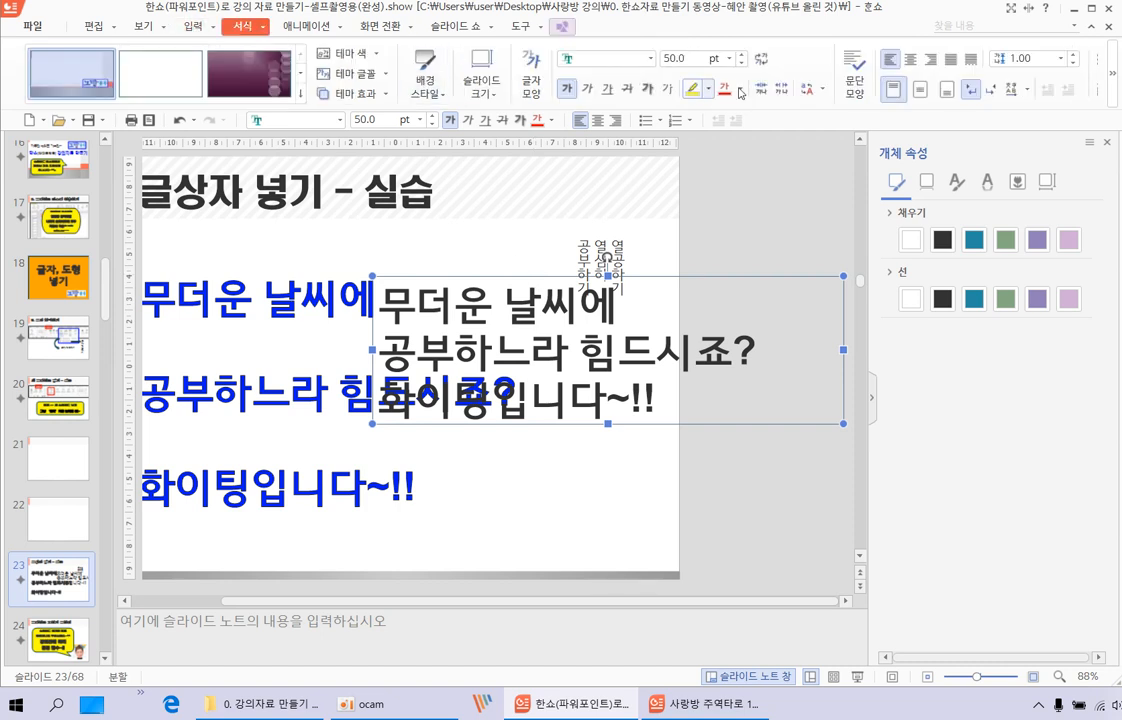
left_click(1073, 57)
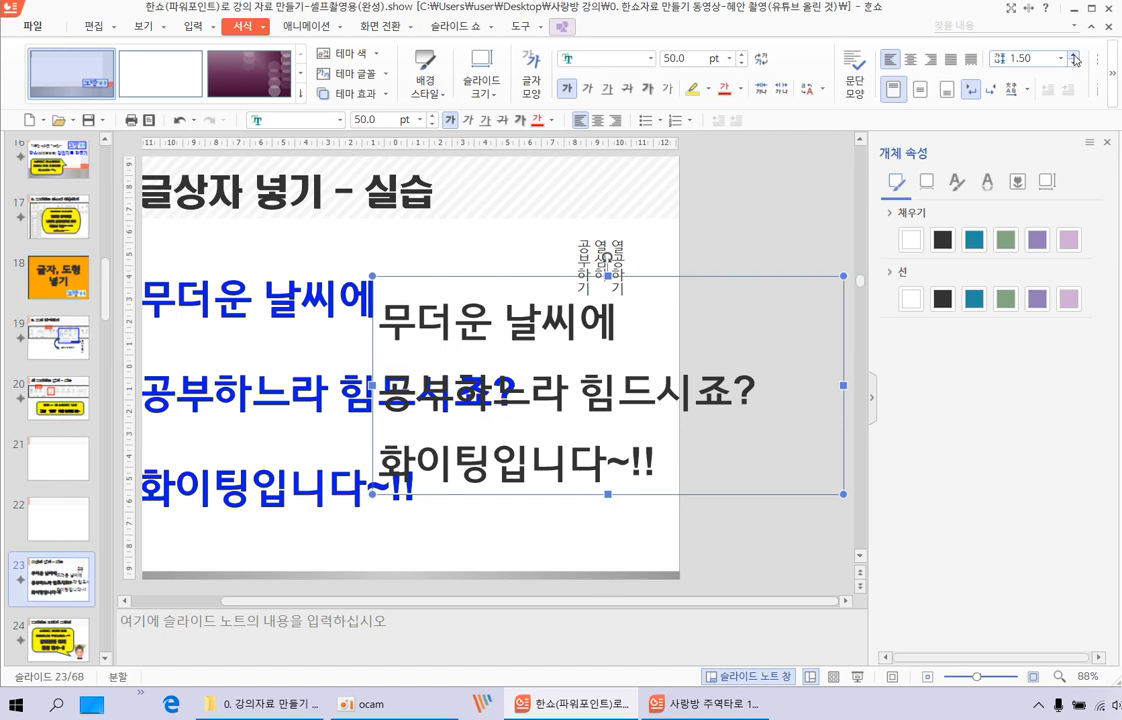
left_click(1073, 57)
left_click_drag(511, 274, 512, 254)
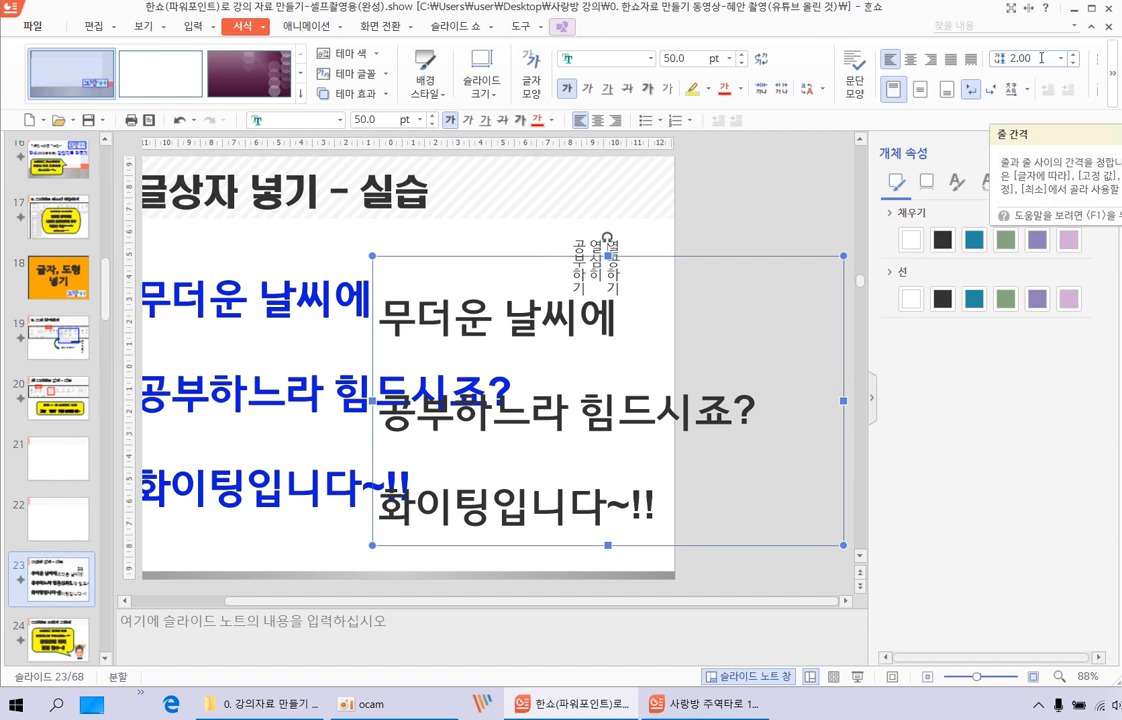
Set the black text box's line spacing to 1.7
type("1")
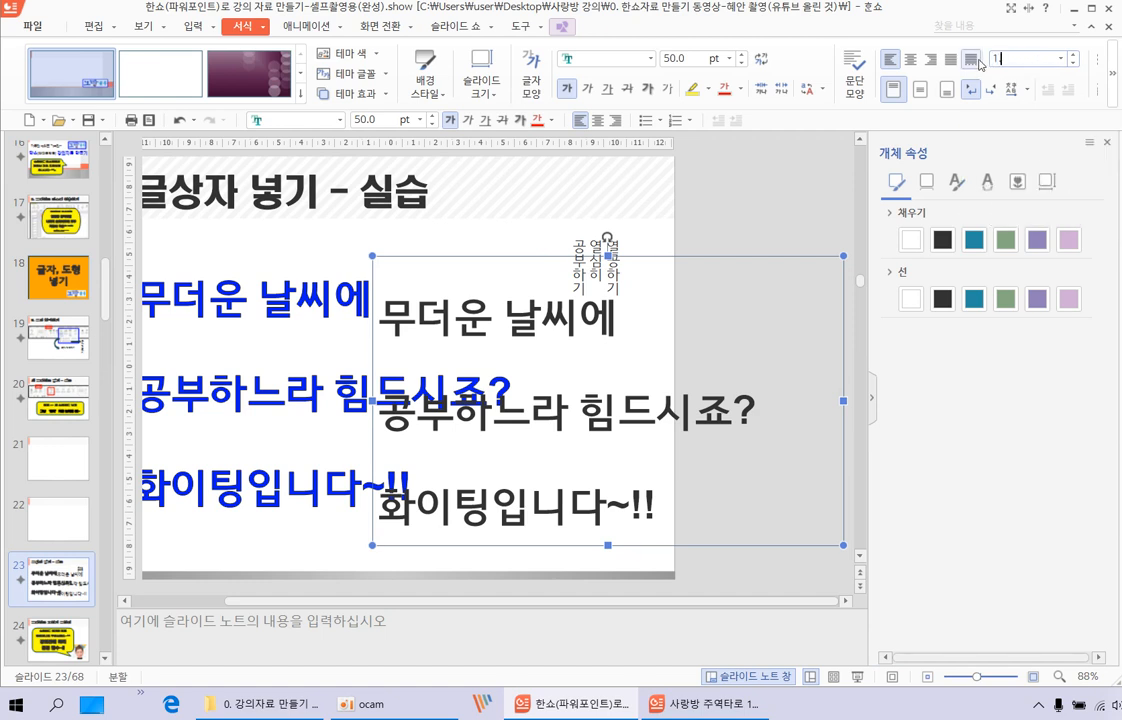
type(".7")
key("Return")
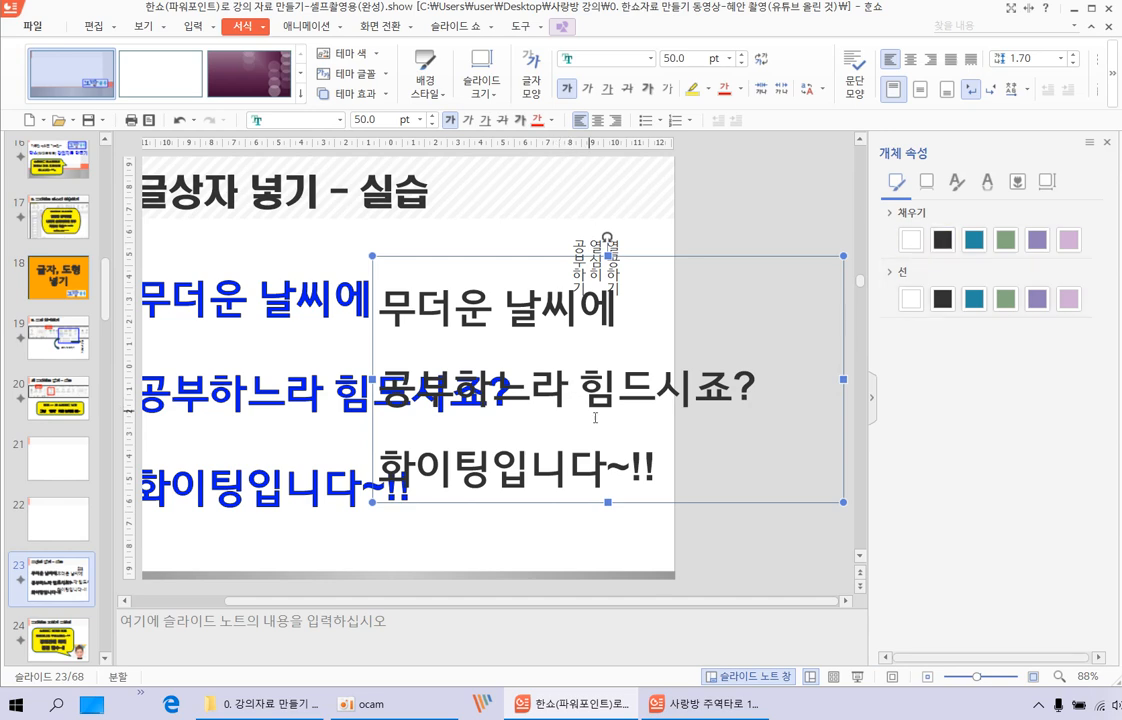
Start the slide show from slide 24, "슬라이드 붙이기 주의점", and play its speech bubble animation
left_click(70, 636)
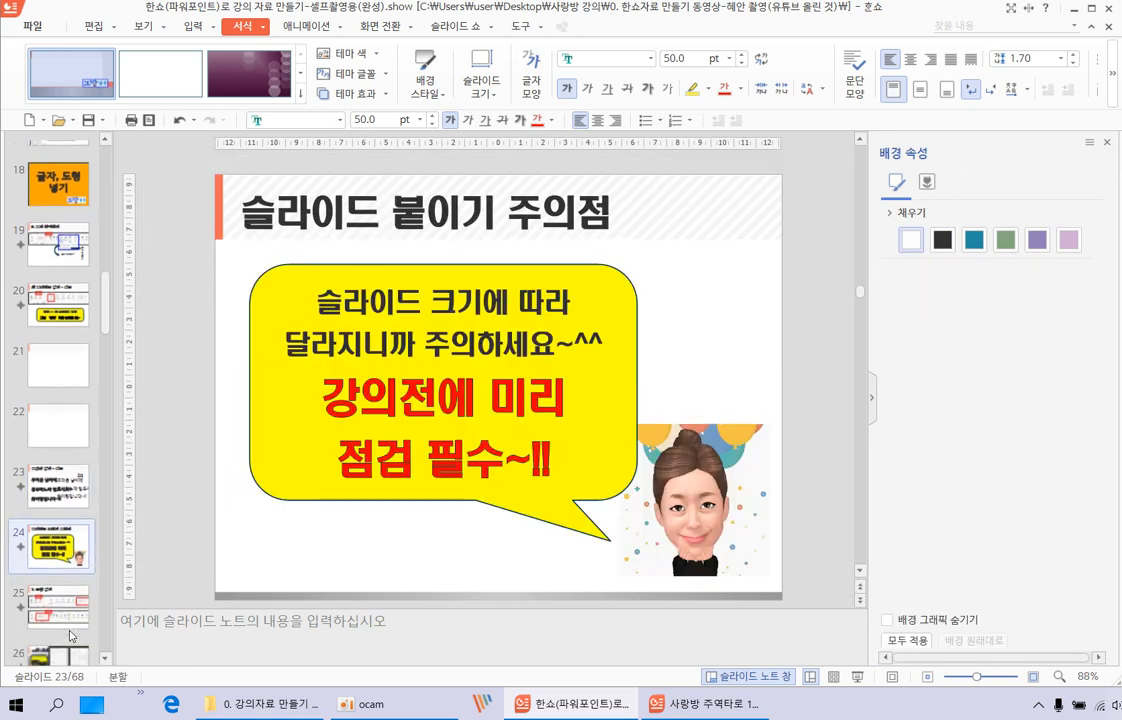
left_click(437, 30)
left_click(96, 72)
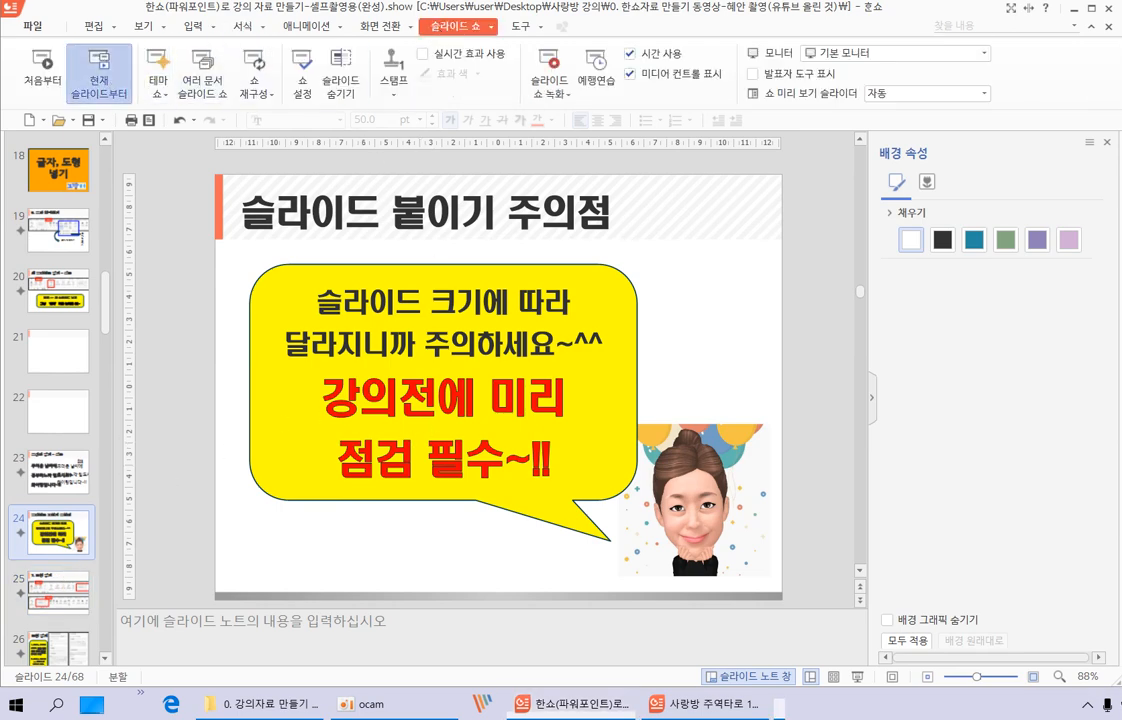
left_click(196, 255)
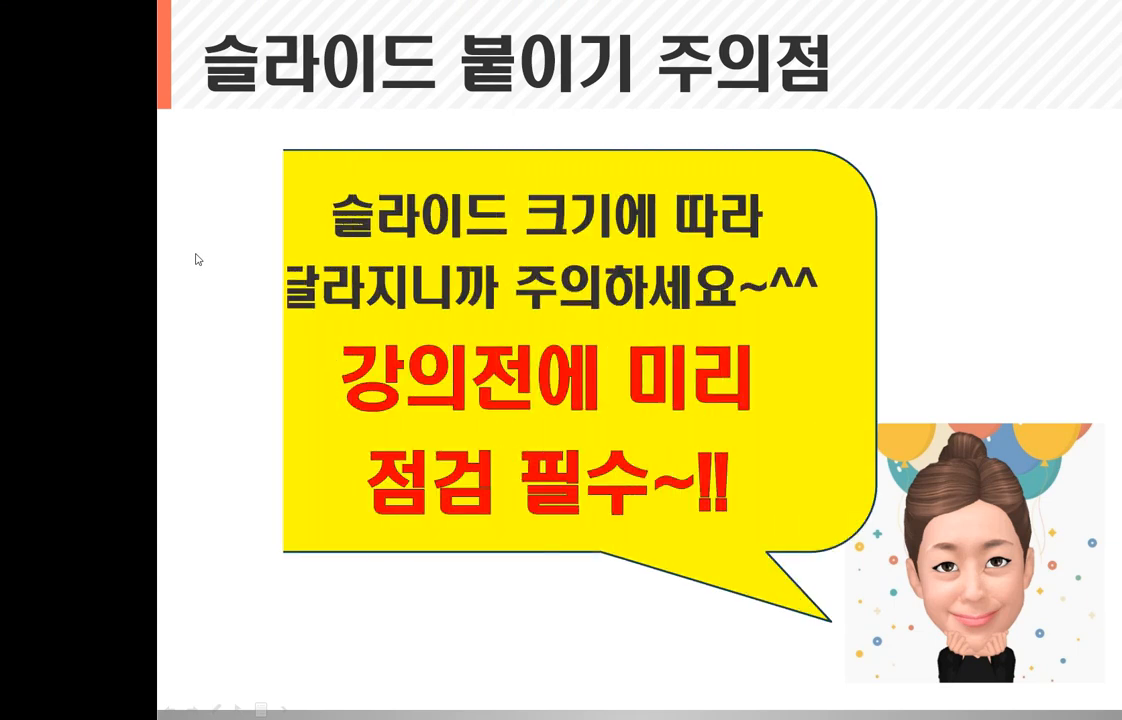
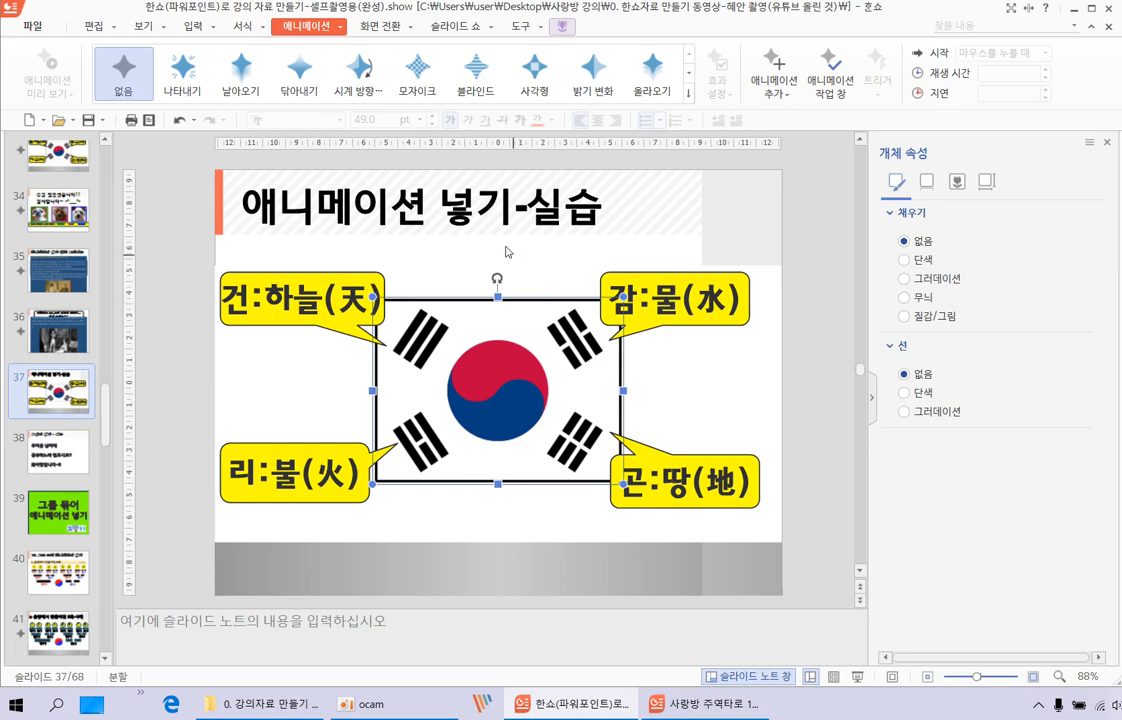
Give the flag picture on slide 37 the 블라인드 entrance, show the animation task pane and close the object properties pane
left_click(484, 87)
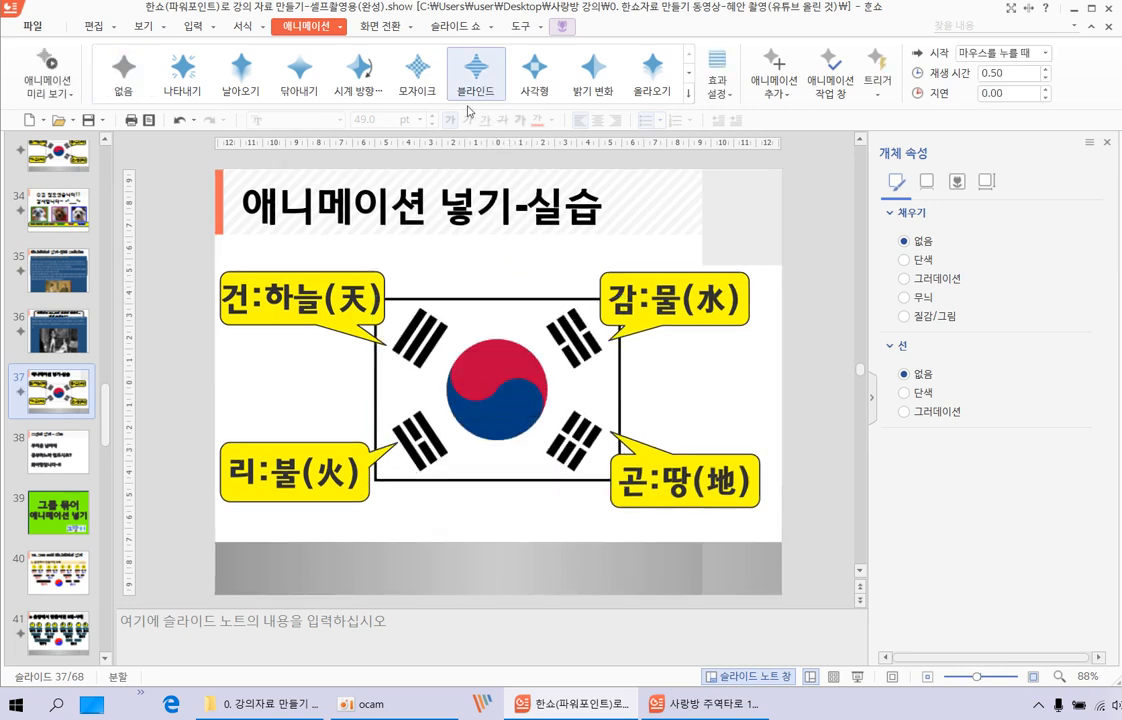
left_click(829, 88)
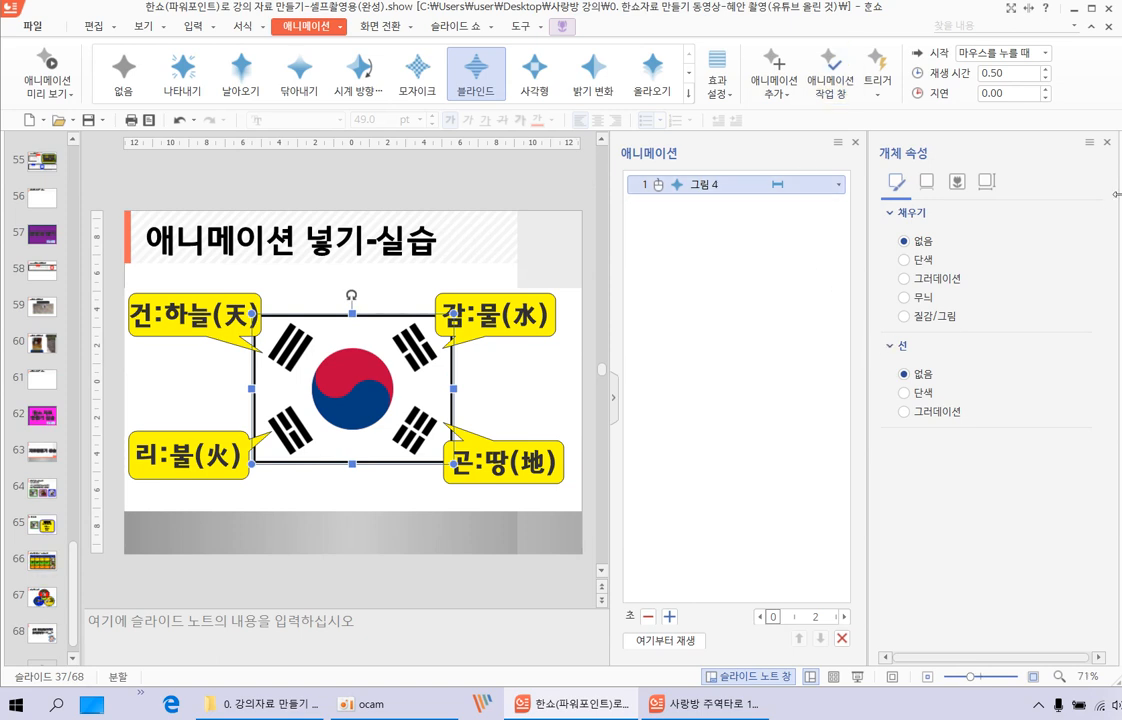
left_click(1108, 143)
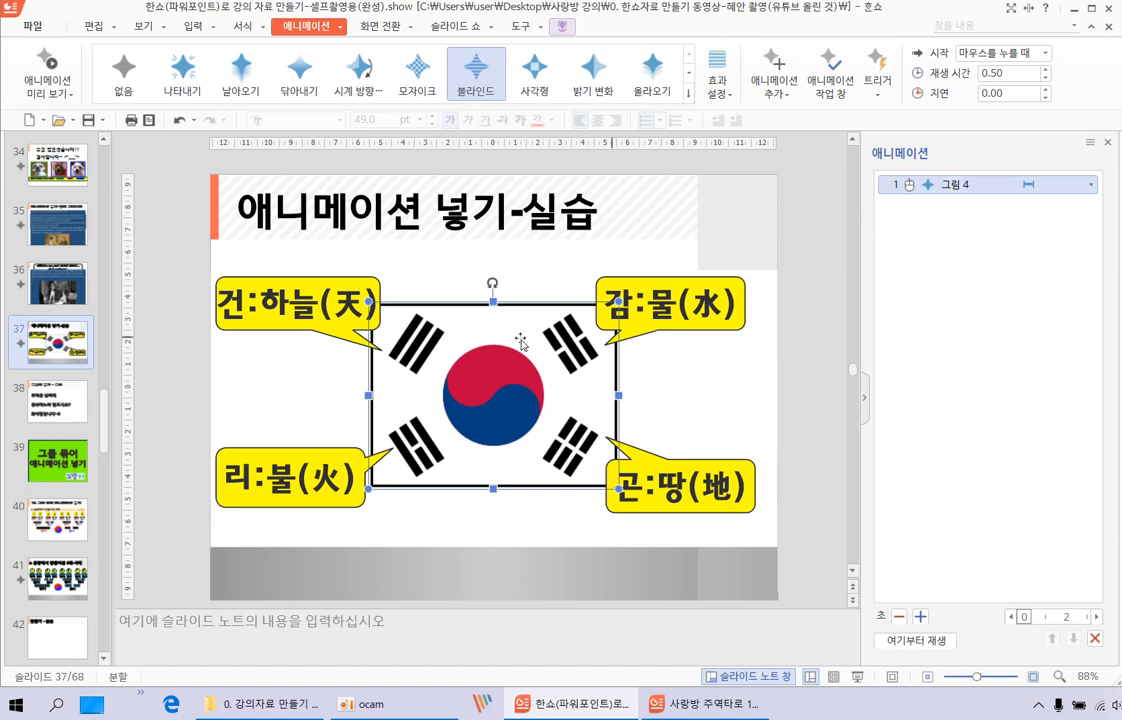
Apply the 날아오기 entrance to the 건:하늘(天) callout and the 올라오기 entrance to the 감:물(水) callout
left_click(326, 279)
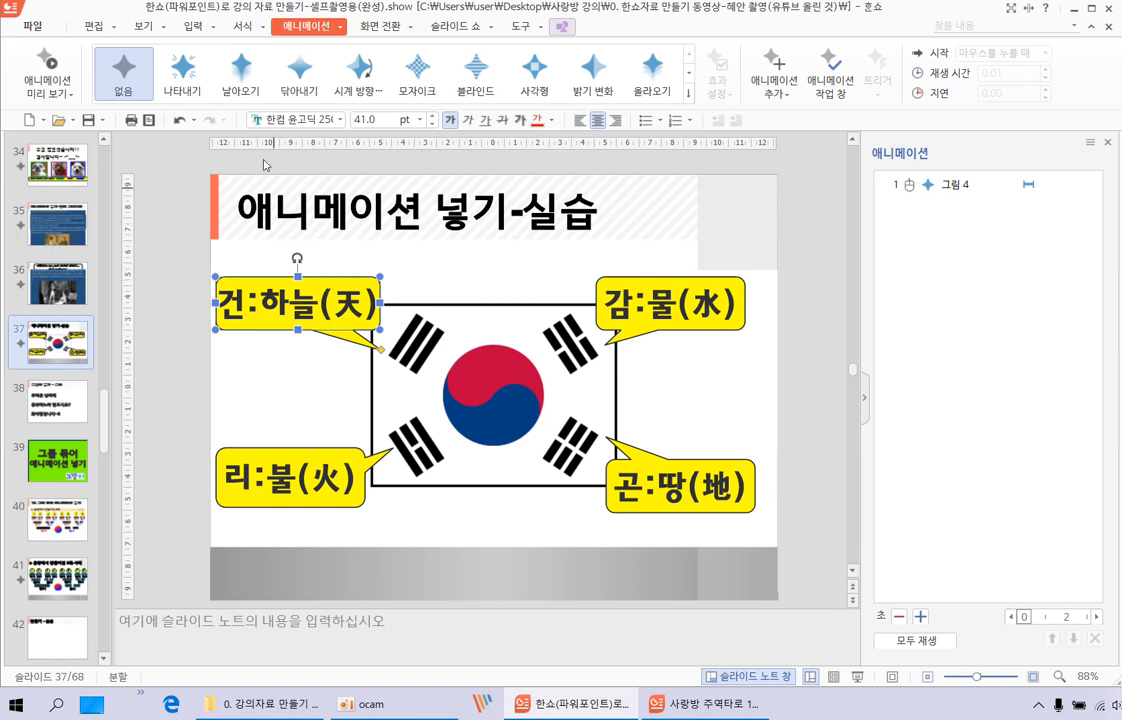
left_click(240, 80)
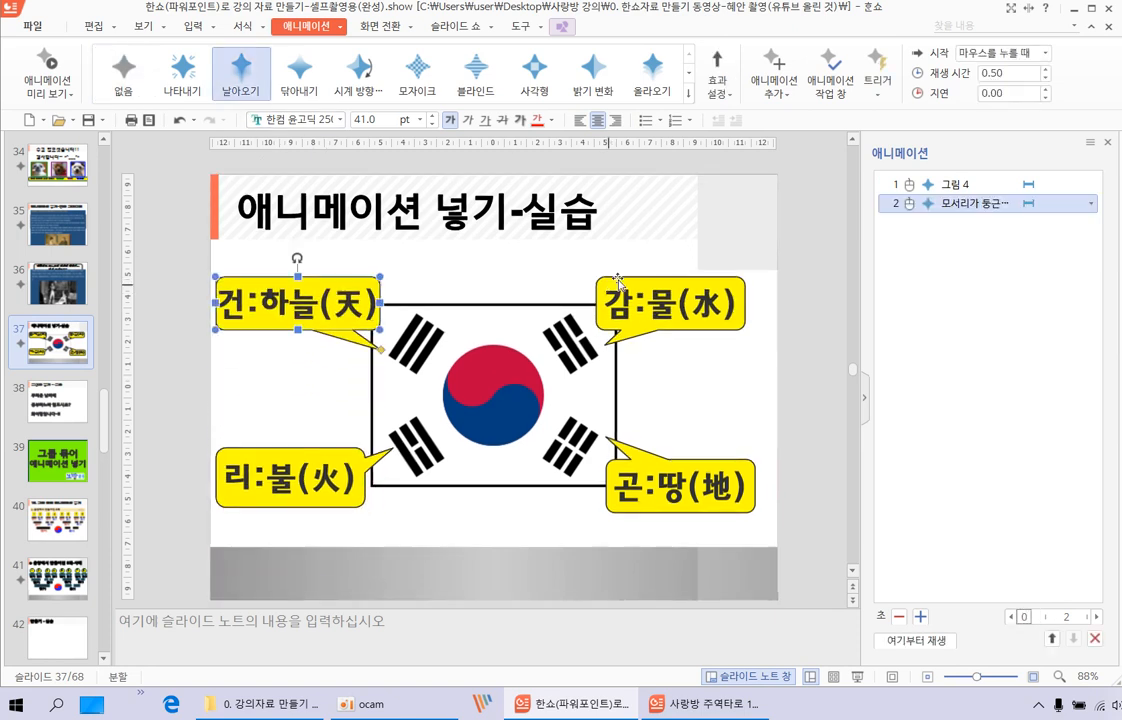
left_click(638, 287)
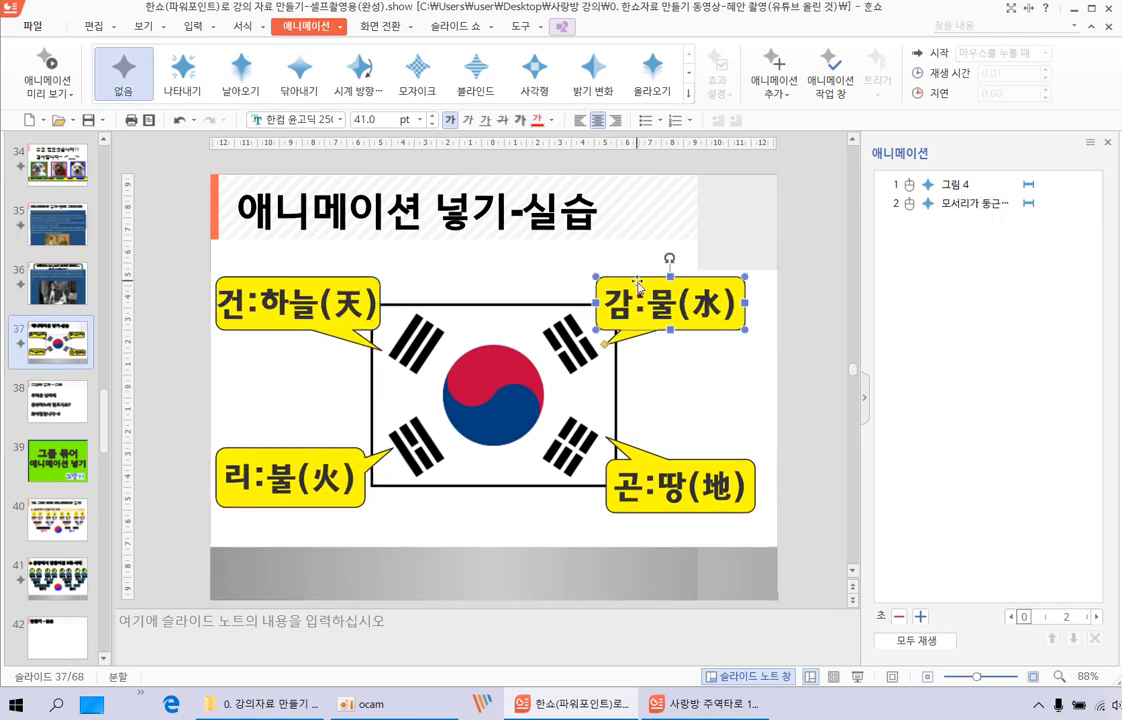
left_click(652, 70)
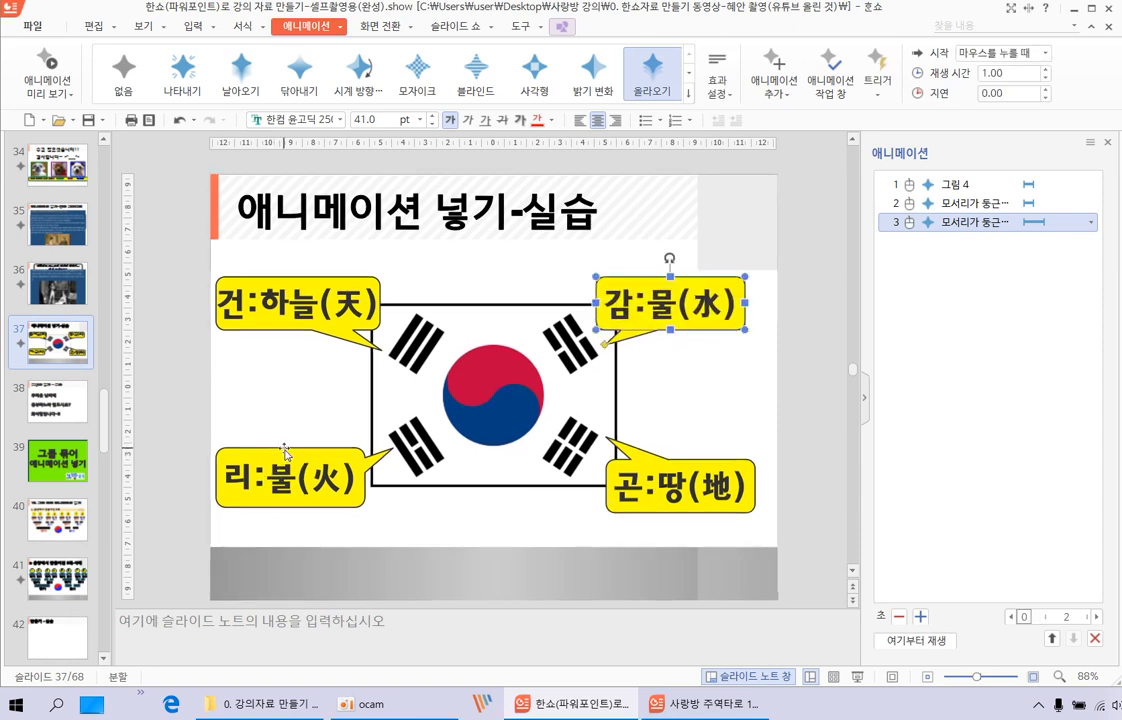
Apply the 닦아내기 entrance with direction 왼쪽으로 to the 리:불(火) callout, and the clockwise (시계 방향) entrance to the 곤:땅(地) callout
left_click(255, 472)
left_click(299, 70)
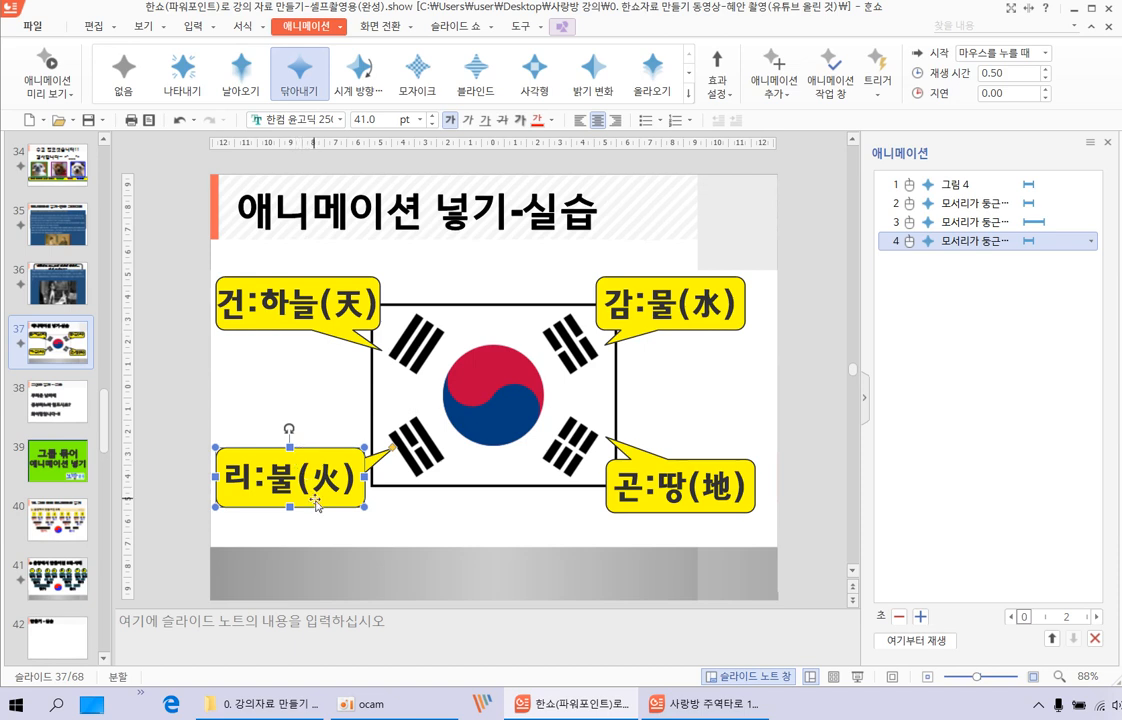
left_click(717, 75)
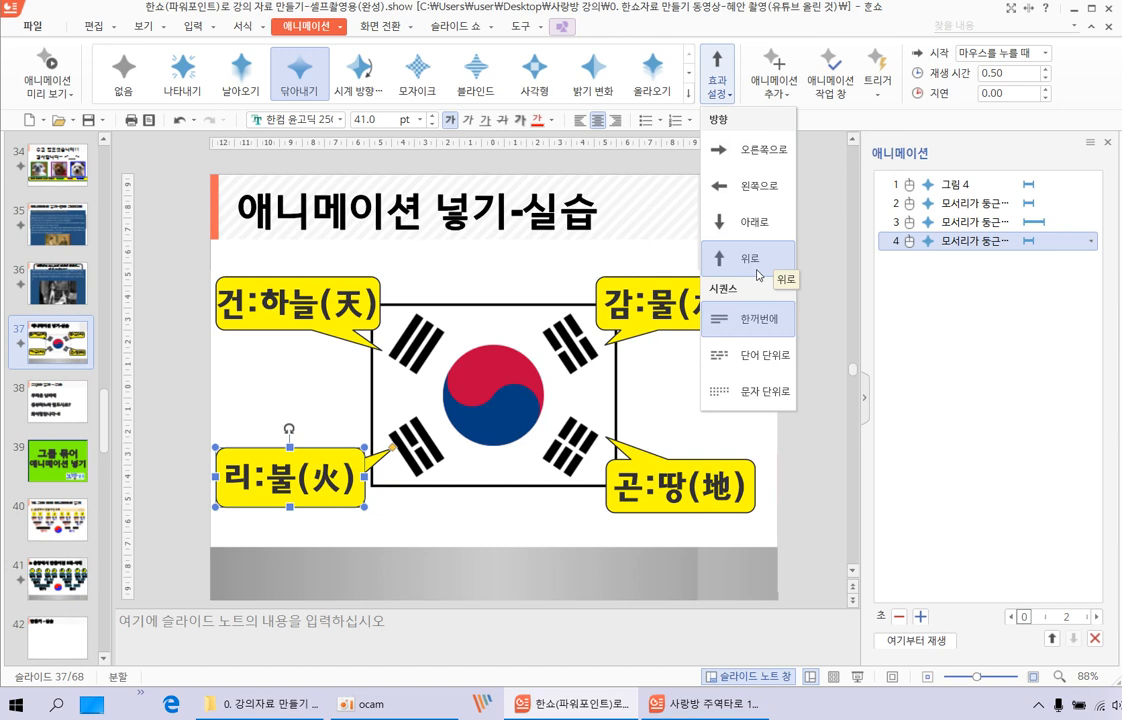
left_click(745, 186)
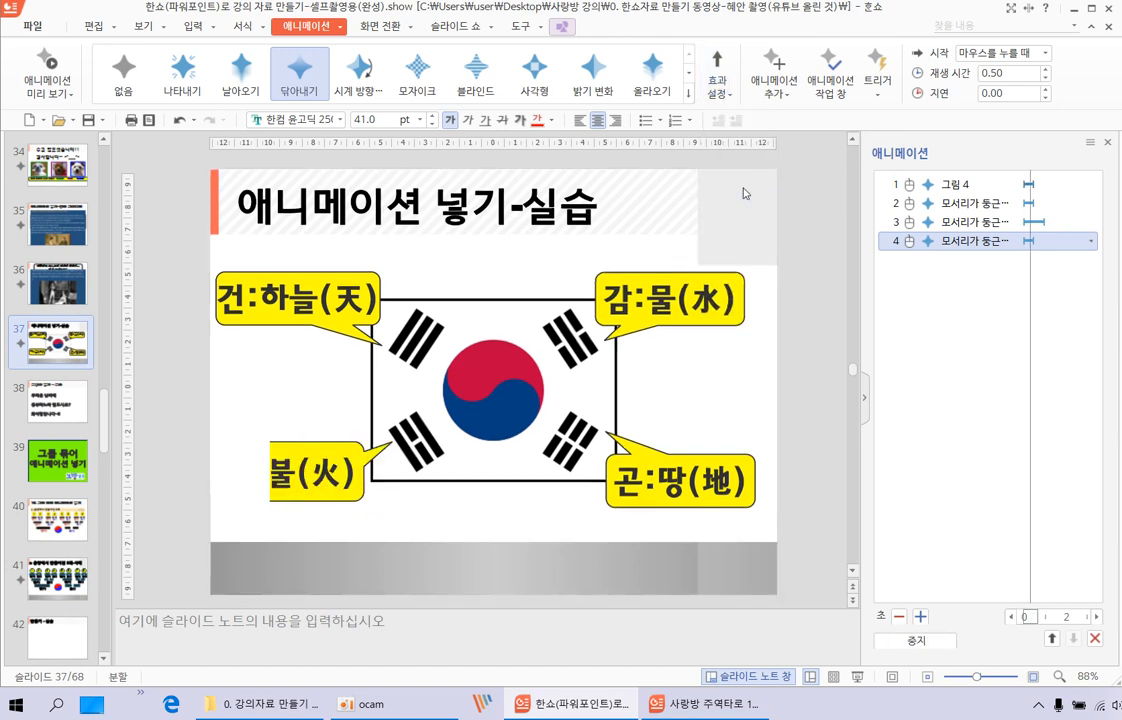
left_click(700, 466)
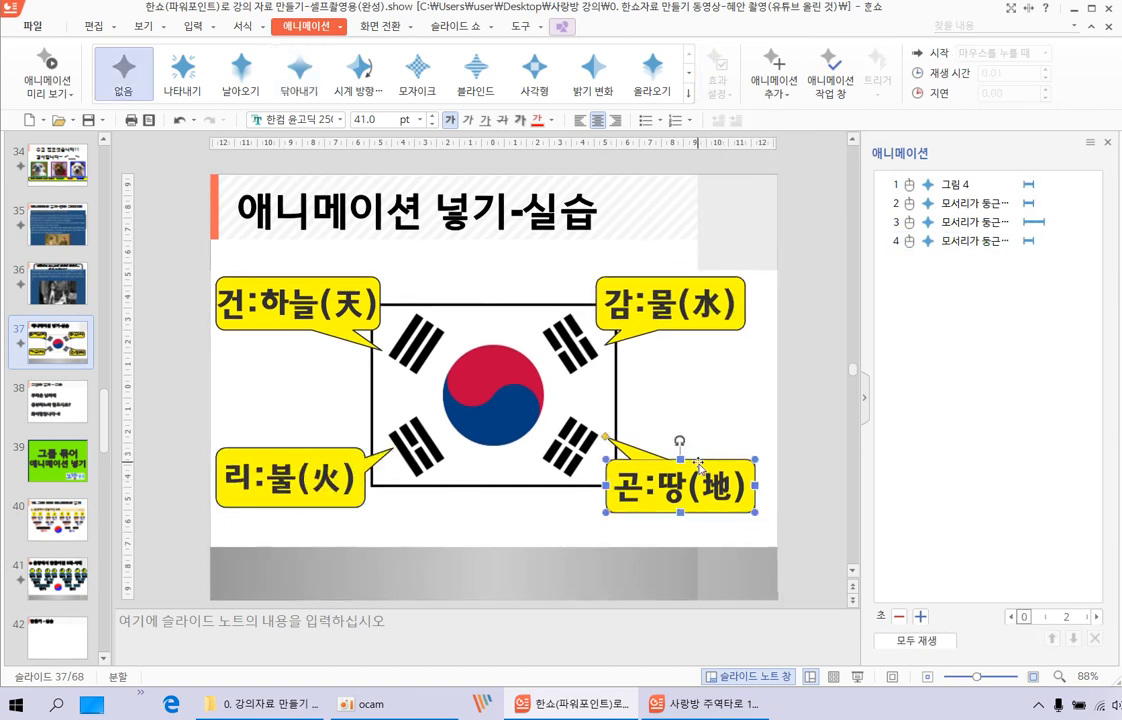
left_click(359, 70)
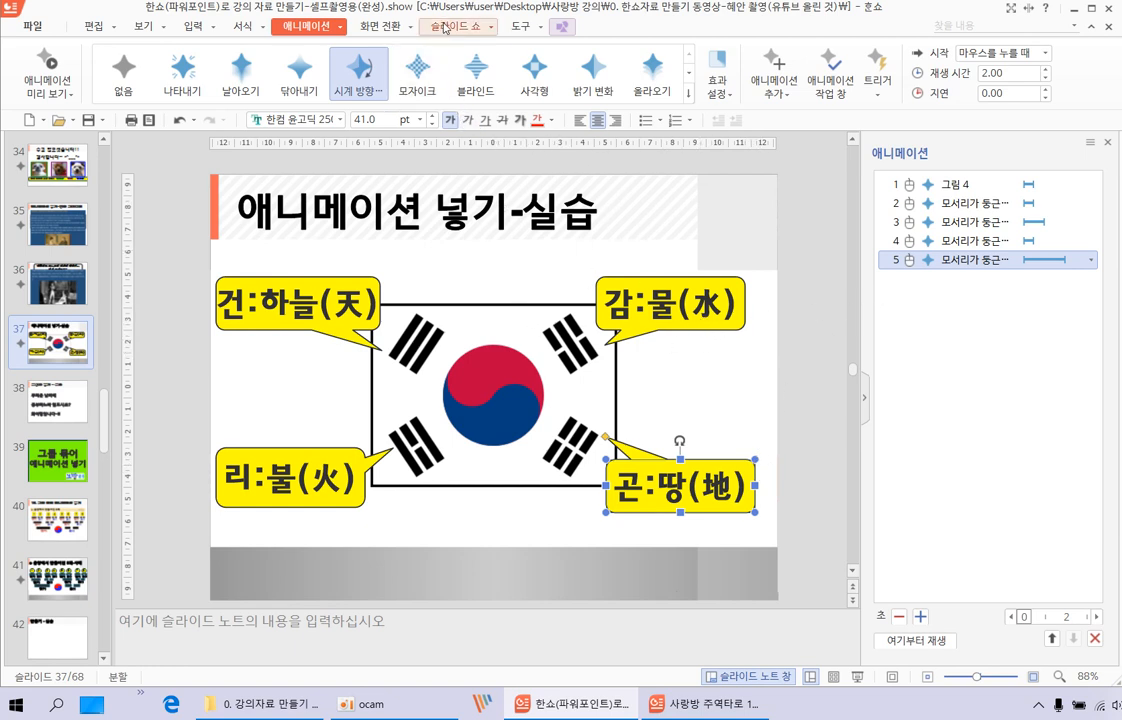
Preview slide 37's animations in the slide show, and replay them from the flag picture's entry in the animation list
left_click(458, 26)
left_click(112, 88)
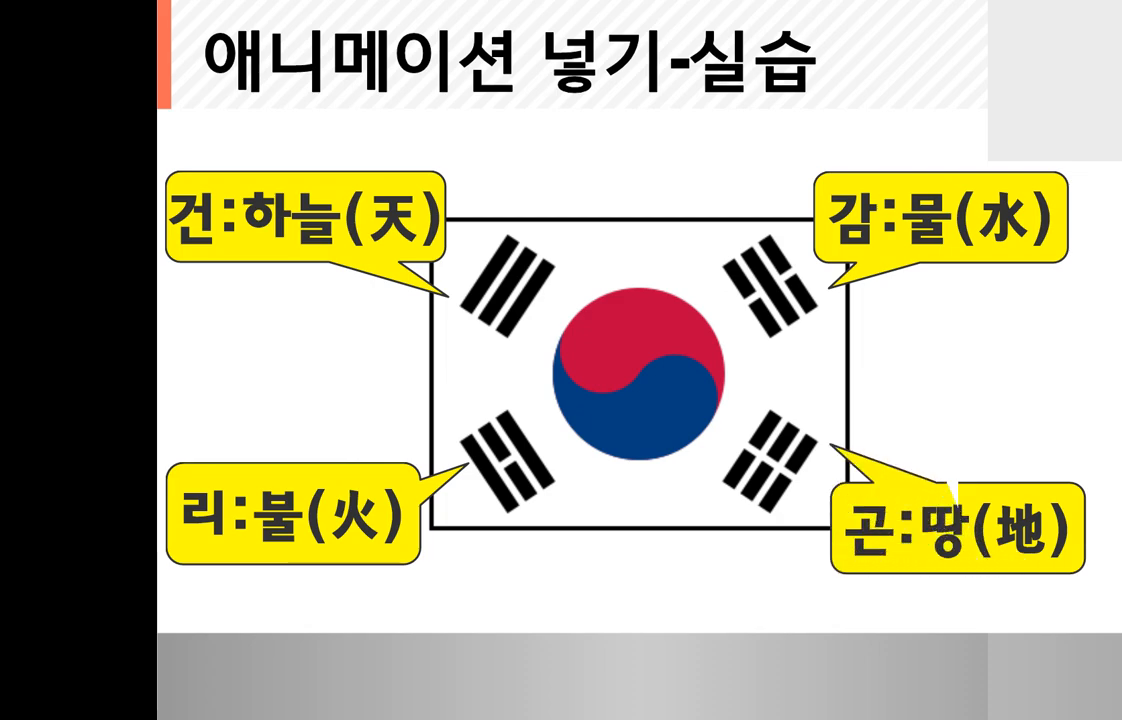
key("Escape")
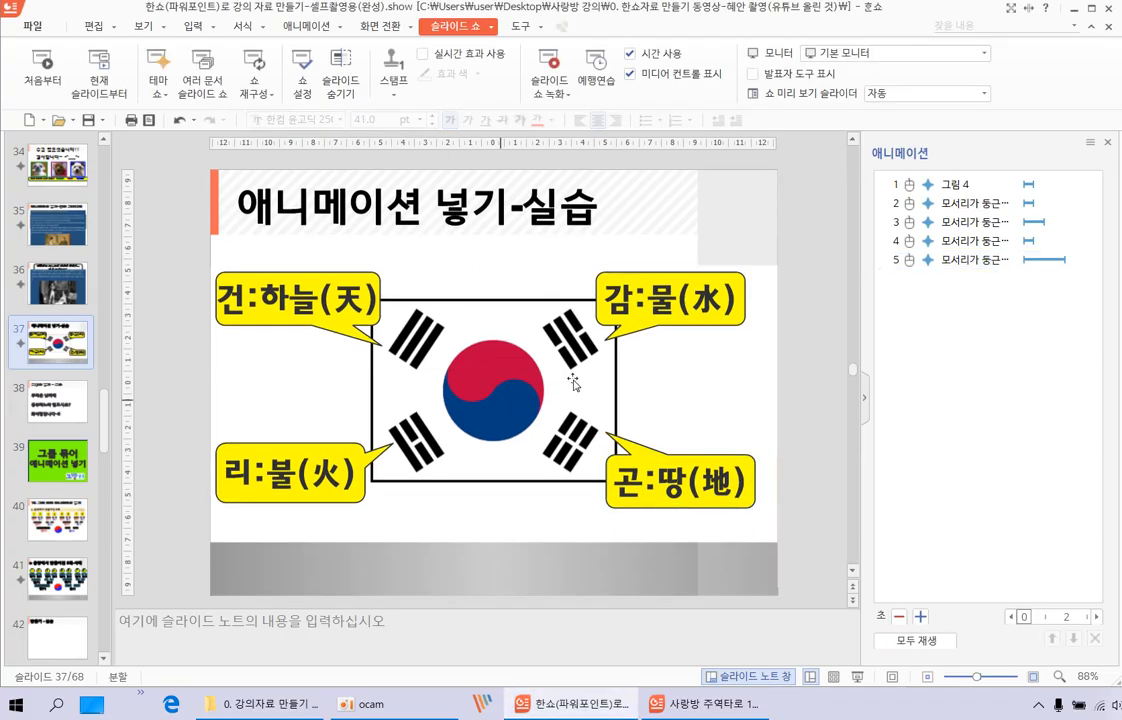
left_click(963, 184)
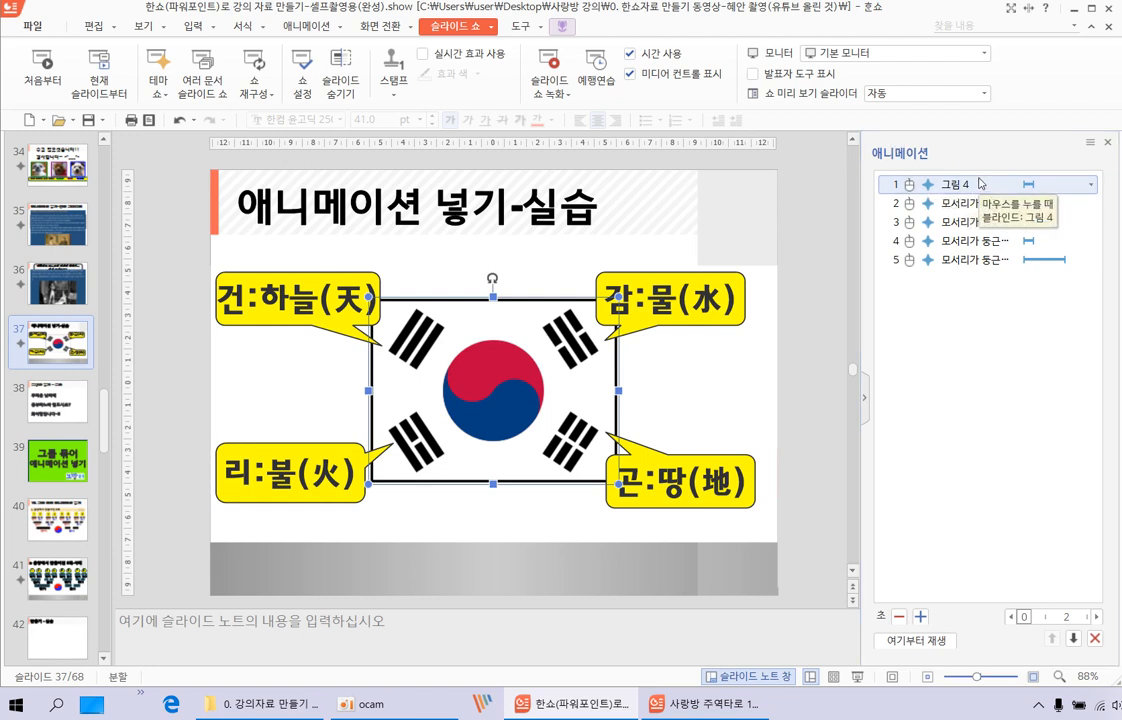
left_click(914, 640)
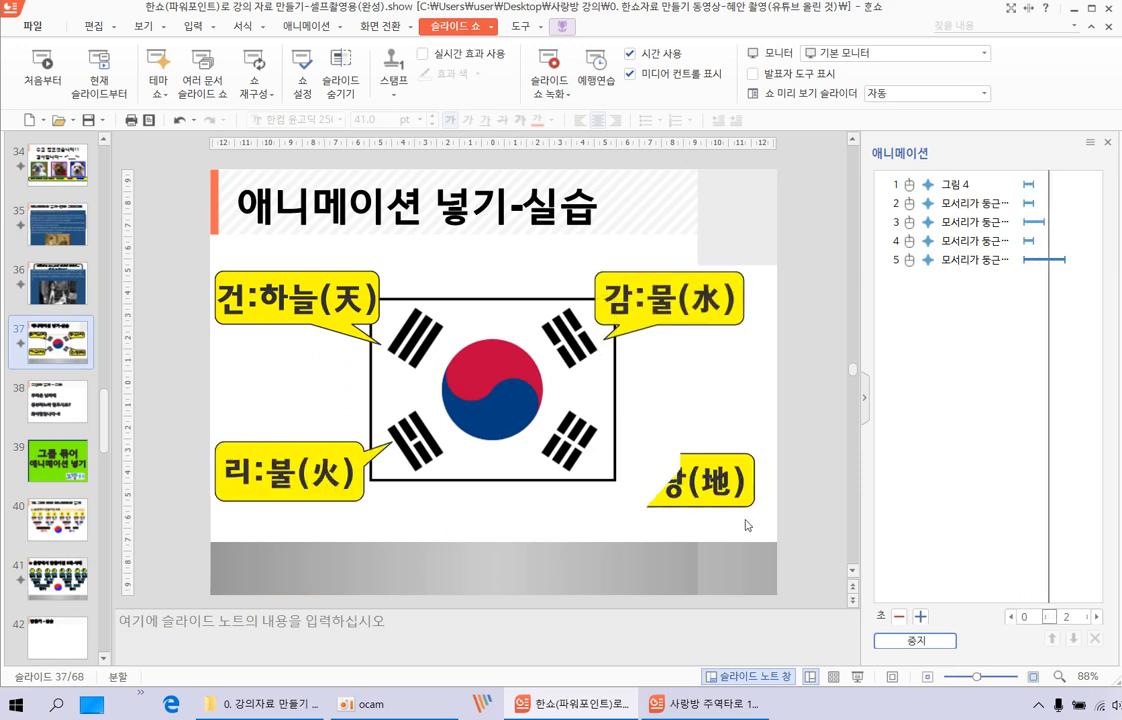
On slide 38, try the 색 채우기 emphasis on the blue text box and replace it with the 사라지기 exit effect
left_click(57, 408)
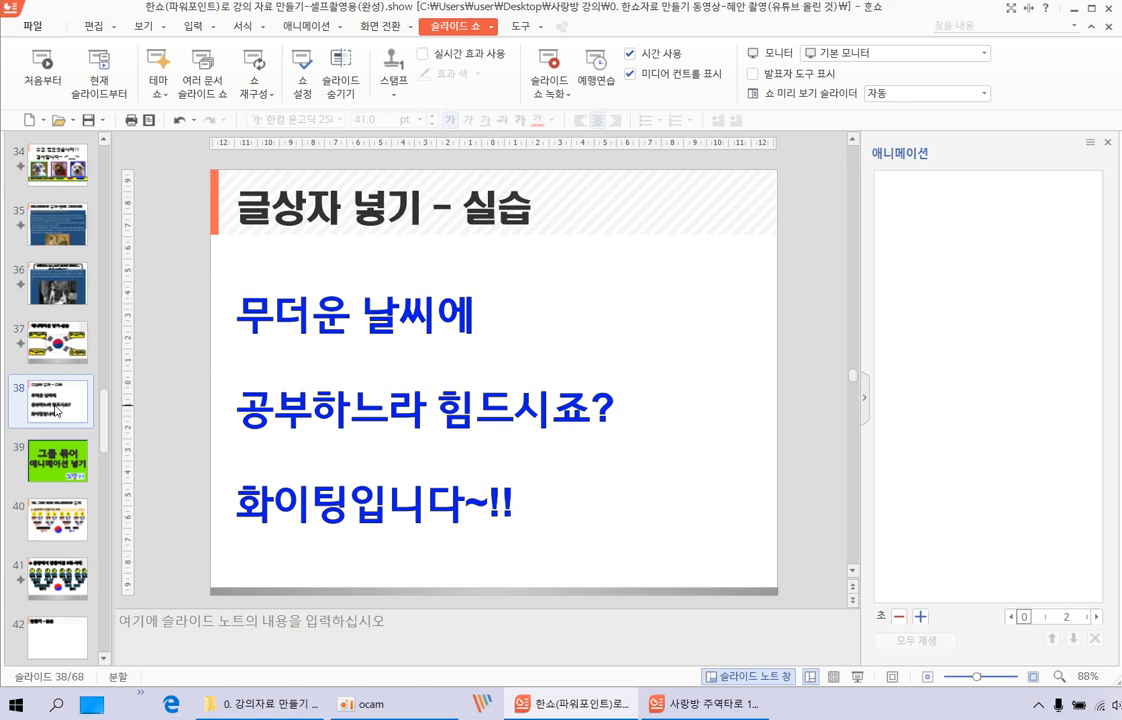
left_click(432, 320)
left_click(491, 253)
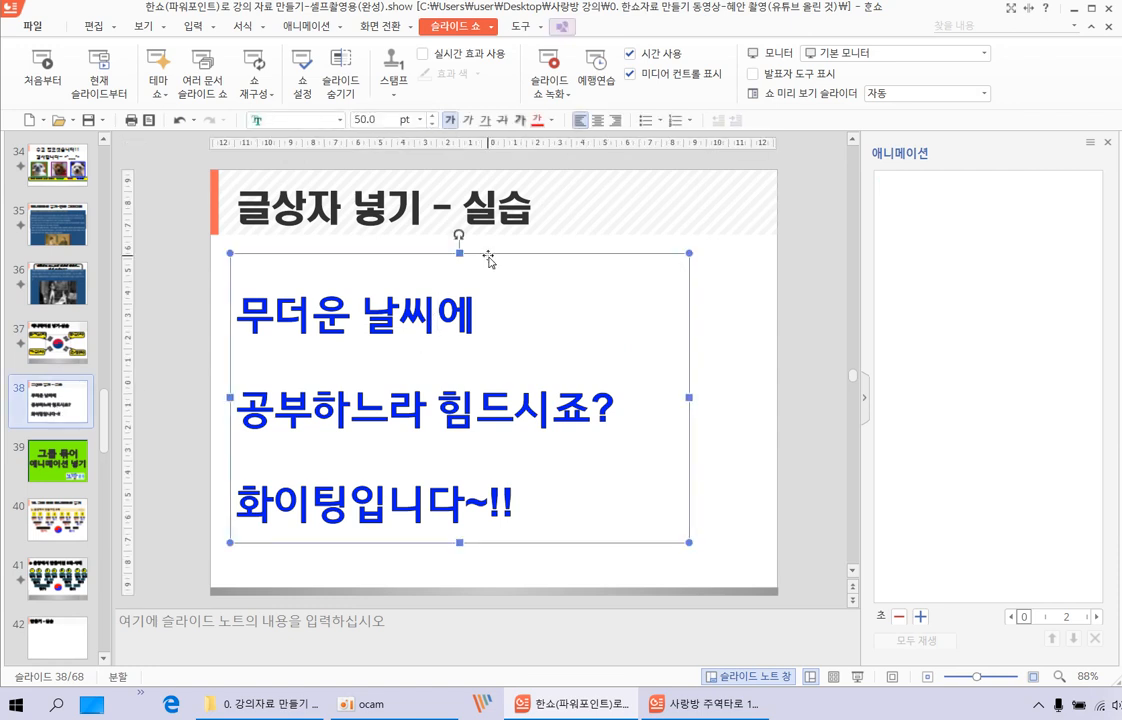
left_click(321, 30)
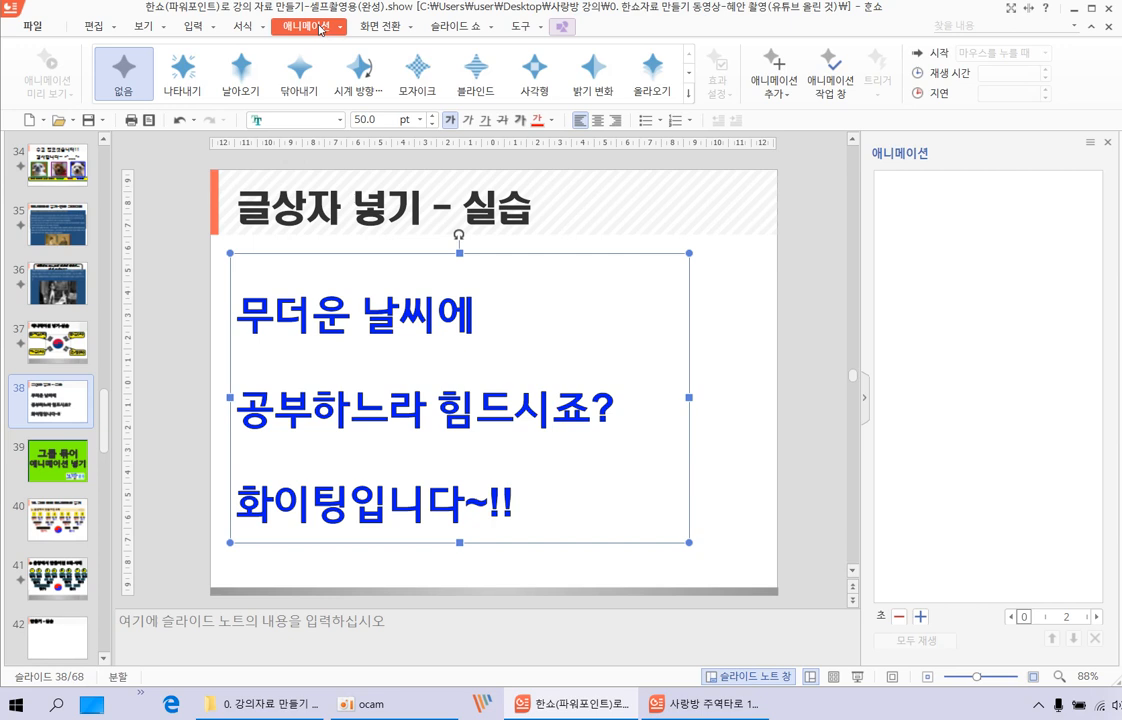
left_click(688, 94)
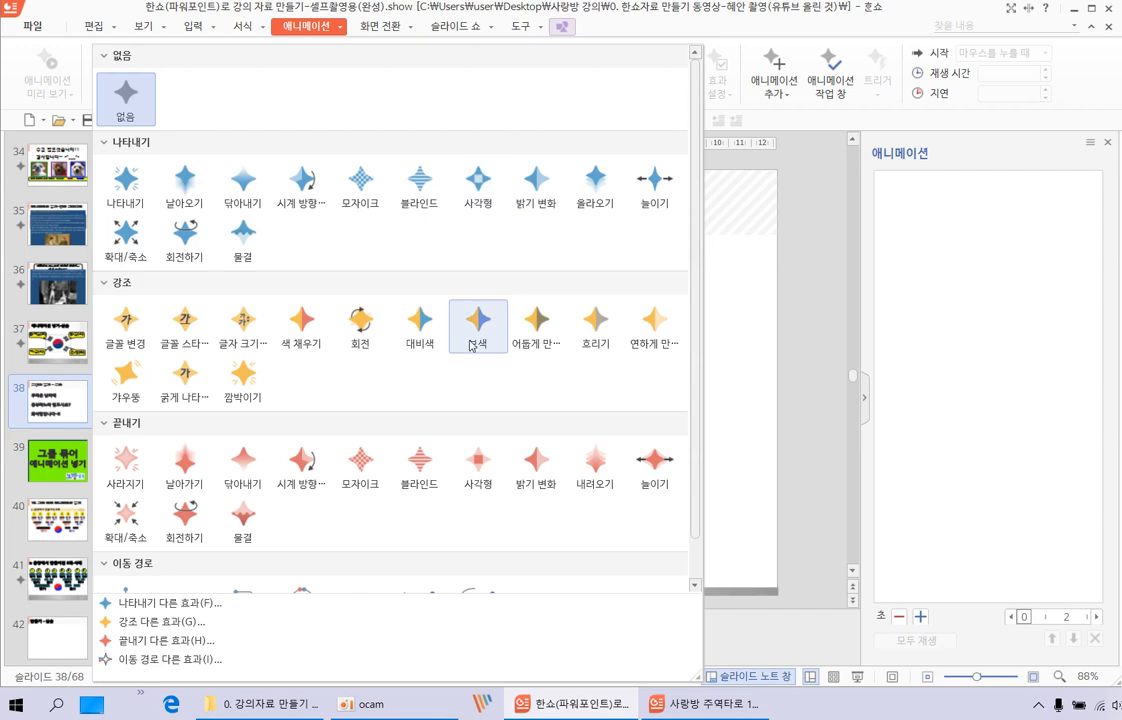
left_click(302, 325)
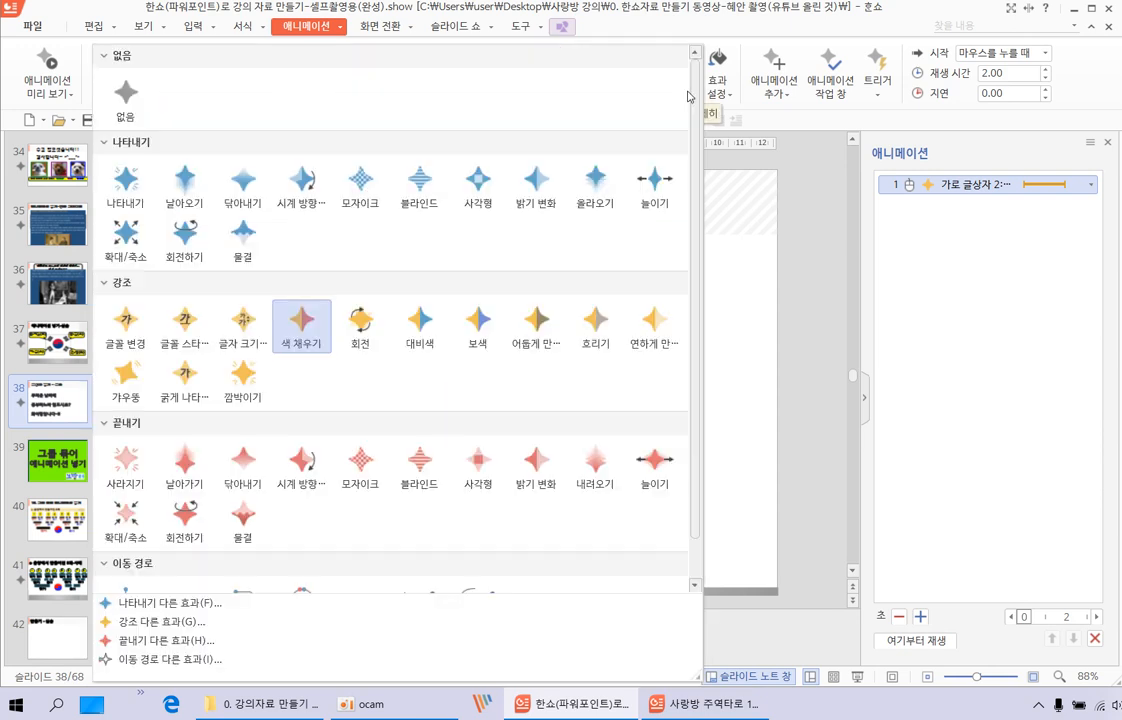
left_click(688, 93)
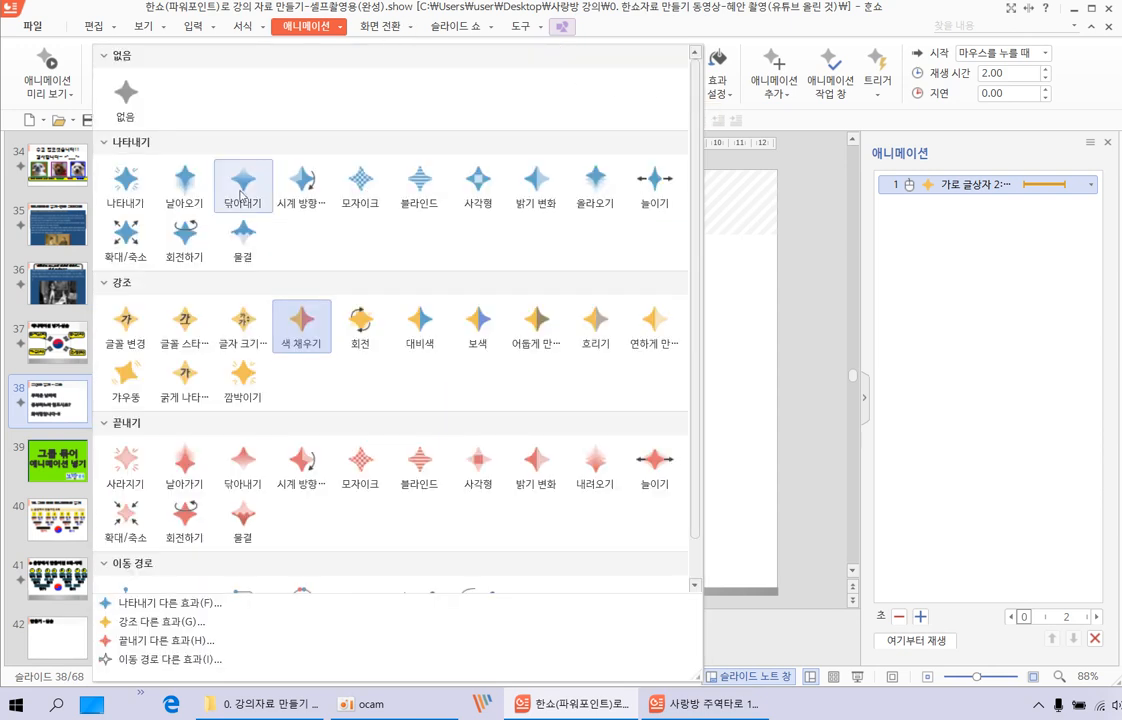
left_click(126, 462)
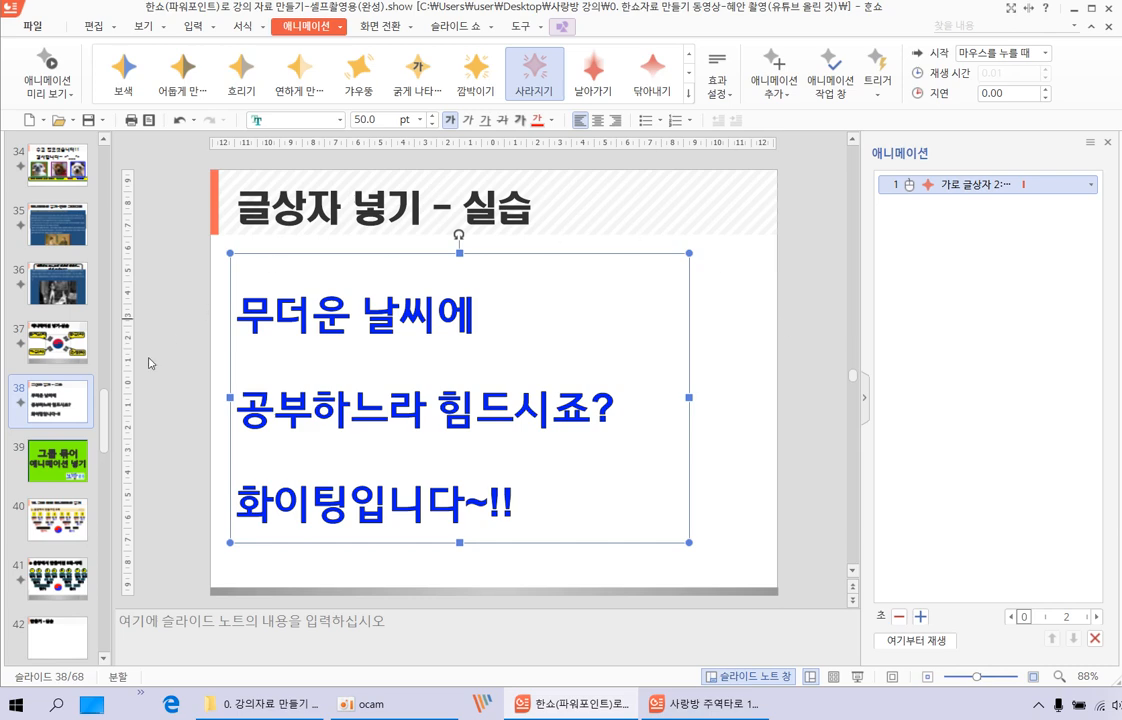
Start the slide show from slide 39, "그룹 묶어 애니메이션 넣기", and advance to the "음양에서 만들어진 8괘-사례" slide
left_click(71, 476)
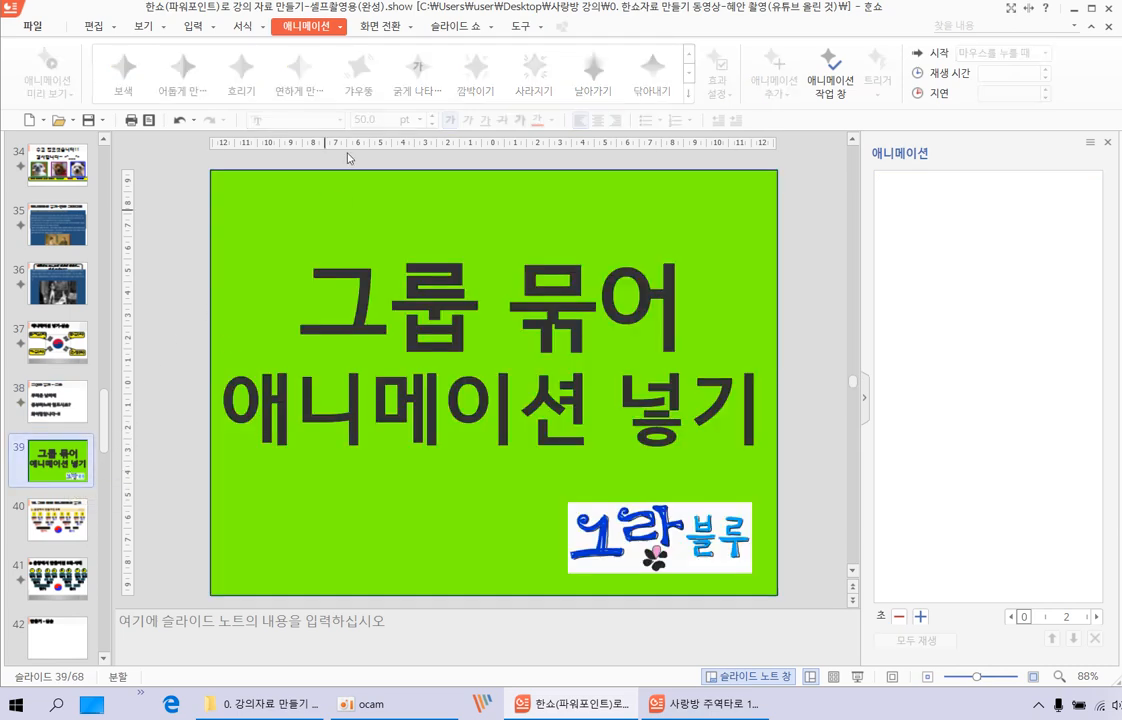
left_click(455, 26)
left_click(100, 86)
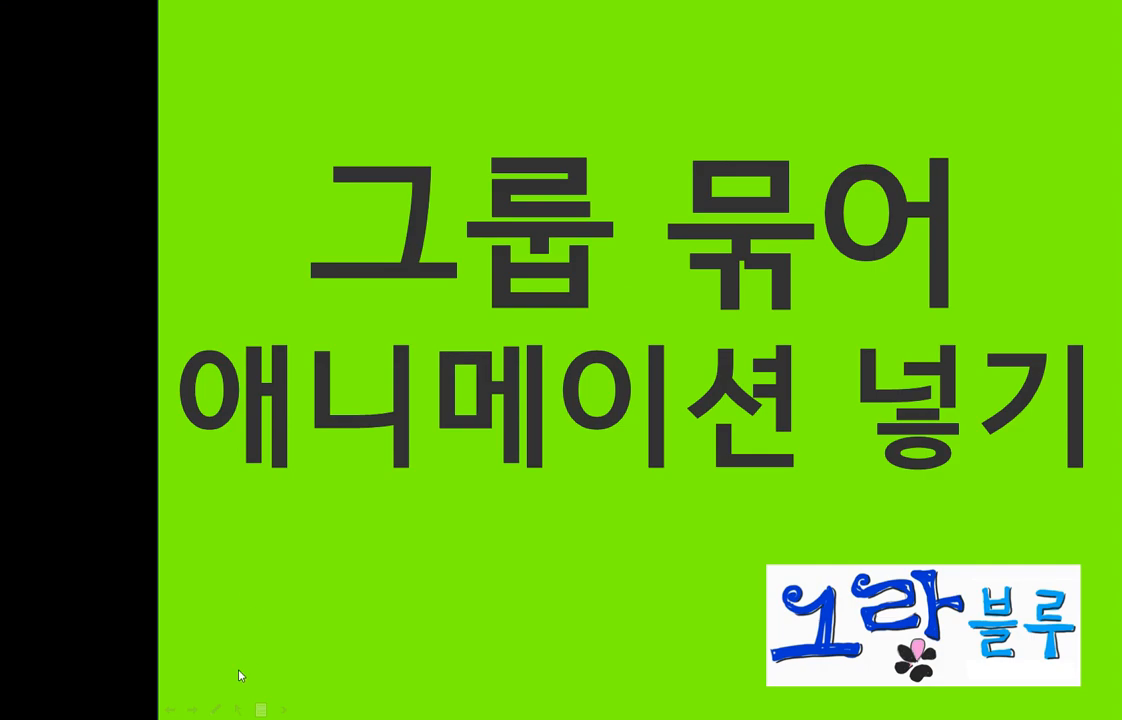
left_click(239, 670)
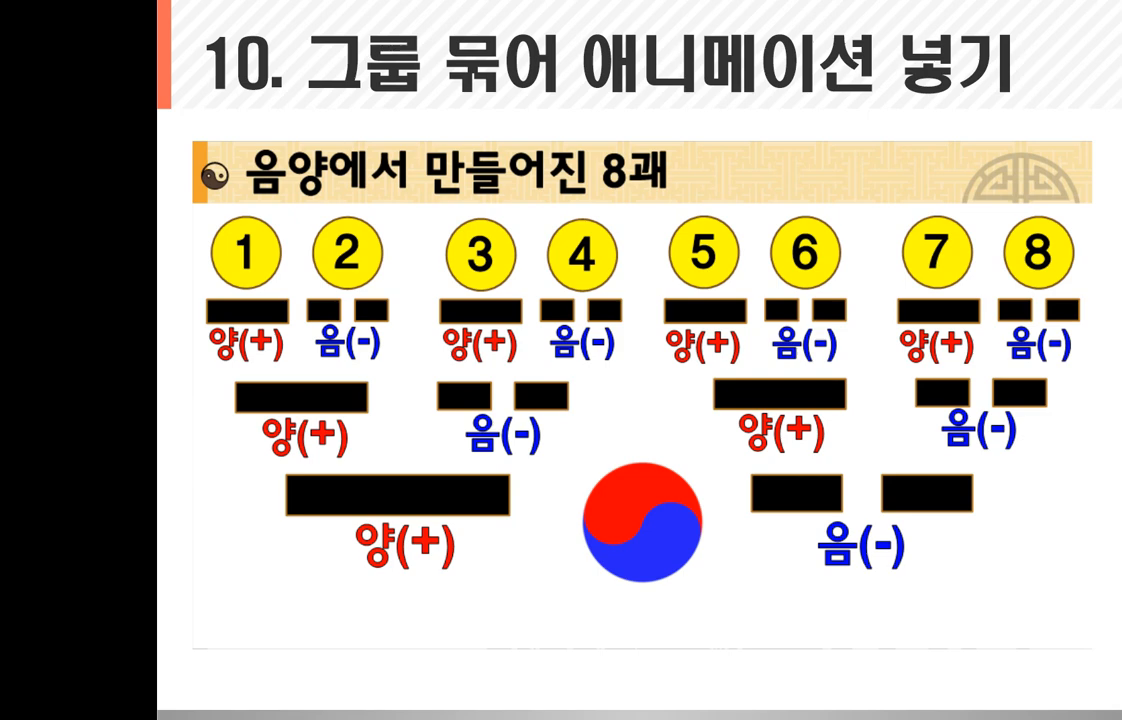
key("Return")
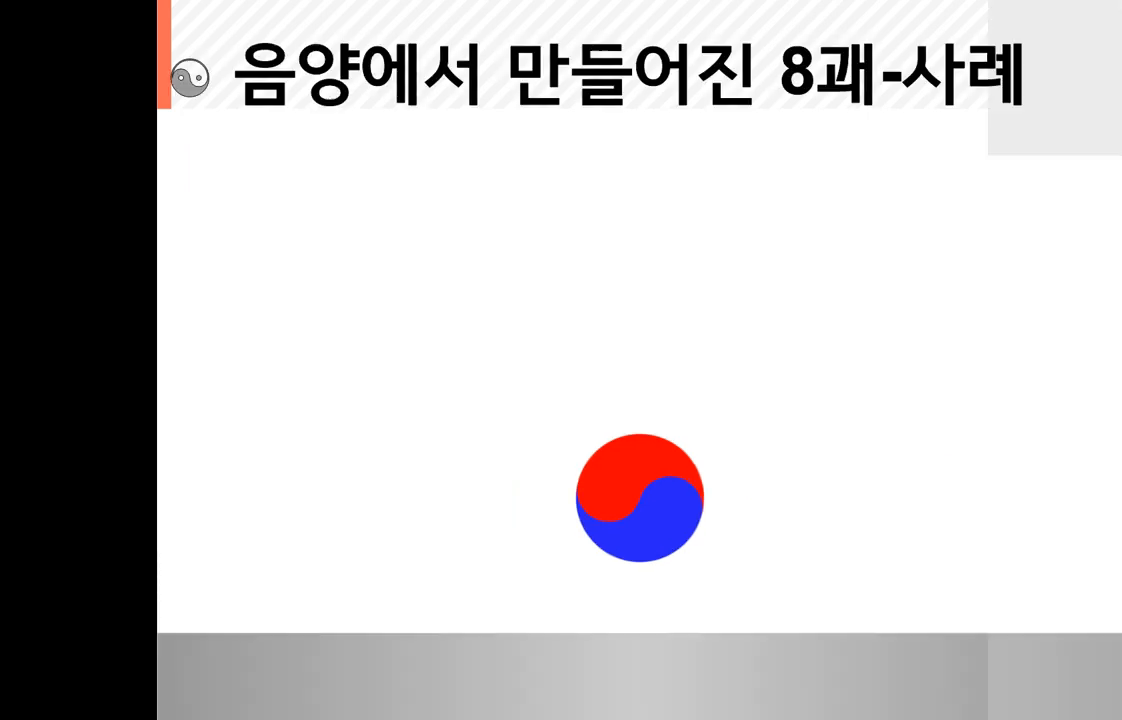
Play all the grouped 양(+) and 음(-) bar animations of the 8괘 example, advance to the "만들기 - 실습" slide and end the show
key("Return")
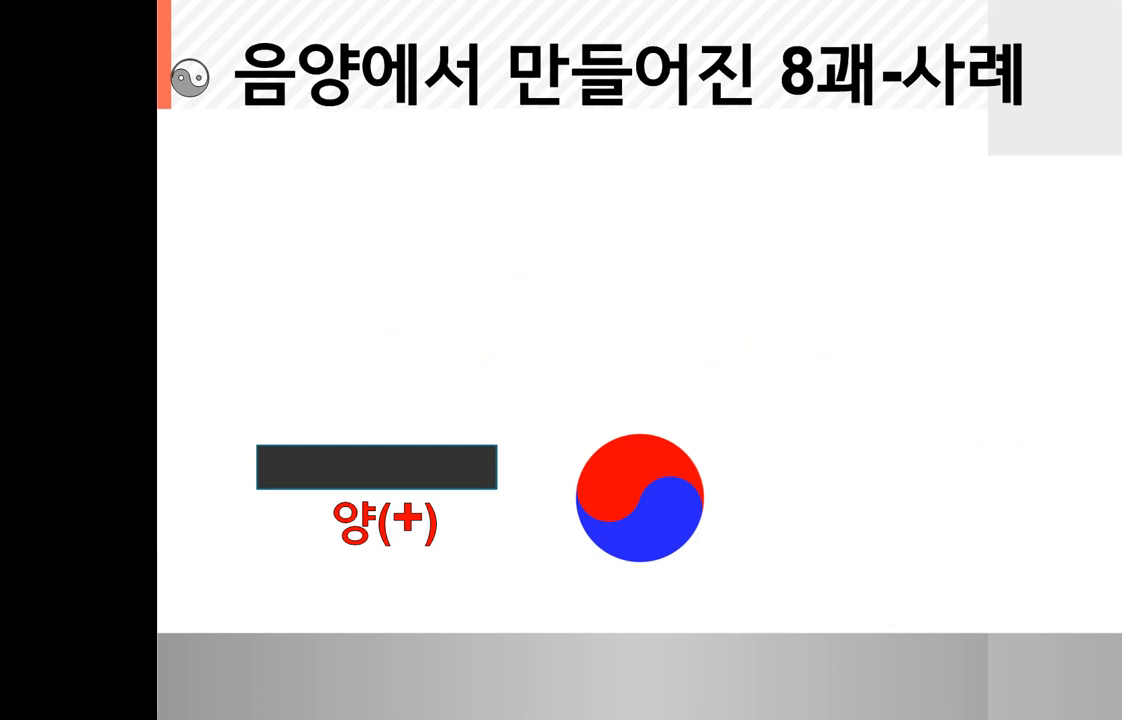
key("Return")
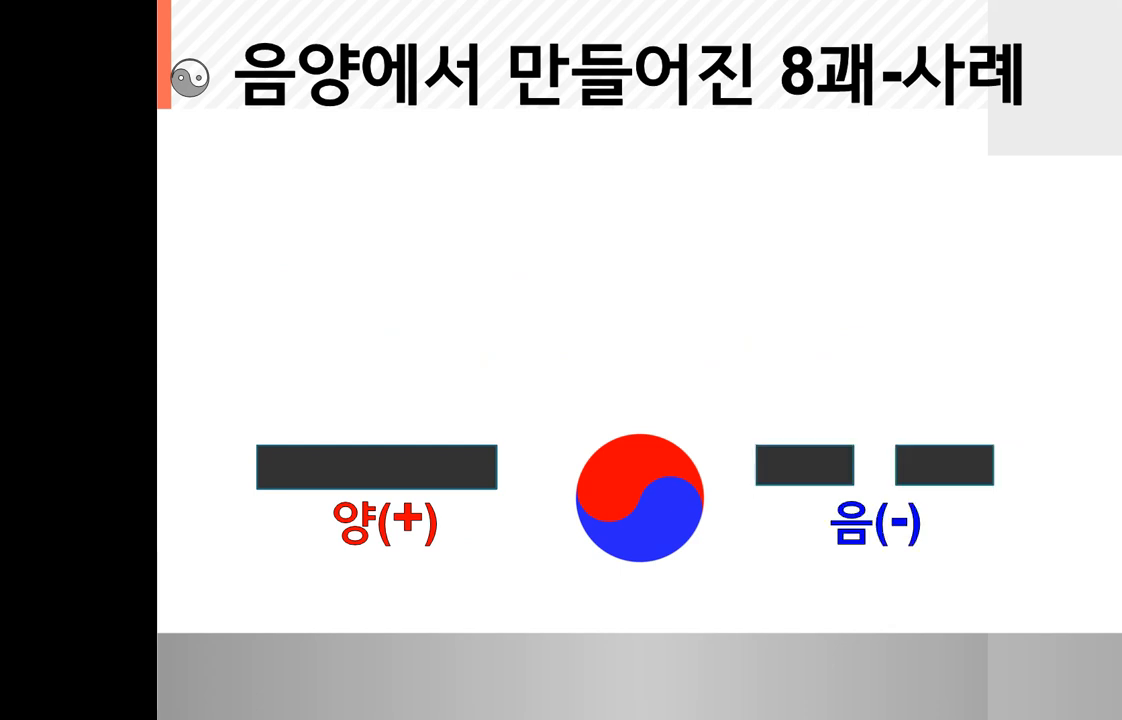
key("Return")
key("Return")
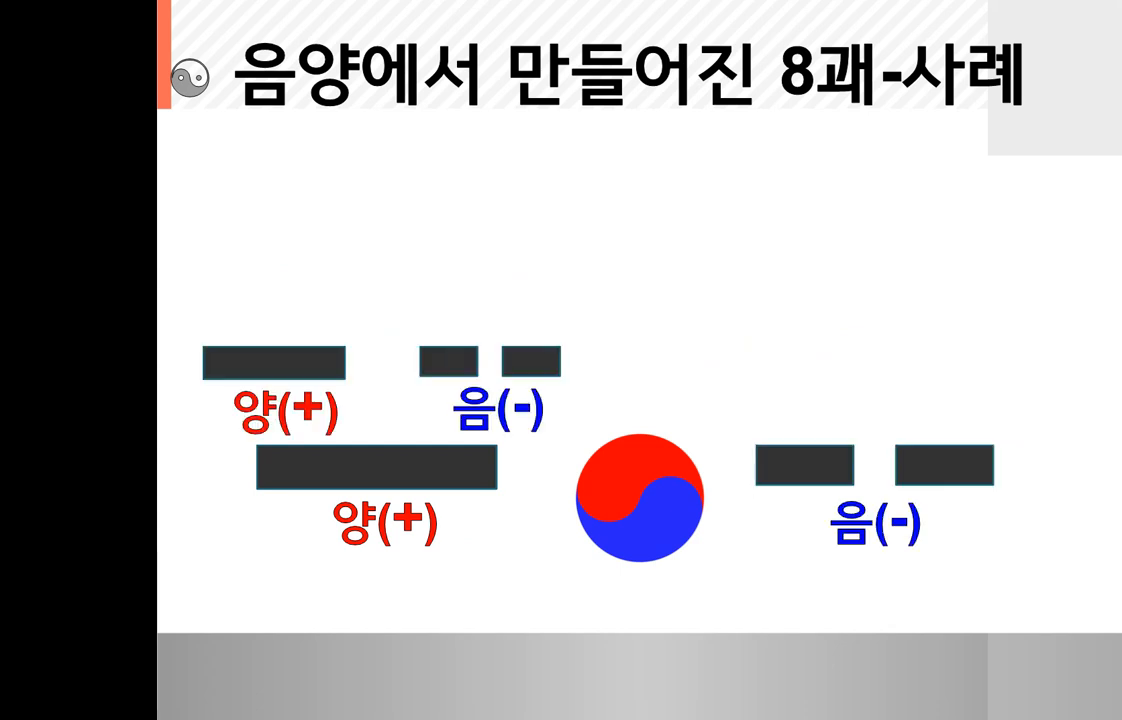
key("Return")
key("Return")
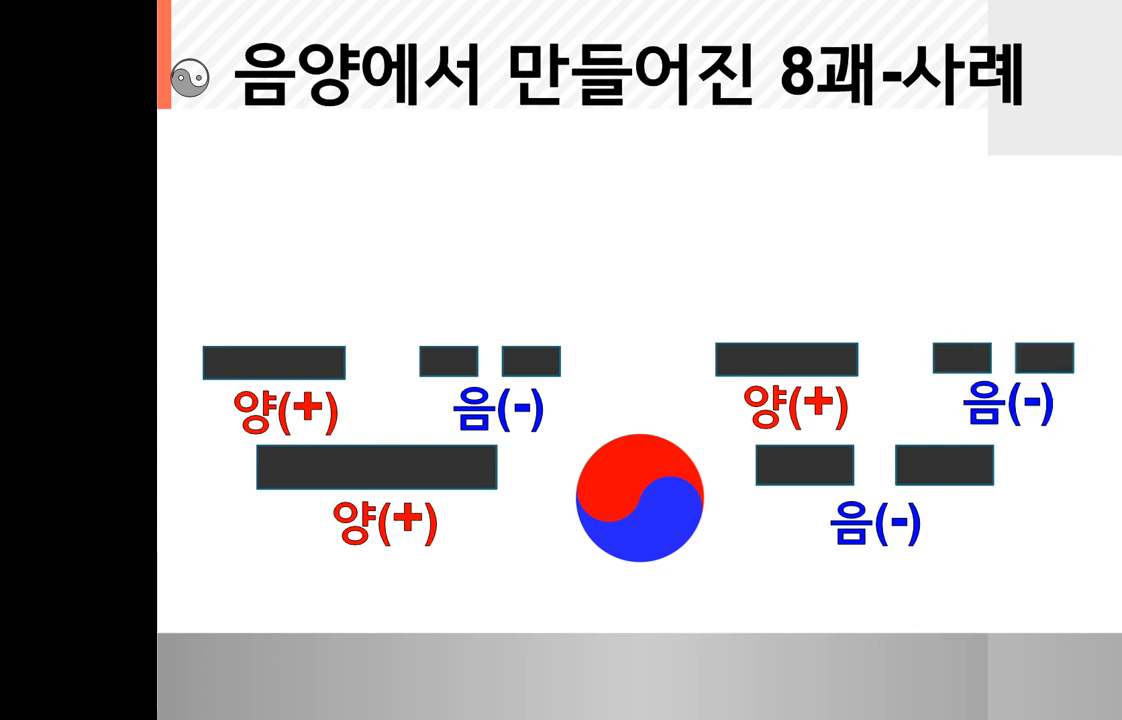
key("Return")
key("Return")
key("Return")
key("Return")
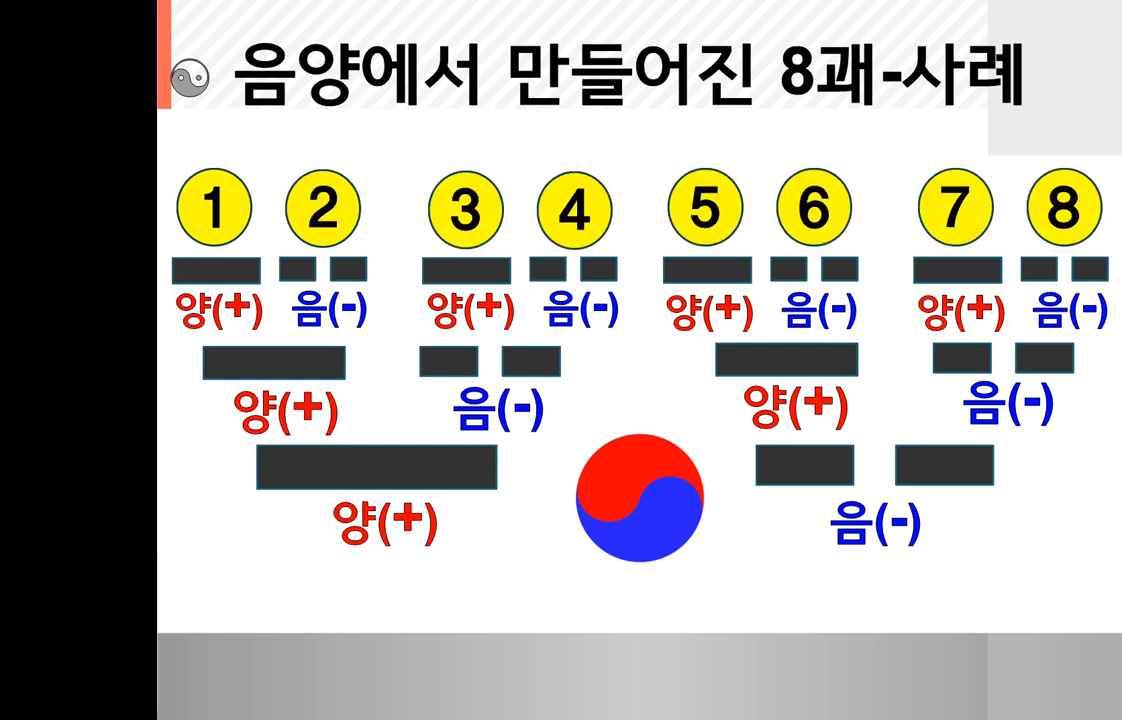
key("Right")
key("Escape")
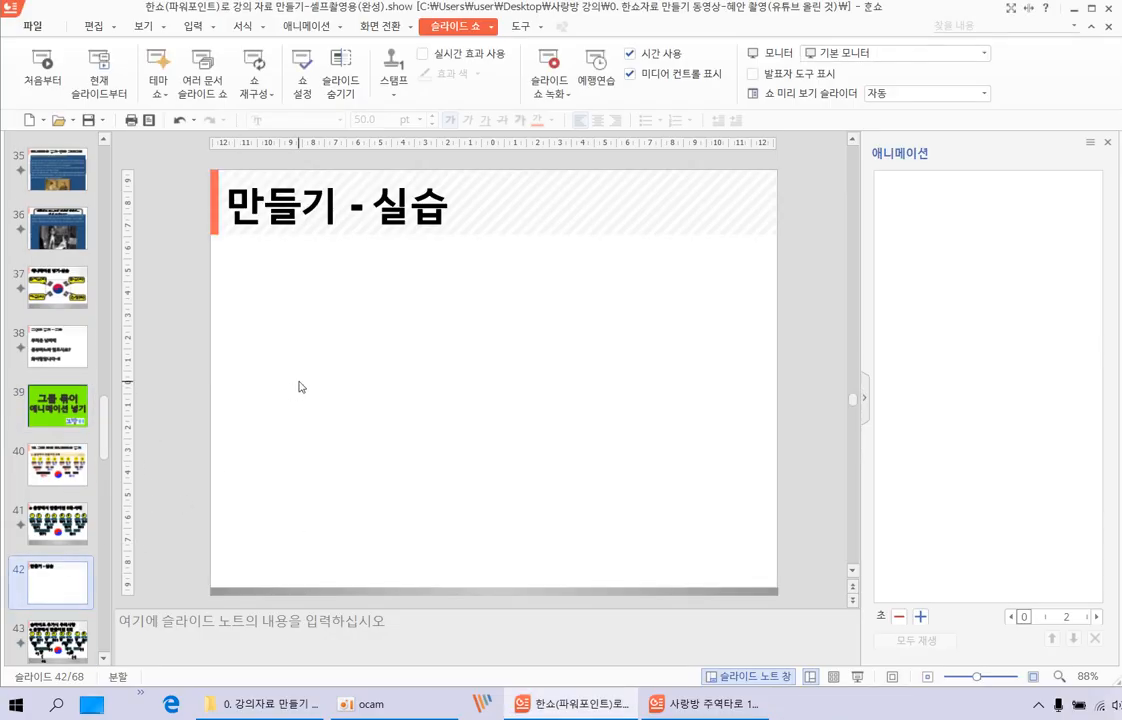
Draw a horizontal rectangle about 67 mm wide and 13 mm high in the lower part of the "만들기 - 실습" slide
left_click(186, 25)
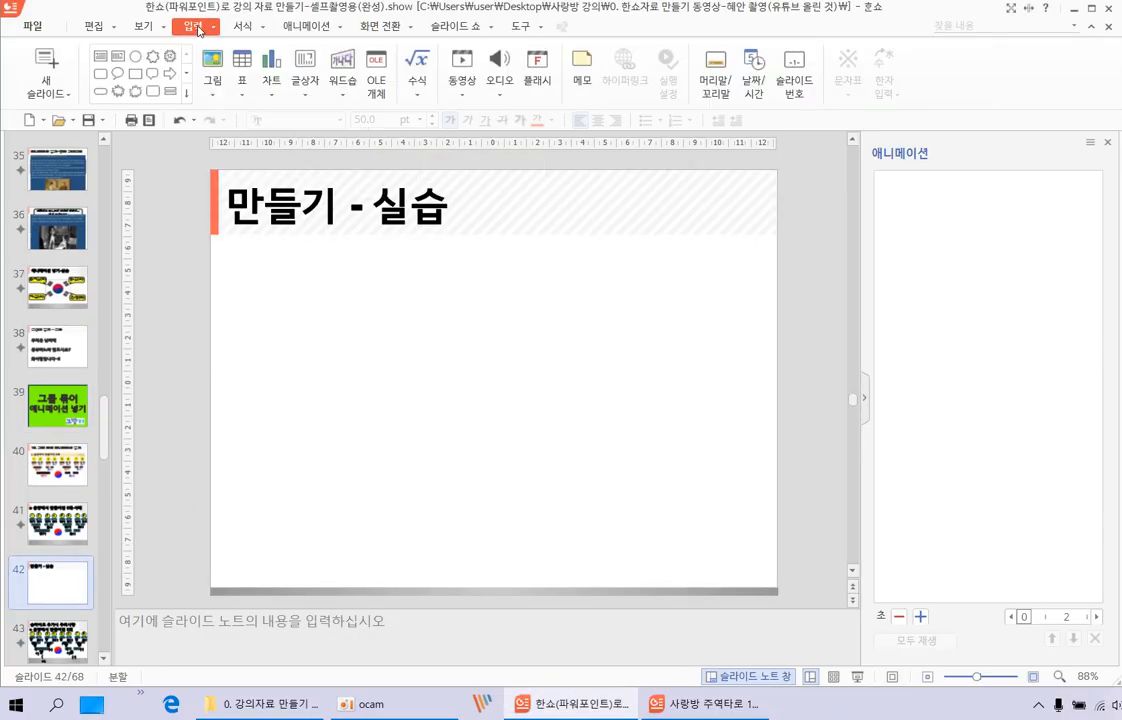
left_click(186, 93)
left_click(102, 210)
left_click_drag(265, 450, 415, 480)
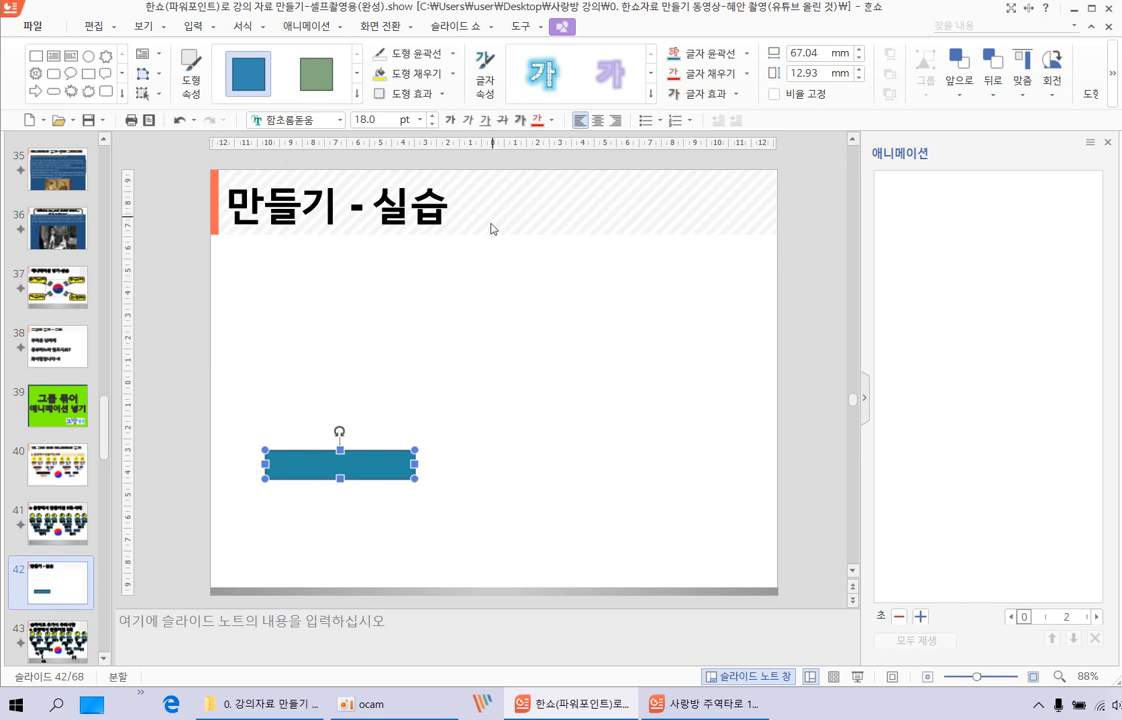
Change the rectangle's solid fill to the dark charcoal theme colour
right_click(367, 452)
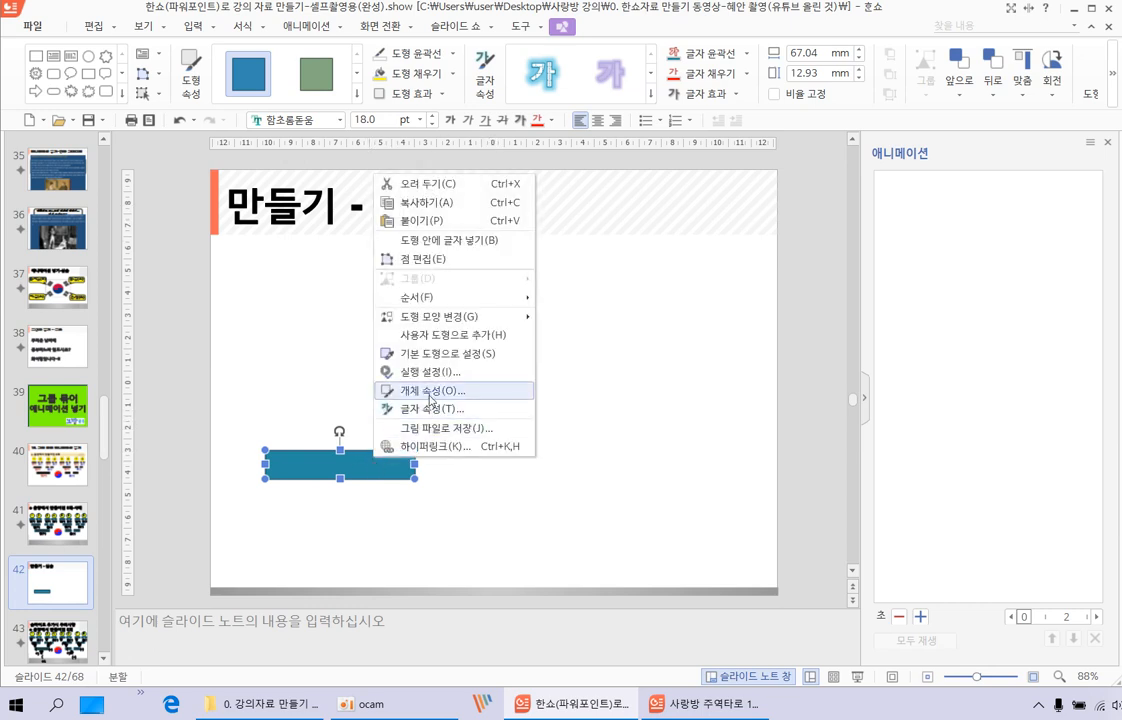
left_click(395, 390)
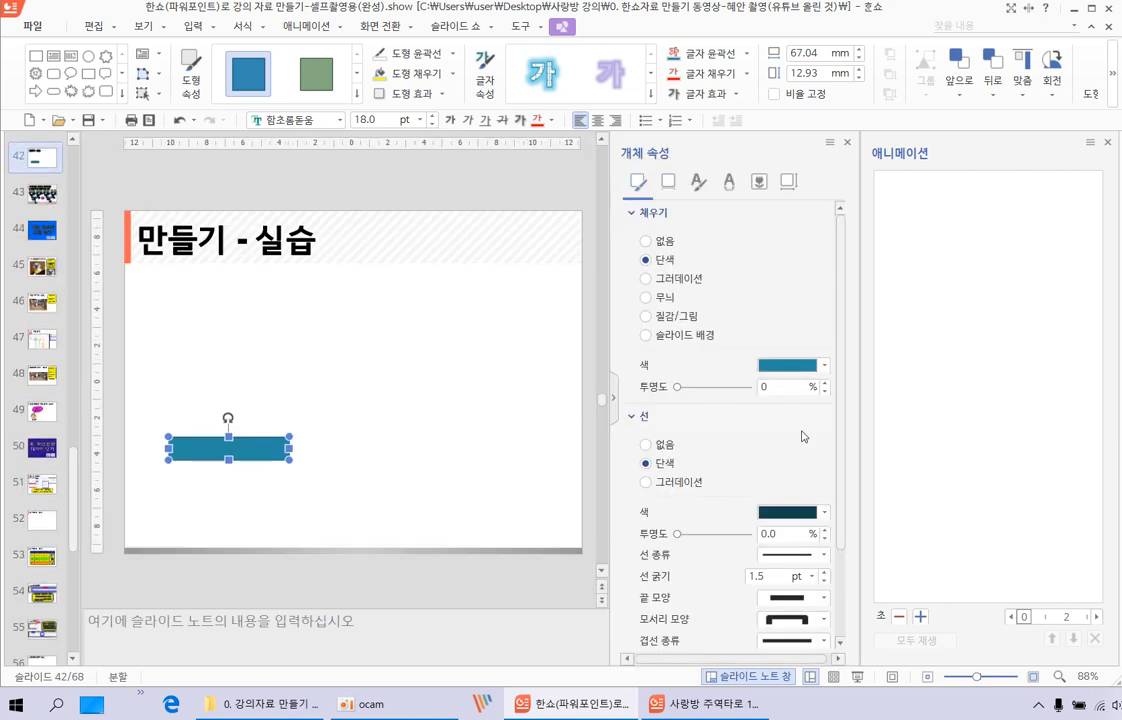
left_click(825, 366)
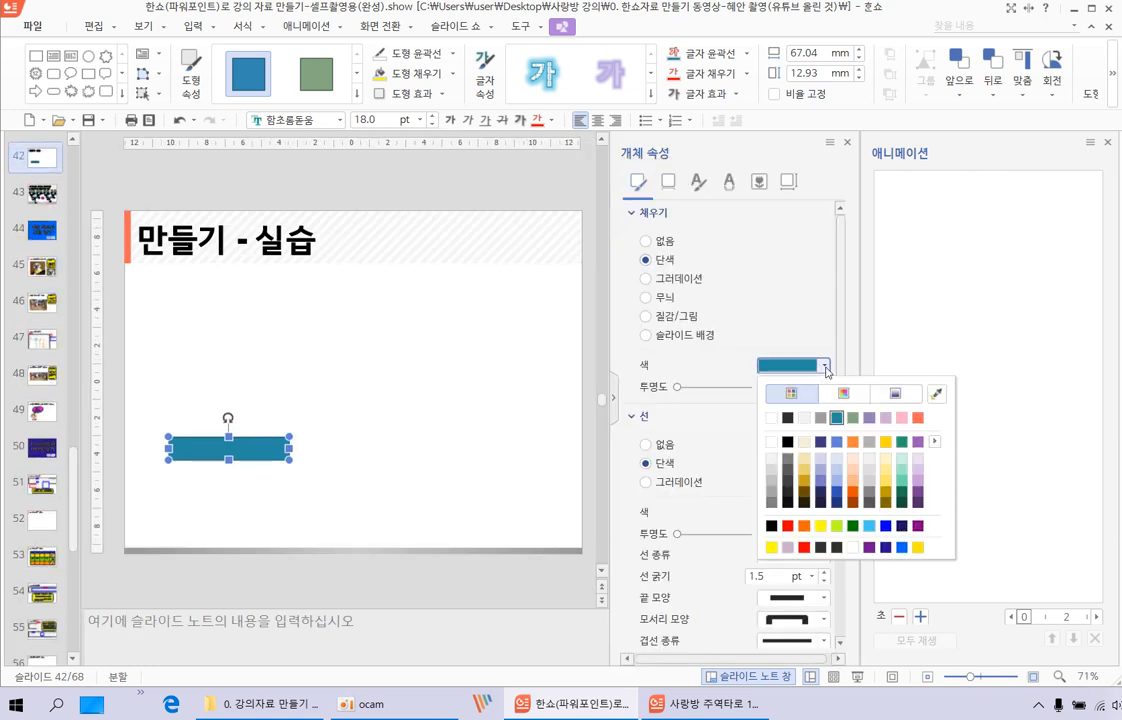
left_click(787, 418)
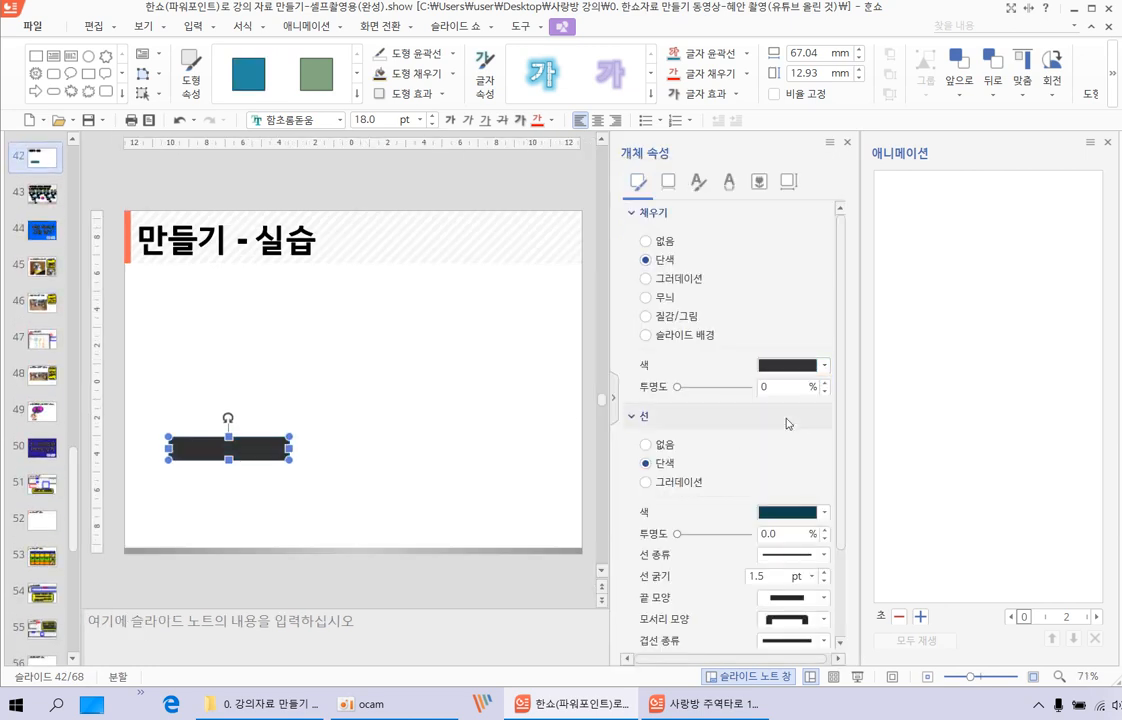
left_click(478, 449)
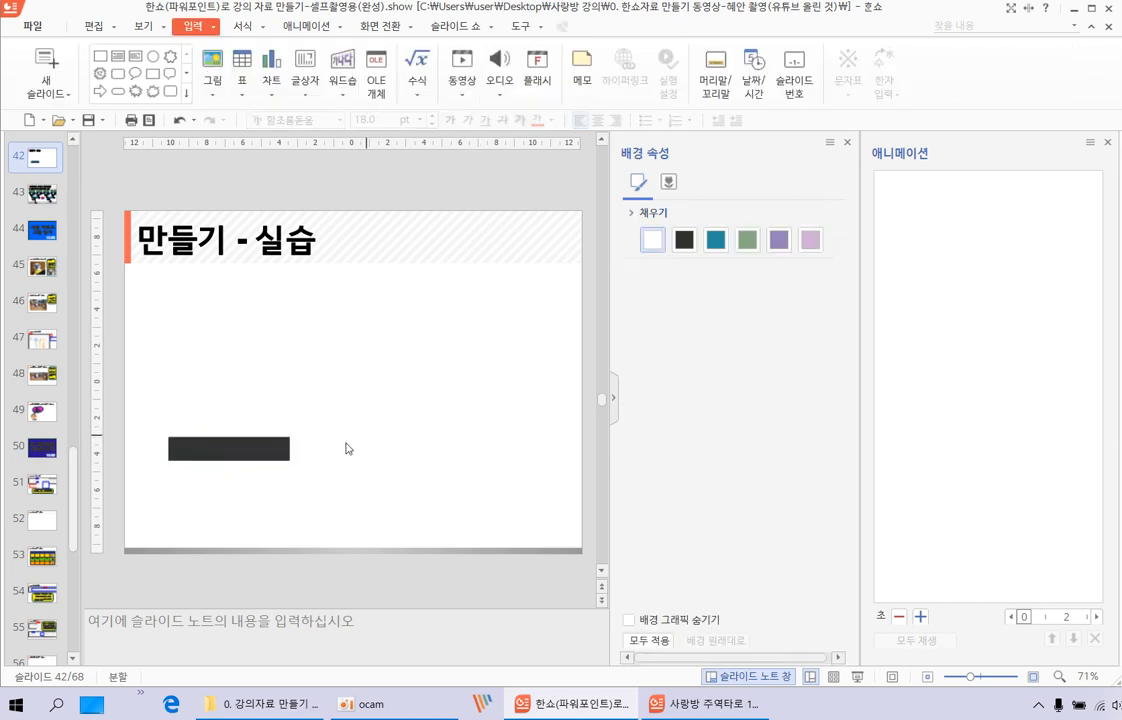
Copy the dark bar to the right at about the same height and shorten the copy to less than half its width
left_click(276, 447)
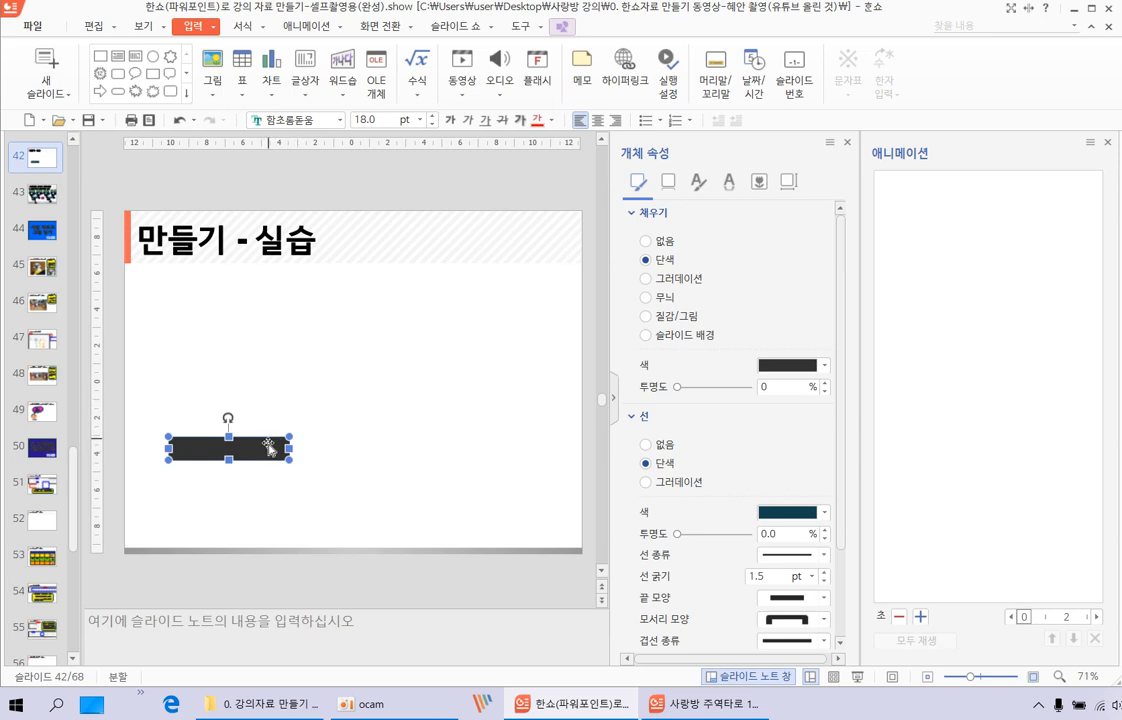
left_click_drag(268, 450, 446, 445)
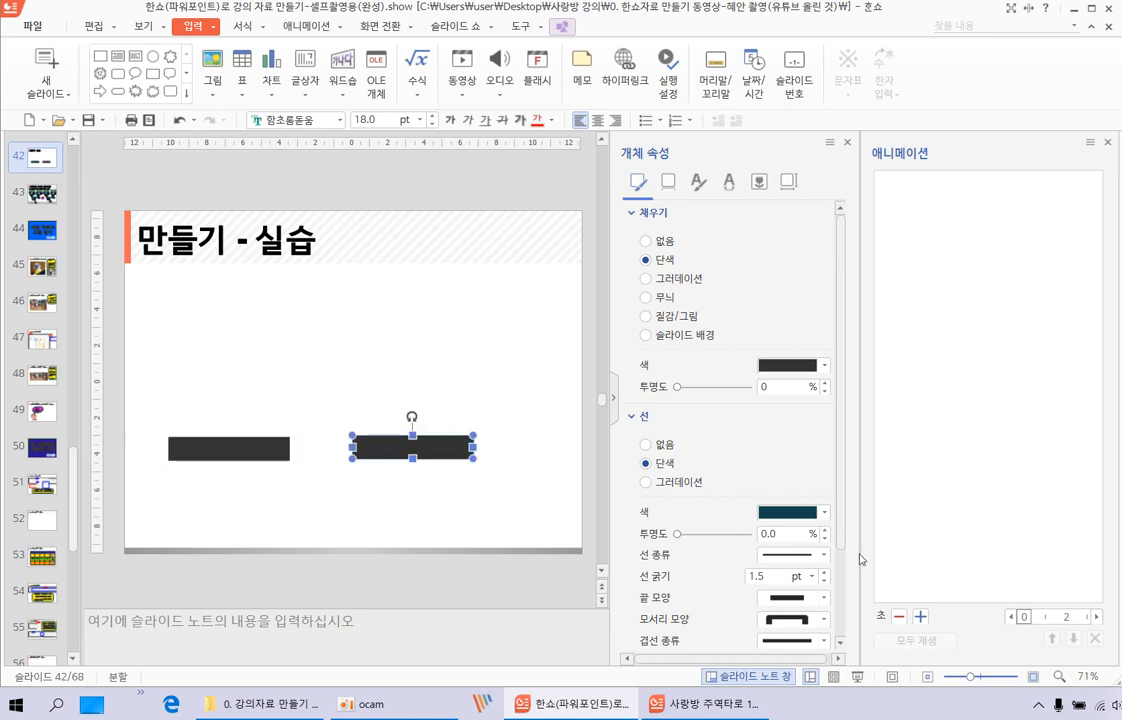
key("shift+Left")
key("shift+Left")
key("shift+Left")
key("shift+Left")
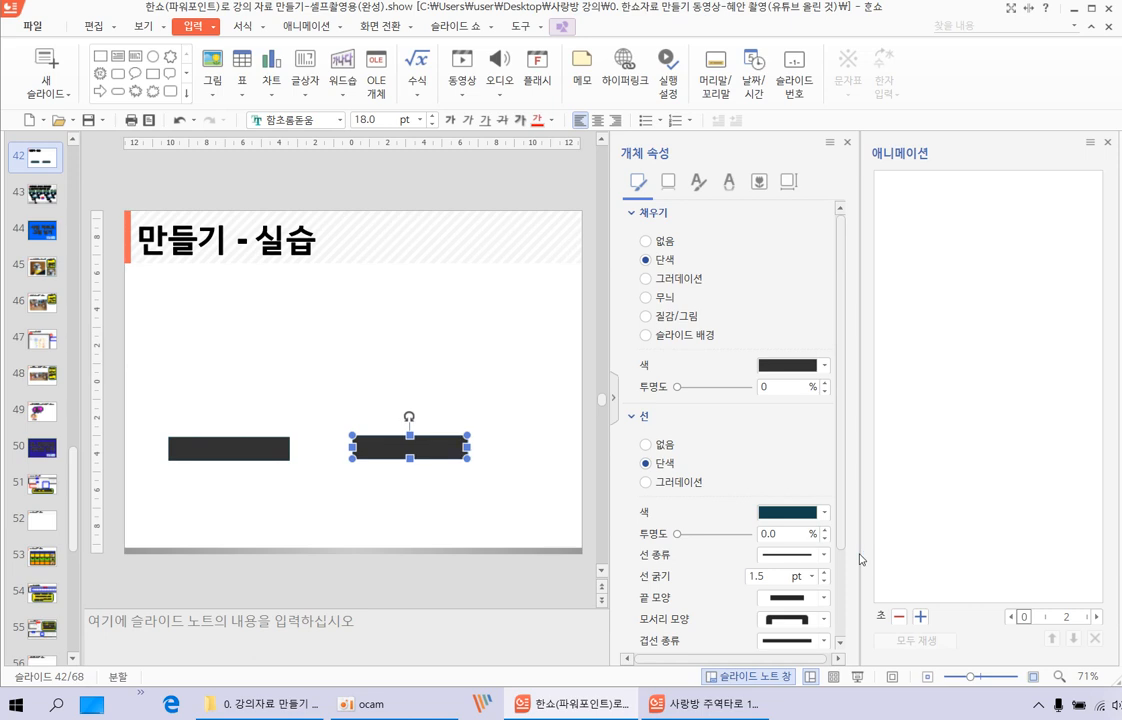
key("shift+Left")
key("shift+Left")
key("shift+Left")
key("shift+Left")
key("shift+Left")
key("shift+Left")
key("shift+Left")
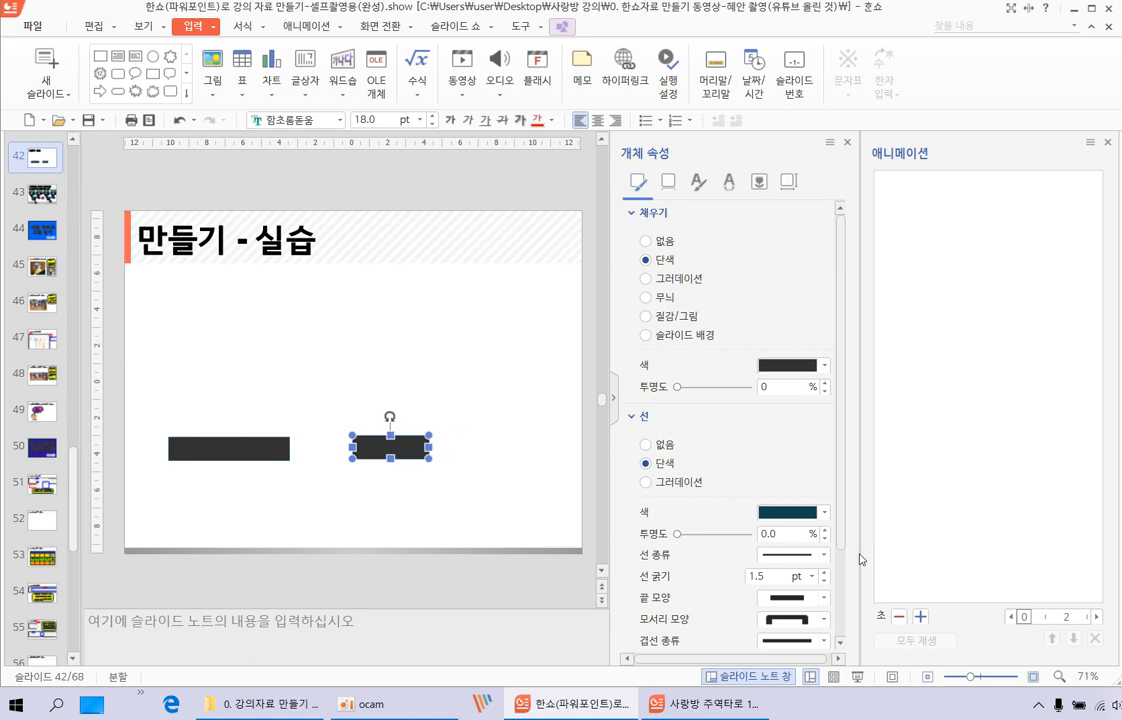
key("shift+Left")
key("shift+Left")
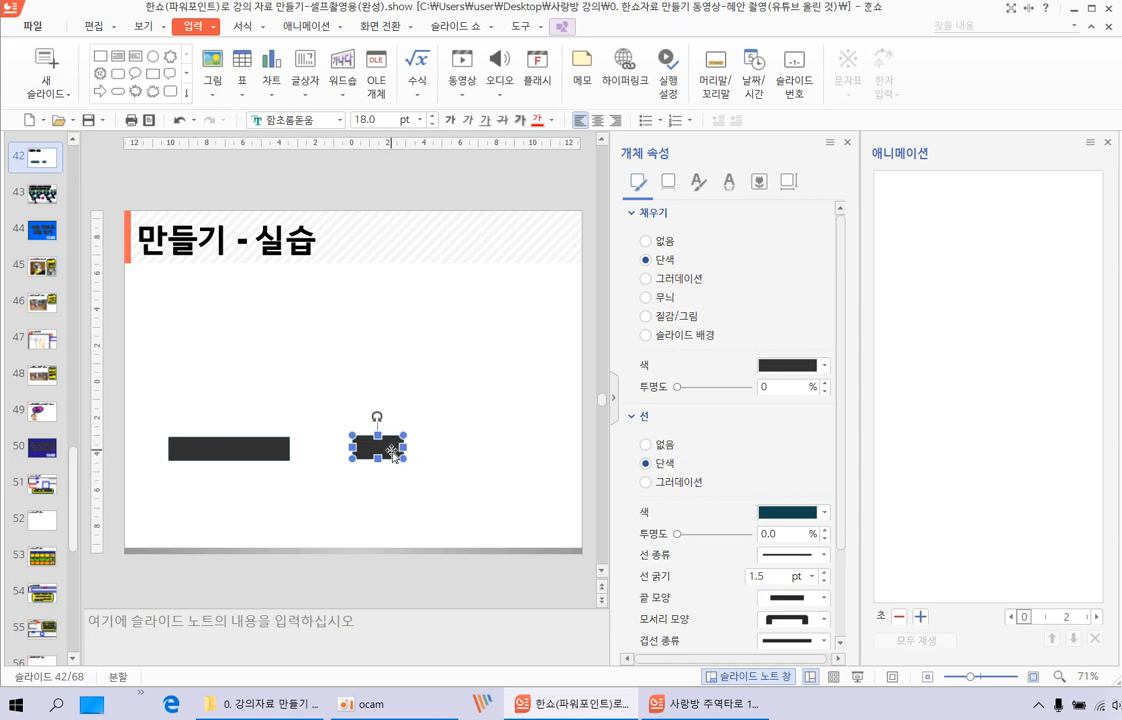
Duplicate the short bar to its right, leaving a gap between the two, and close the animation pane
left_click_drag(390, 450, 463, 451)
left_click(470, 500)
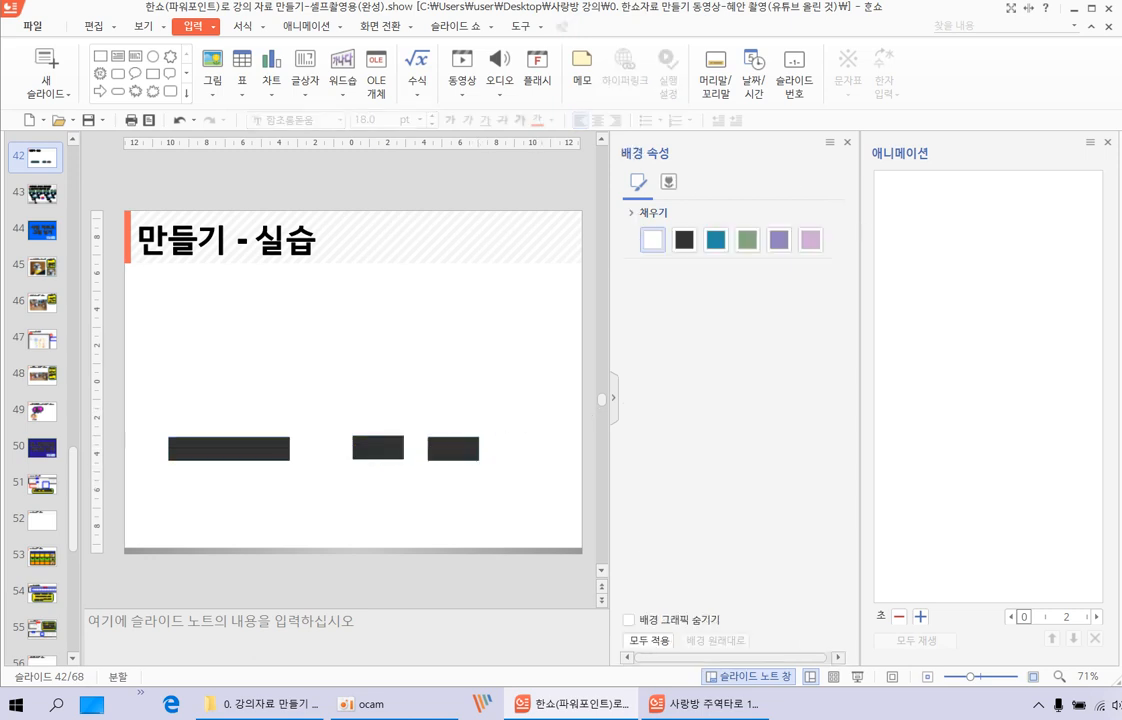
left_click(1107, 143)
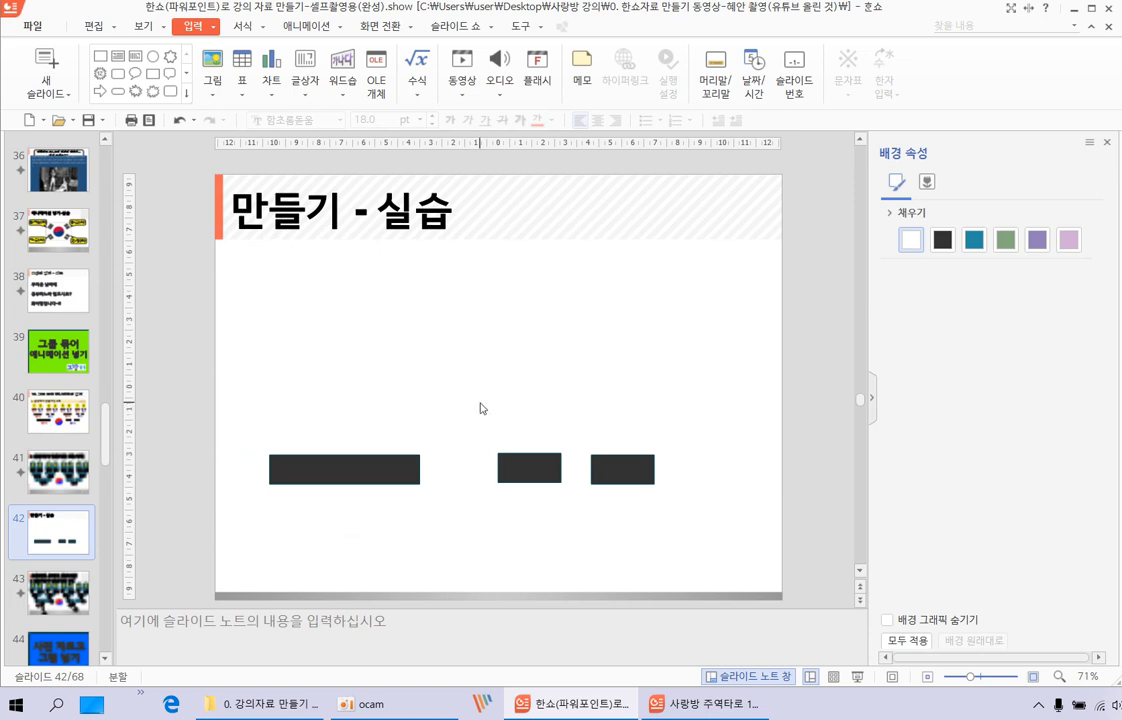
Insert a horizontal text box about 34 mm wide beneath the long bar and enter 양(+)
left_click(116, 58)
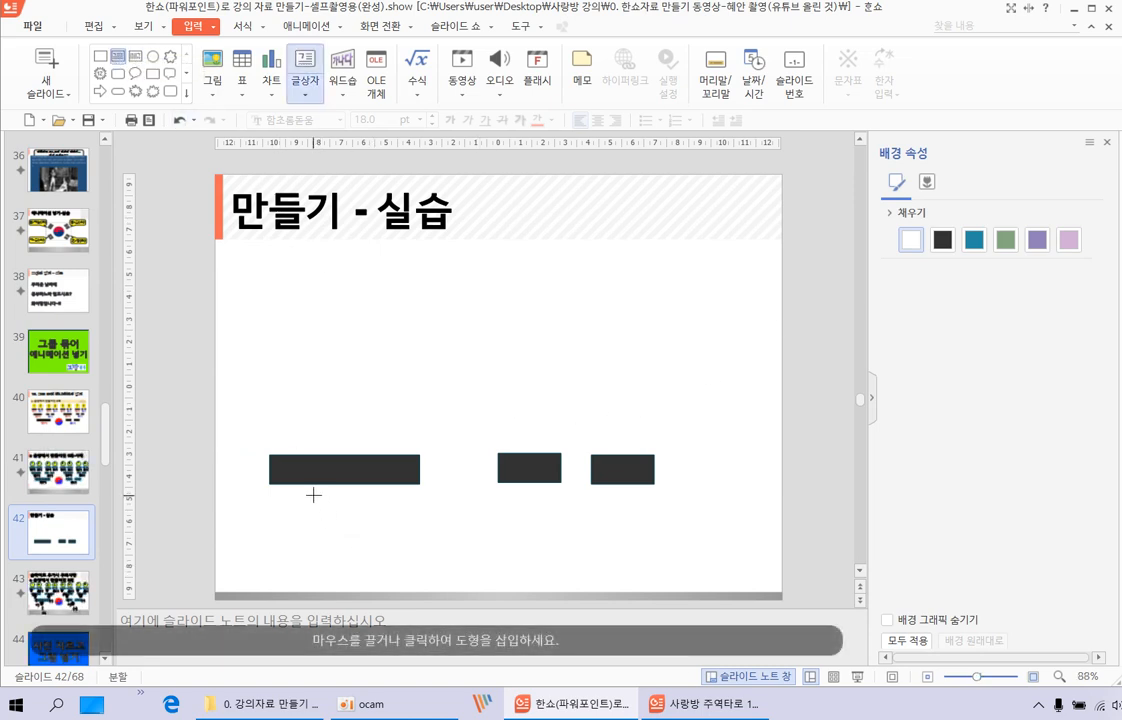
left_click_drag(313, 494, 389, 537)
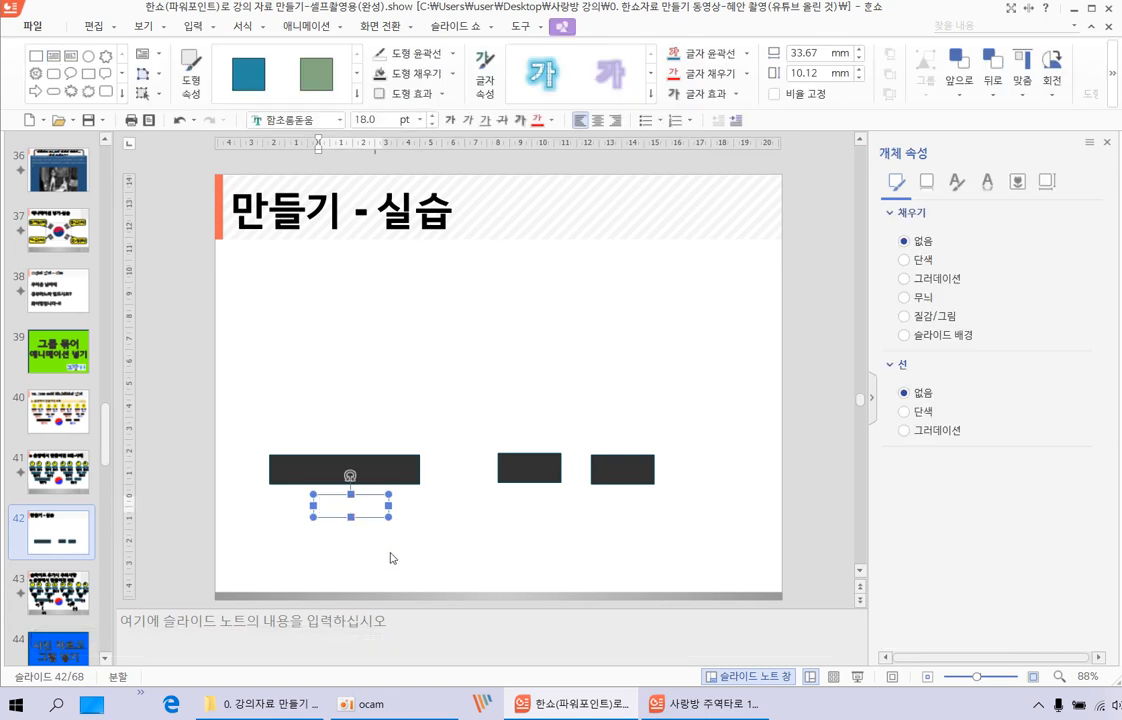
left_click(362, 499)
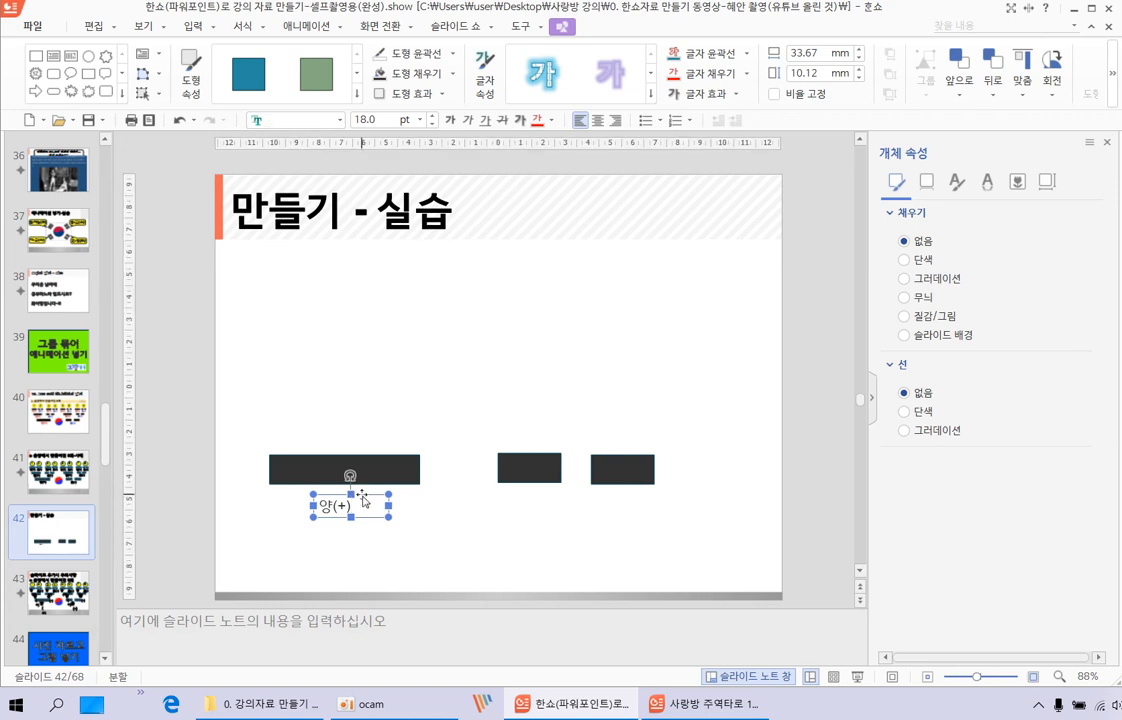
Format the 양(+) label as bold, 30 pt and red, and move it up close beneath the long bar
left_click(449, 121)
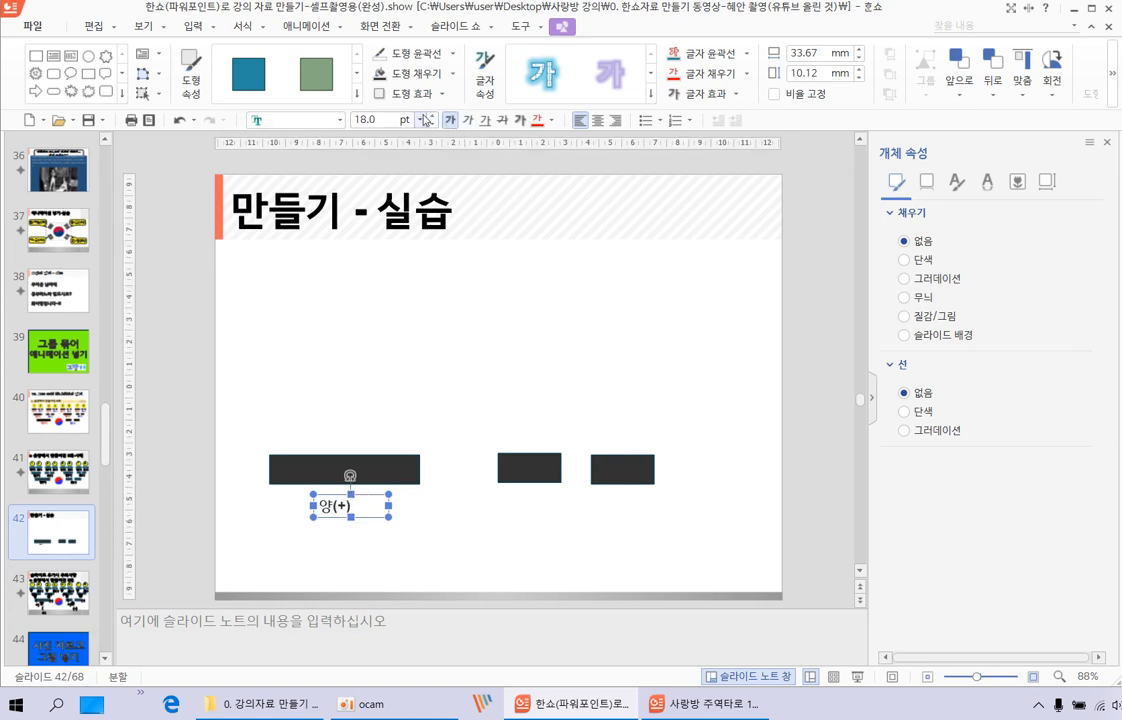
left_click(433, 117)
left_click(433, 117)
left_click(433, 117)
left_click(433, 117)
left_click(433, 117)
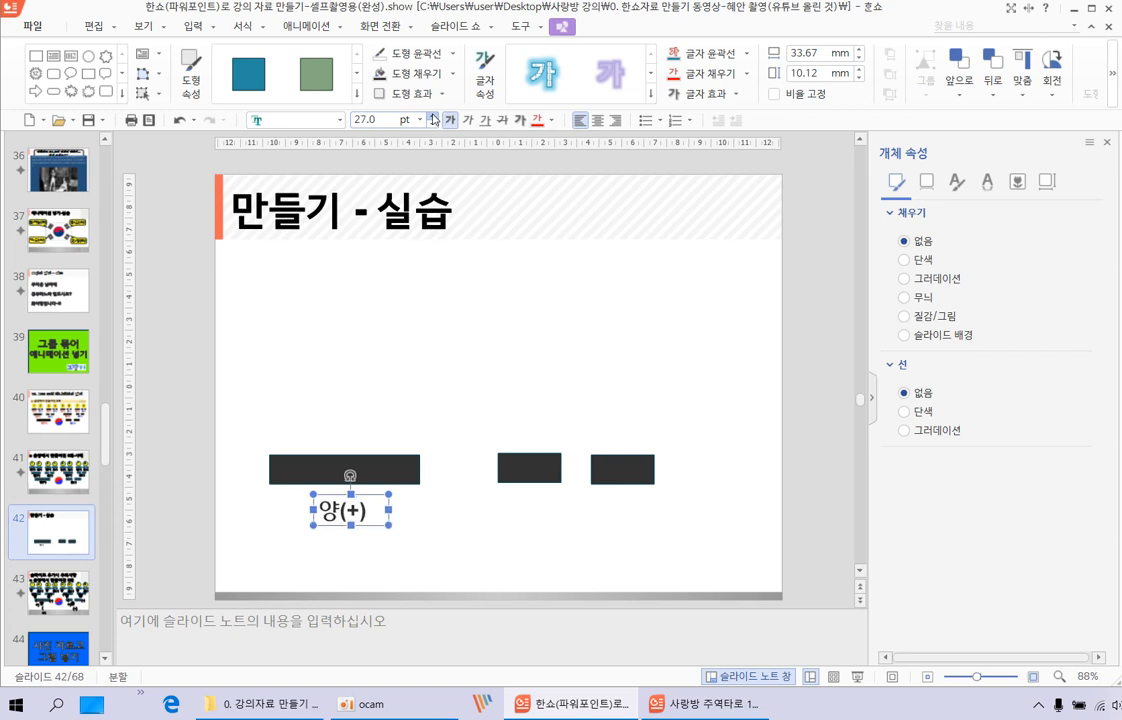
left_click(433, 117)
left_click_drag(380, 498, 371, 485)
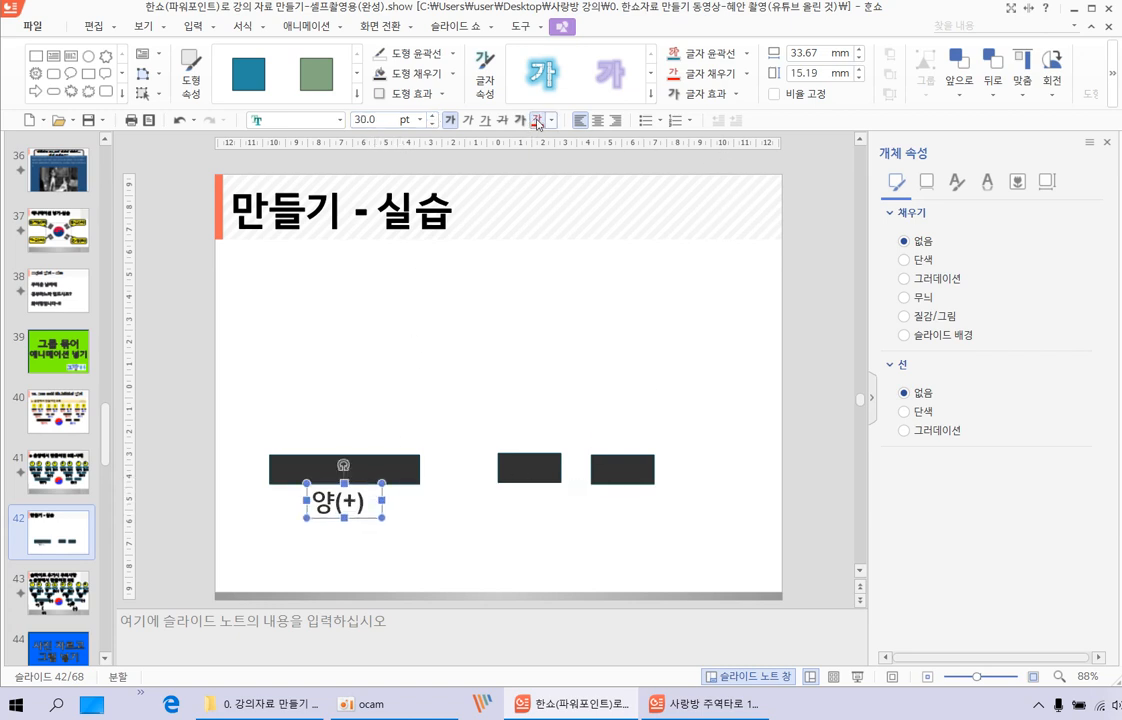
left_click(185, 352)
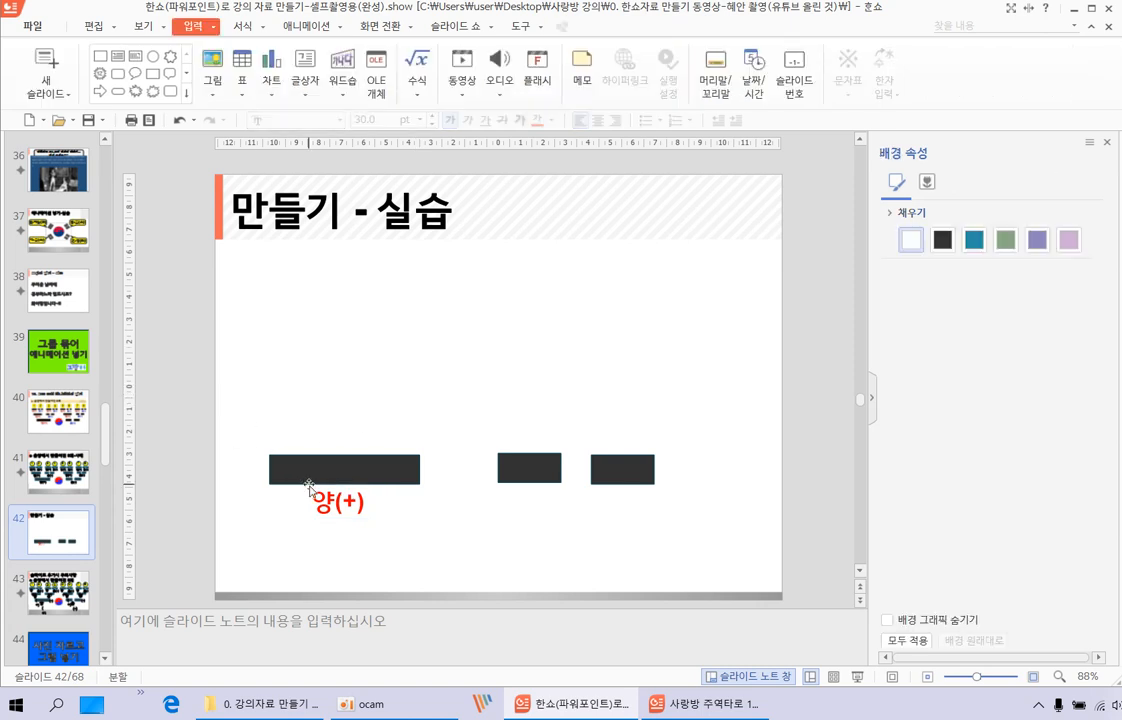
Copy the 양(+) label beneath the pair of short bars and change the copy's text to 음(-)
left_click(341, 509)
left_click(383, 492)
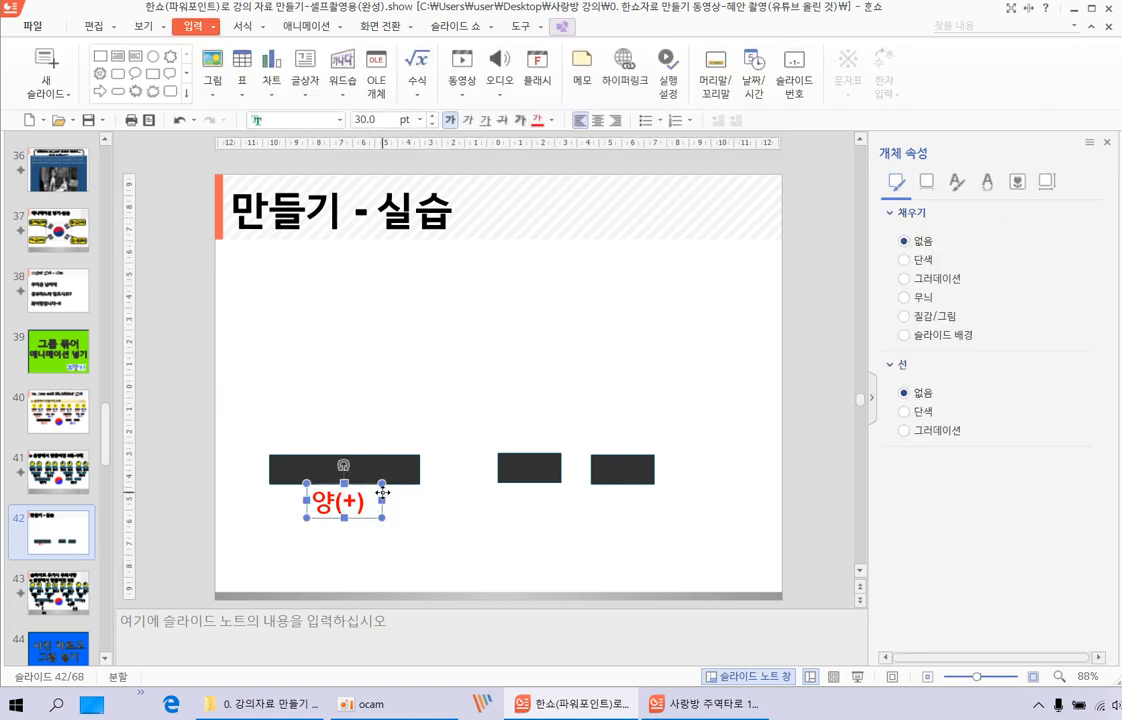
left_click_drag(383, 492, 583, 517)
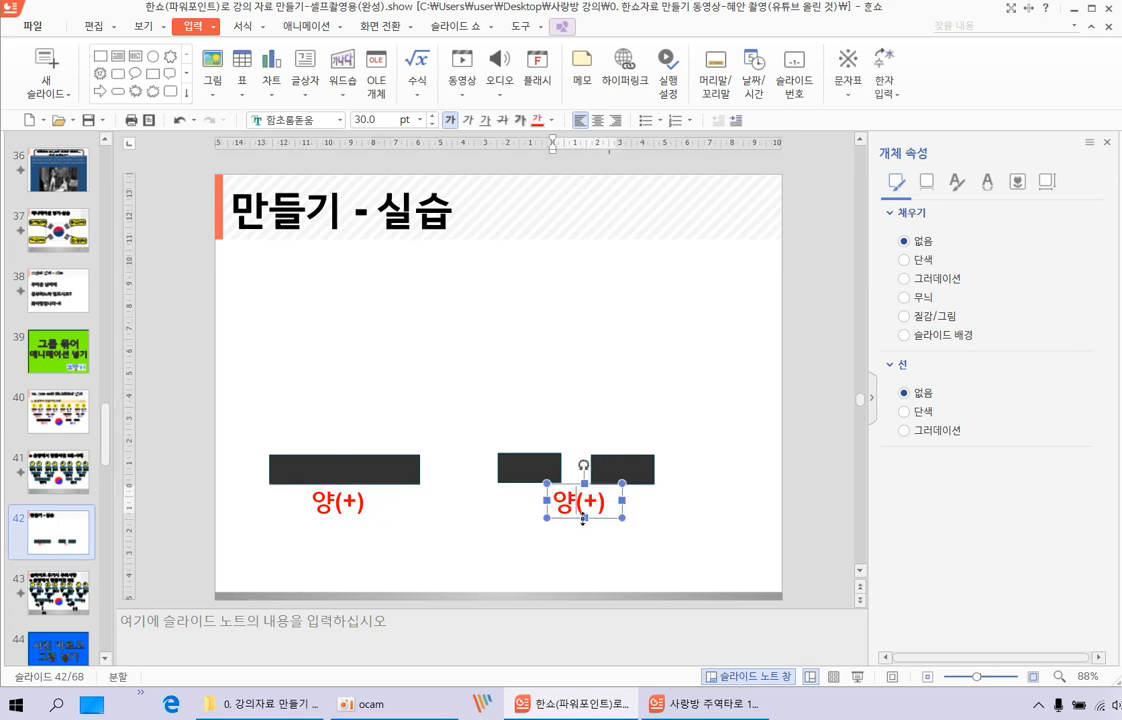
double_click(564, 500)
type("음")
key("Delete")
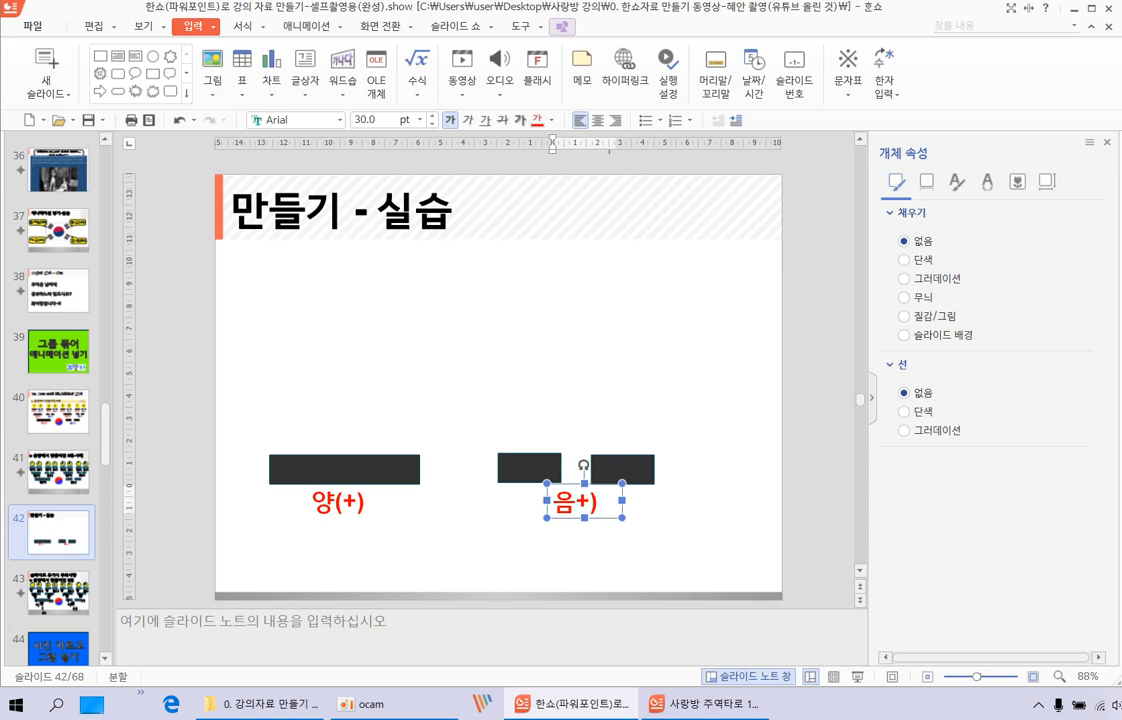
type("(-")
Set the 음(-) label's font colour to blue
left_click(553, 121)
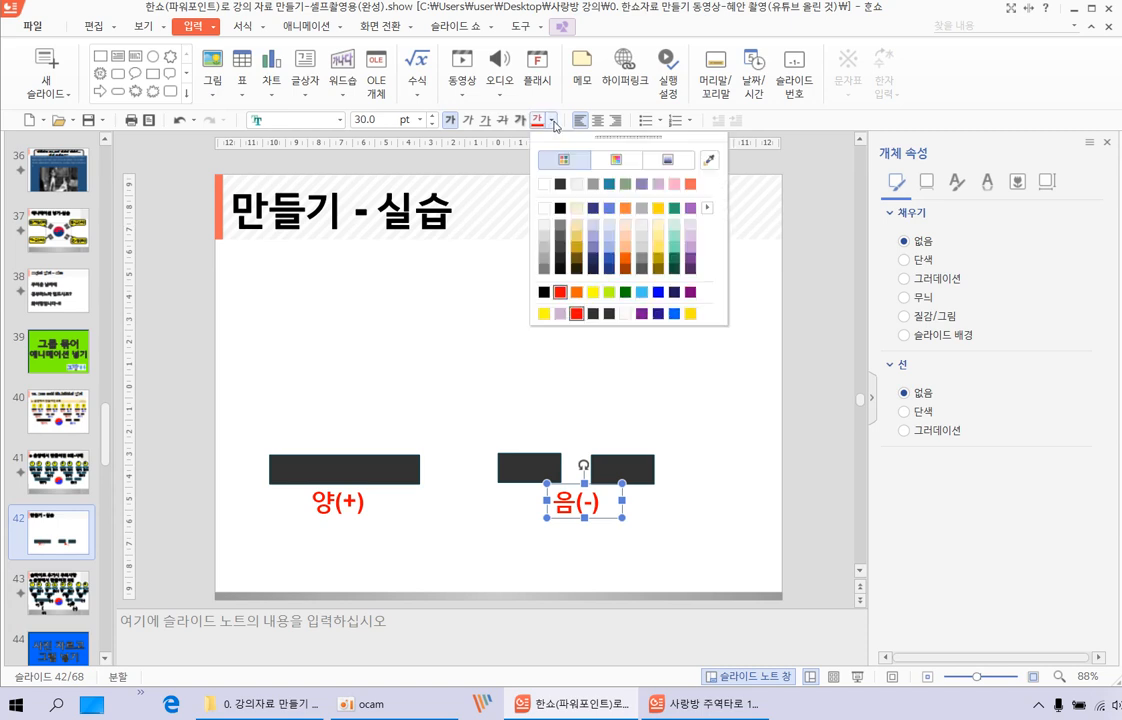
left_click(590, 257)
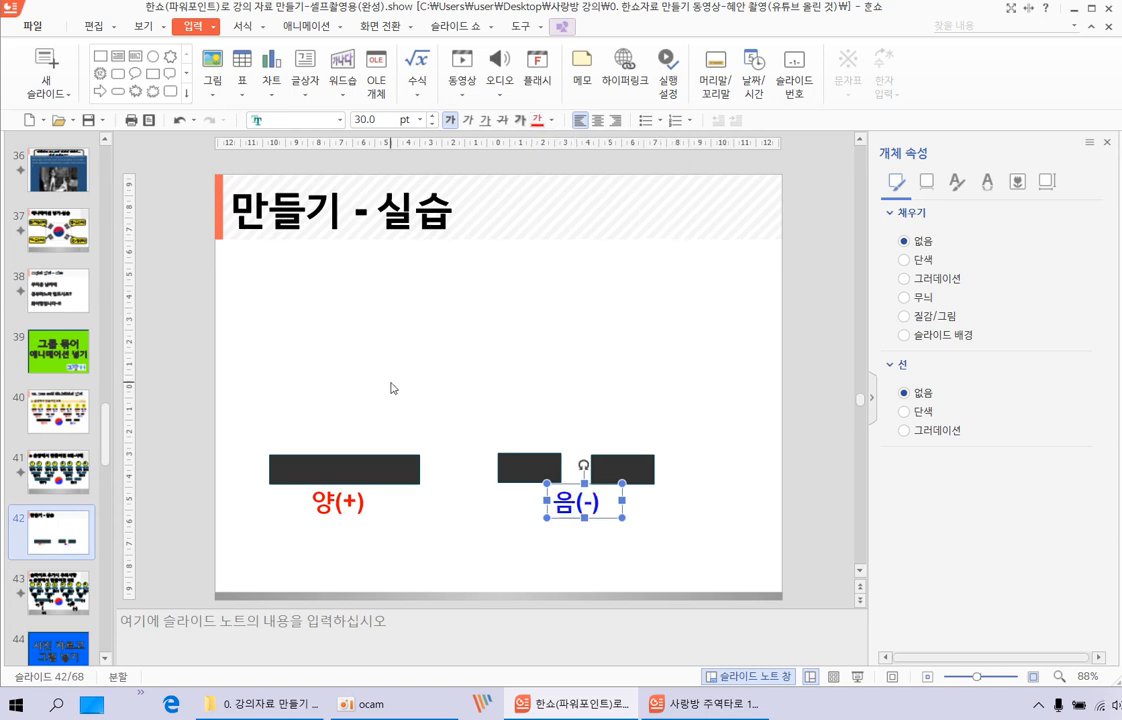
left_click(413, 373)
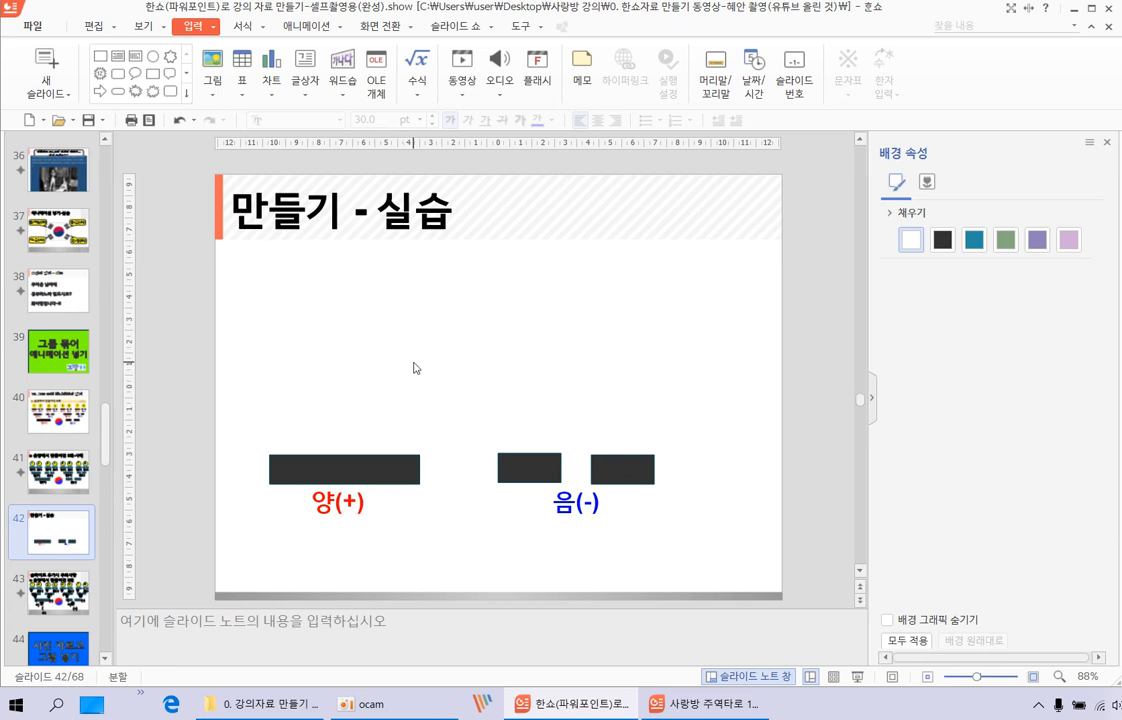
Draw a circle about 22 mm wide and 23 mm high above the long bar and enter 1 inside it
left_click(152, 56)
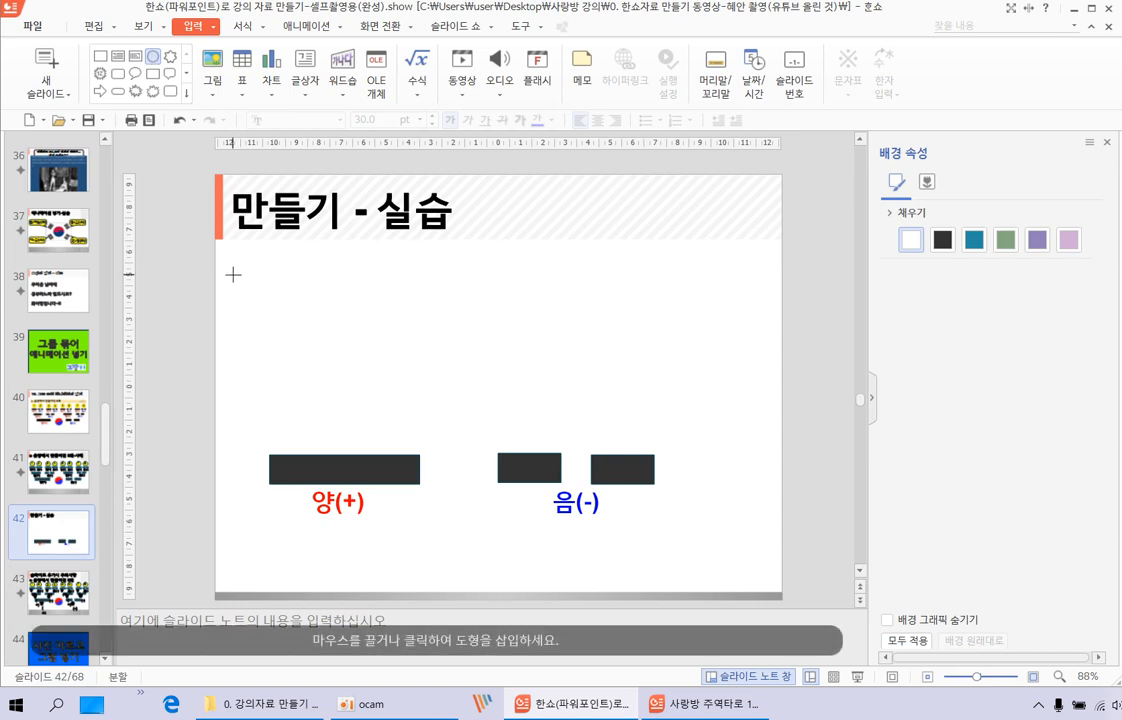
left_click_drag(270, 292, 320, 344)
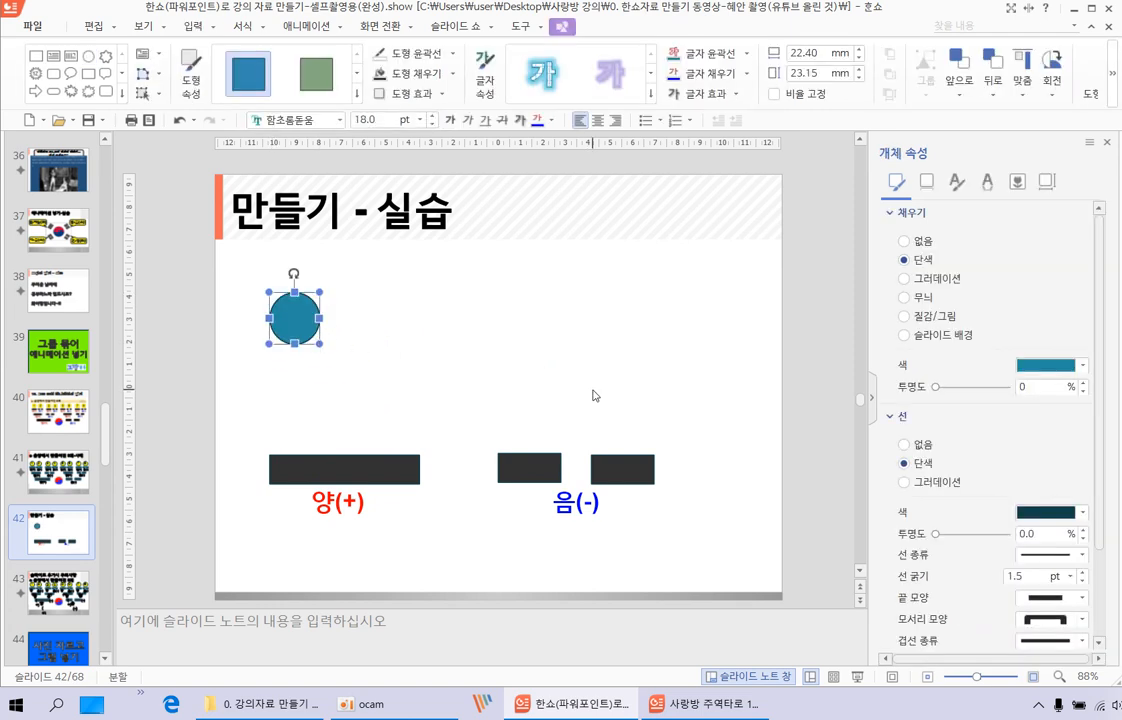
type("1")
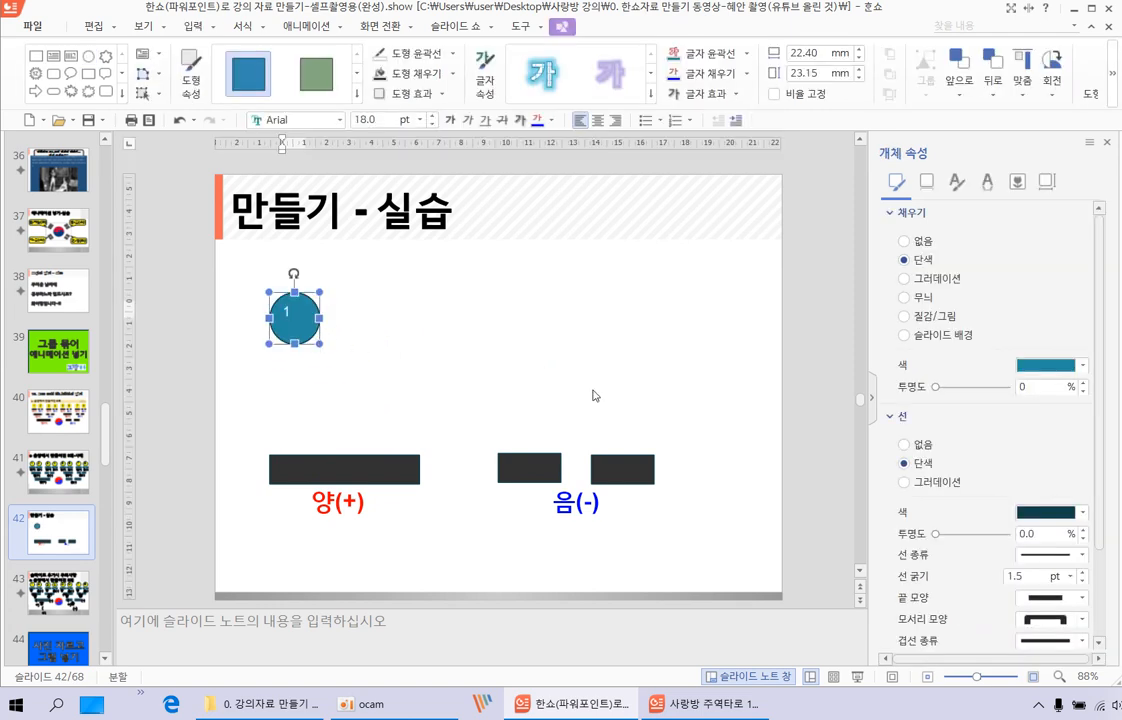
left_click(558, 396)
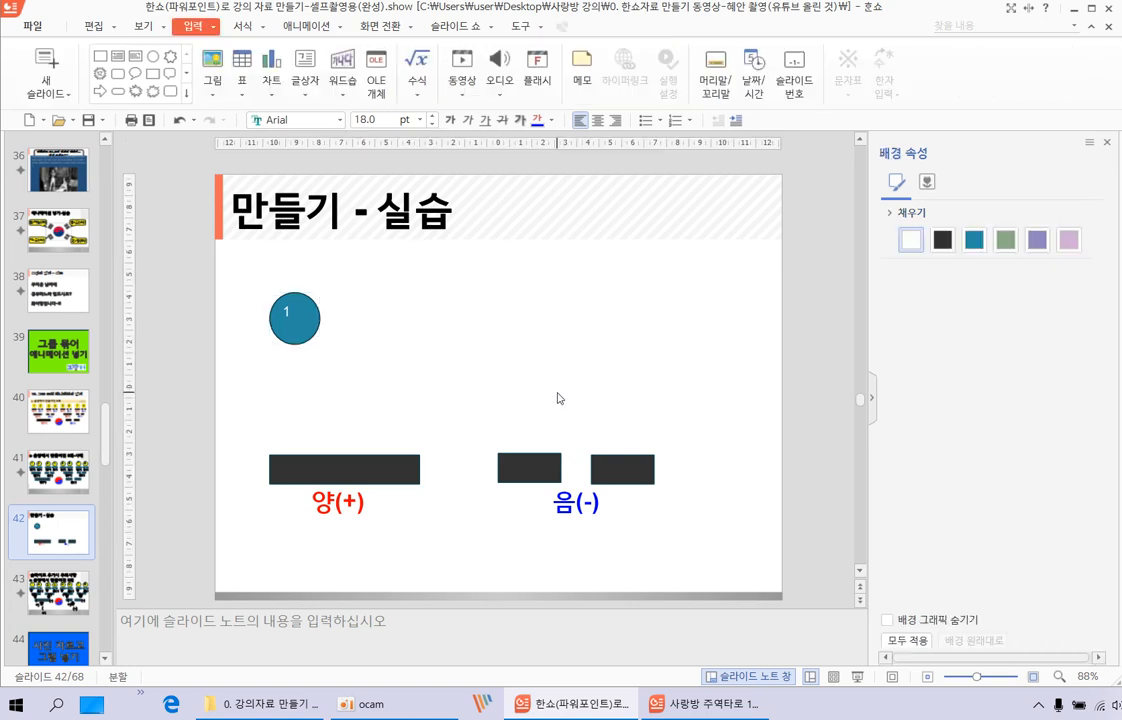
Make the number 1 in the circle bold and set its size to 30 pt
left_click(316, 309)
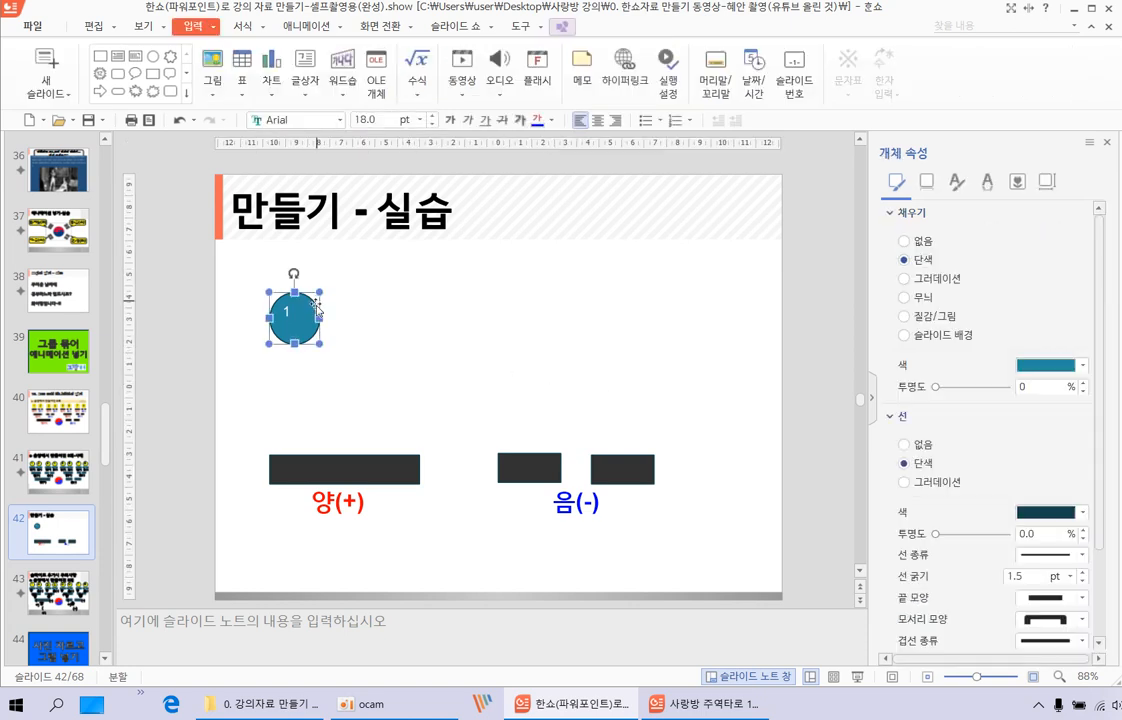
left_click(451, 120)
left_click(433, 117)
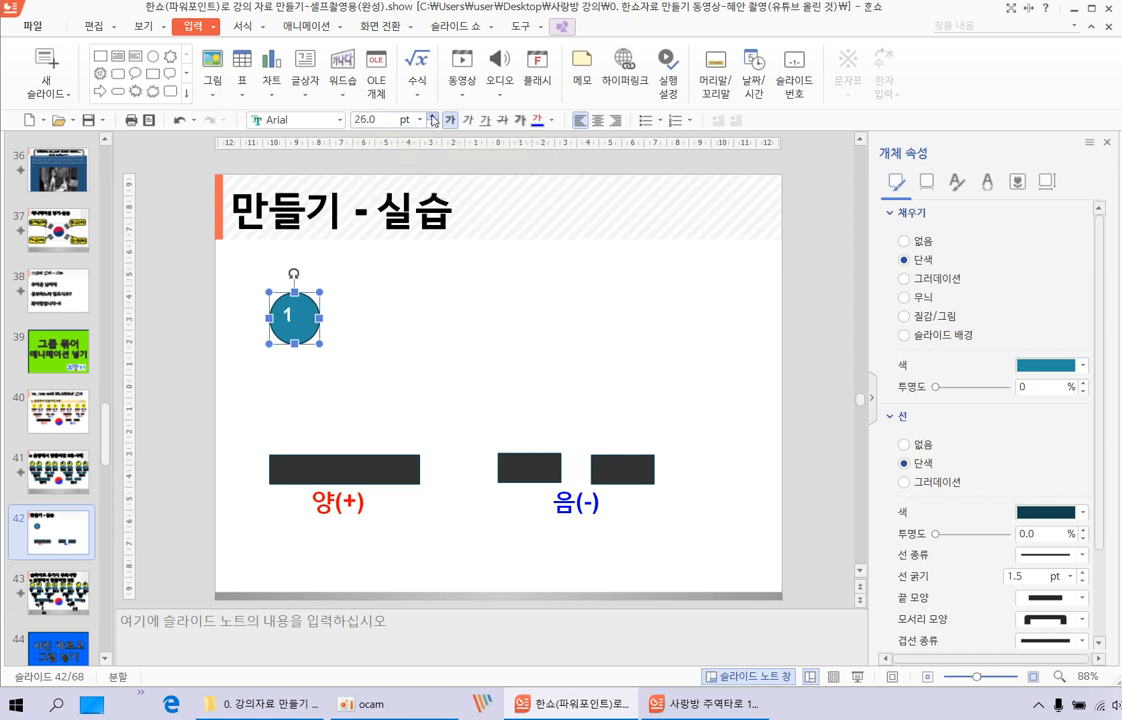
left_click(451, 313)
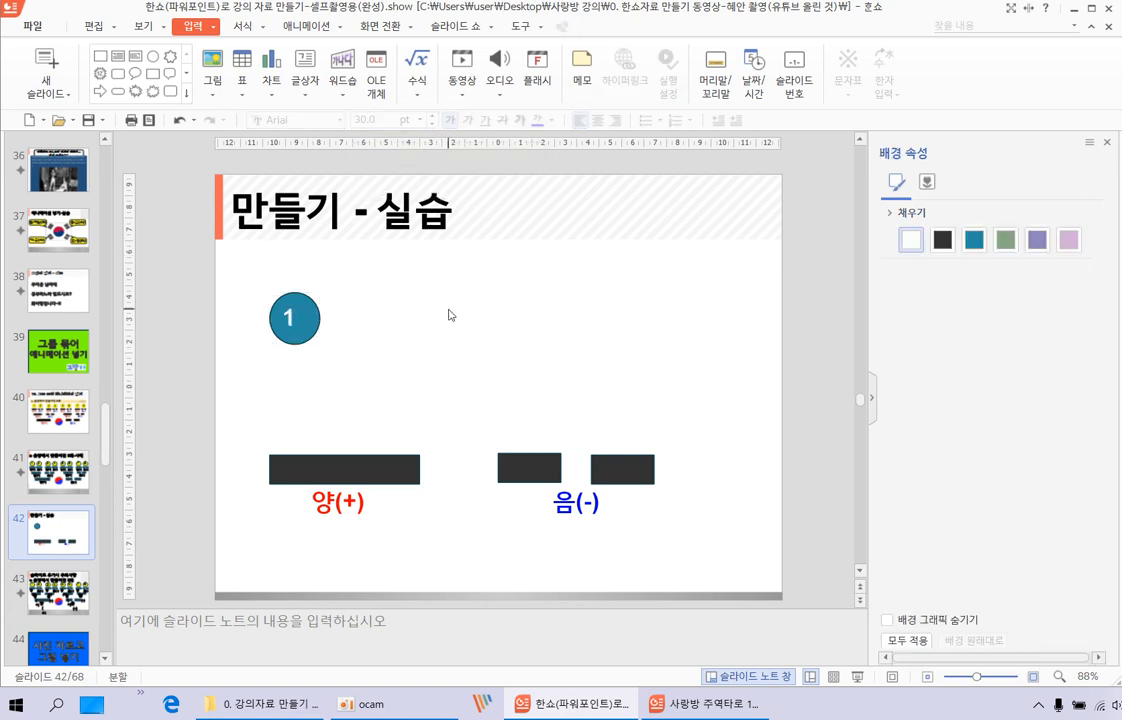
Centre the number 1 horizontally and vertically inside its circle
left_click(315, 310)
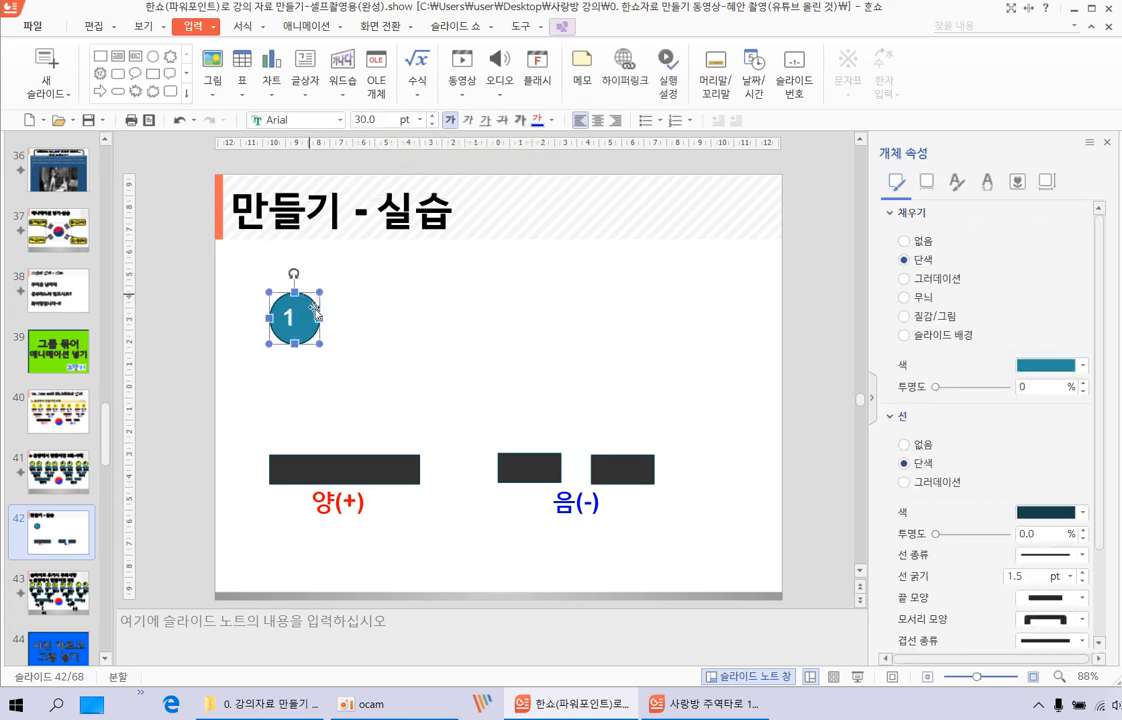
left_click(244, 26)
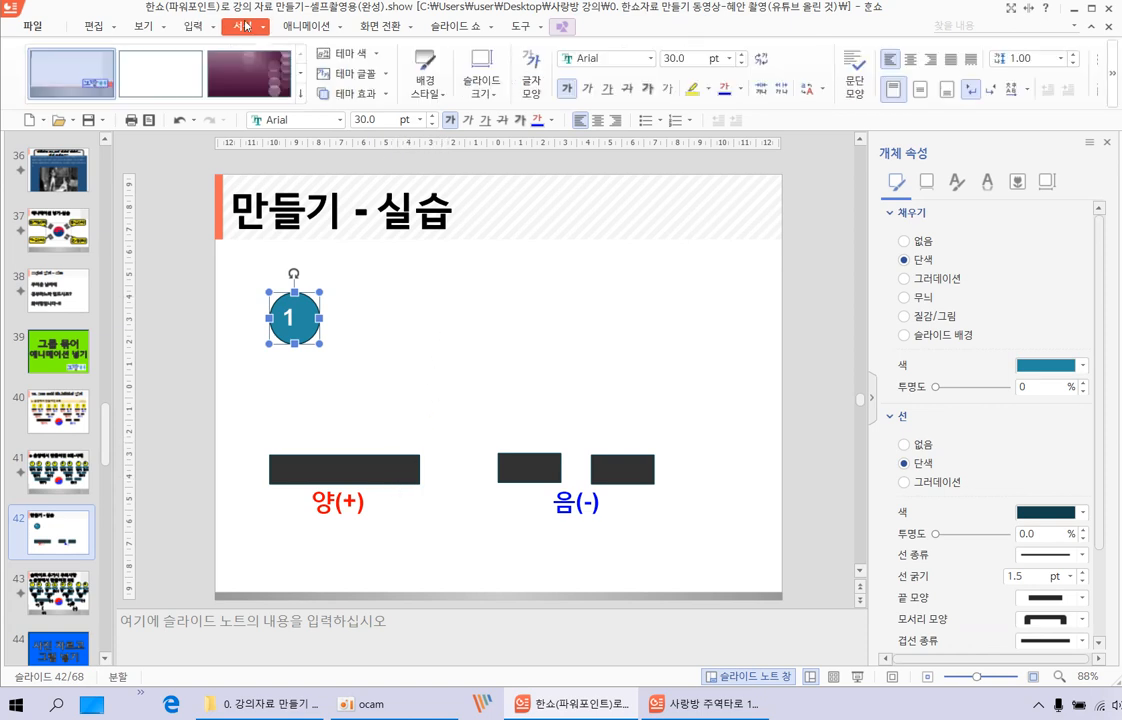
left_click(923, 96)
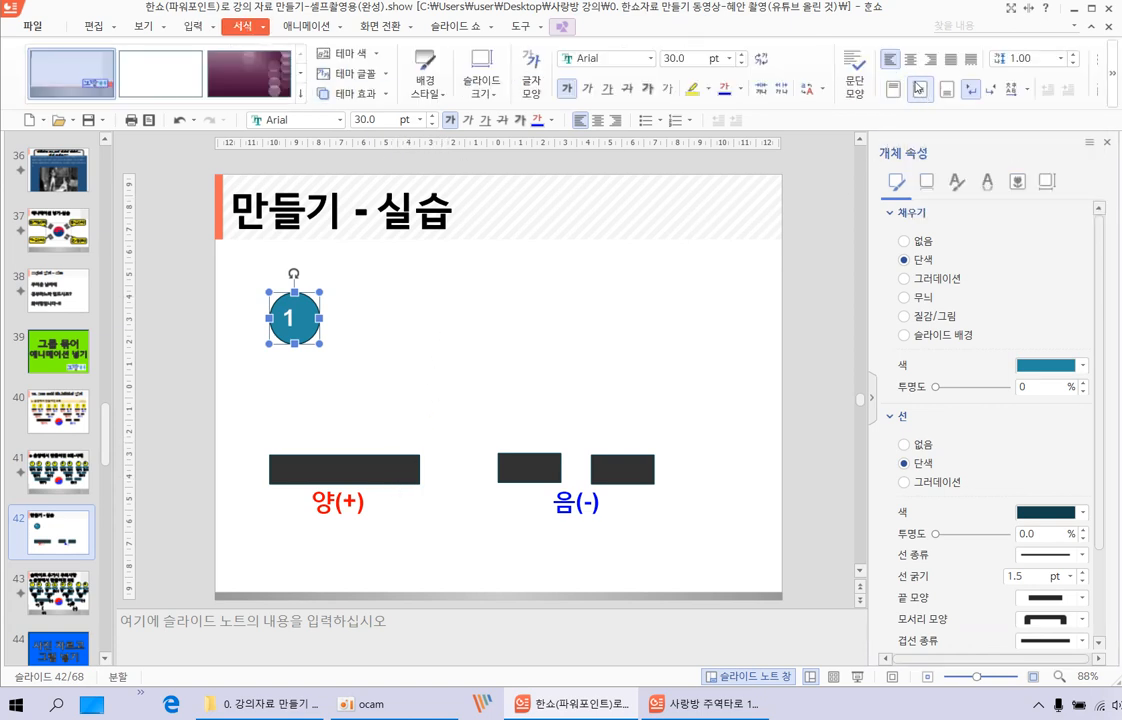
left_click(912, 61)
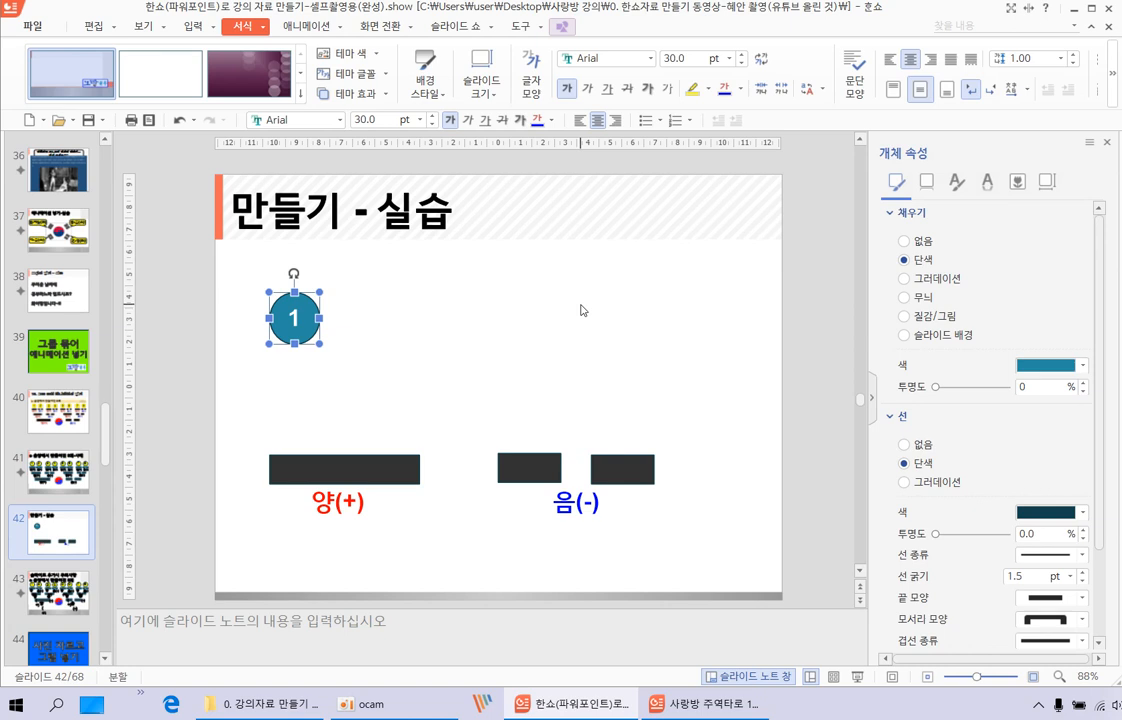
left_click(580, 310)
Enlarge the number 1 in the circle to 44 pt
left_click(297, 303)
left_click(434, 116)
left_click(434, 116)
left_click(434, 116)
left_click(434, 116)
left_click(434, 116)
left_click(418, 325)
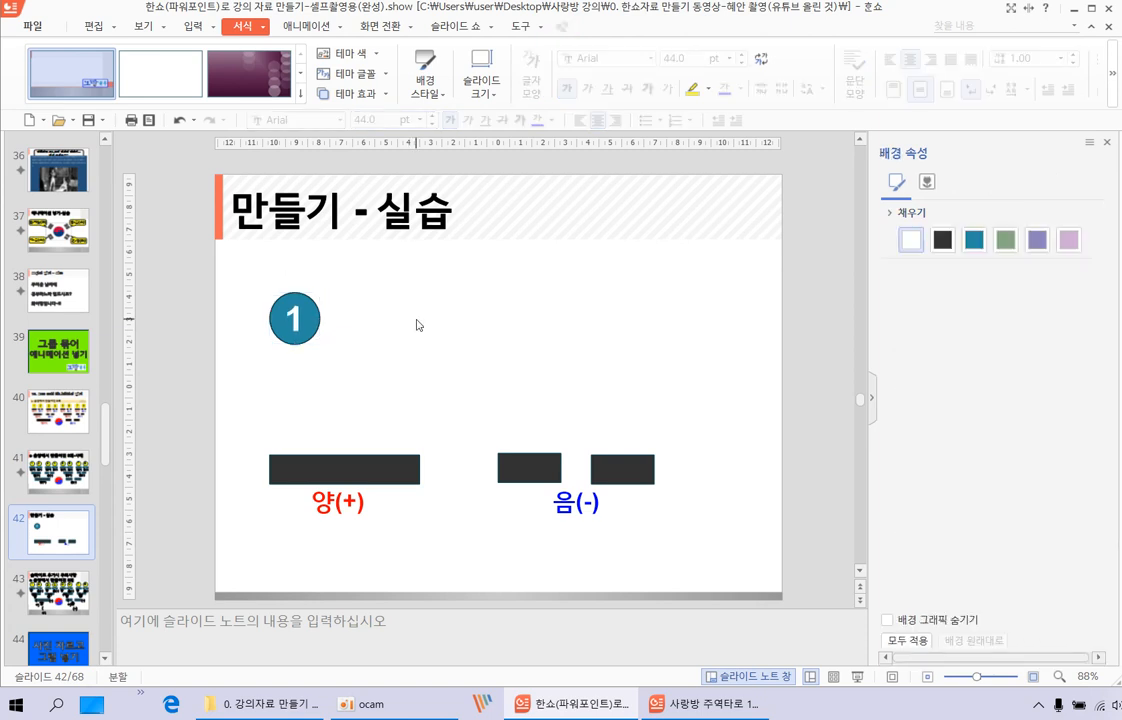
Place a copy of the numbered circle to the right of circle 1 and change the copy's number to 2
left_click(315, 316)
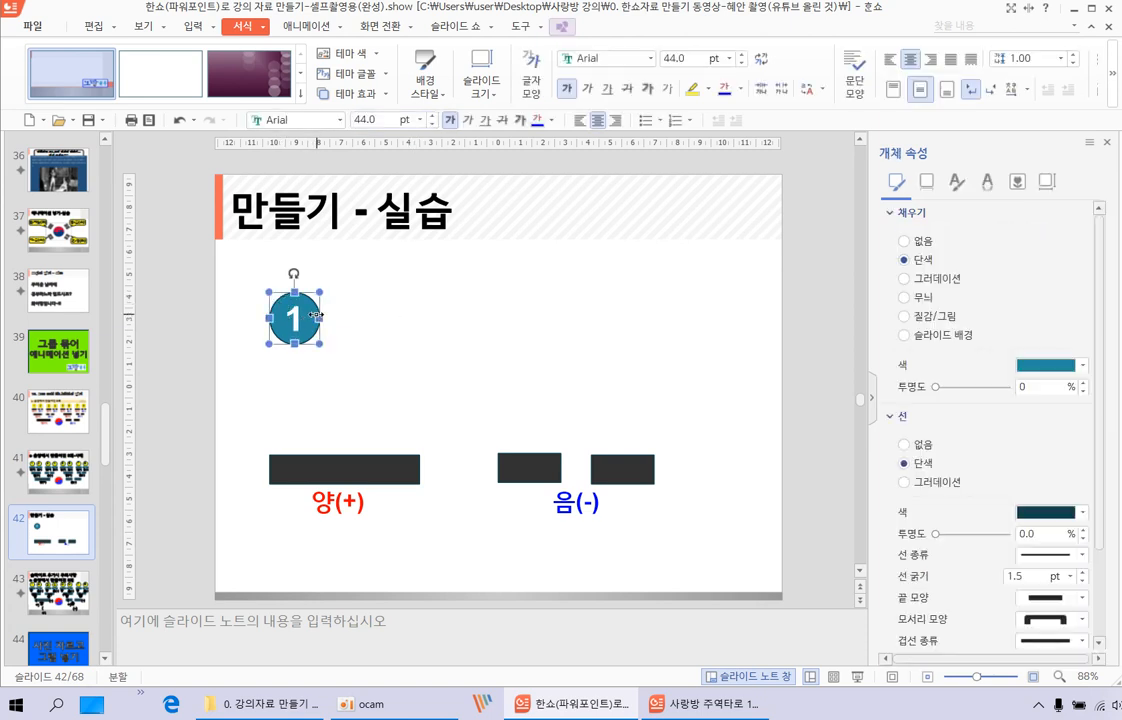
left_click_drag(315, 305, 378, 323)
left_click(513, 320)
left_click(366, 320)
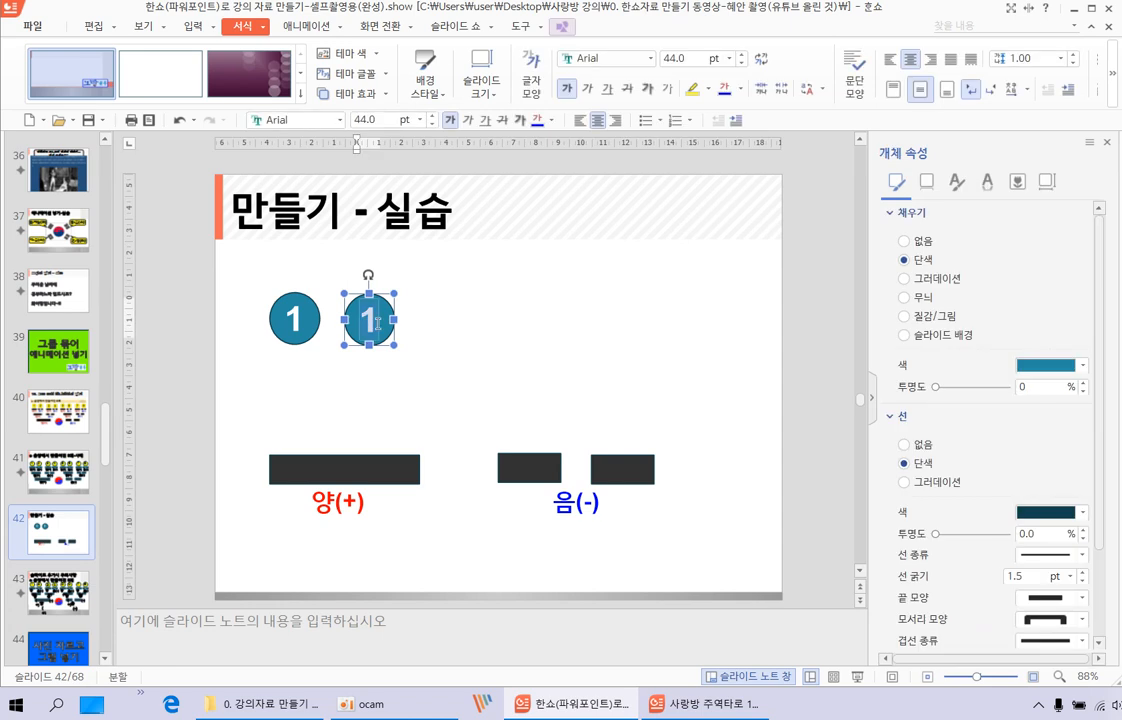
type("2")
left_click(461, 327)
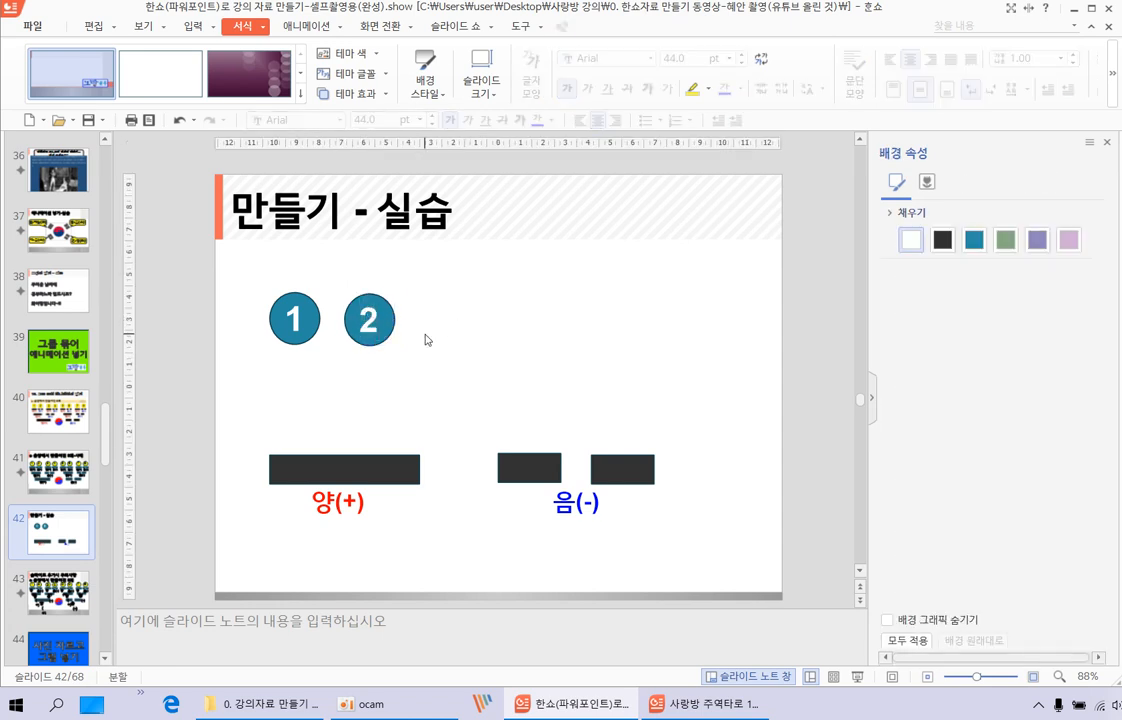
Give the number 2 a black text outline and move its circle slightly right, level with circle 1
left_click(369, 320)
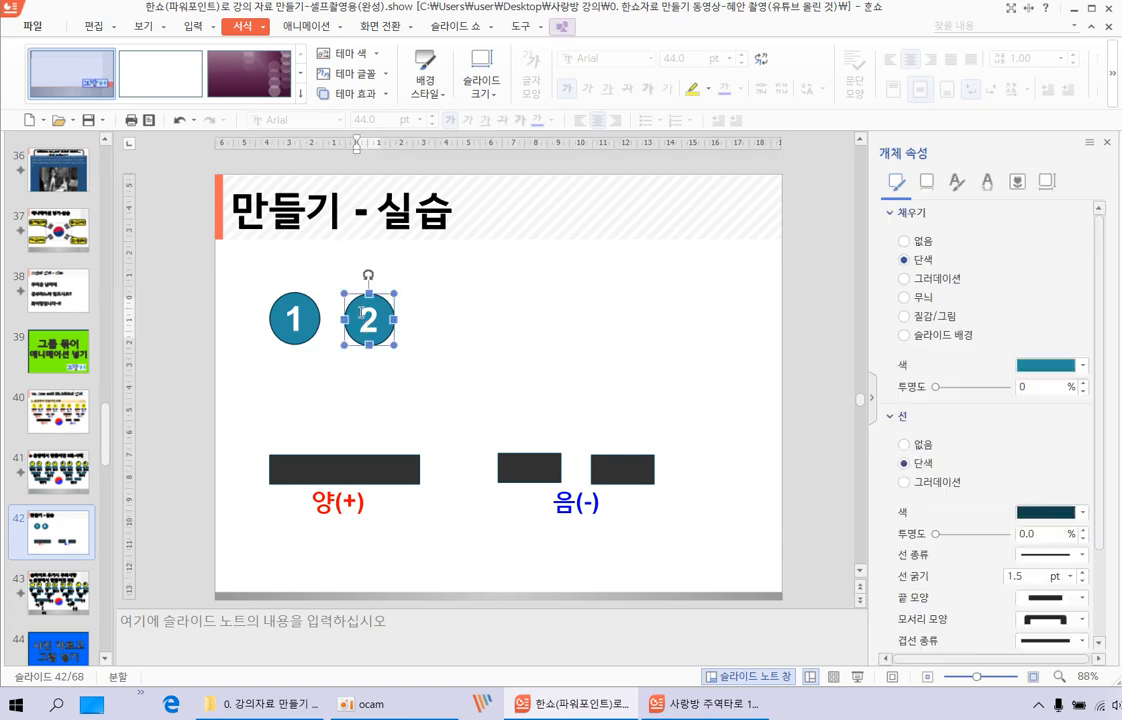
right_click(369, 320)
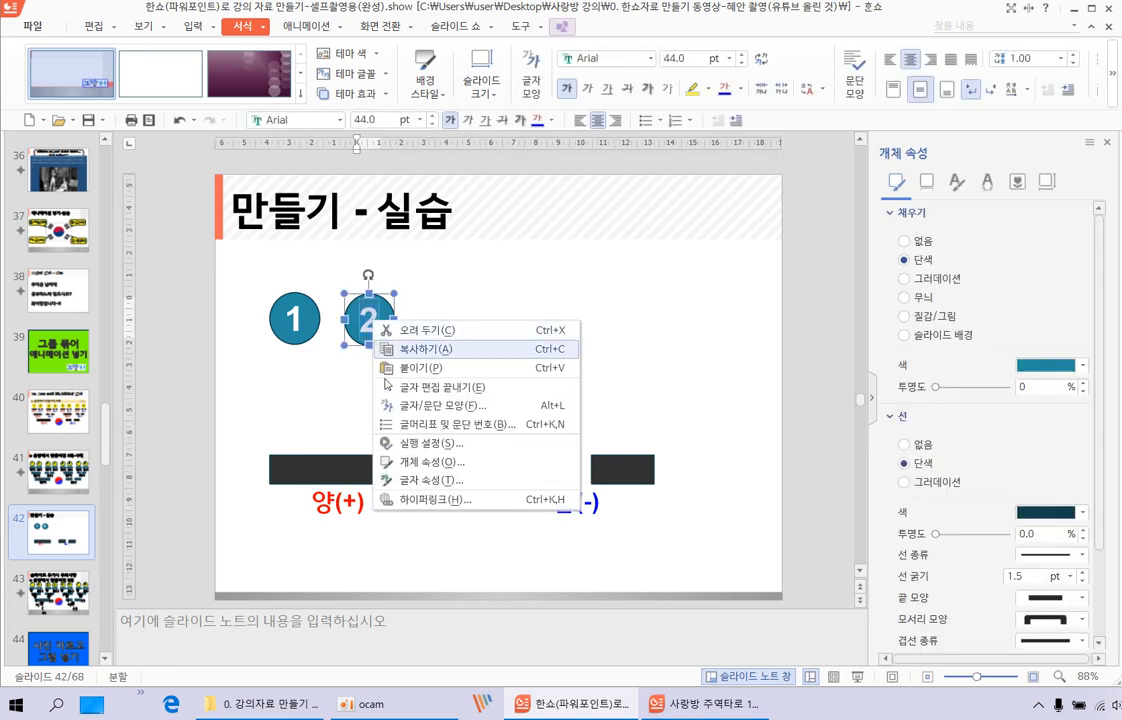
left_click(447, 479)
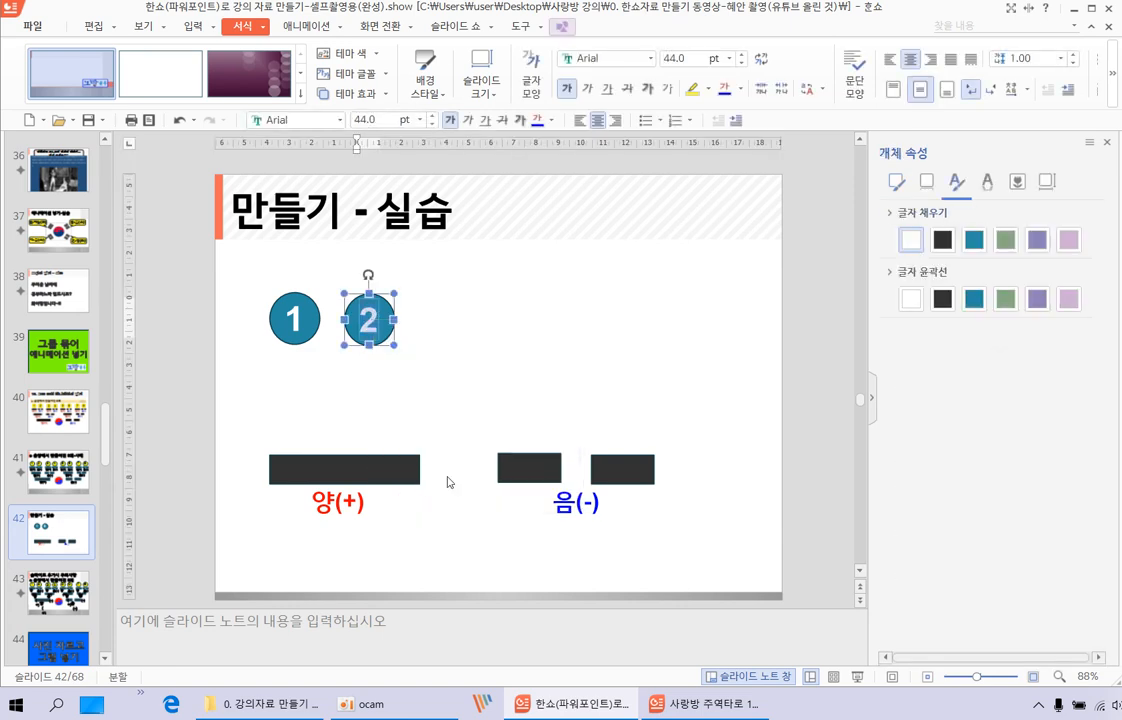
left_click(943, 298)
left_click(643, 355)
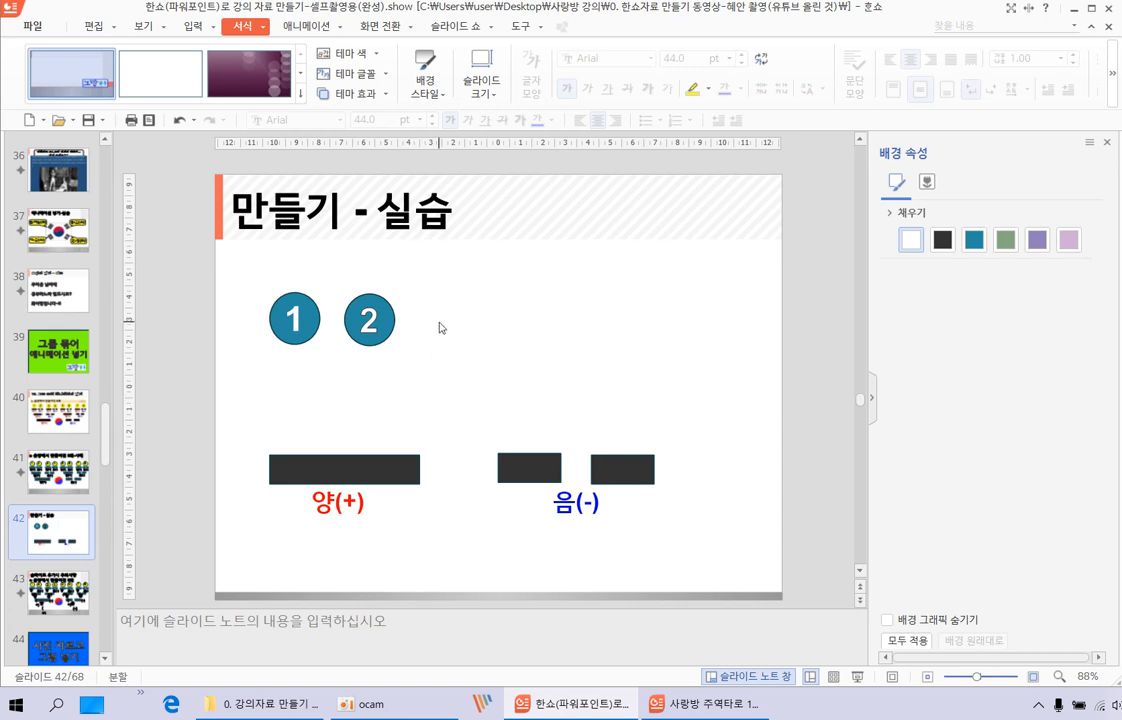
left_click_drag(386, 303, 398, 302)
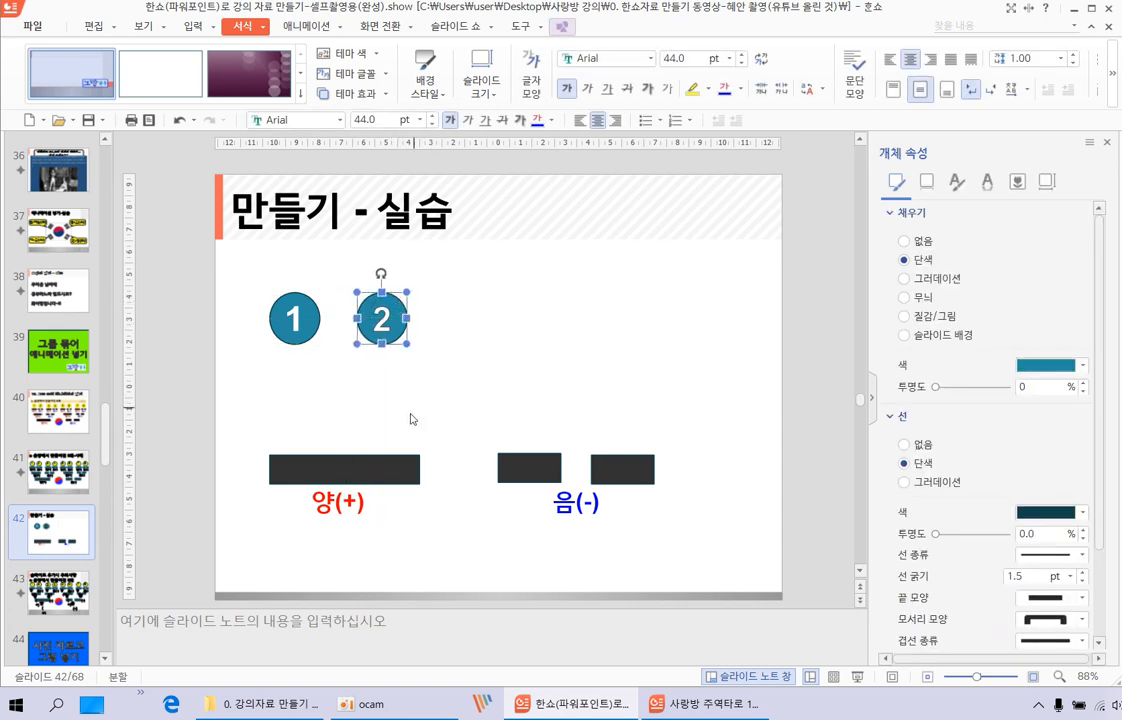
Apply the 닦아내기 animation to circle 1 and the 블라인드 animation to circle 2
left_click(312, 300)
left_click(309, 28)
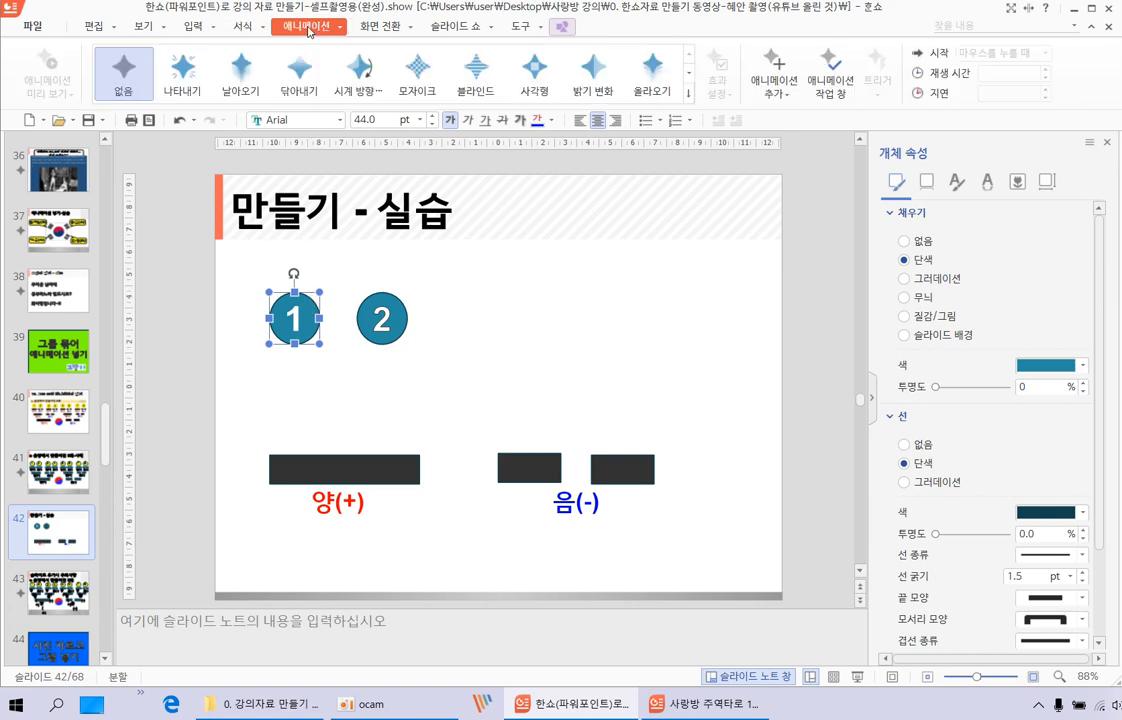
left_click(299, 70)
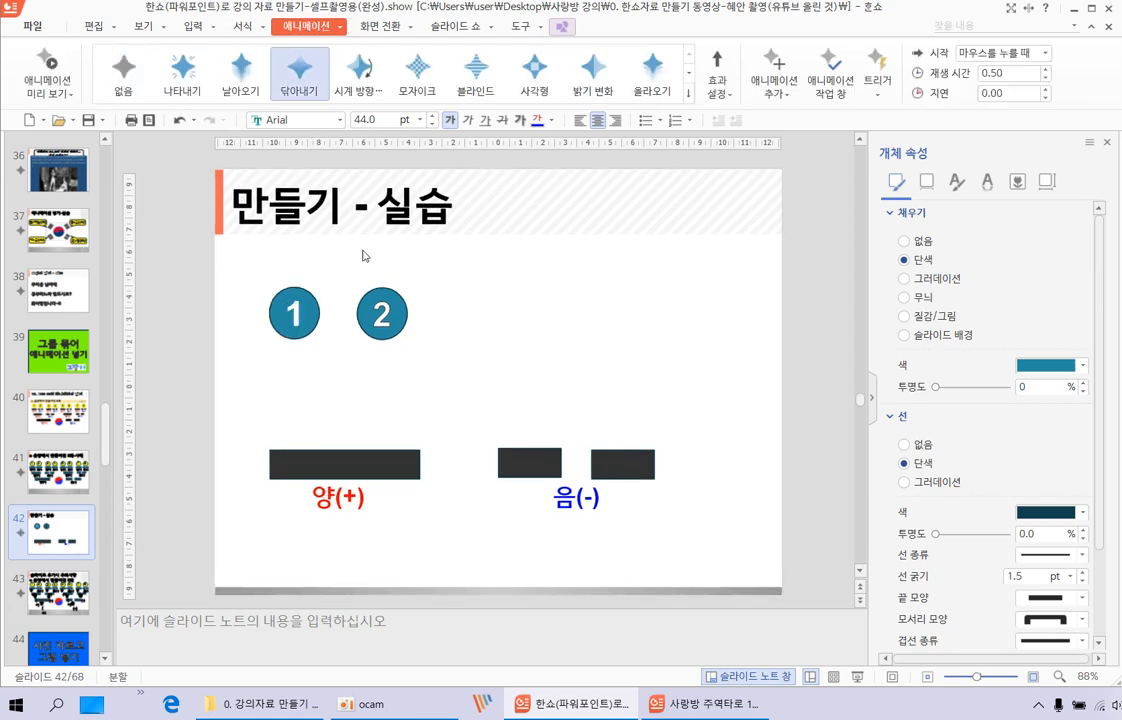
left_click(397, 308)
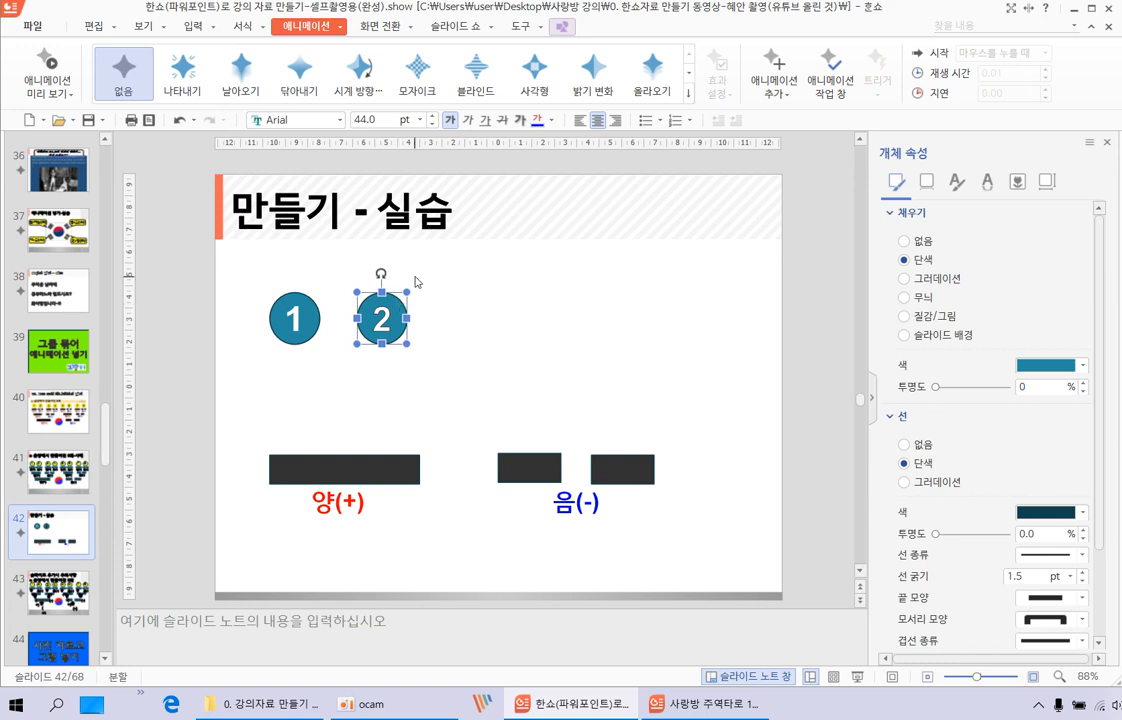
left_click(476, 70)
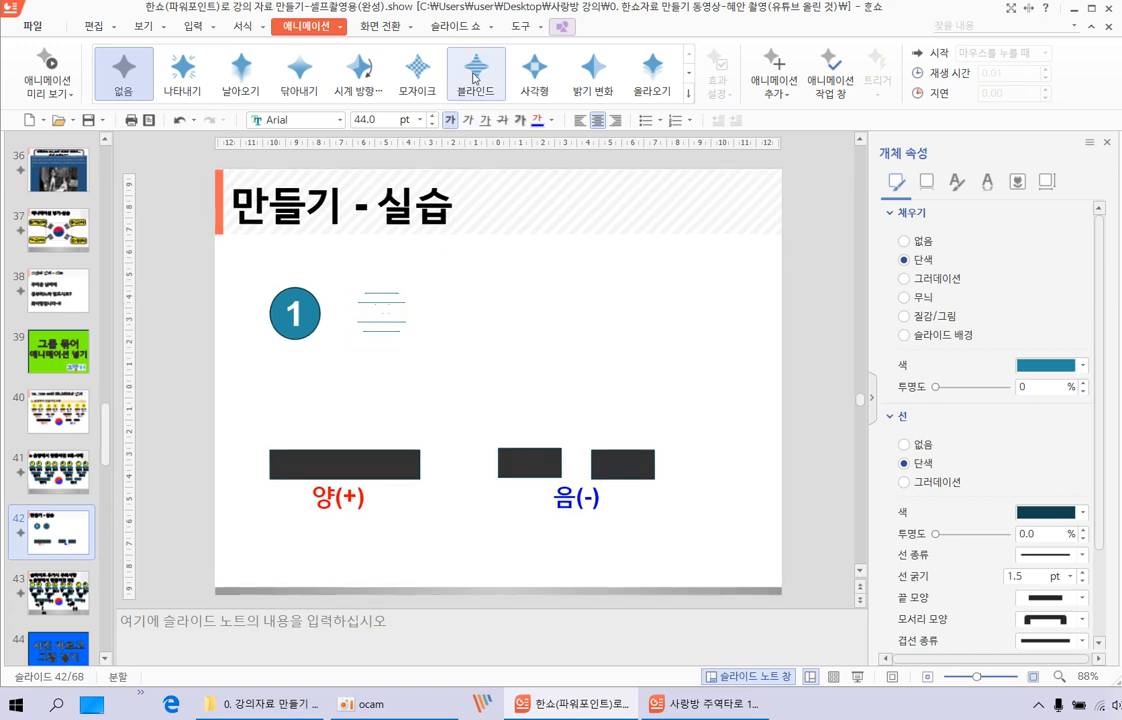
left_click(517, 380)
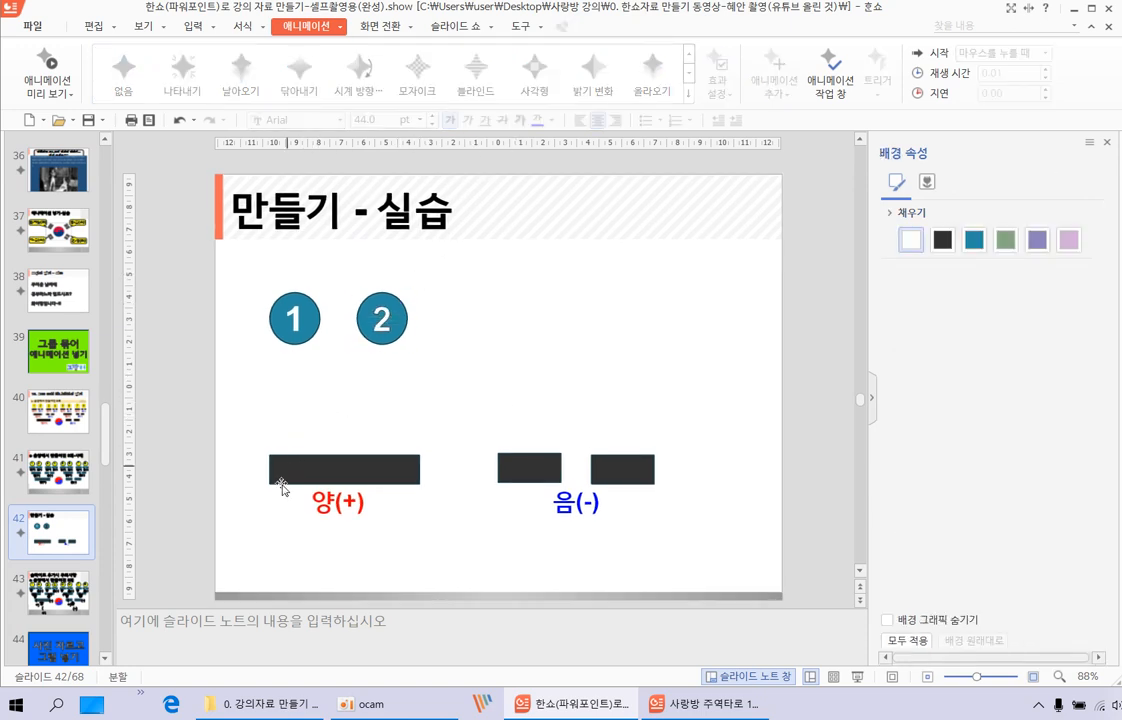
Apply the 나타내기 animation to the long bar above the 양(+) label
left_click(386, 465)
left_click(372, 510)
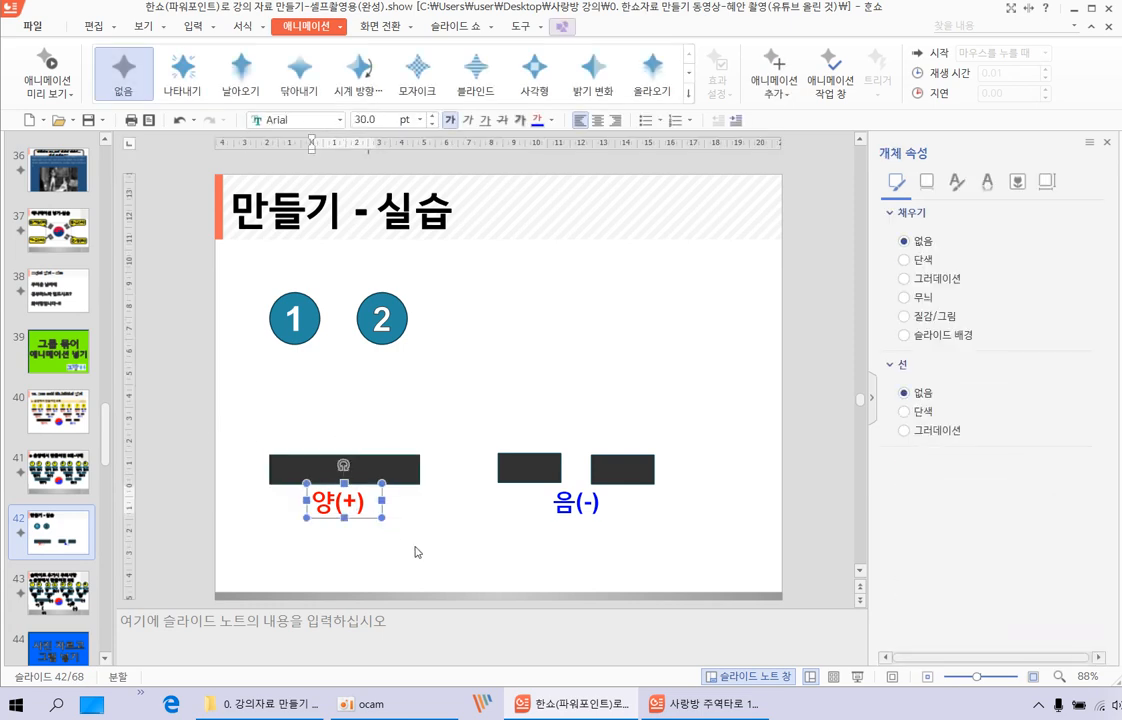
left_click(418, 551)
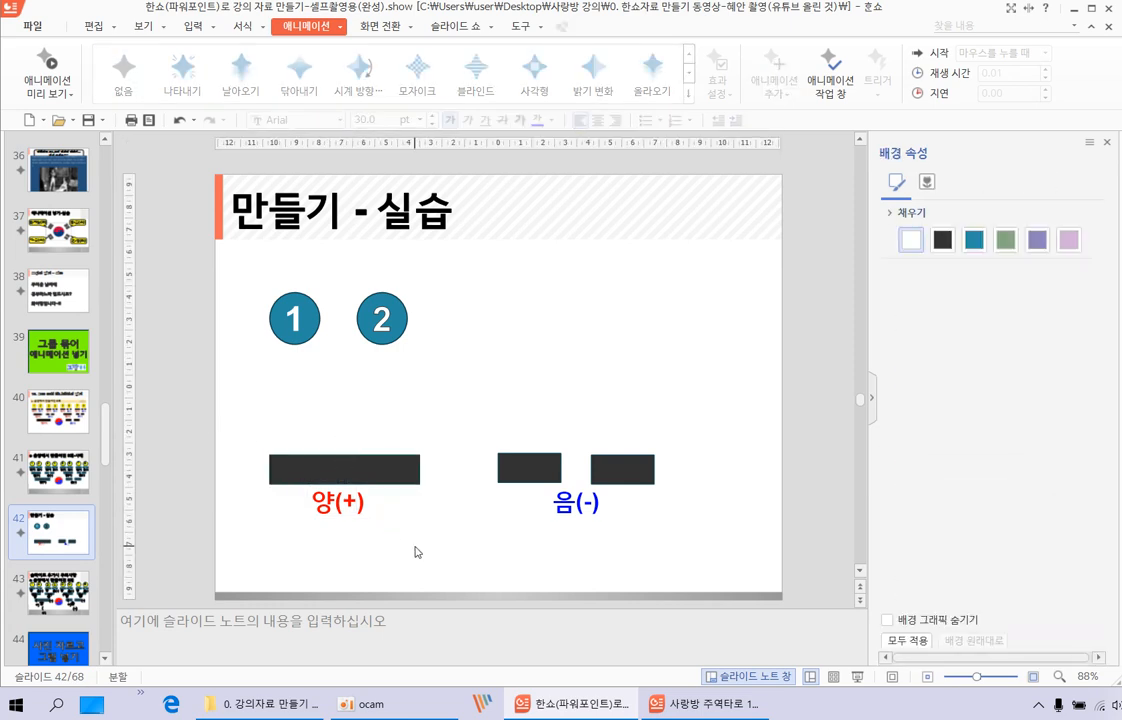
left_click(391, 459)
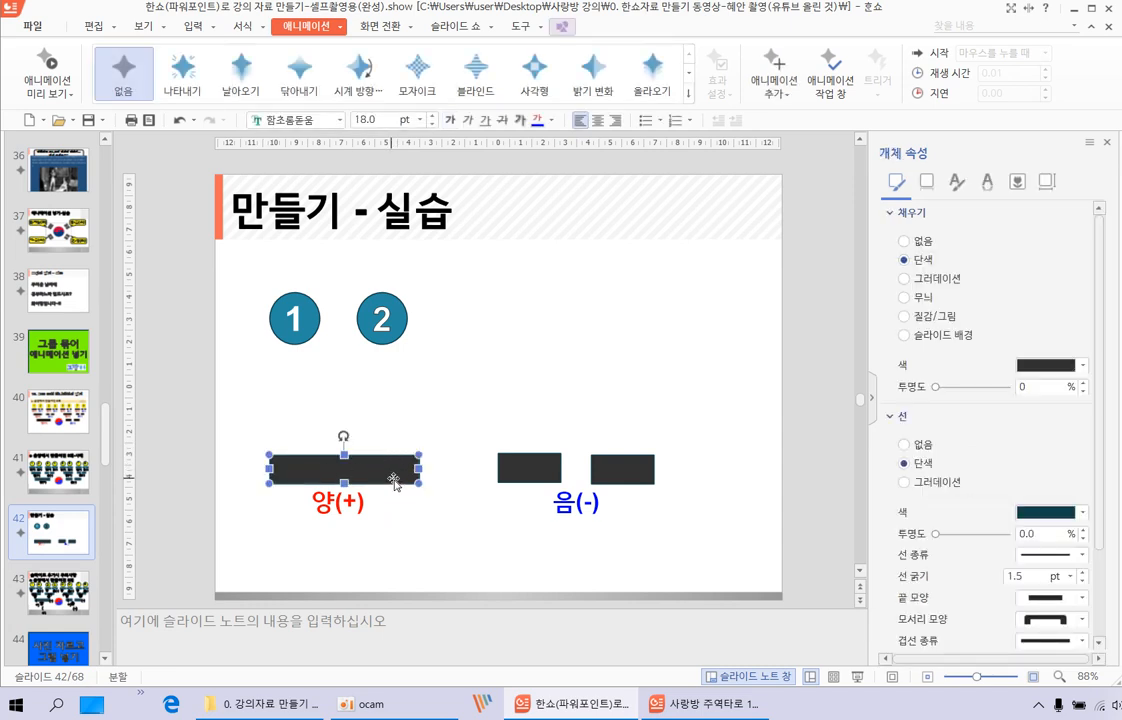
left_click(182, 70)
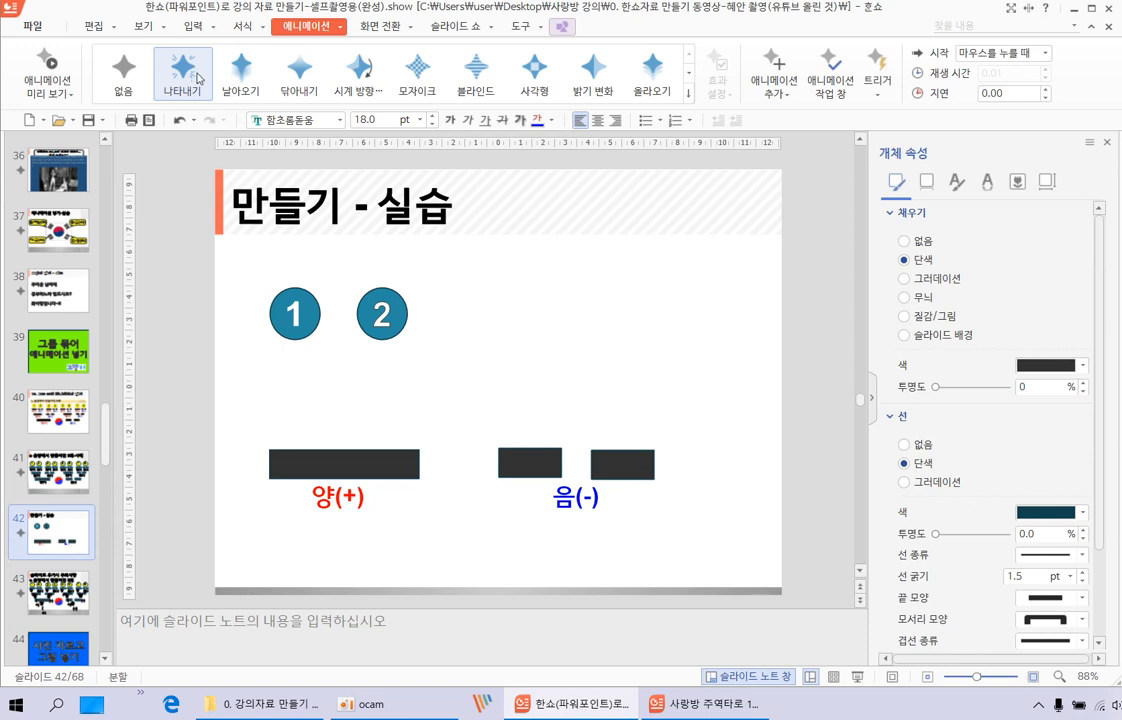
Show the slide's animation list and remove the long bar's effect from it, keeping both circles' effects
left_click(830, 82)
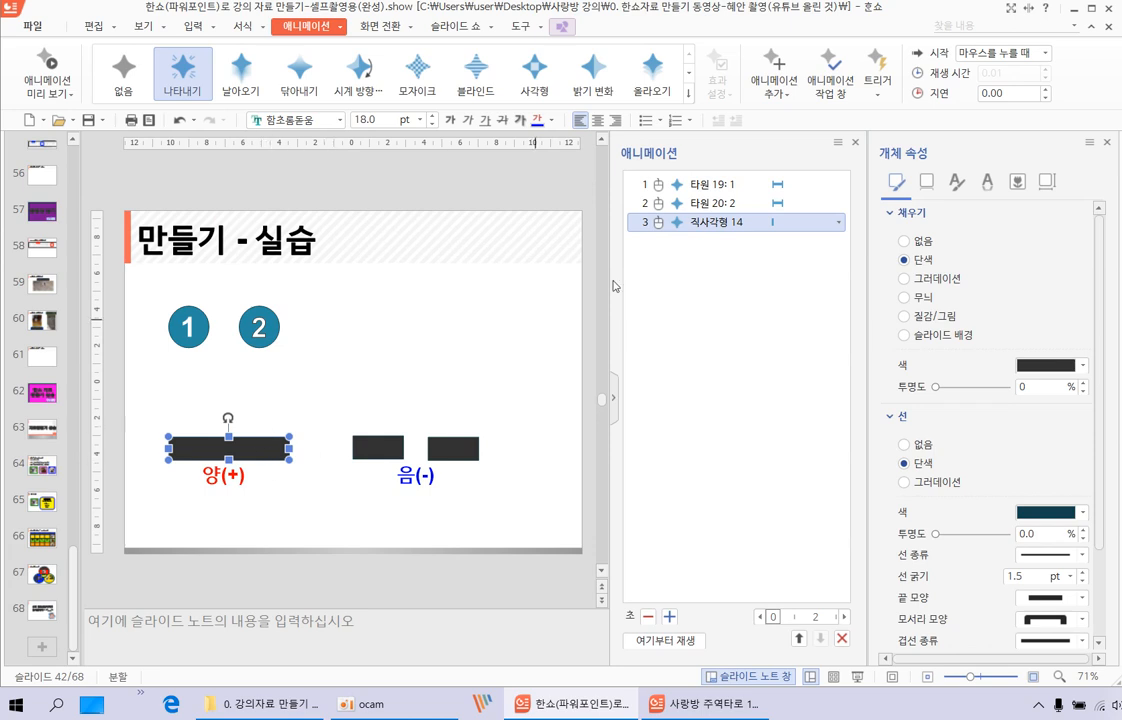
left_click(838, 222)
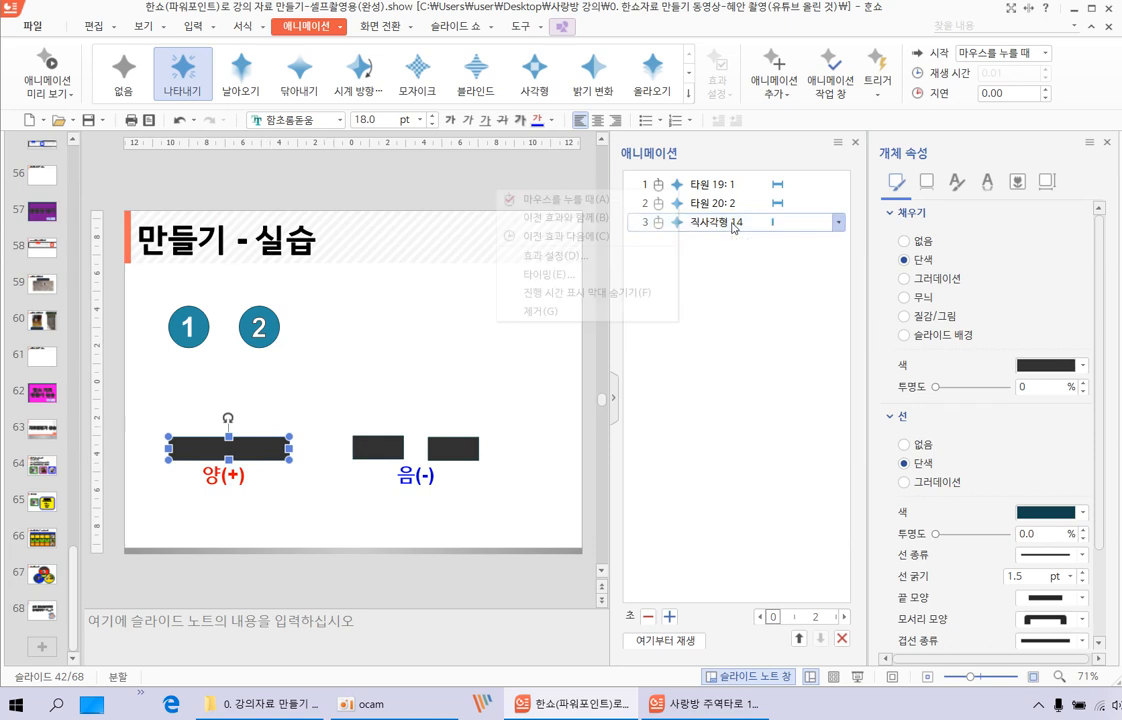
left_click(590, 312)
left_click(440, 319)
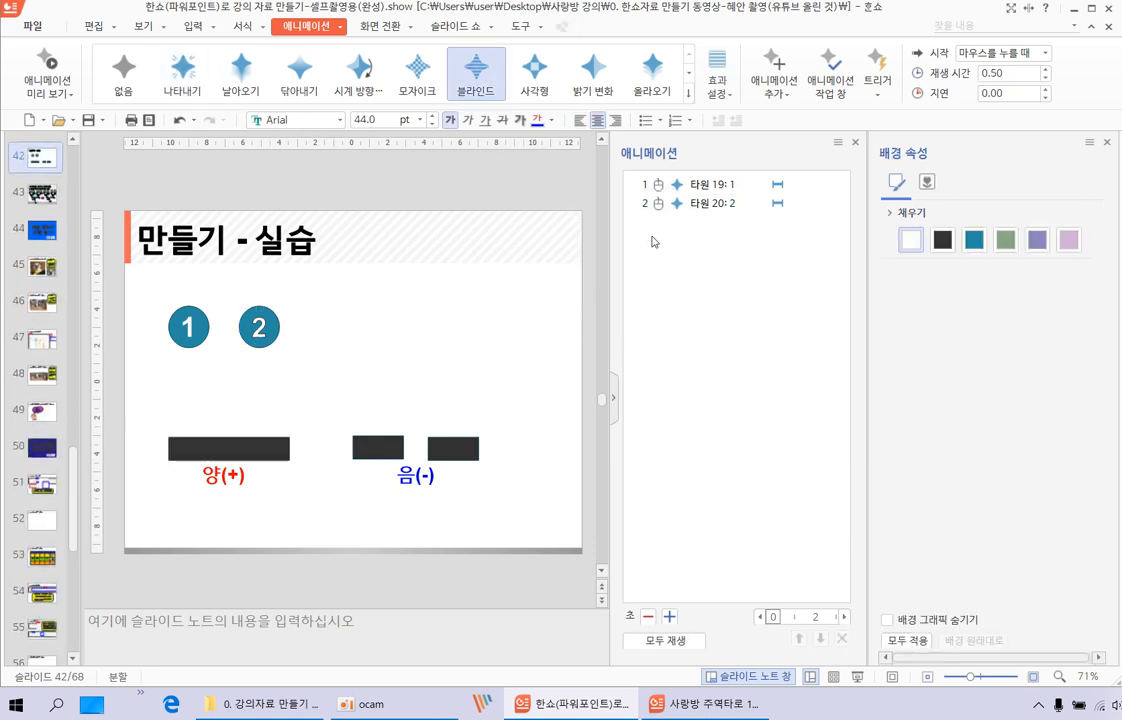
left_click(705, 186)
left_click(711, 205)
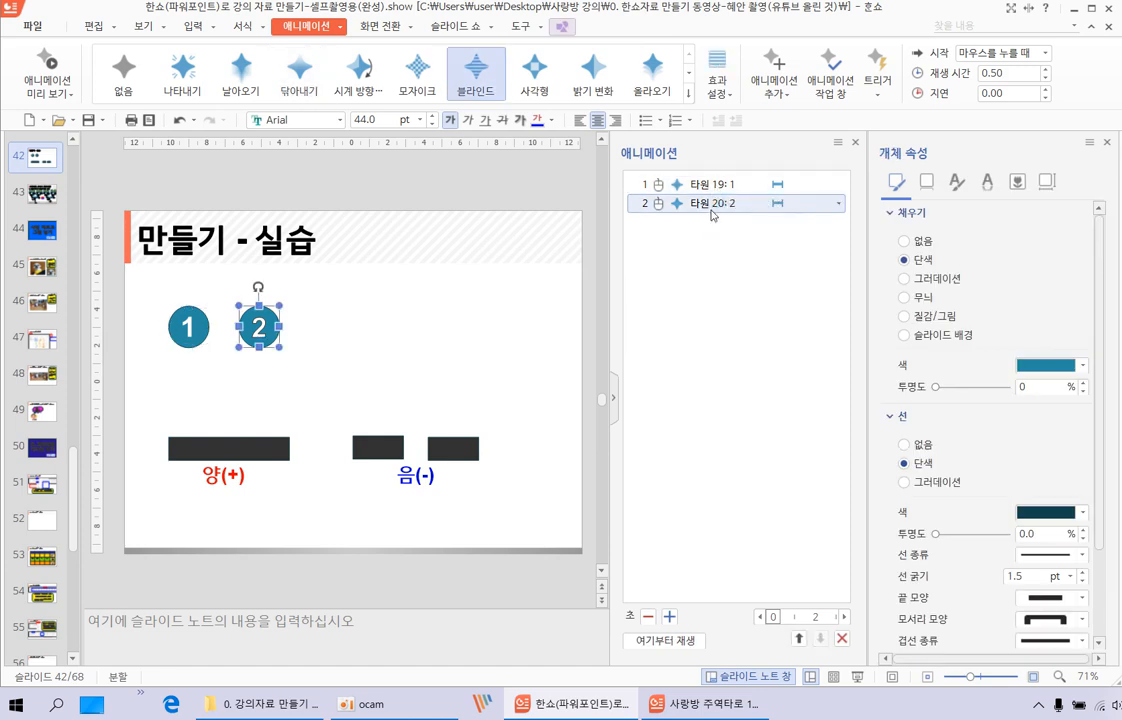
left_click(500, 360)
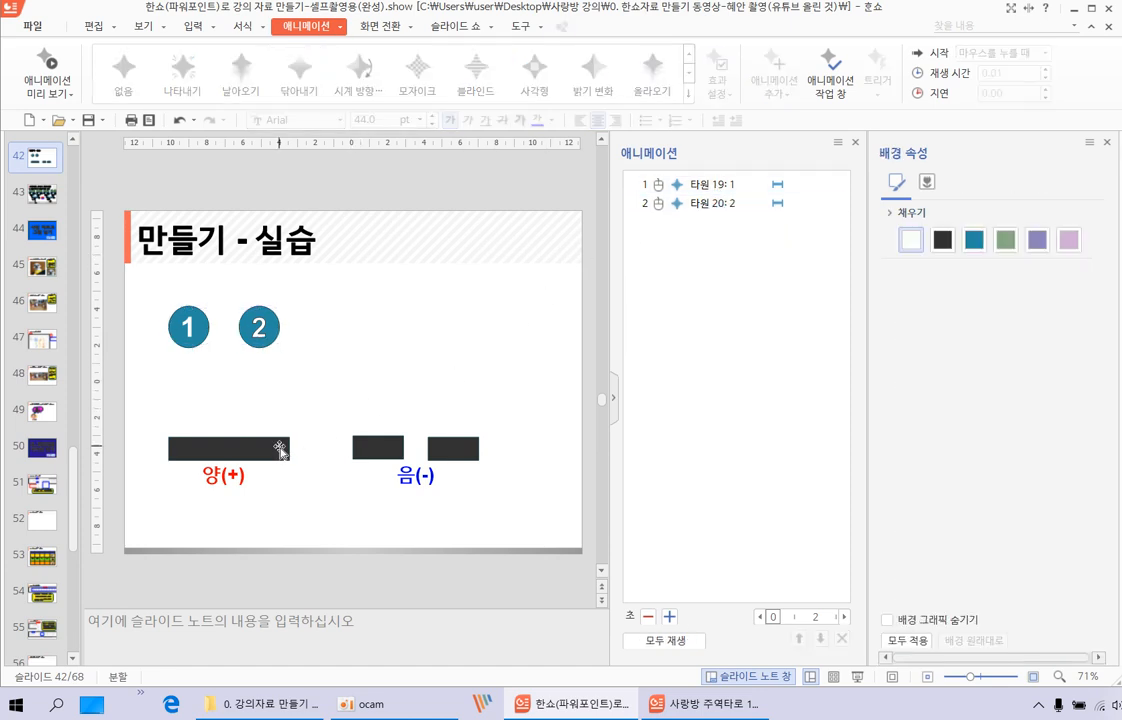
Apply the 나타내기 animation separately to the long bar and to its 양(+) label
left_click(281, 452)
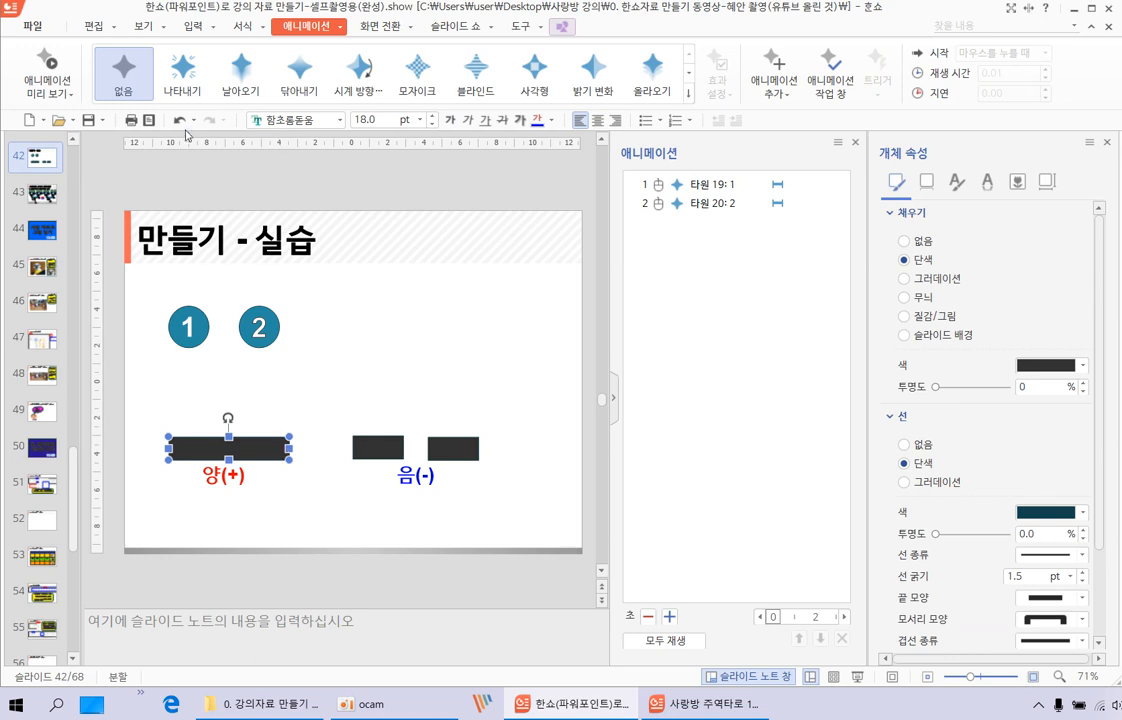
left_click(182, 64)
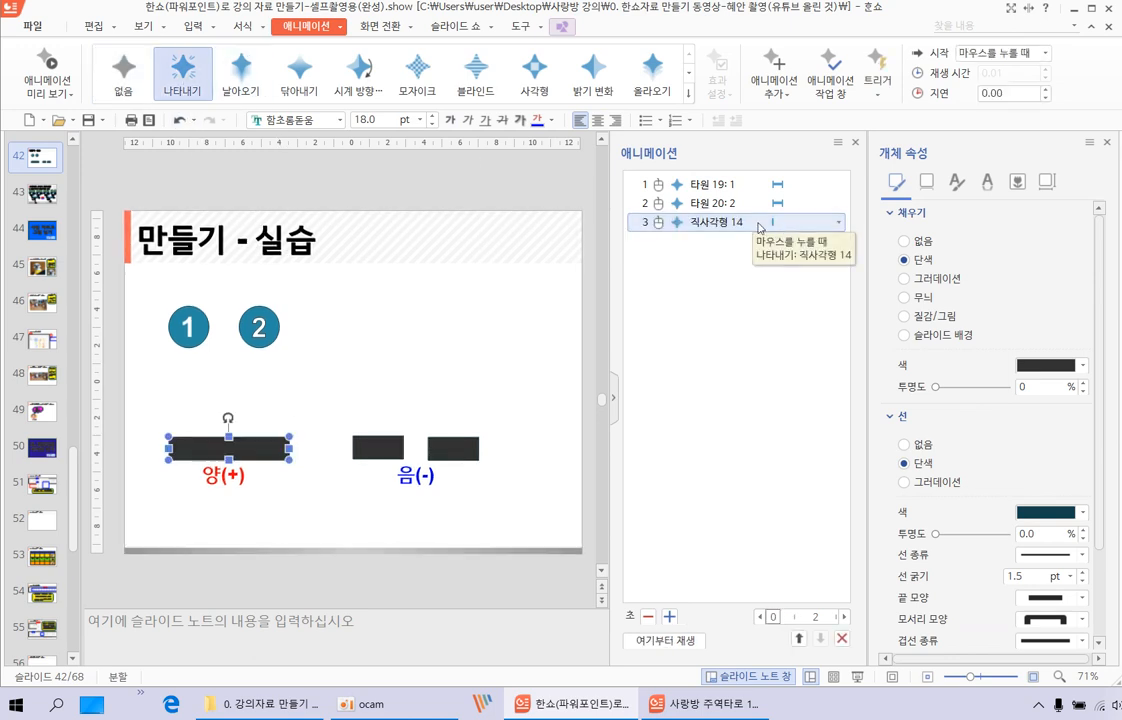
left_click(240, 470)
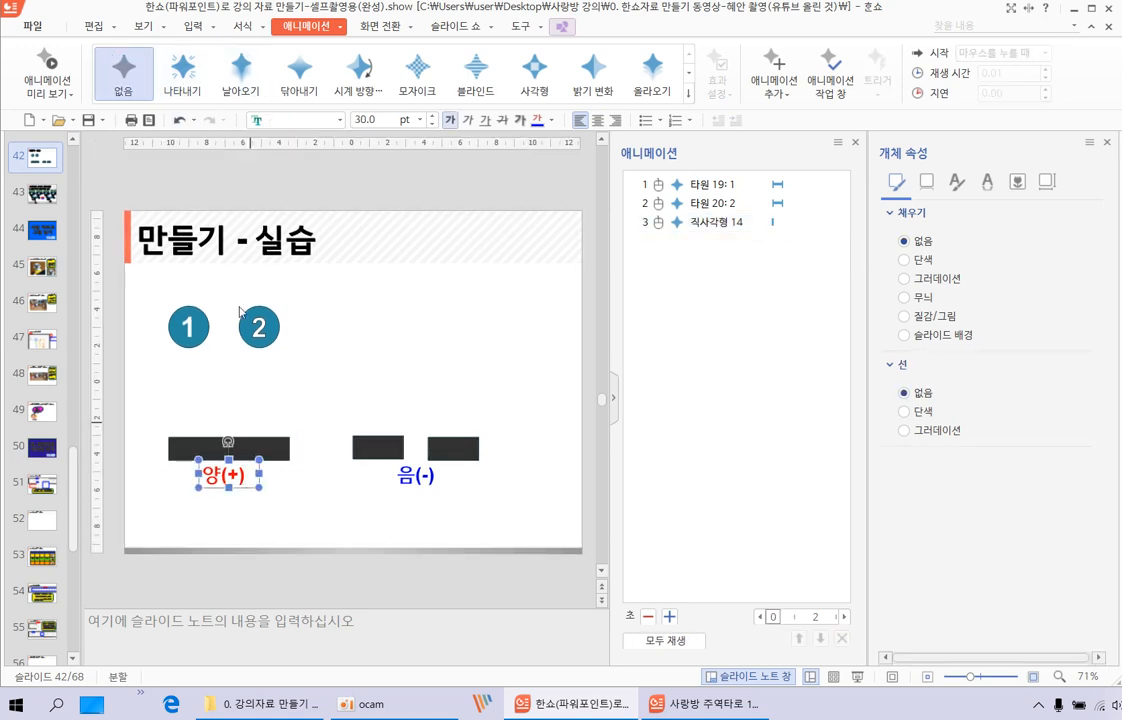
left_click(183, 68)
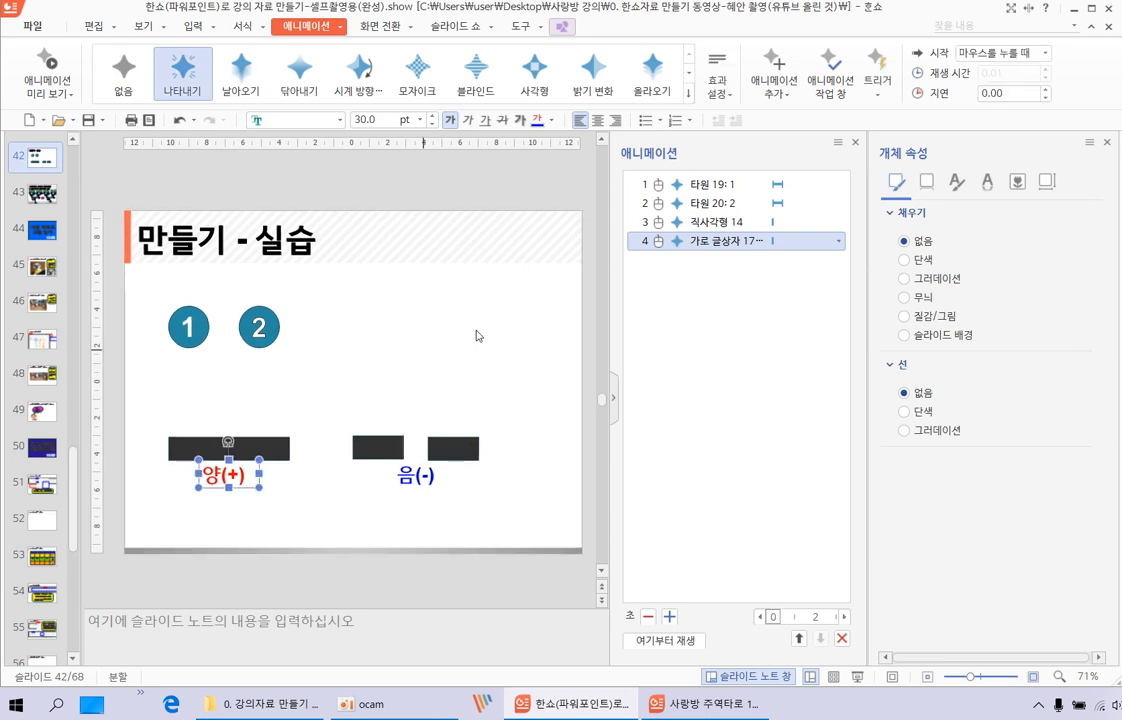
left_click(240, 408)
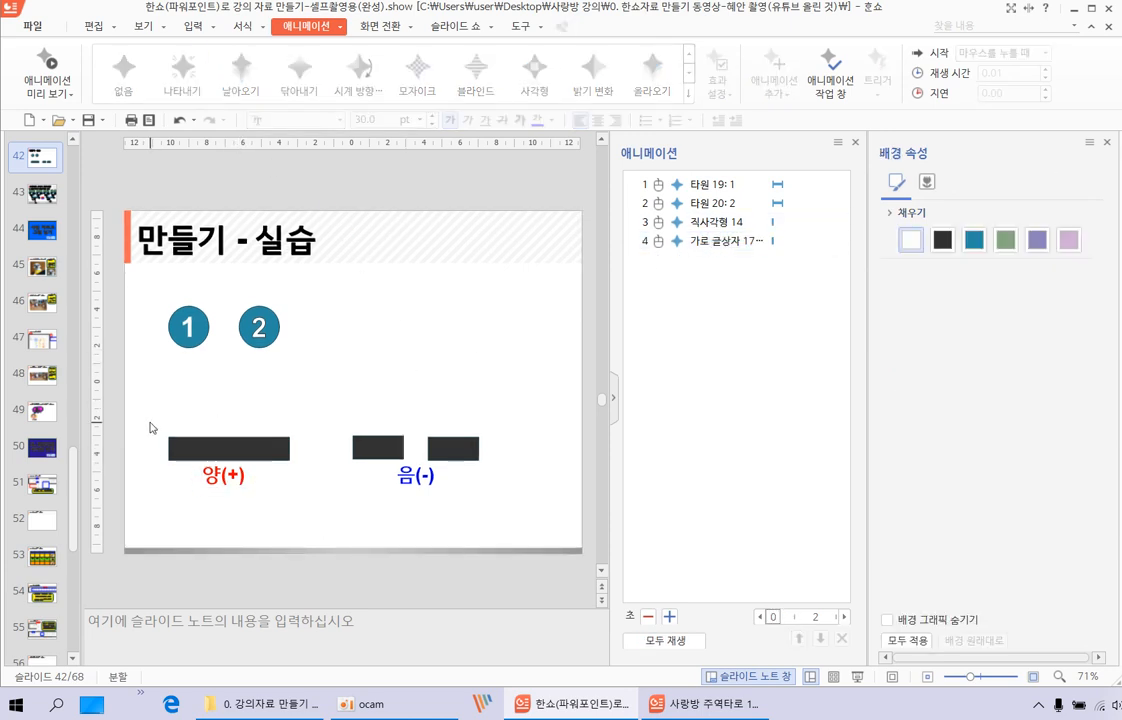
Group the long bar with its 양(+) label into one object
left_click_drag(139, 397, 332, 562)
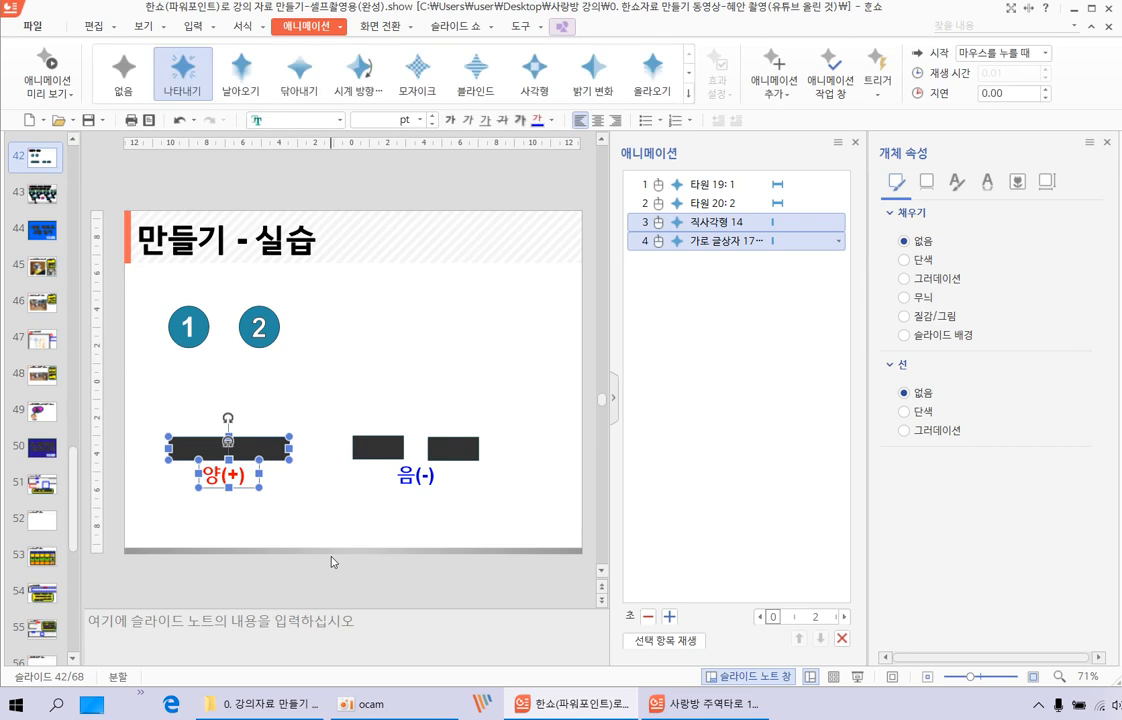
right_click(275, 441)
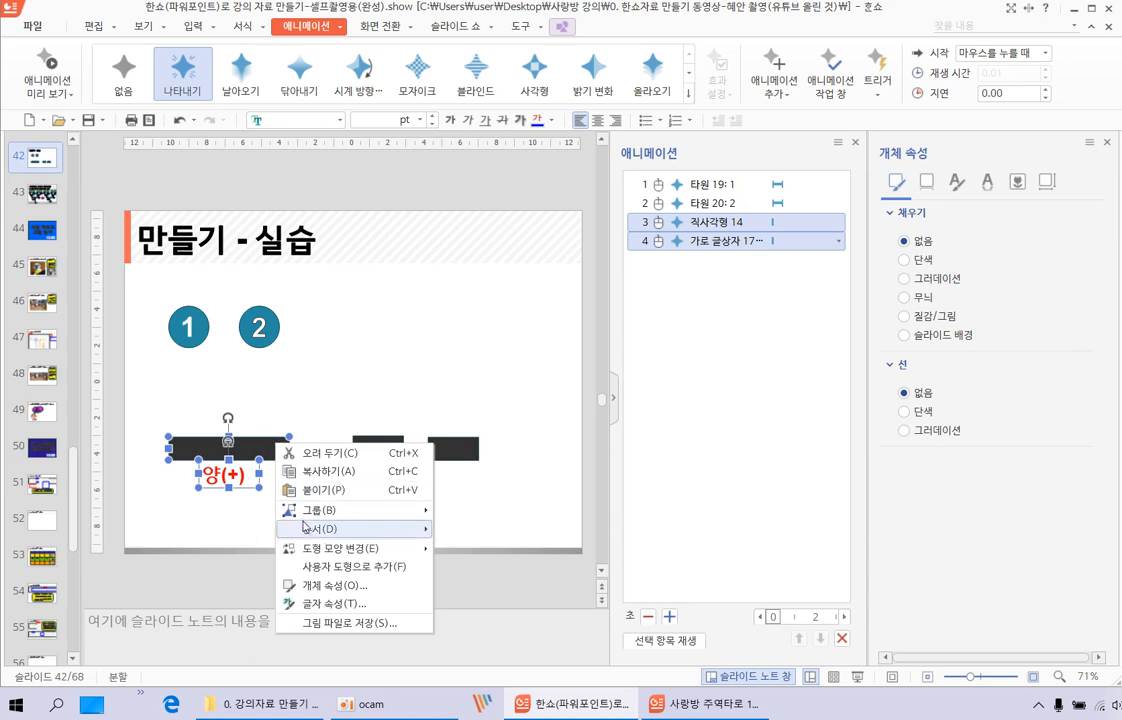
mouse_move(323, 513)
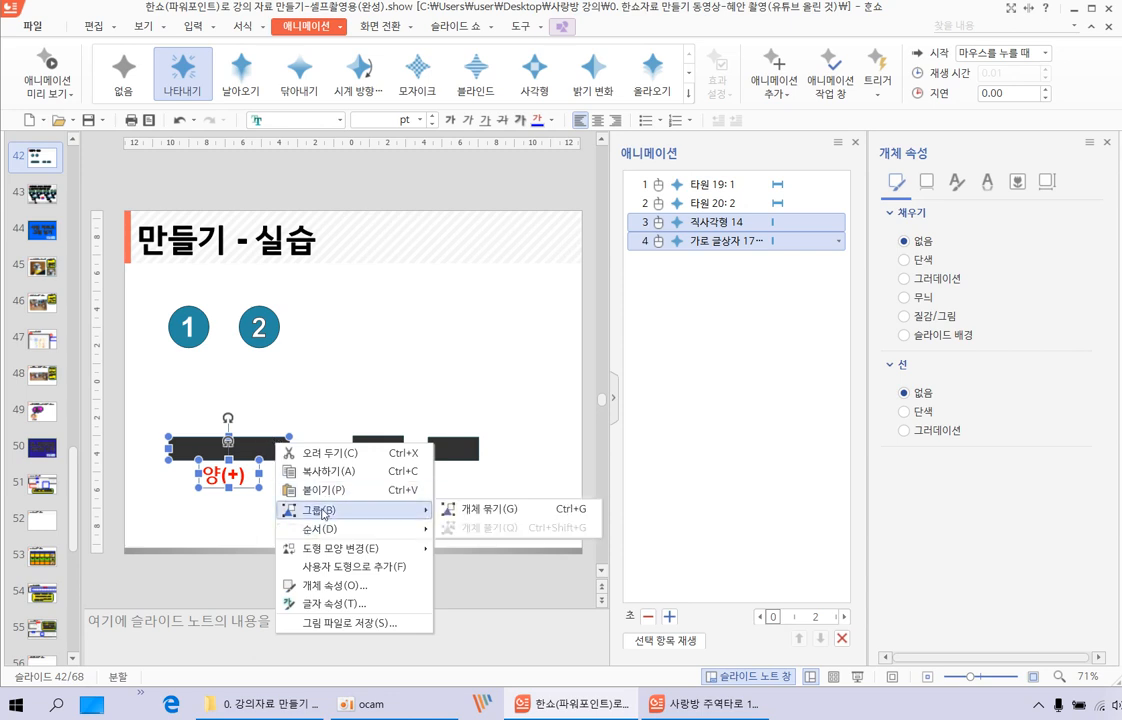
left_click(478, 509)
left_click(499, 365)
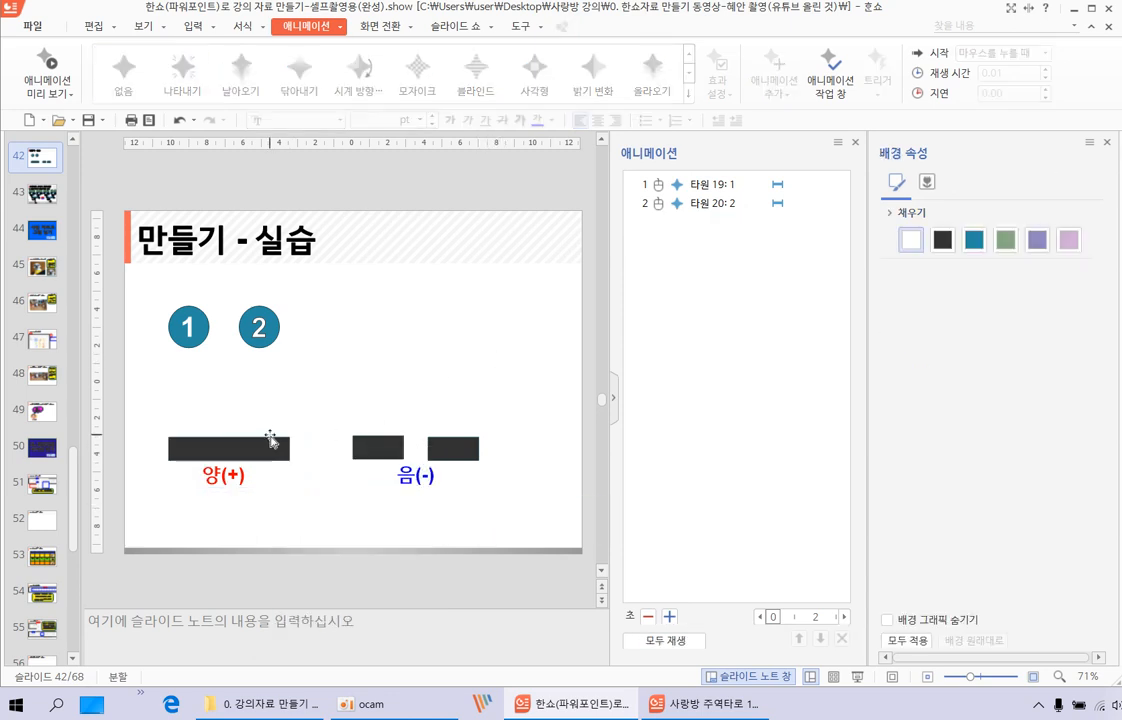
Apply the 나타내기 animation to the grouped long bar and 양(+) label
left_click(270, 437)
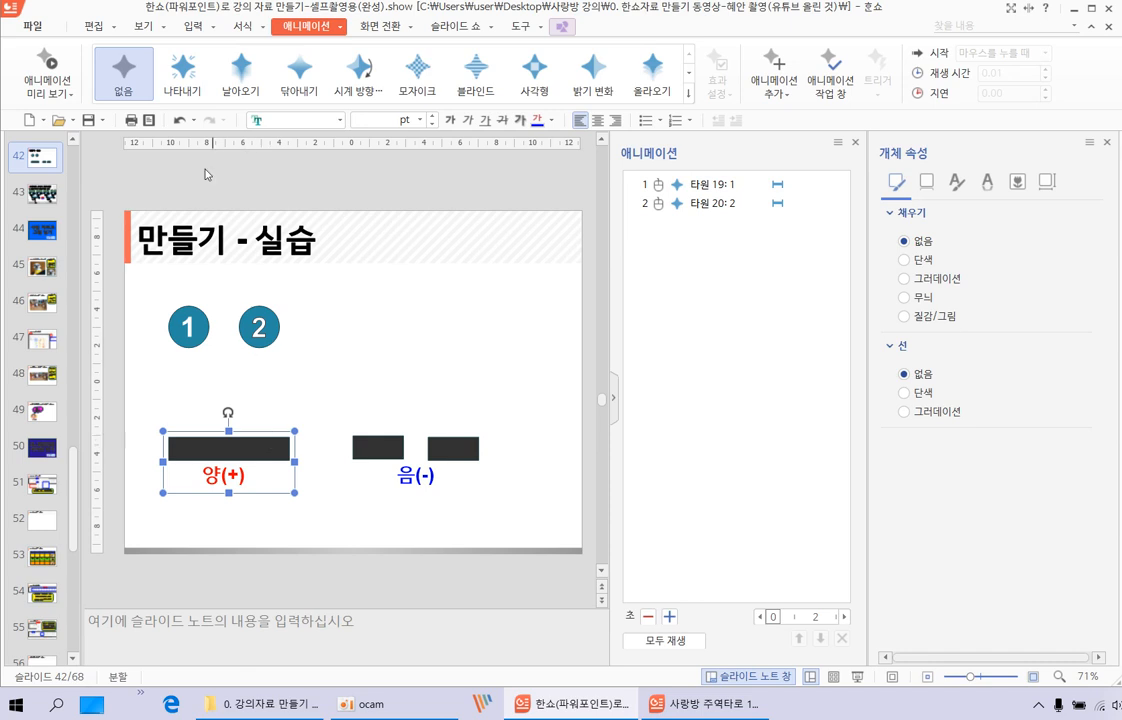
left_click(182, 70)
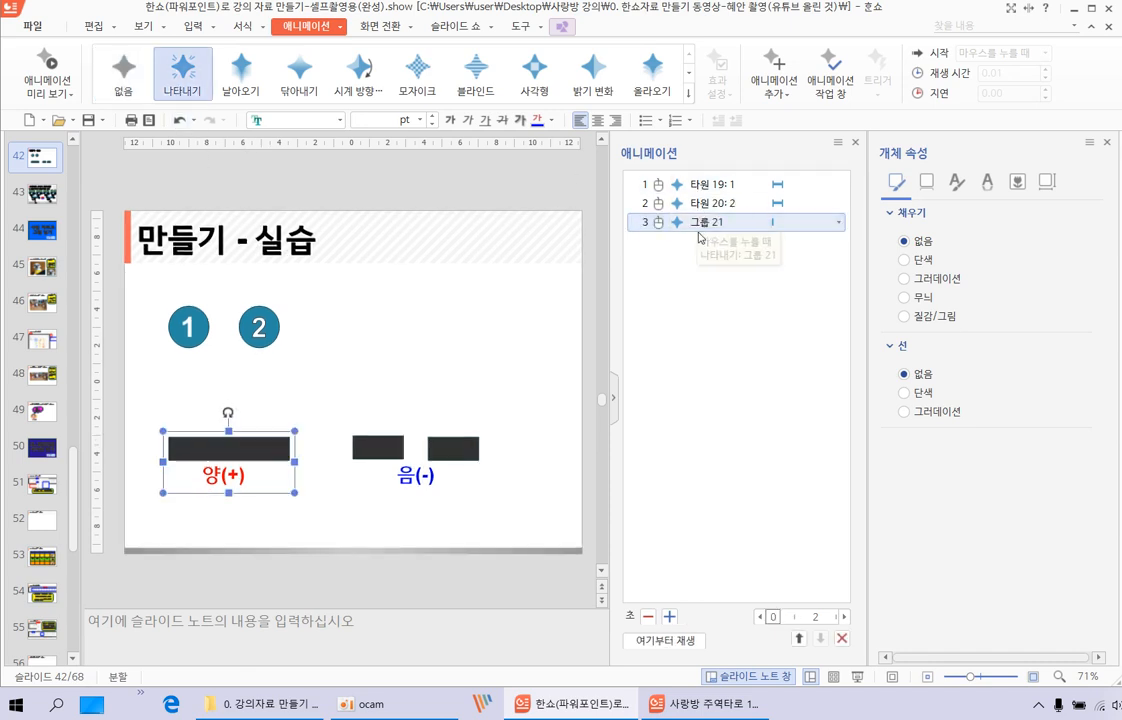
left_click(553, 365)
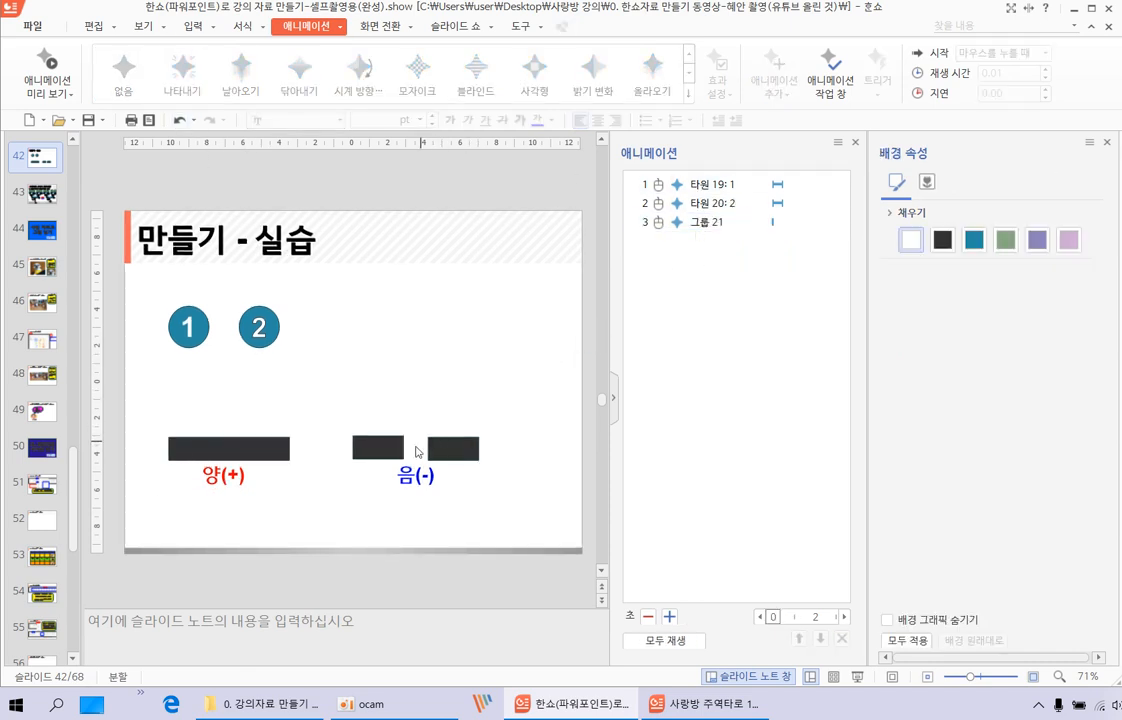
left_click(376, 447)
left_click(455, 446)
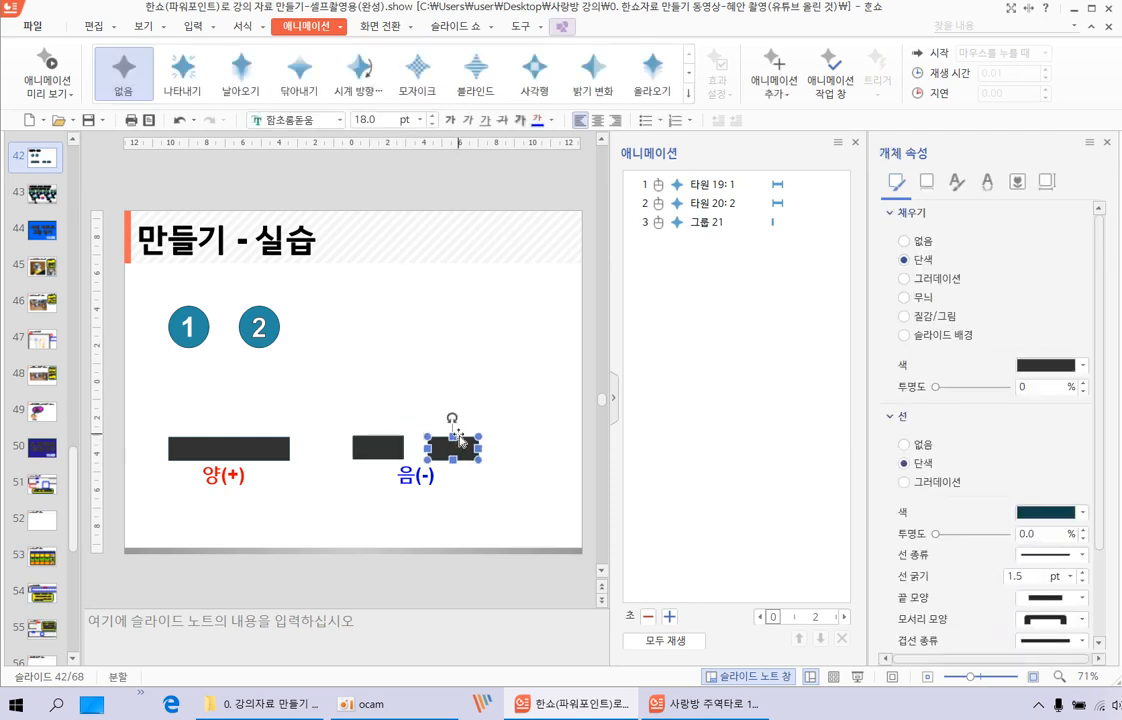
left_click(418, 465)
left_click(483, 408)
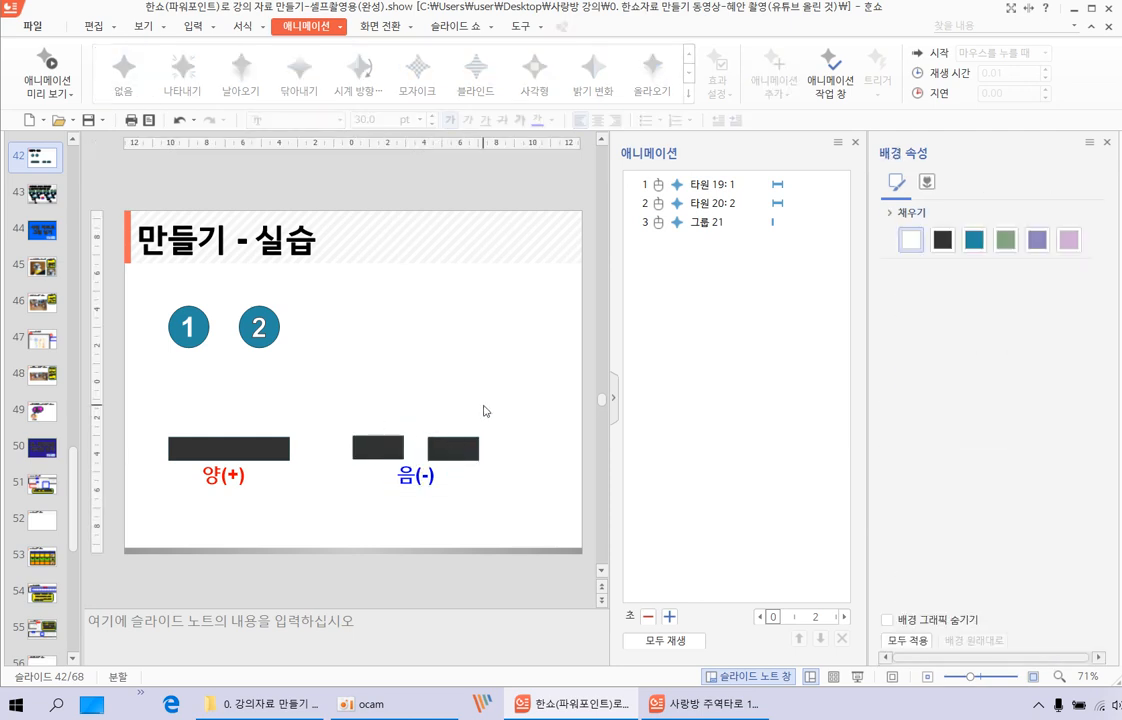
left_click(378, 440)
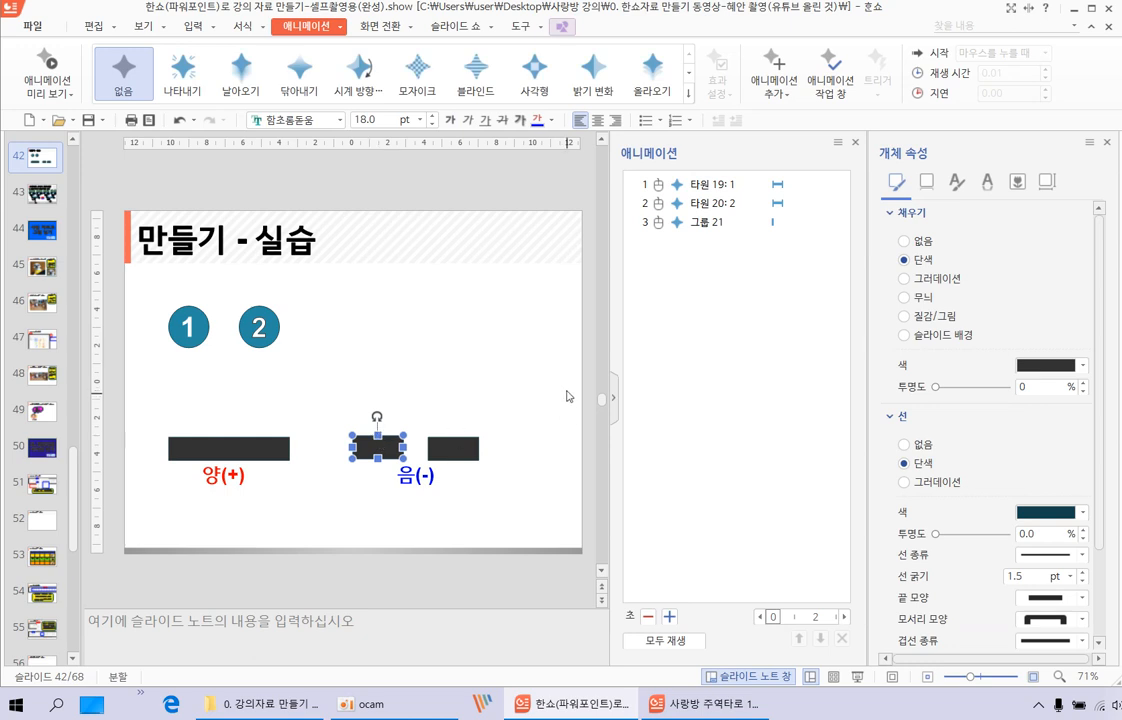
left_click(461, 437, "shift")
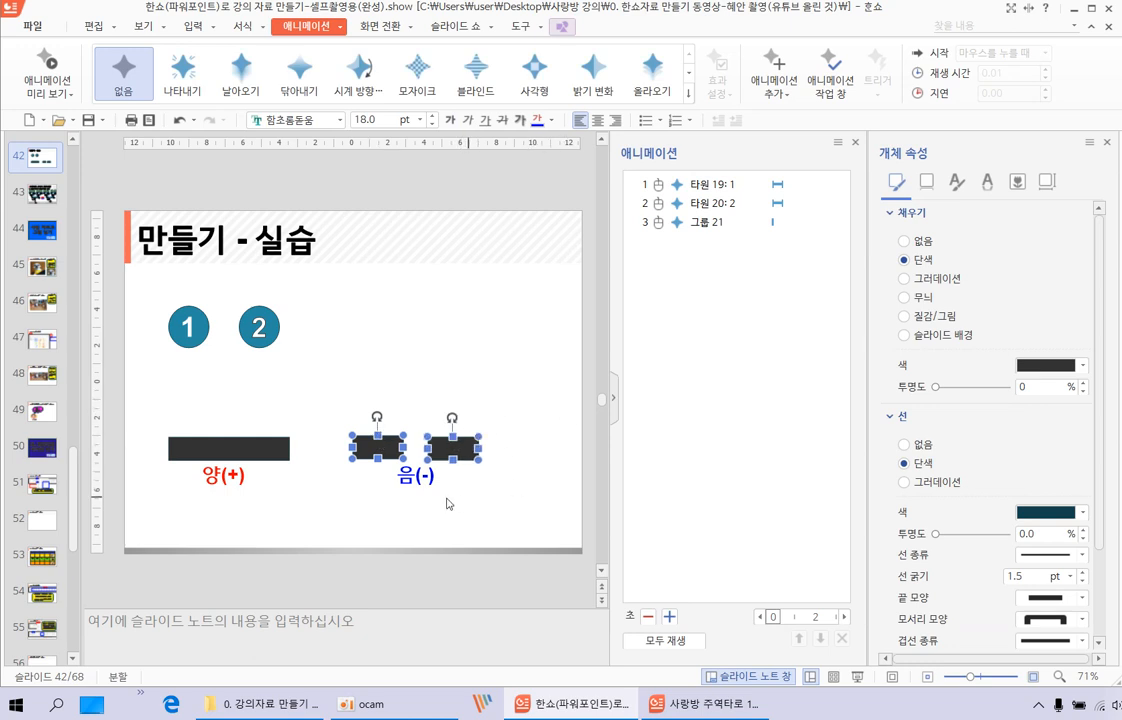
left_click(412, 476, "shift")
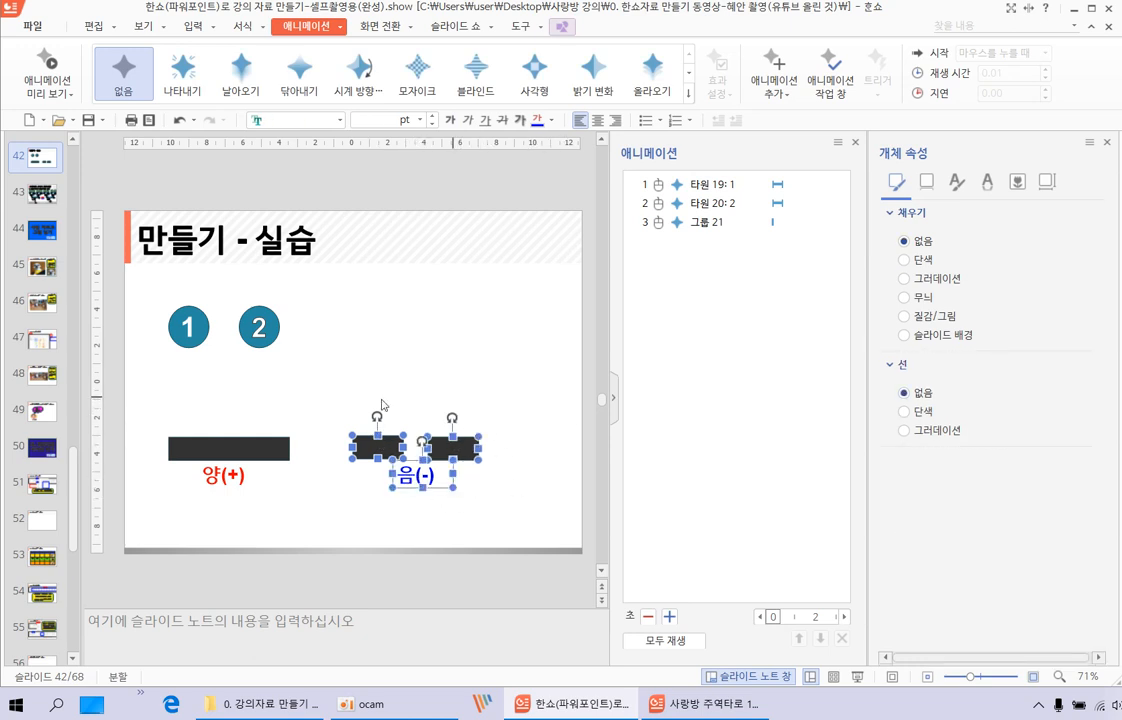
left_click(462, 388)
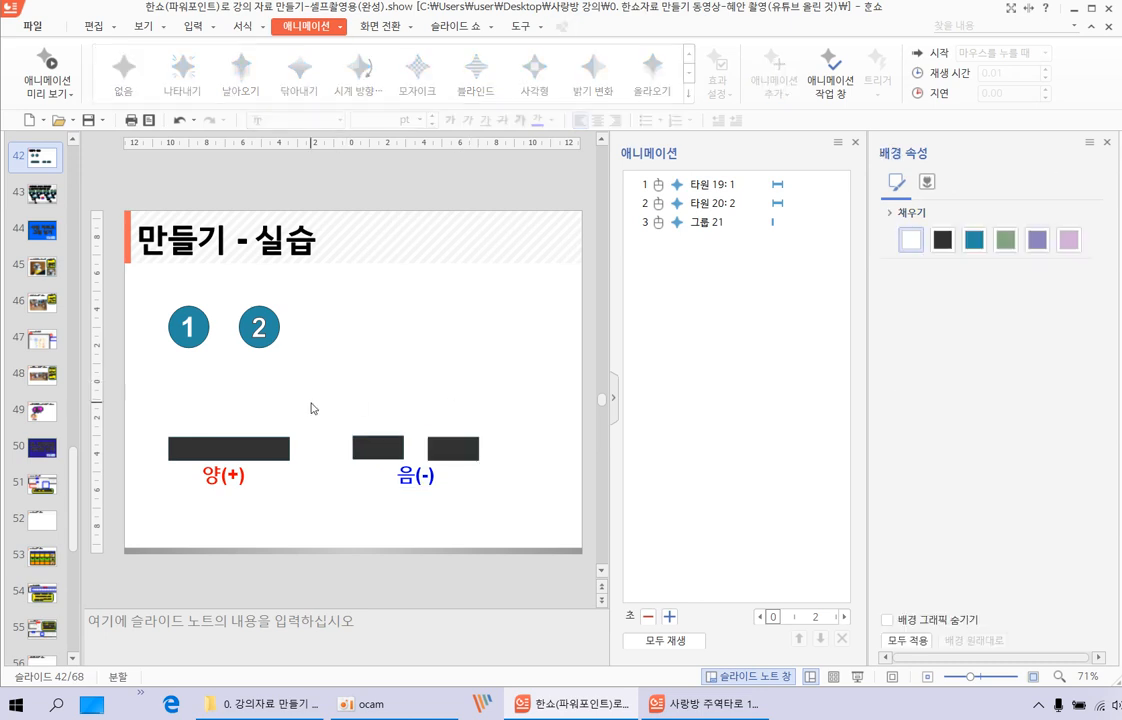
Group the two short bars with their 음(-) label into one object
left_click_drag(319, 394, 523, 541)
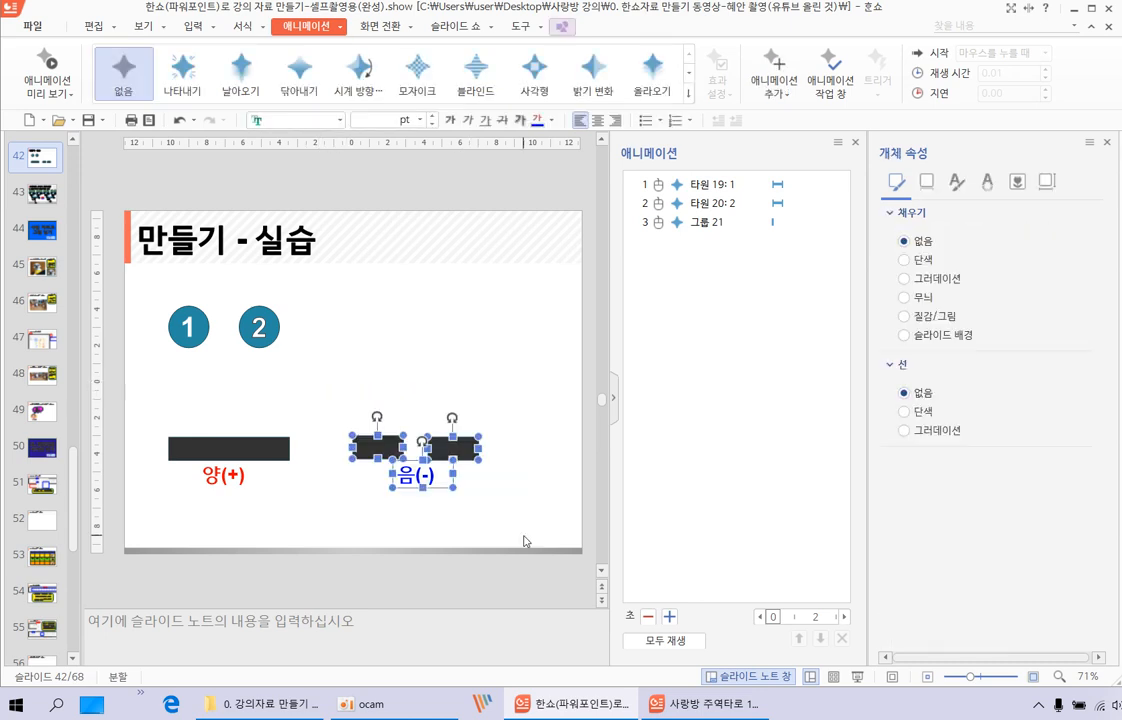
right_click(388, 441)
mouse_move(441, 508)
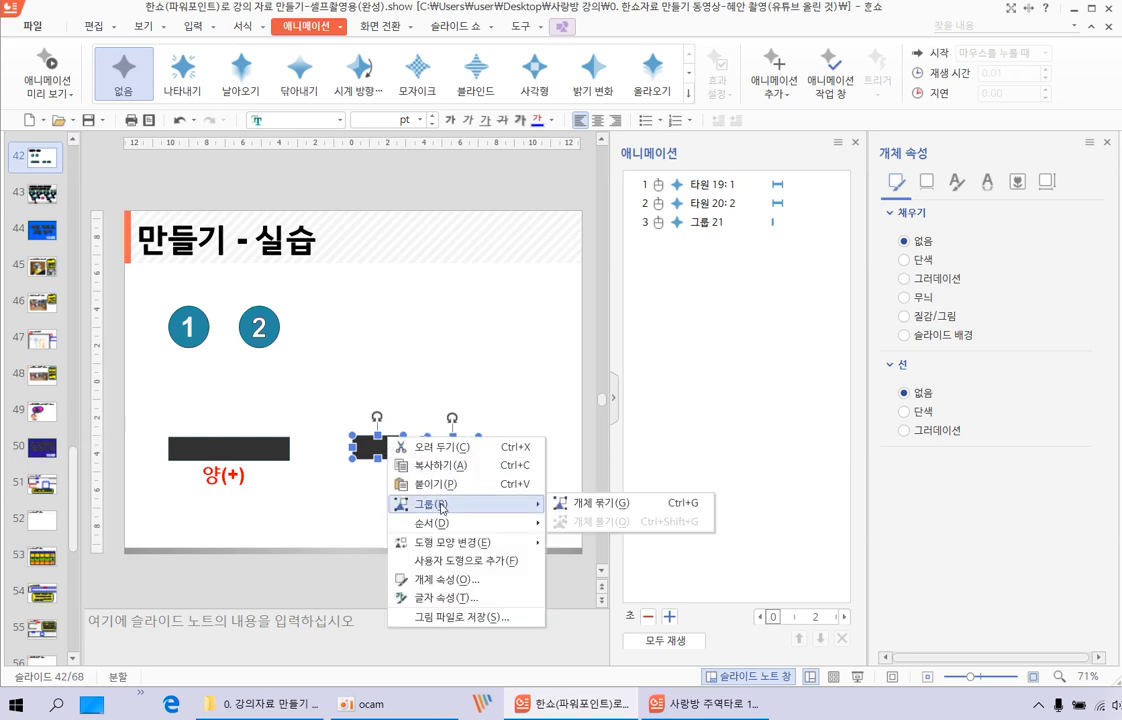
left_click(583, 506)
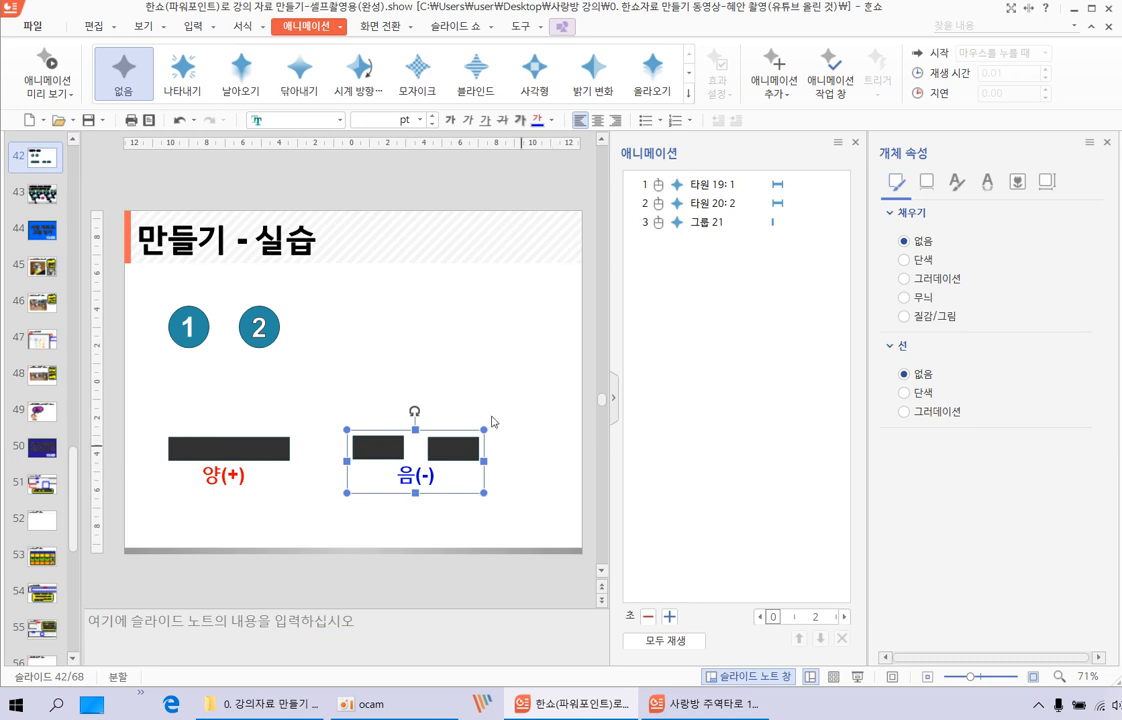
Apply the 모자이크 animation to the 음(-) group and close the properties pane
left_click(420, 76)
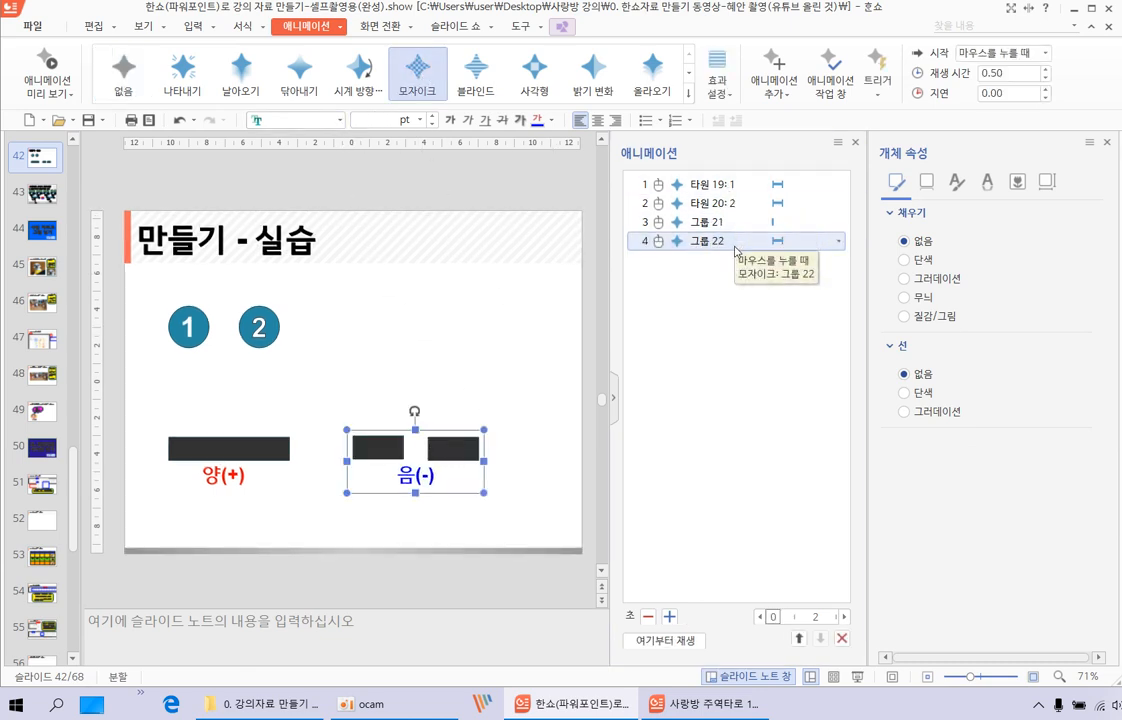
left_click(503, 381)
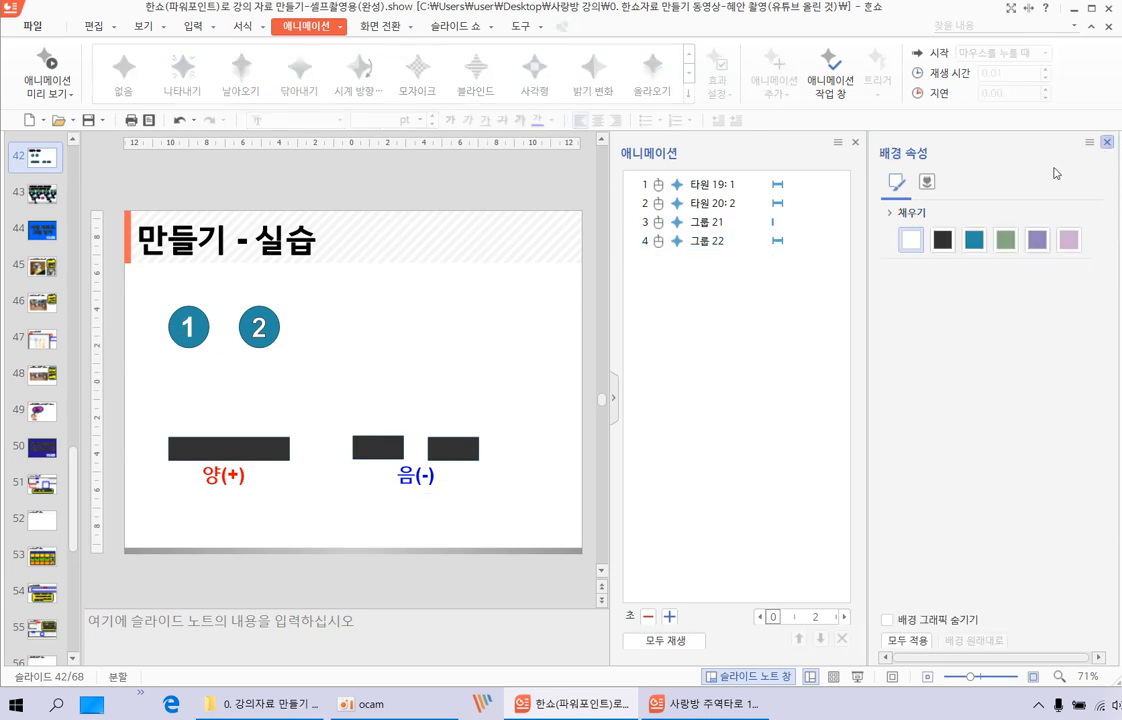
left_click(1107, 142)
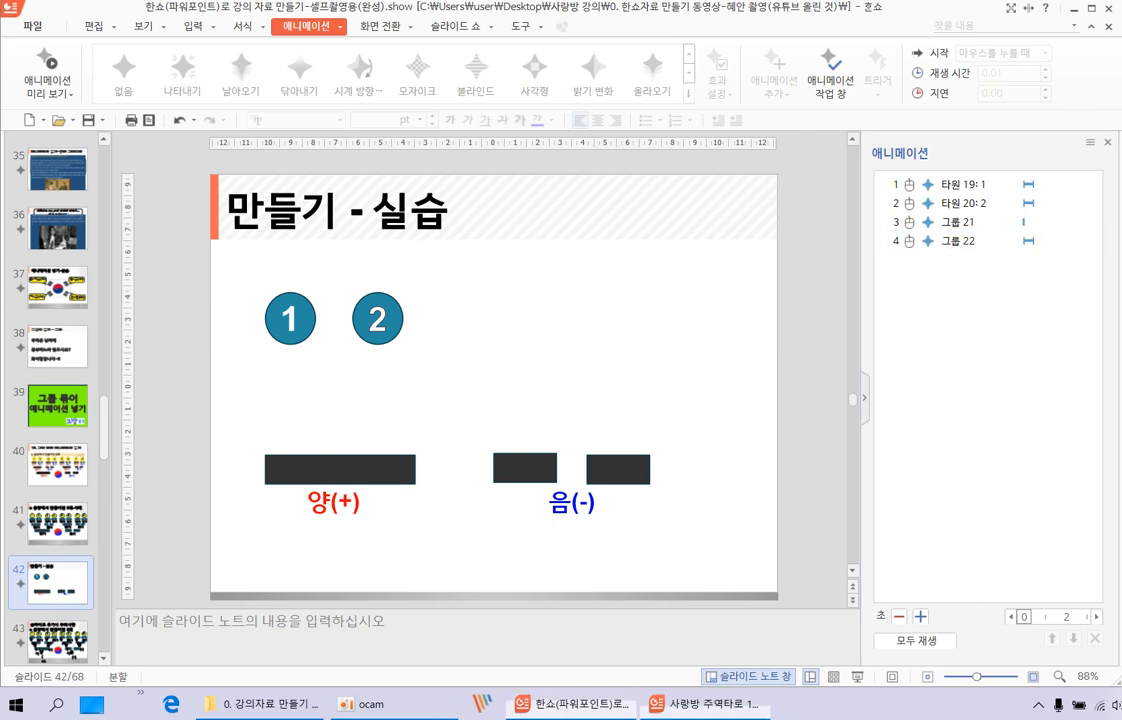
Bring the 사랑방 주역타로 1강 presentation alongside and copy its slide 13, 음양에서 만들어진 8괘
left_click_drag(1121, 55, 897, 10)
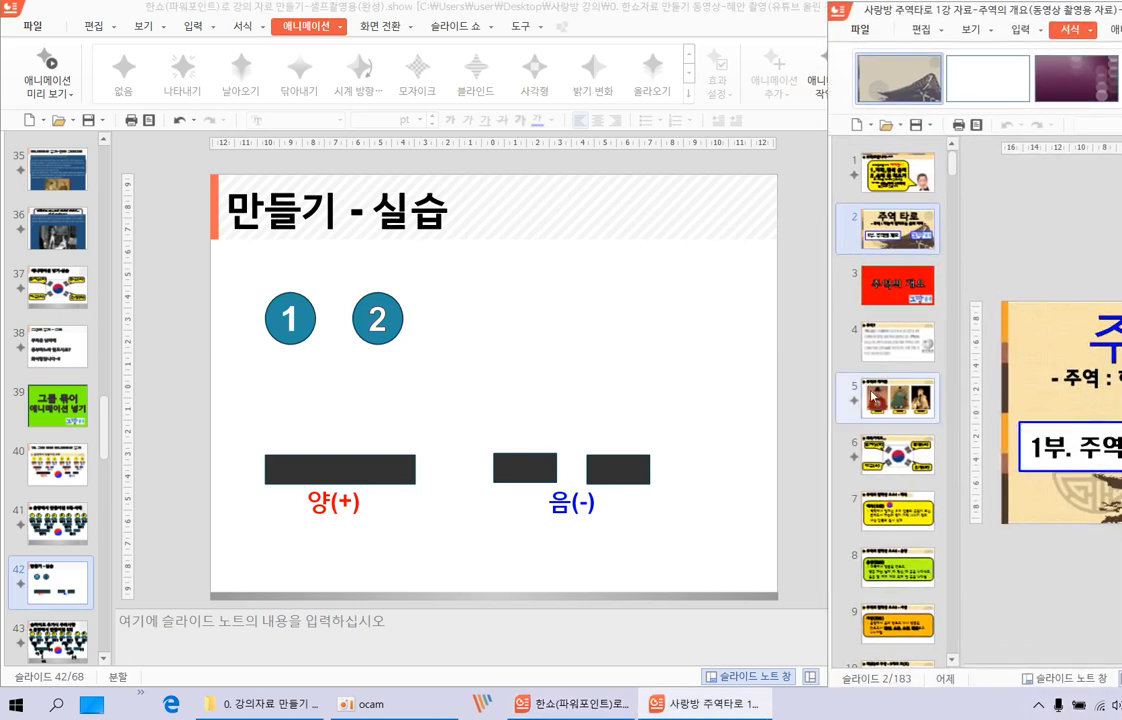
scroll(878, 407, "down", 3)
scroll(878, 407, "down", 3)
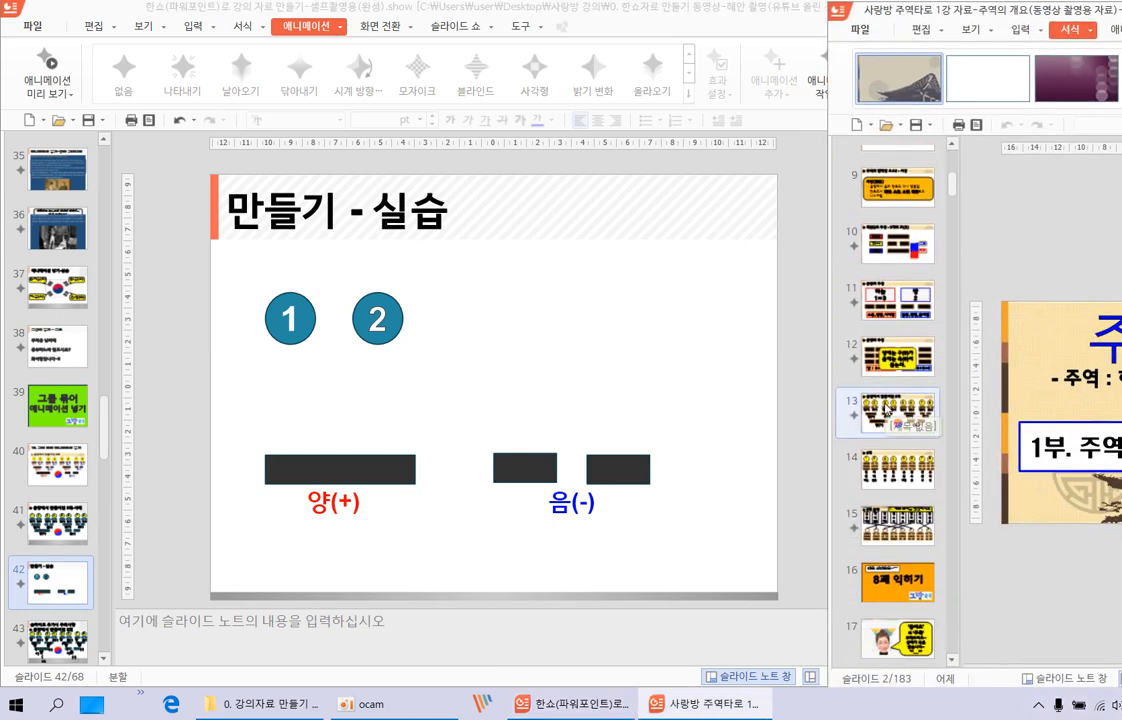
left_click(885, 410)
right_click(903, 423)
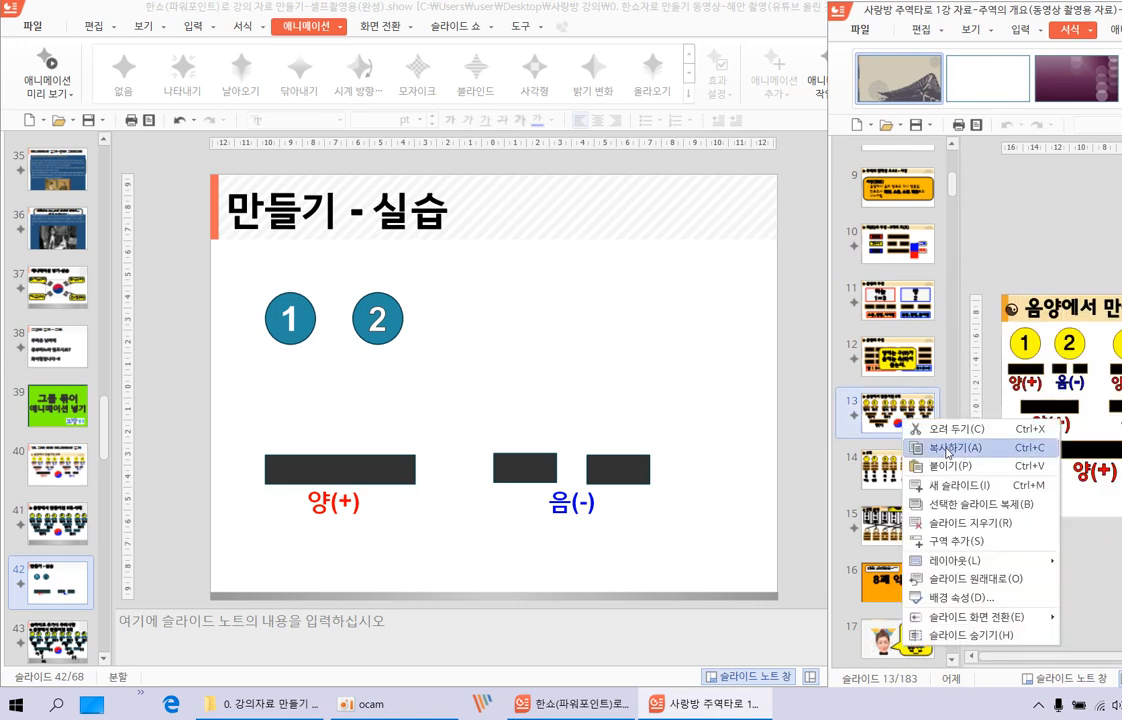
left_click(947, 452)
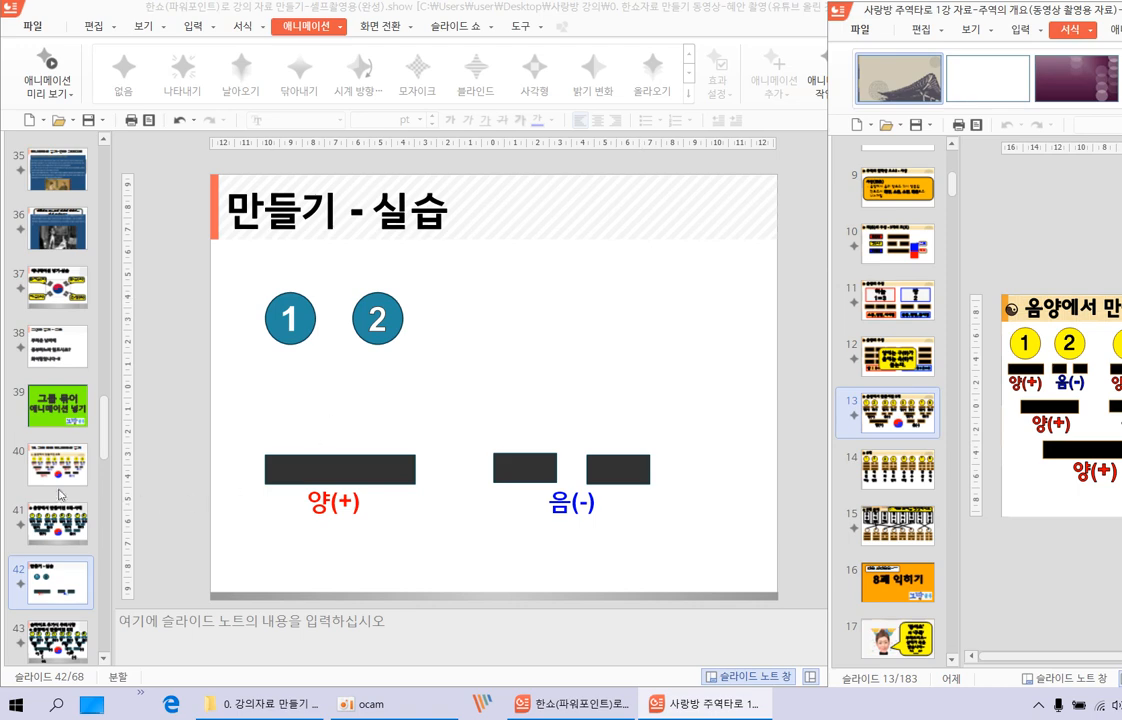
Paste the copied slide after slide 42, 만들기 - 실습, in the 한쇼 lecture presentation
left_click(64, 462)
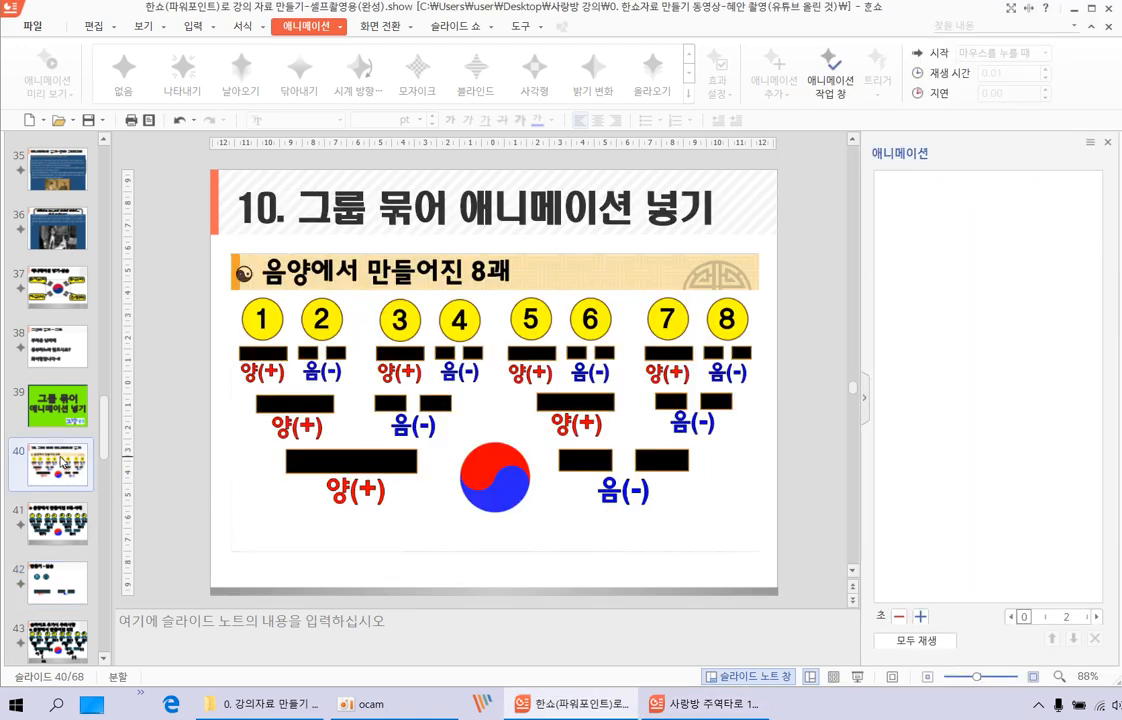
left_click(50, 584)
right_click(50, 580)
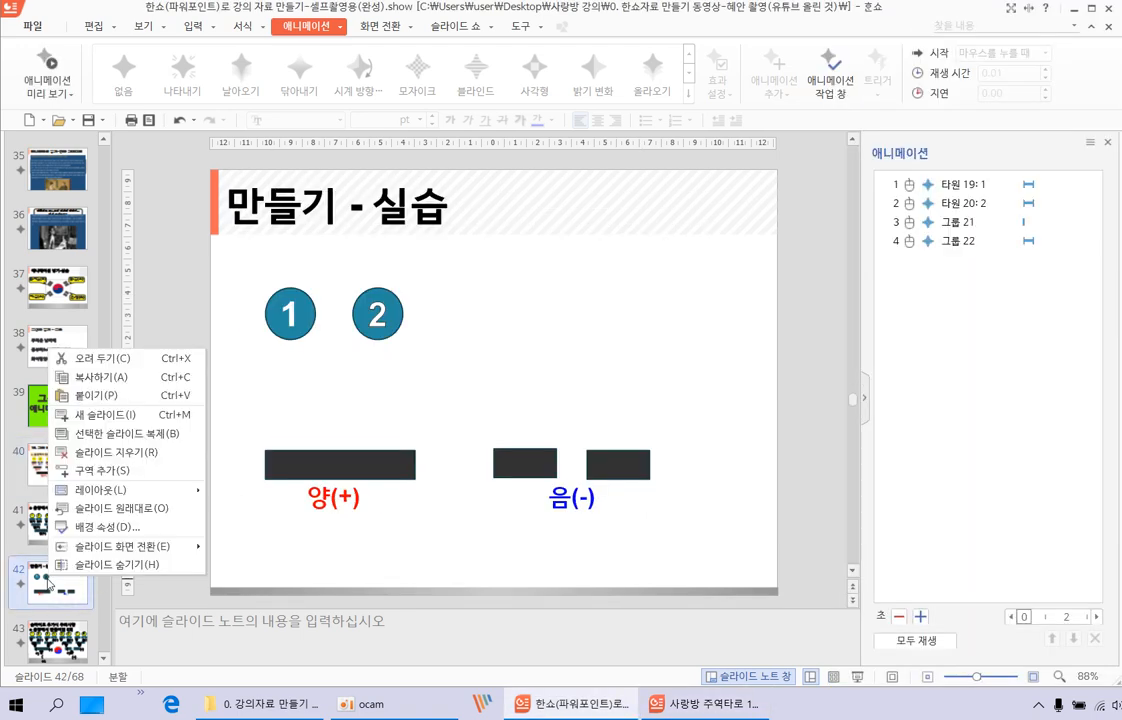
left_click(97, 400)
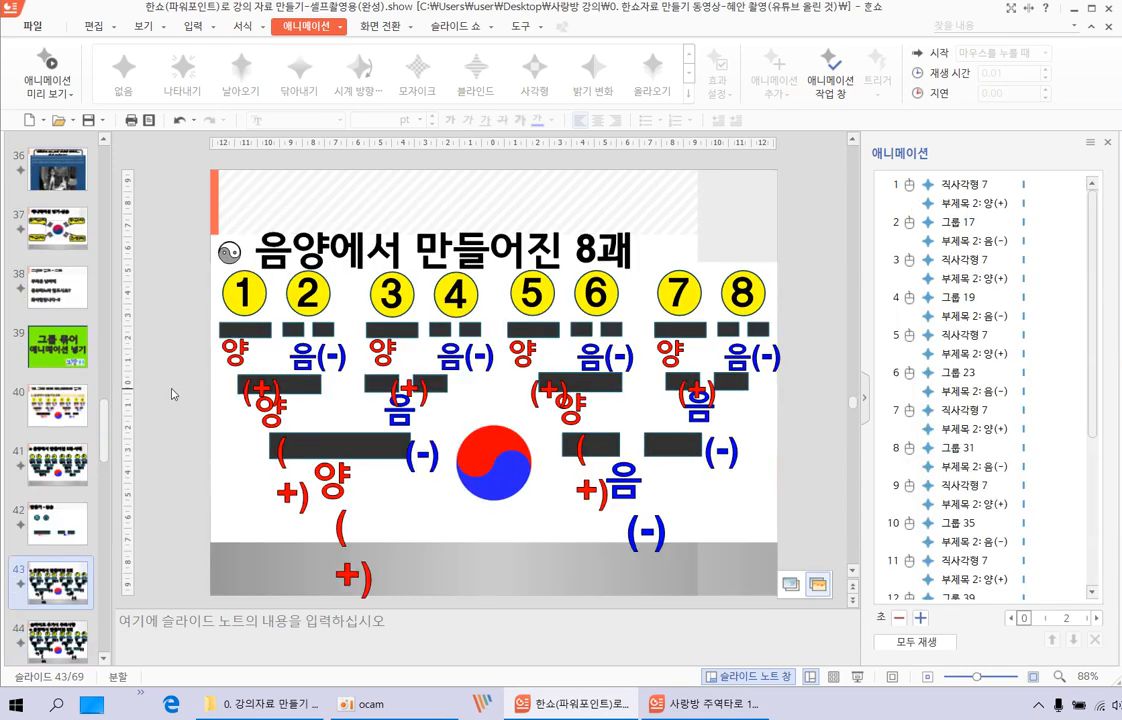
Examine the slide size options for the presentation without changing the size
left_click(245, 29)
left_click(485, 80)
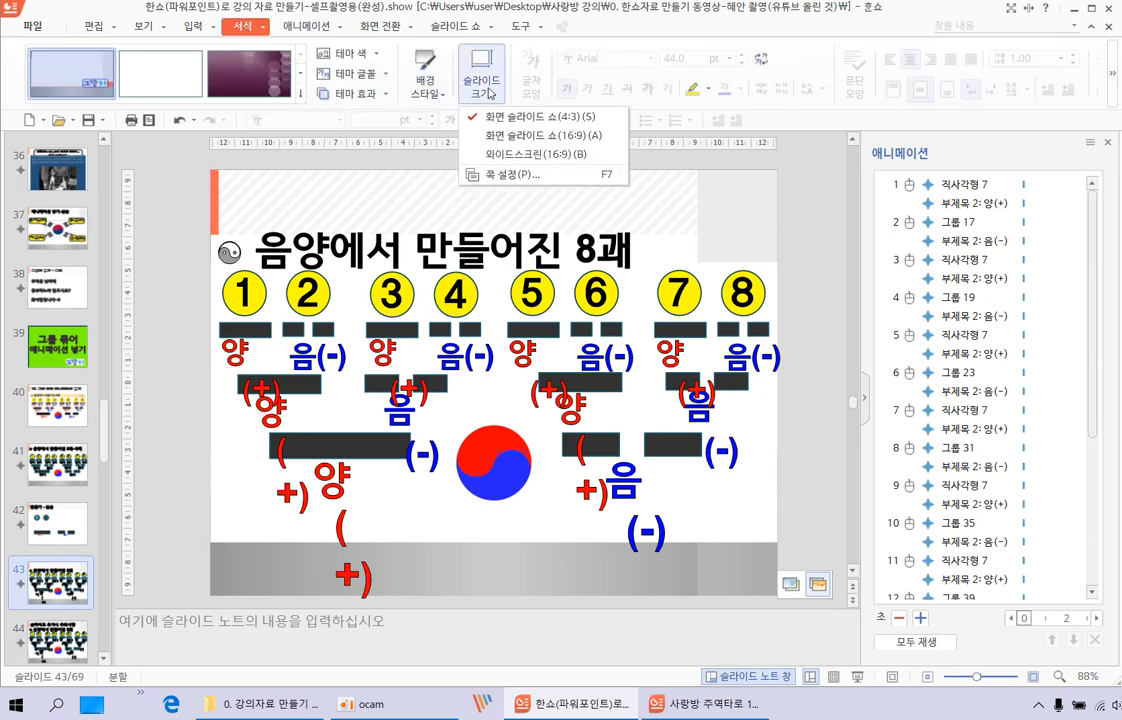
left_click(202, 283)
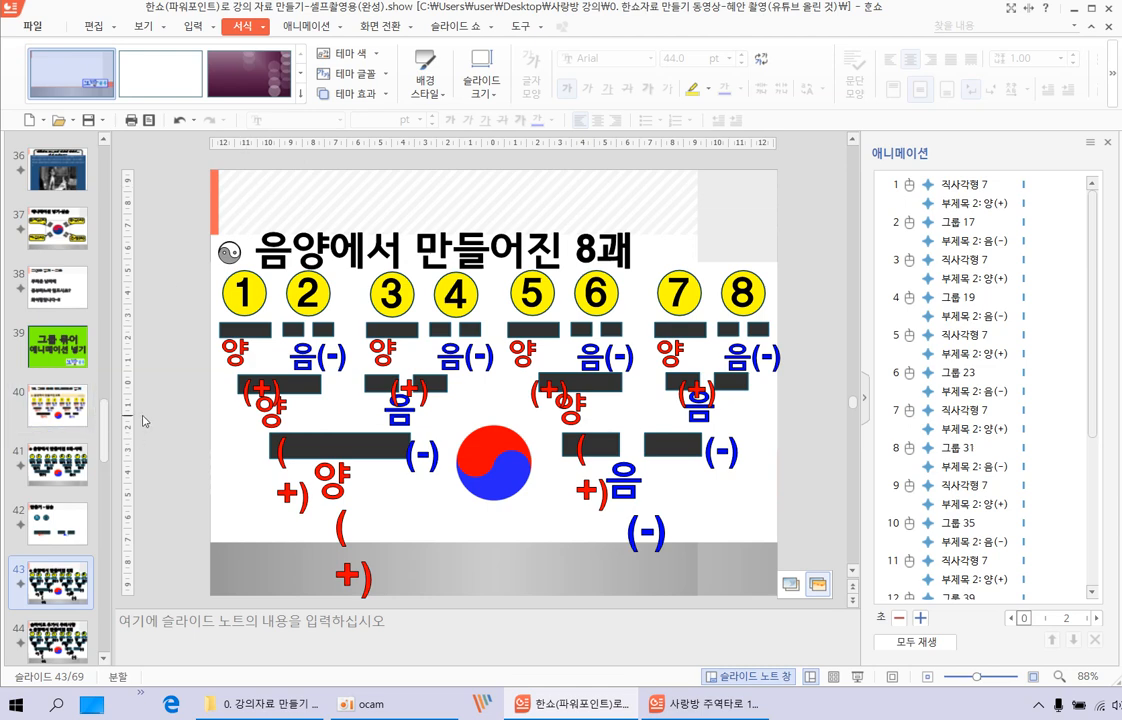
Reduce the font size of the lowest 양(+) and 음(-) labels on the pasted slide by two steps
left_click_drag(268, 360, 724, 530)
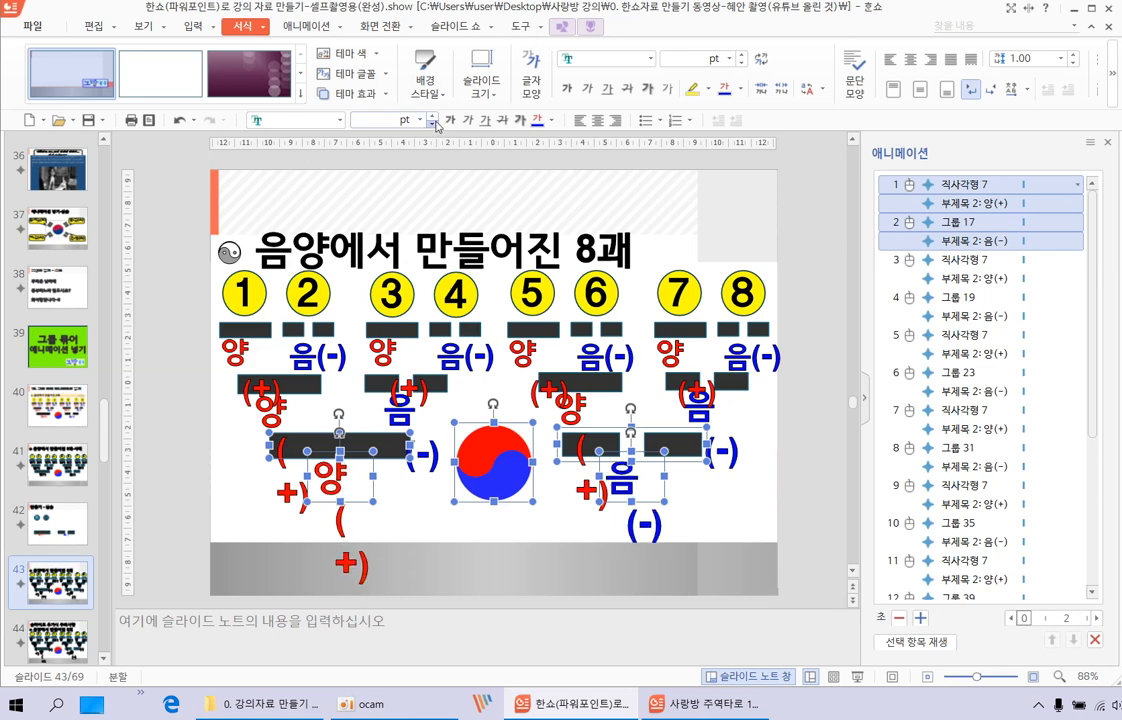
left_click(433, 124)
left_click(433, 124)
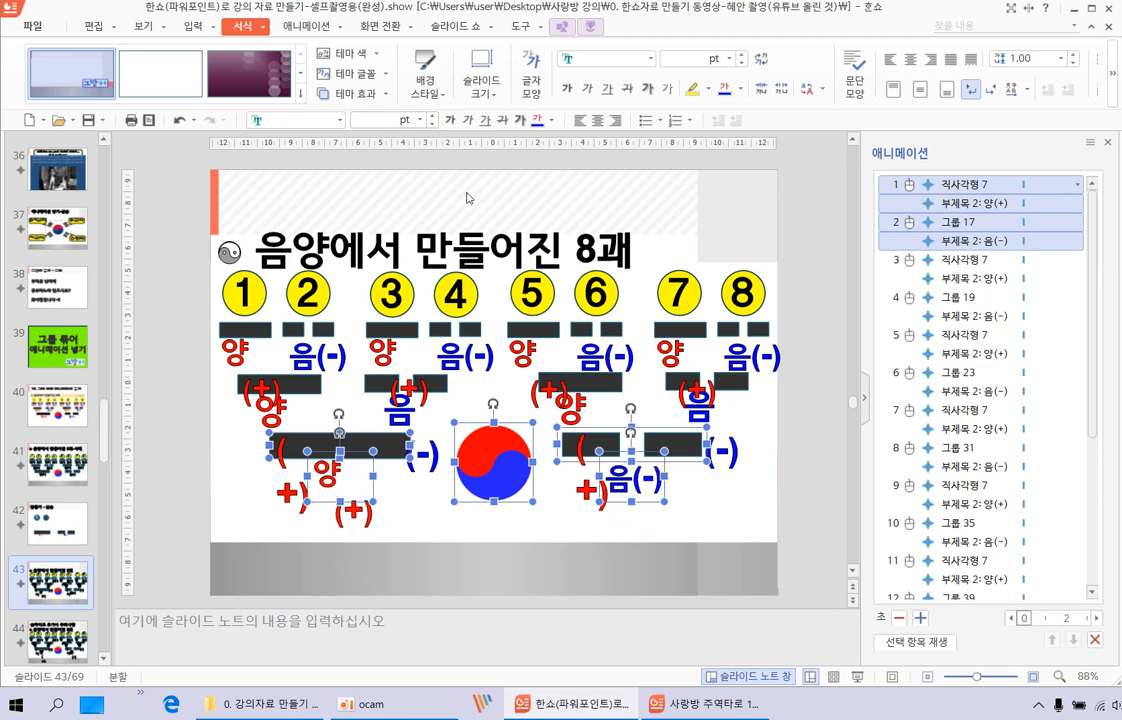
left_click(818, 405)
View the 슬라이드 추가시 주의사항 slide, and run the slide show from the 사진 자르고 그림 넣기 slide to the following slide
scroll(27, 575, "down", 2)
left_click(72, 519)
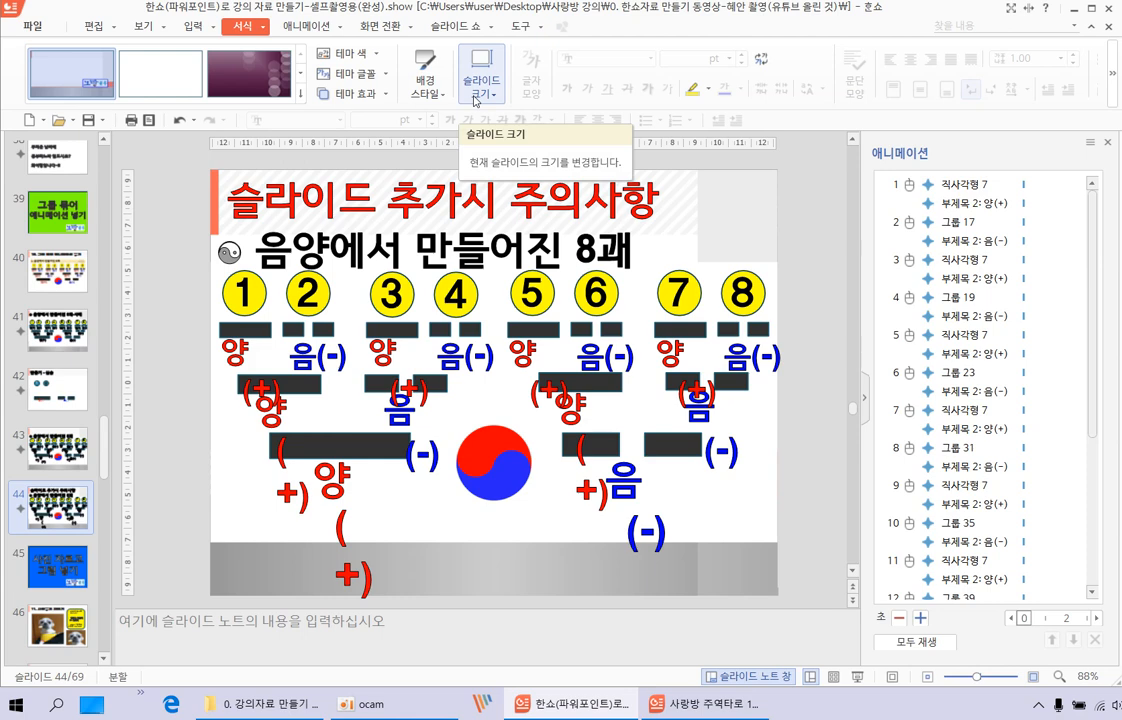
left_click(57, 562)
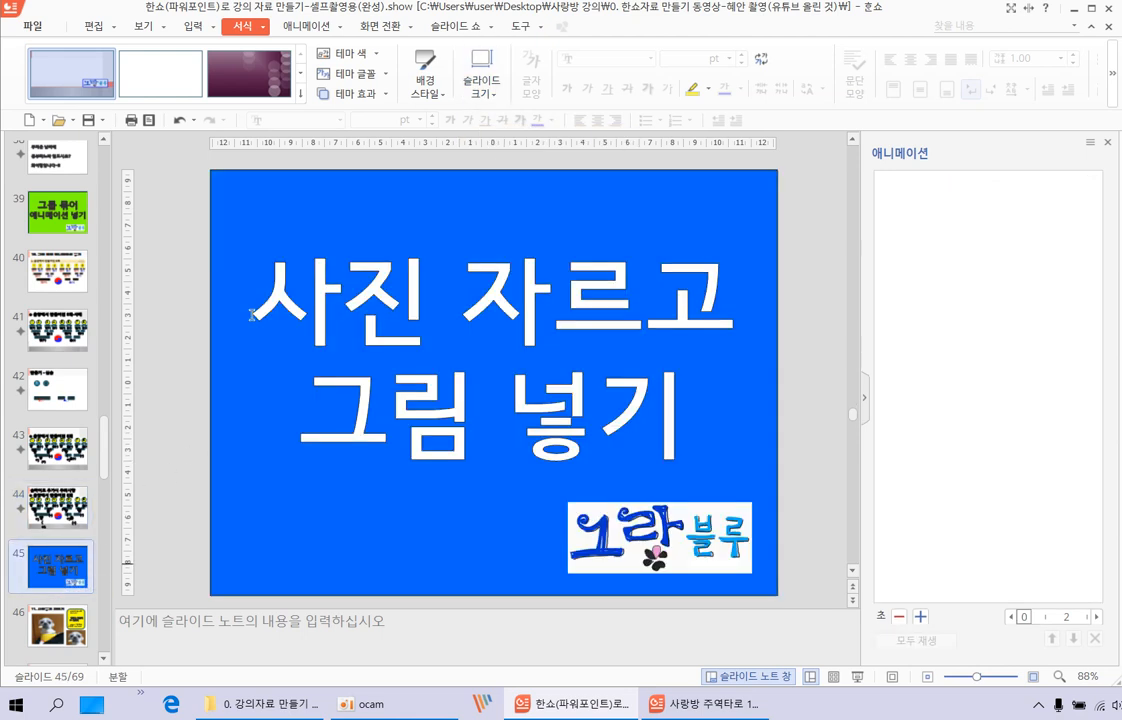
left_click(420, 30)
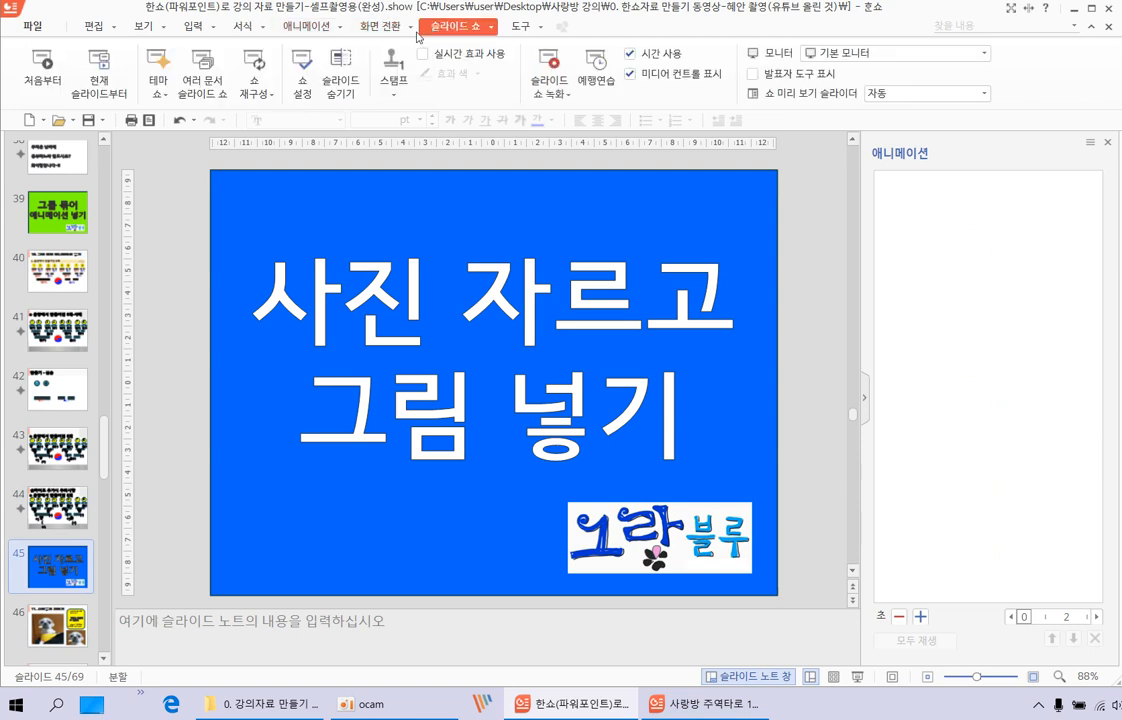
left_click(98, 70)
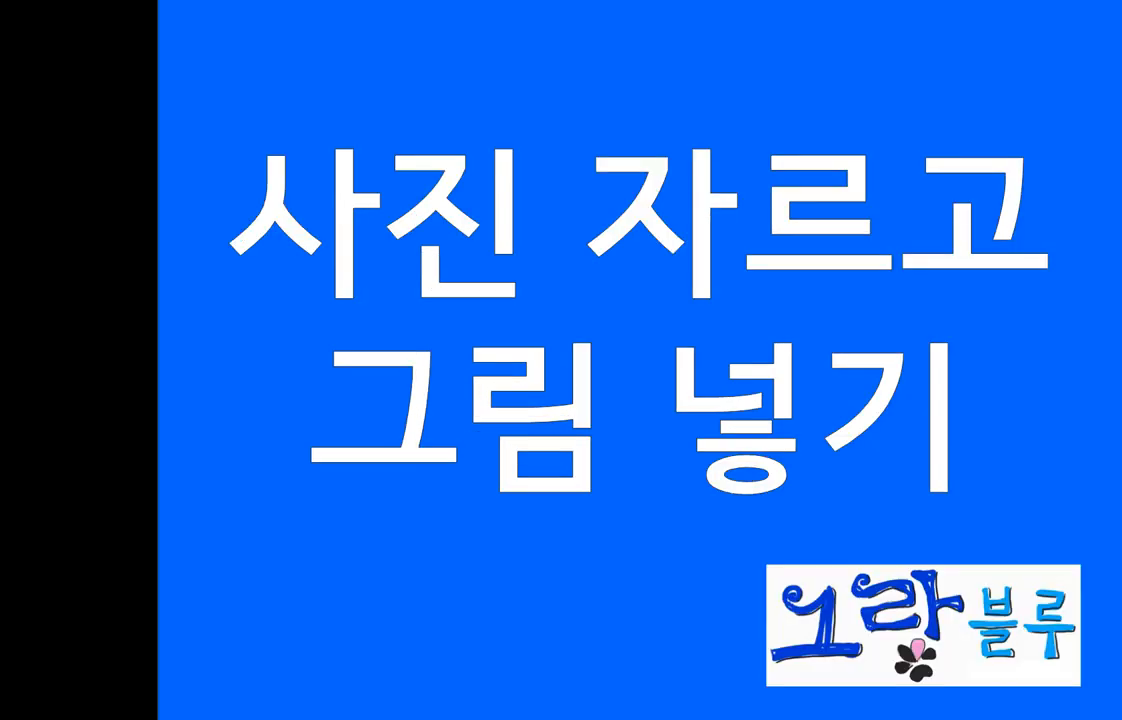
left_click(339, 257)
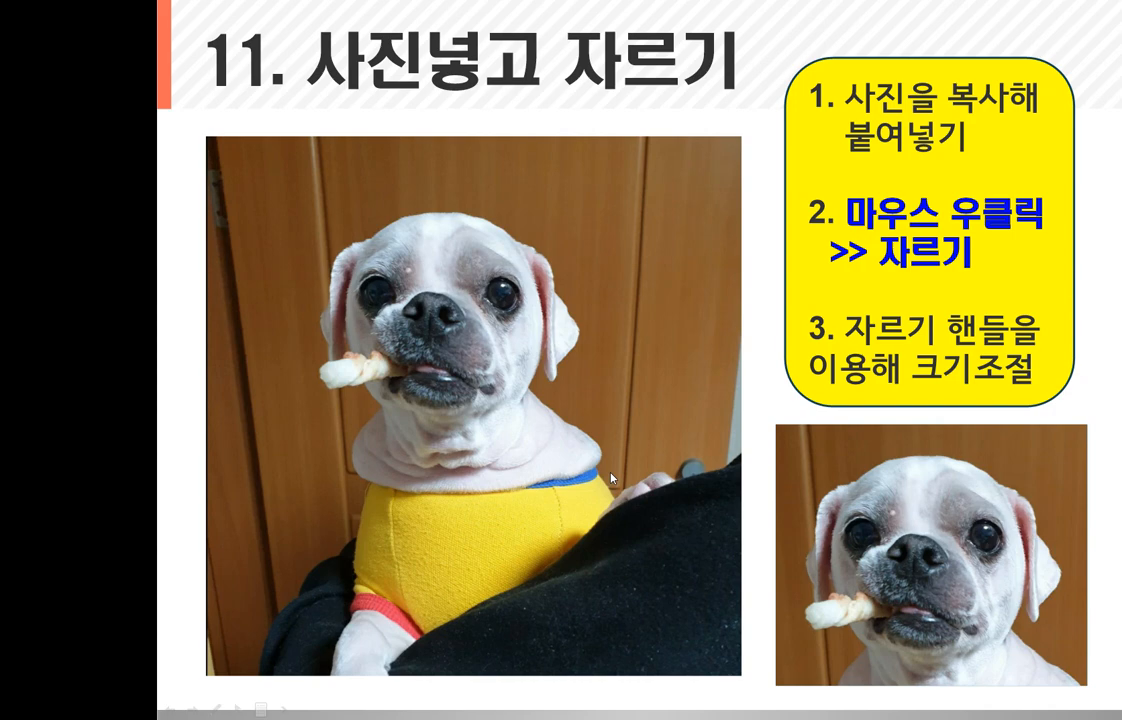
End the slide show and look through the thumbnails of the slides following slide 46
key("Escape")
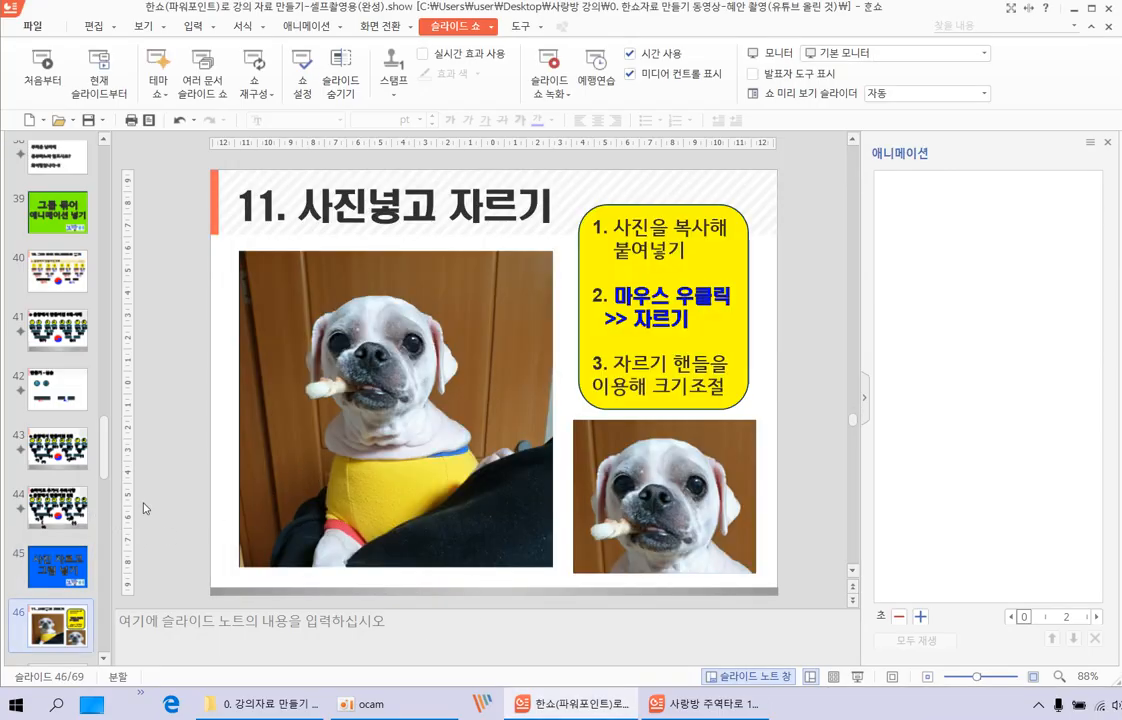
scroll(48, 494, "down", 2)
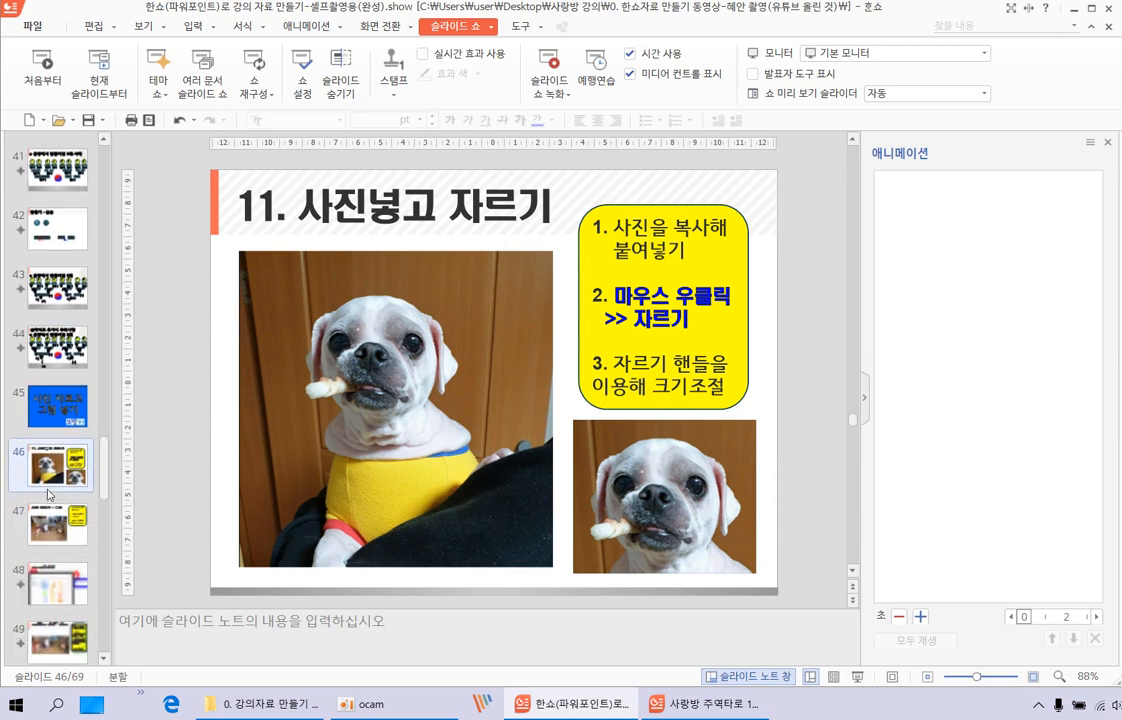
scroll(48, 494, "down", 3)
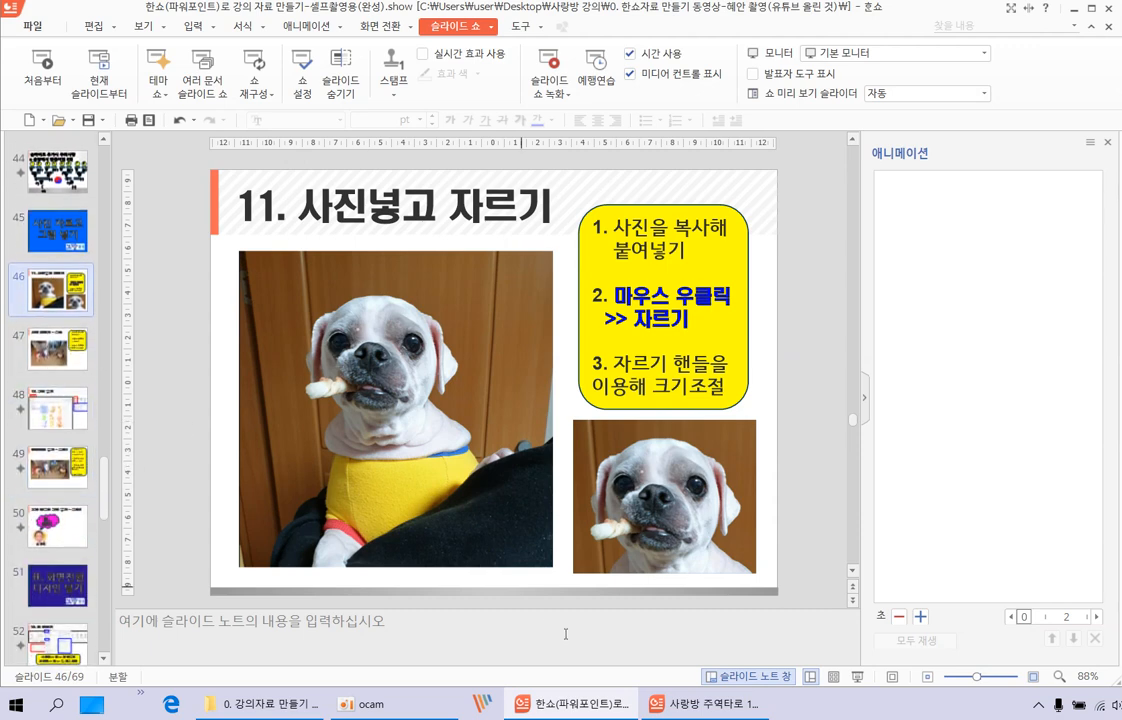
Try copying 대박님.jpg from the lecture material folder onto slide 46 and shrinking the pasted picture to about 128 × 129 mm
left_click(287, 712)
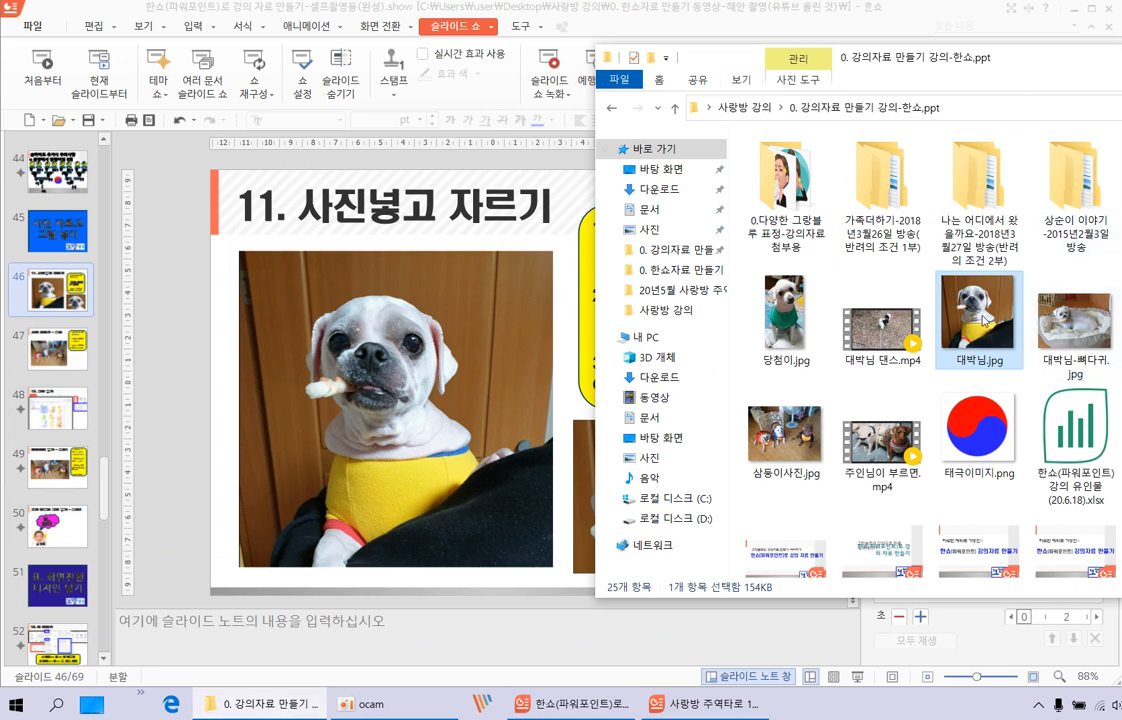
right_click(984, 319)
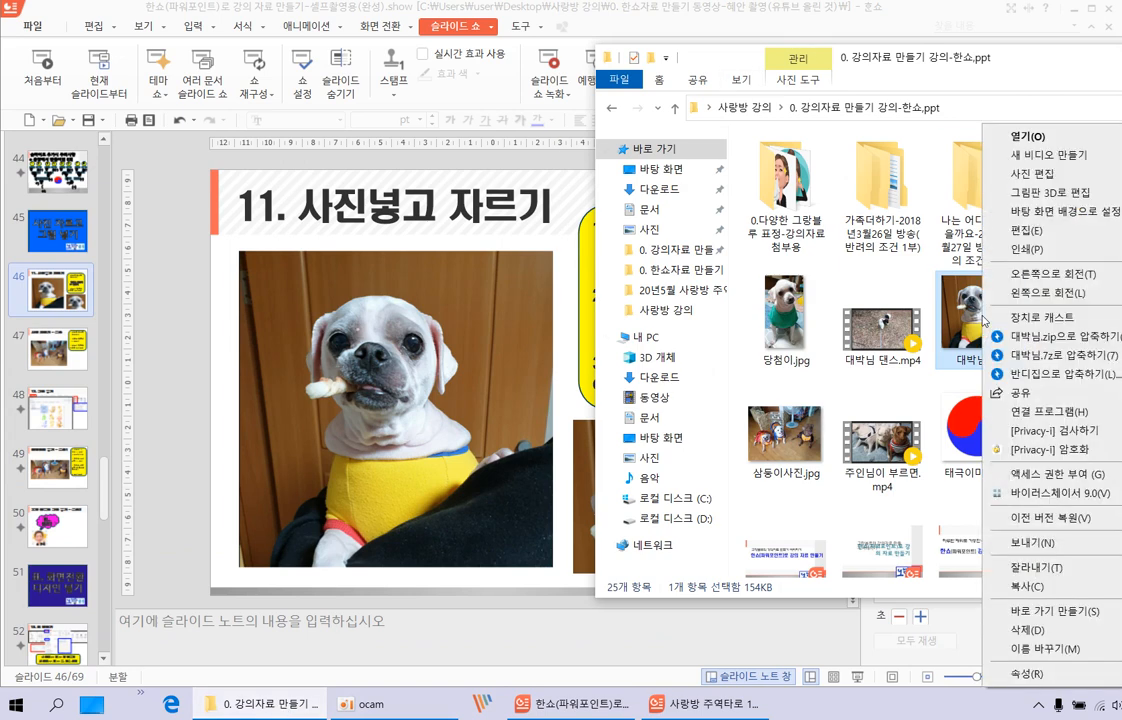
left_click(1030, 587)
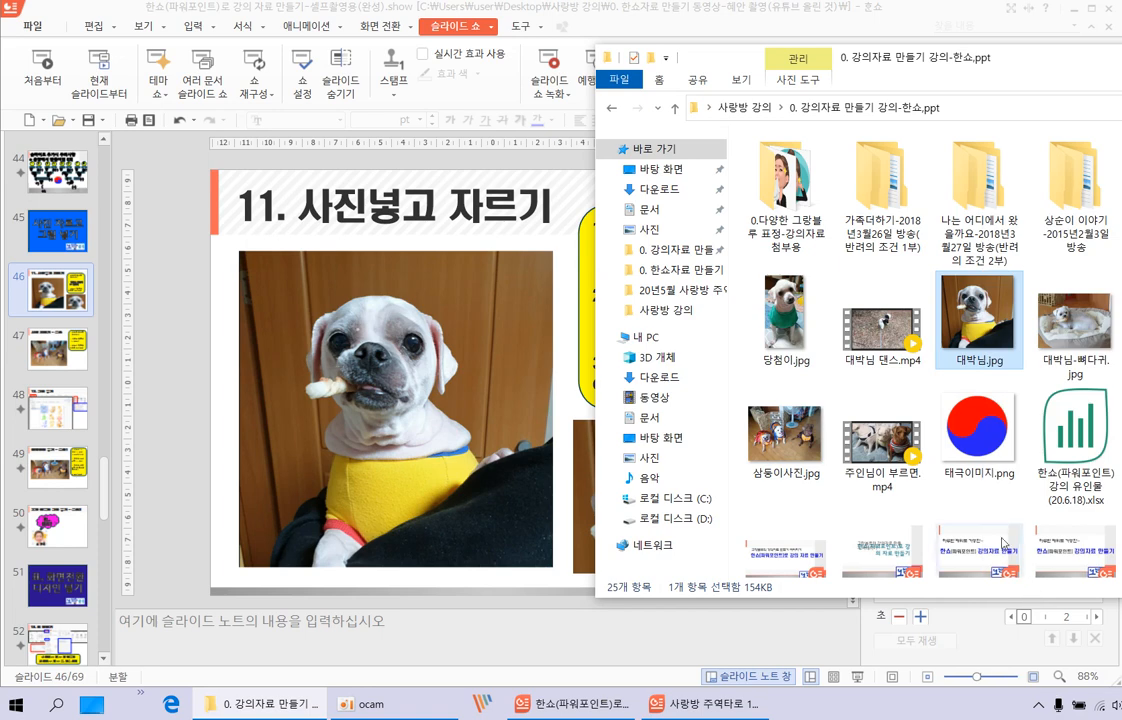
left_click(159, 211)
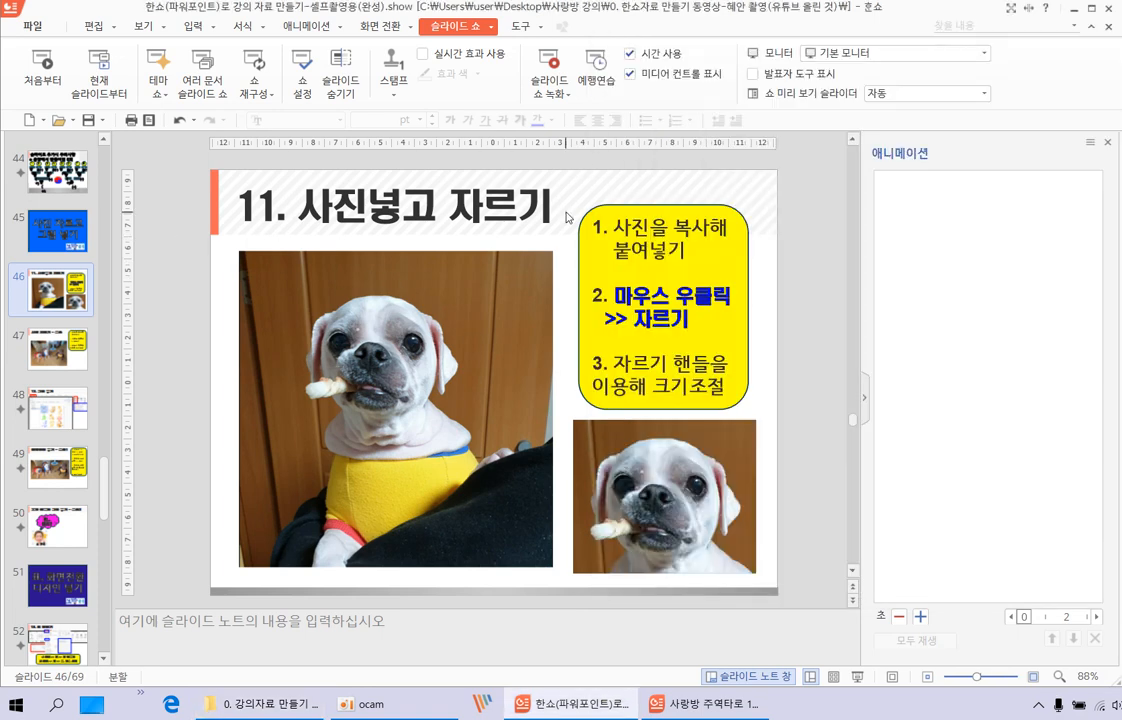
right_click(567, 275)
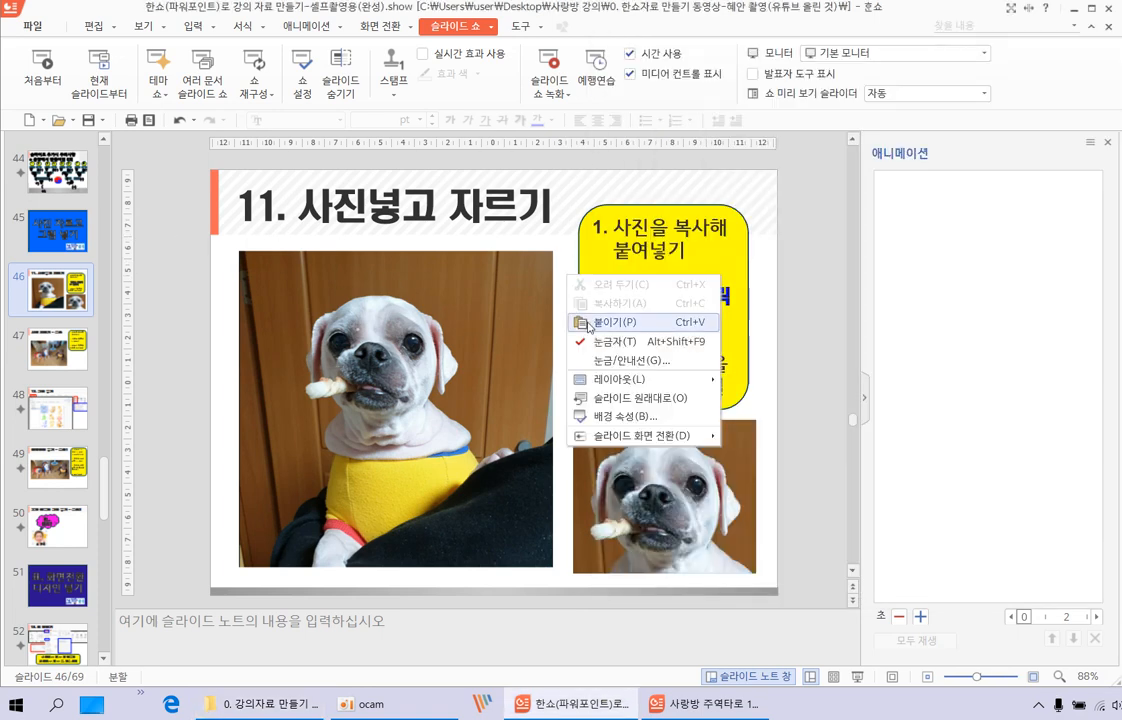
left_click(589, 324)
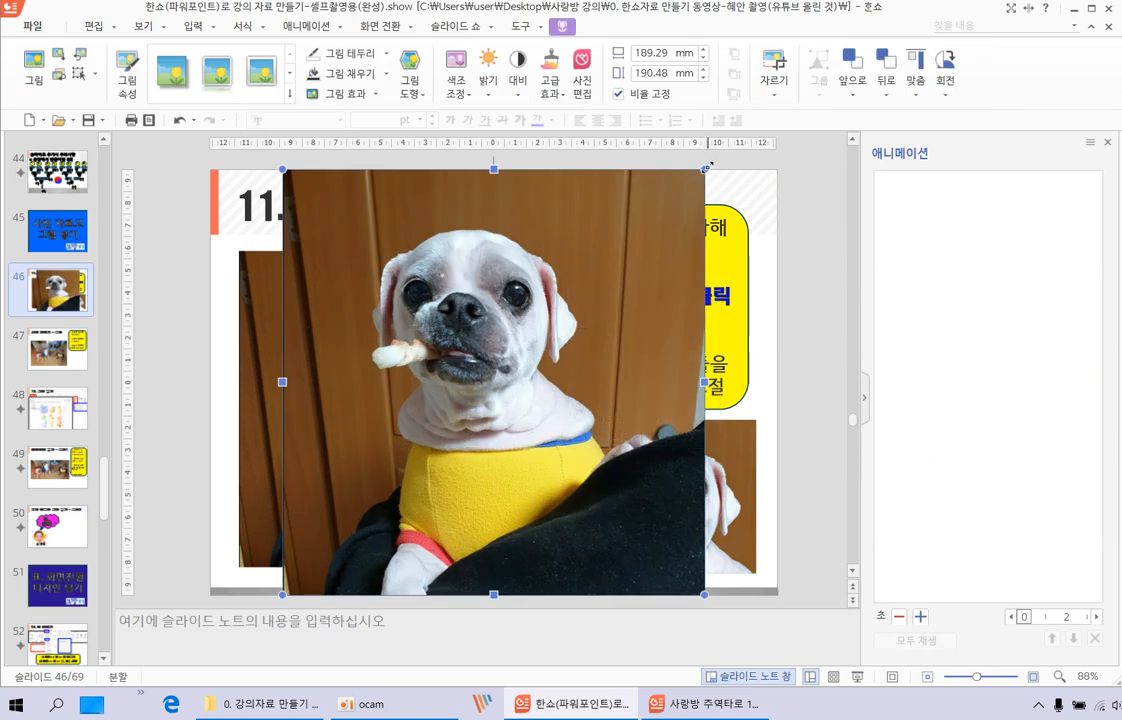
left_click_drag(704, 166, 504, 301)
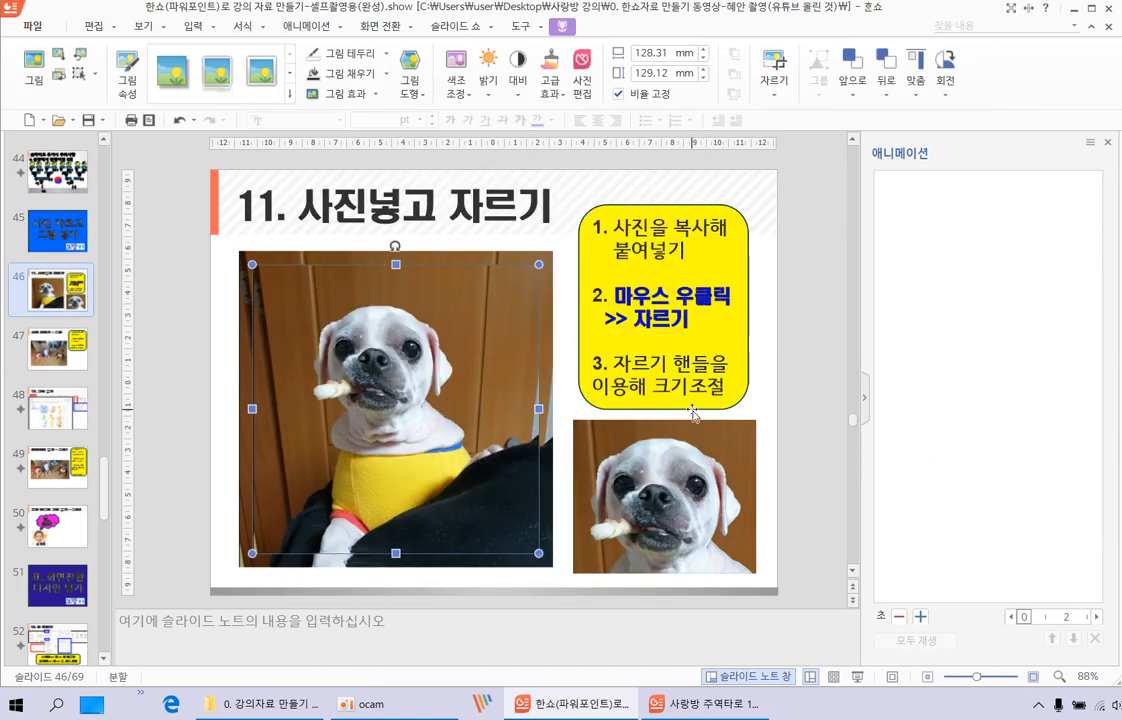
left_click(693, 413)
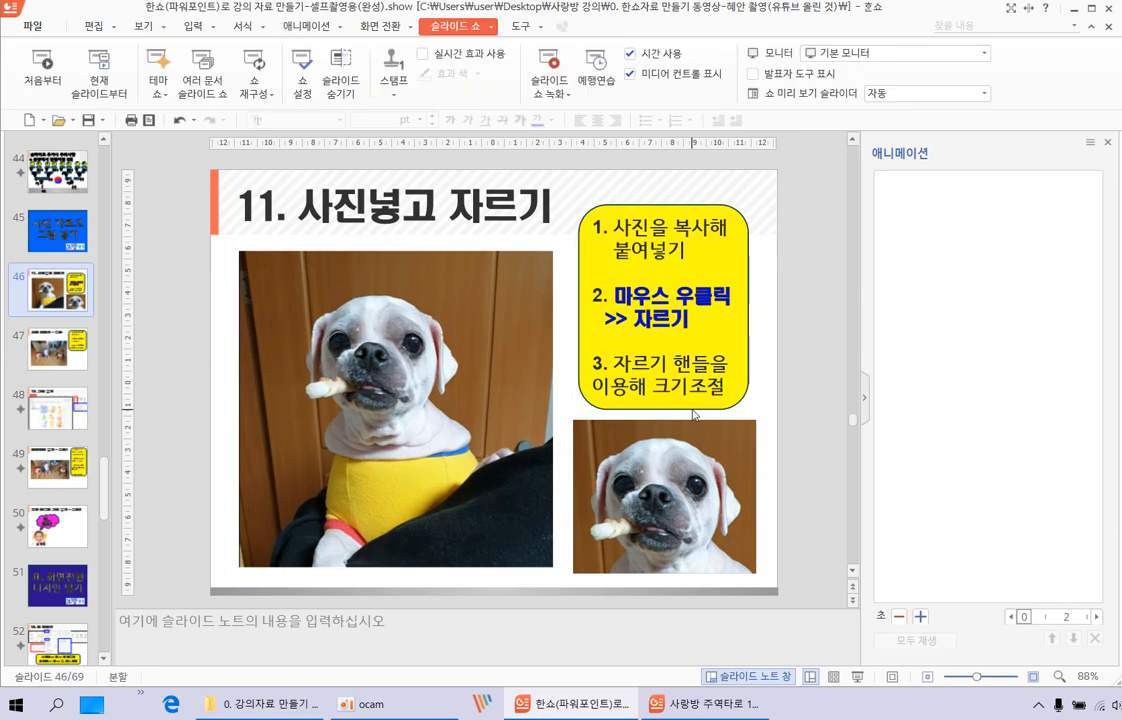
Activate cropping (자르기) on the large dog picture on slide 46
left_click(513, 292)
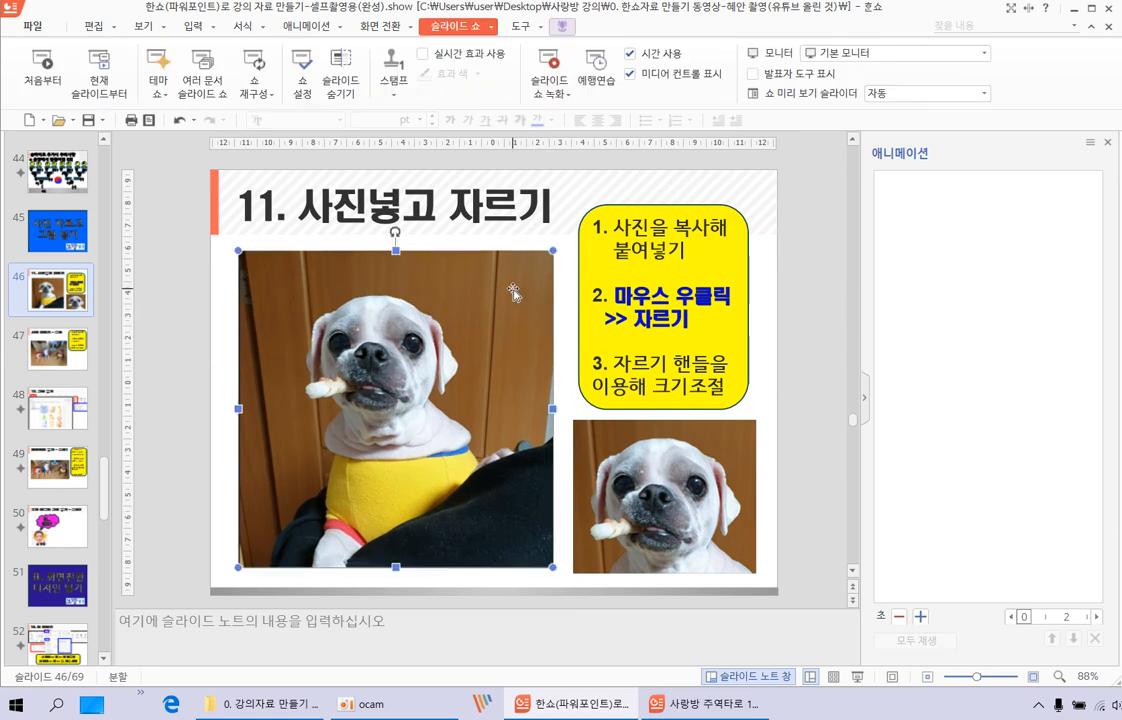
right_click(513, 292)
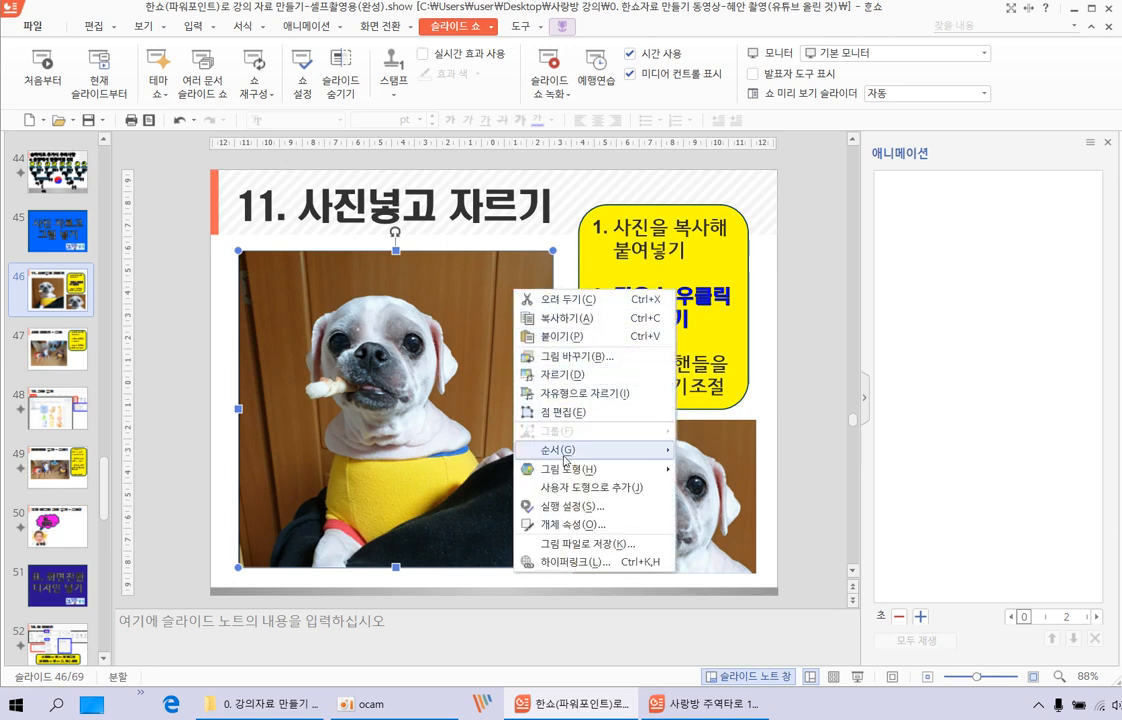
left_click(564, 375)
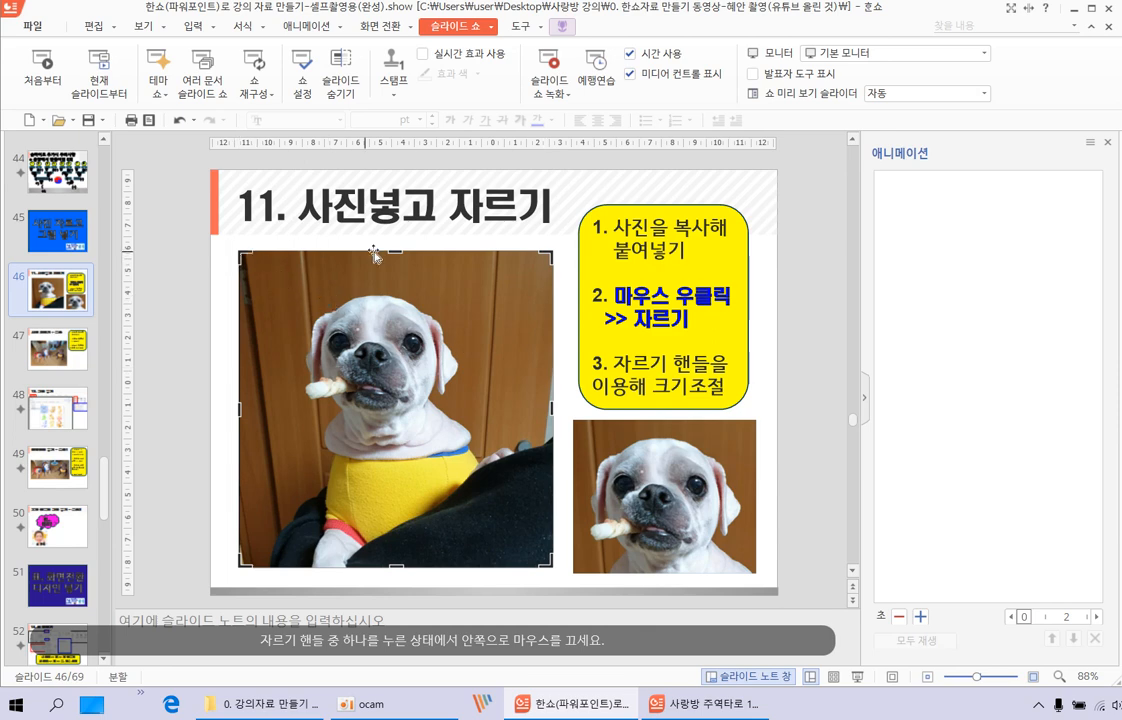
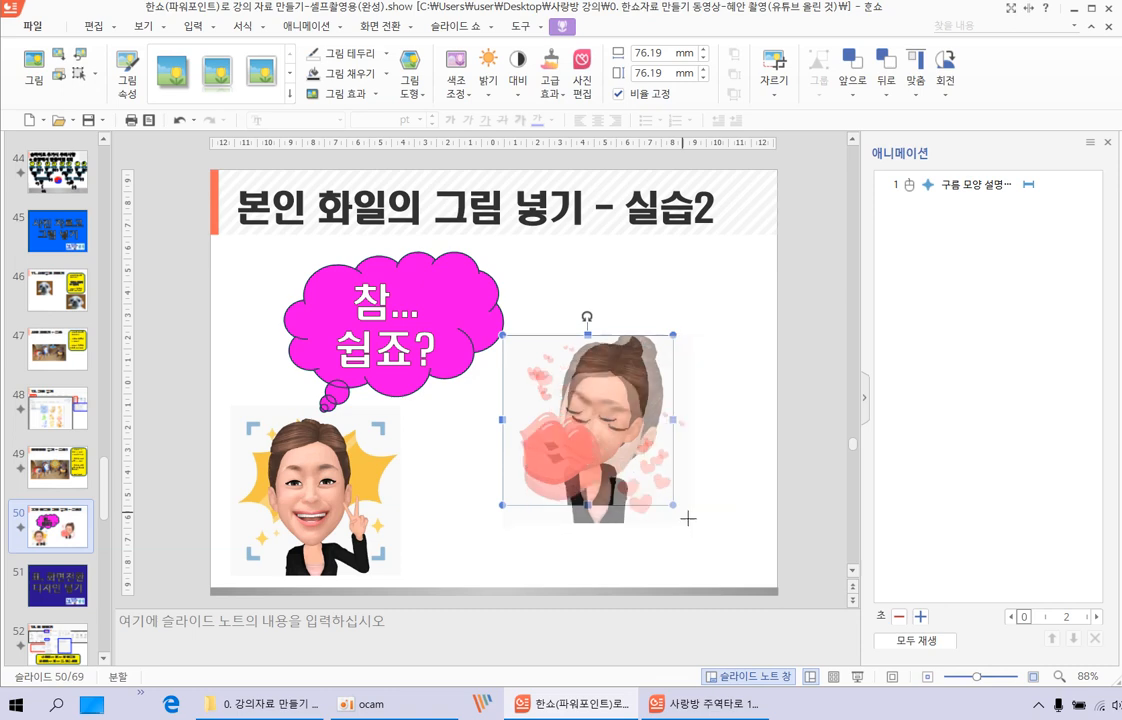
Move the kissing character picture to the lower-right area of slide 50 at about 71 × 71 mm
left_click_drag(611, 427, 689, 487)
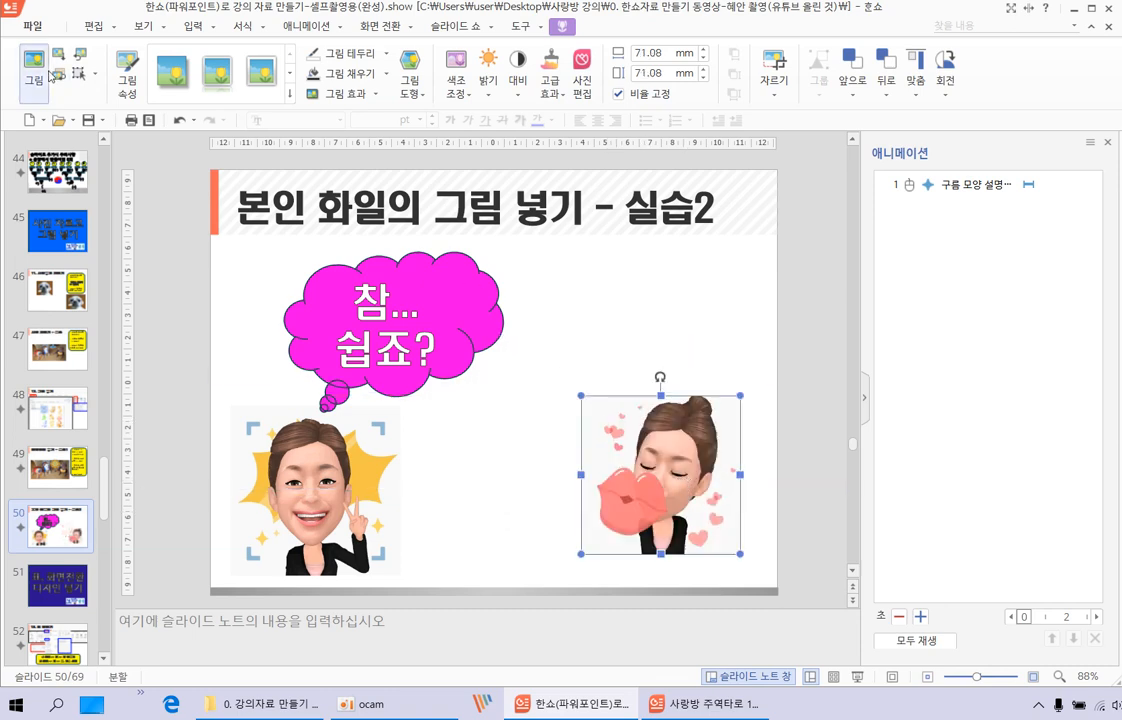
Run the slide show from the current slide through 13. 표 만들기 to 표 만들기 - 실습, and end it there
left_click(455, 26)
left_click(100, 68)
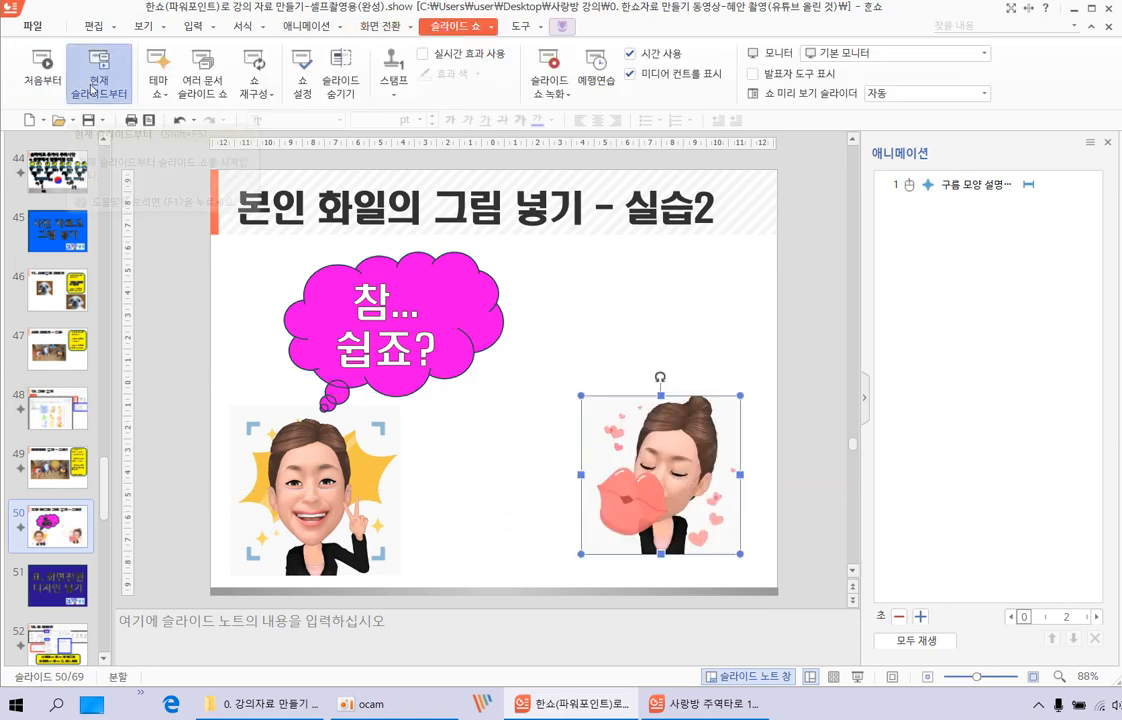
key("Return")
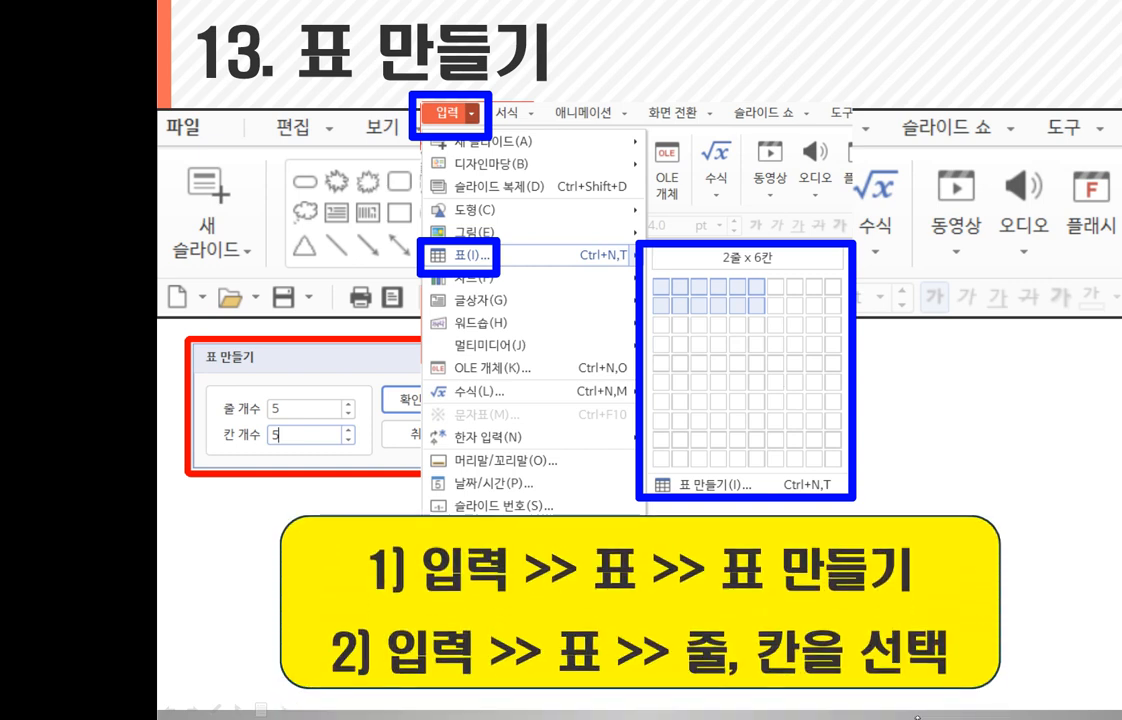
key("Right")
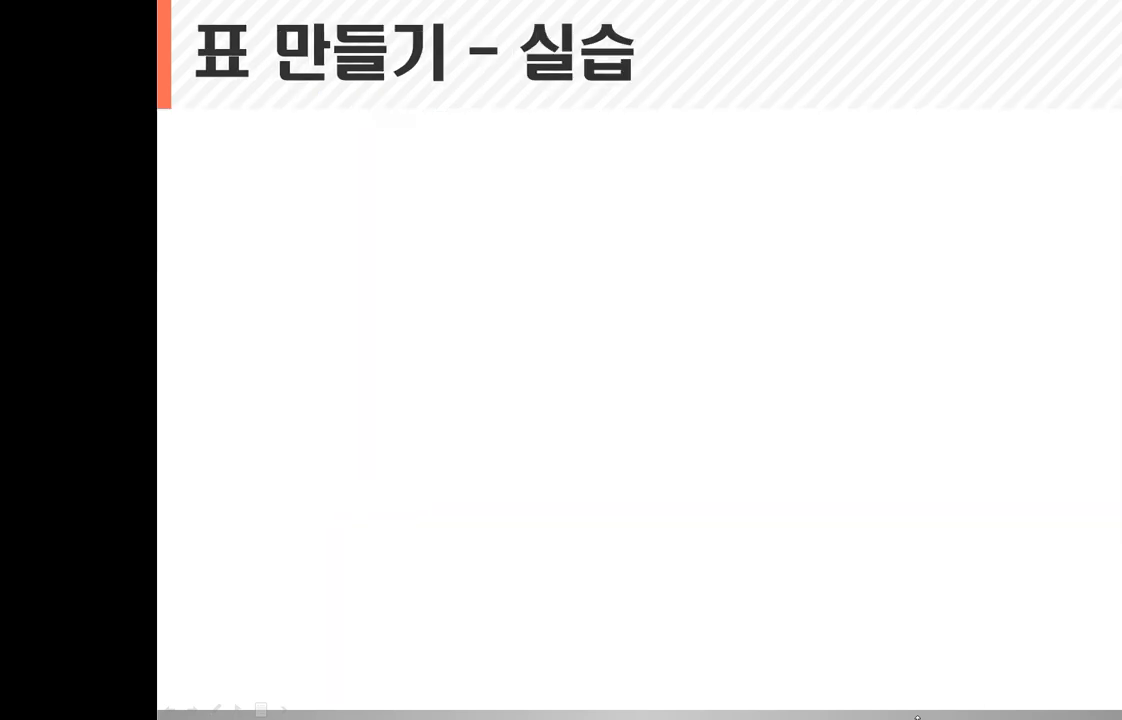
key("Escape")
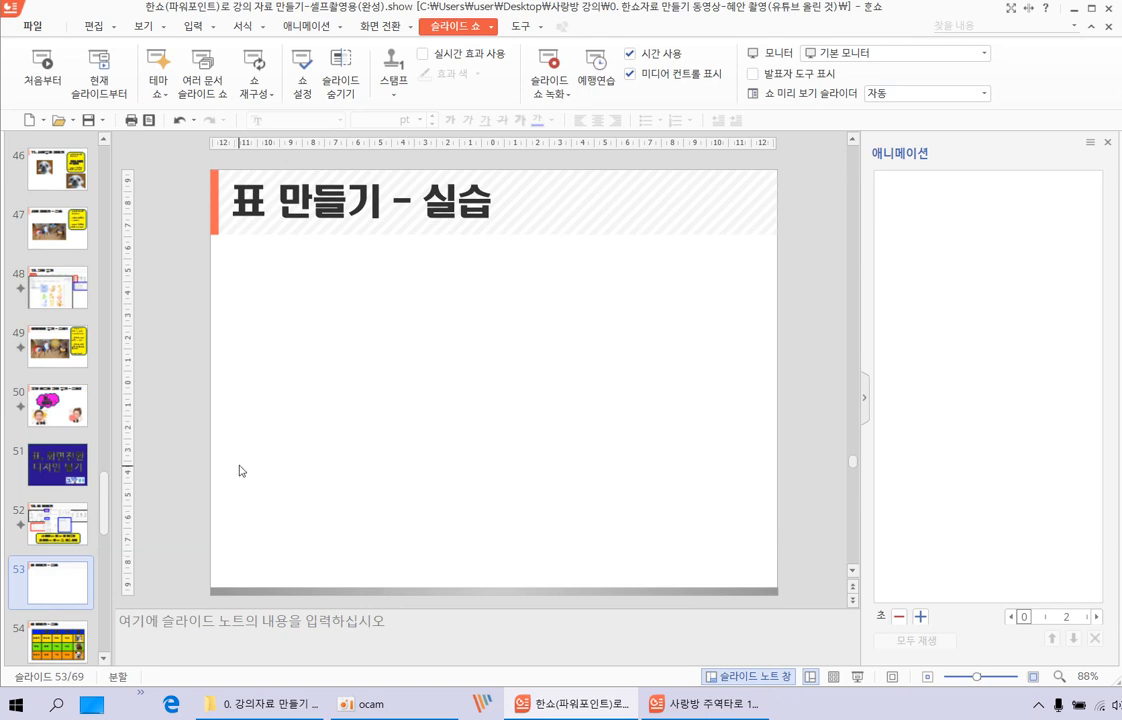
Insert a table of three rows and two columns on slide 53 and resize it to about 9.5 cm wide and 10.5 cm high
left_click(193, 27)
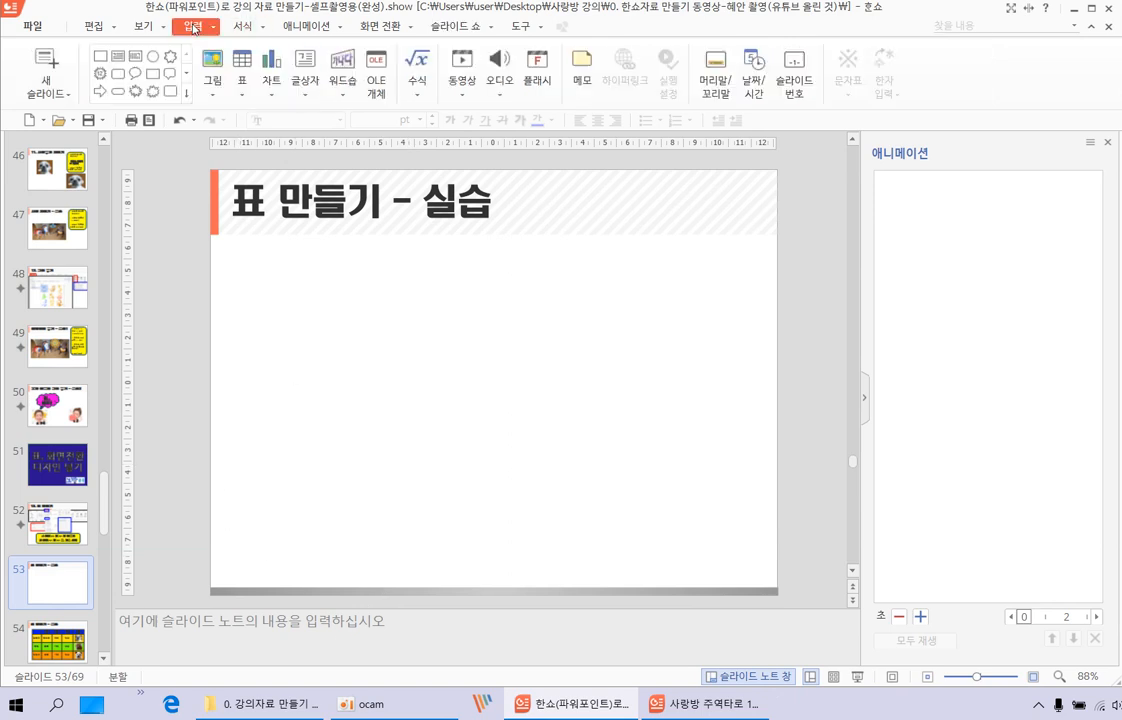
left_click(241, 68)
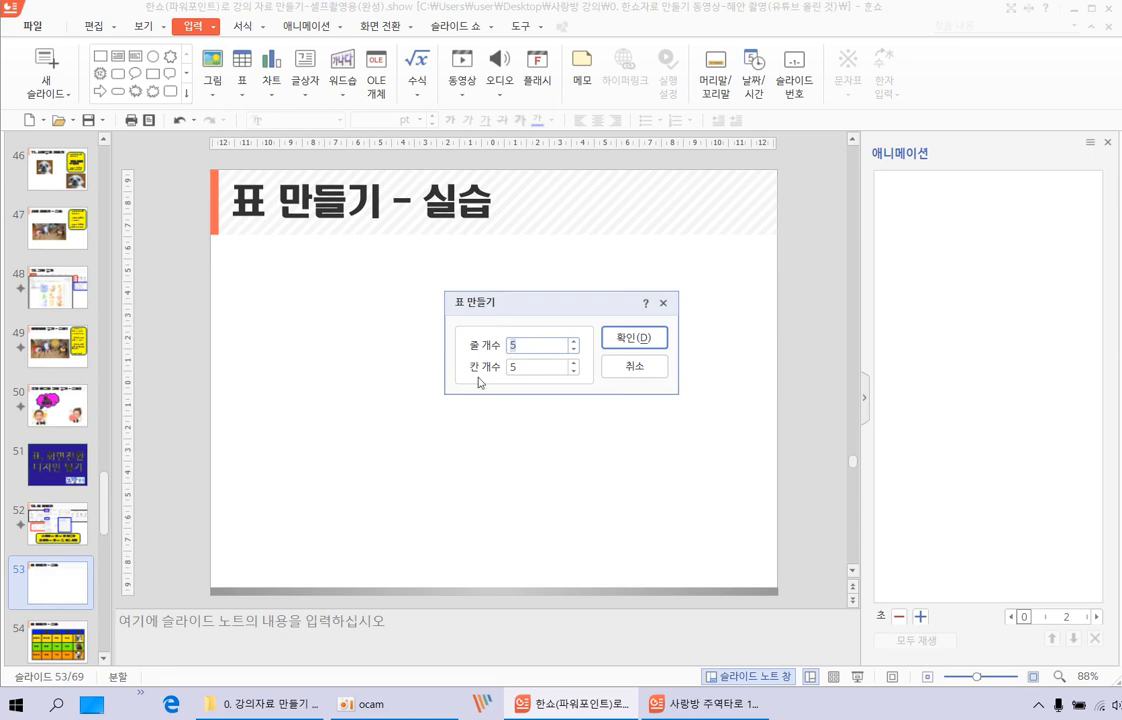
key("Tab")
left_click(633, 340)
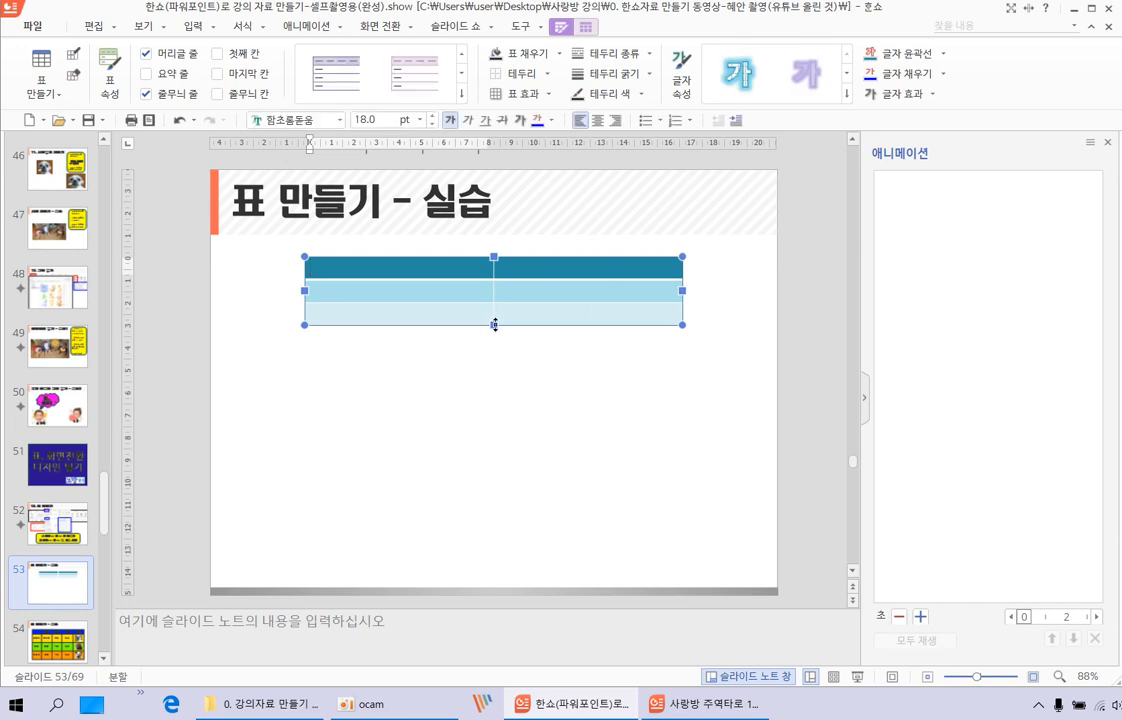
left_click_drag(494, 324, 485, 492)
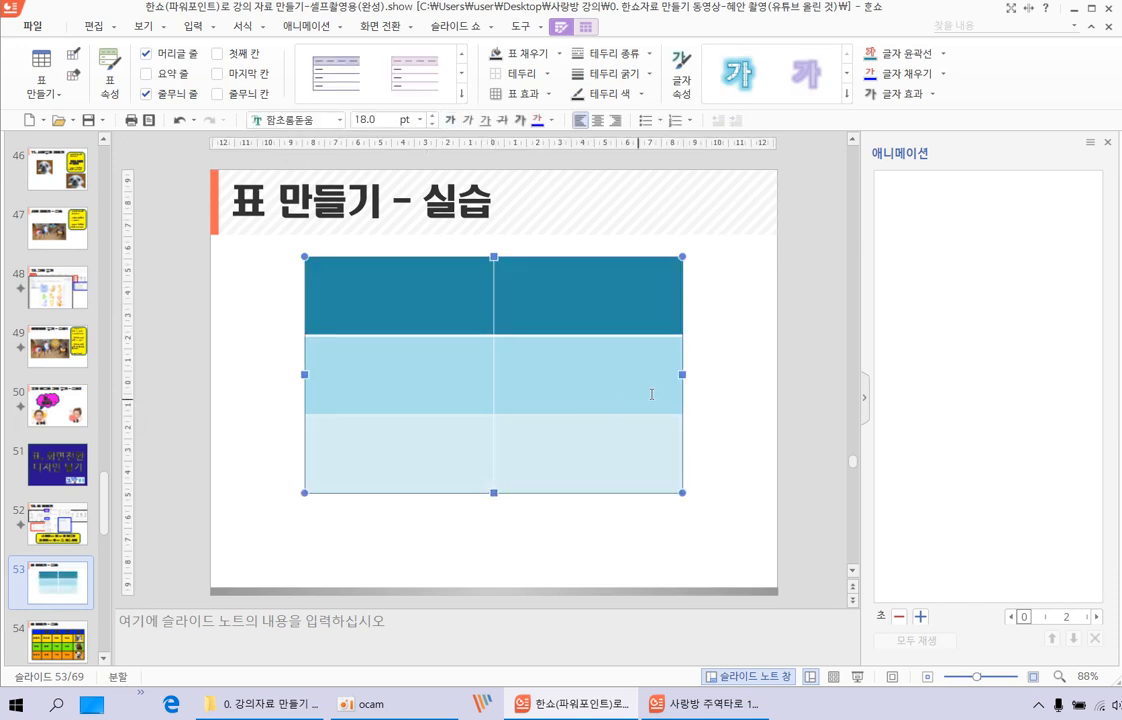
left_click_drag(682, 374, 519, 396)
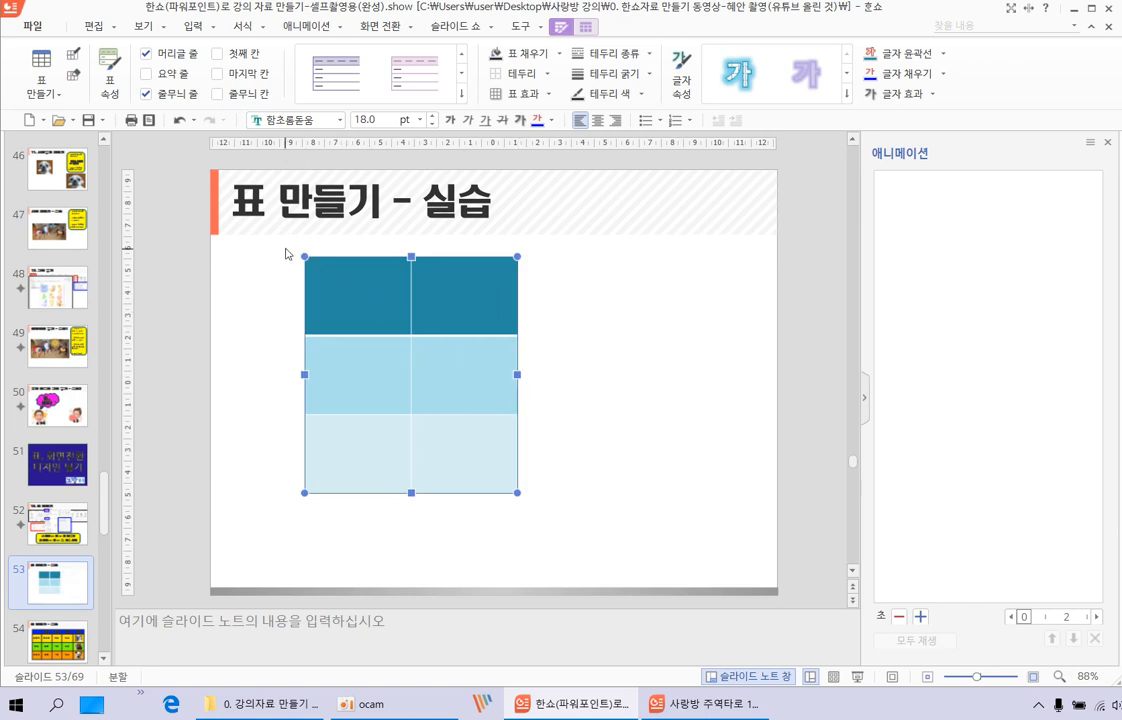
Open the table's object properties (개체 속성) and apply all borders to the upper-right cell
left_click_drag(285, 248, 573, 543)
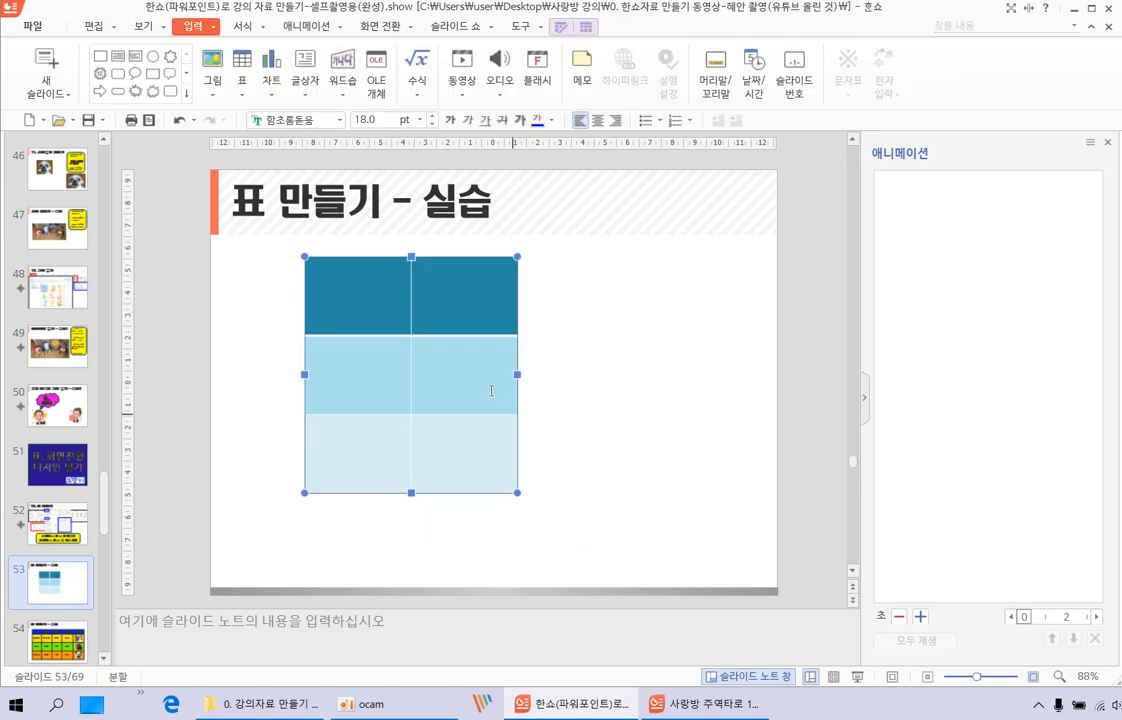
right_click(490, 307)
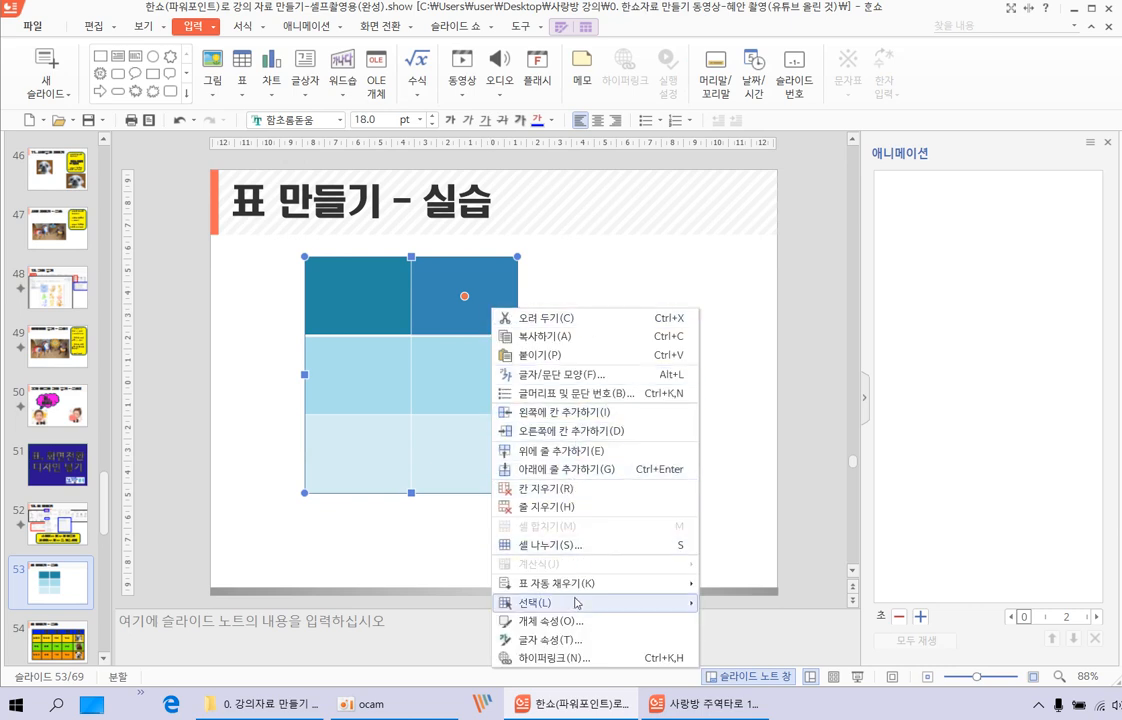
mouse_move(576, 603)
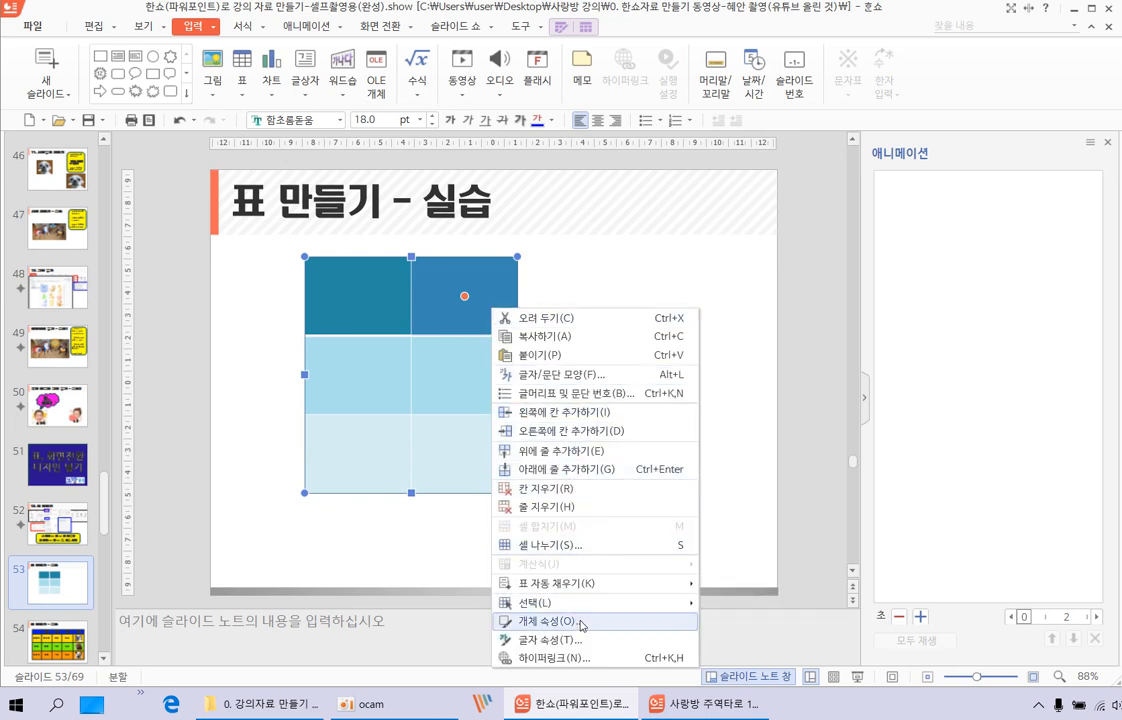
left_click(581, 622)
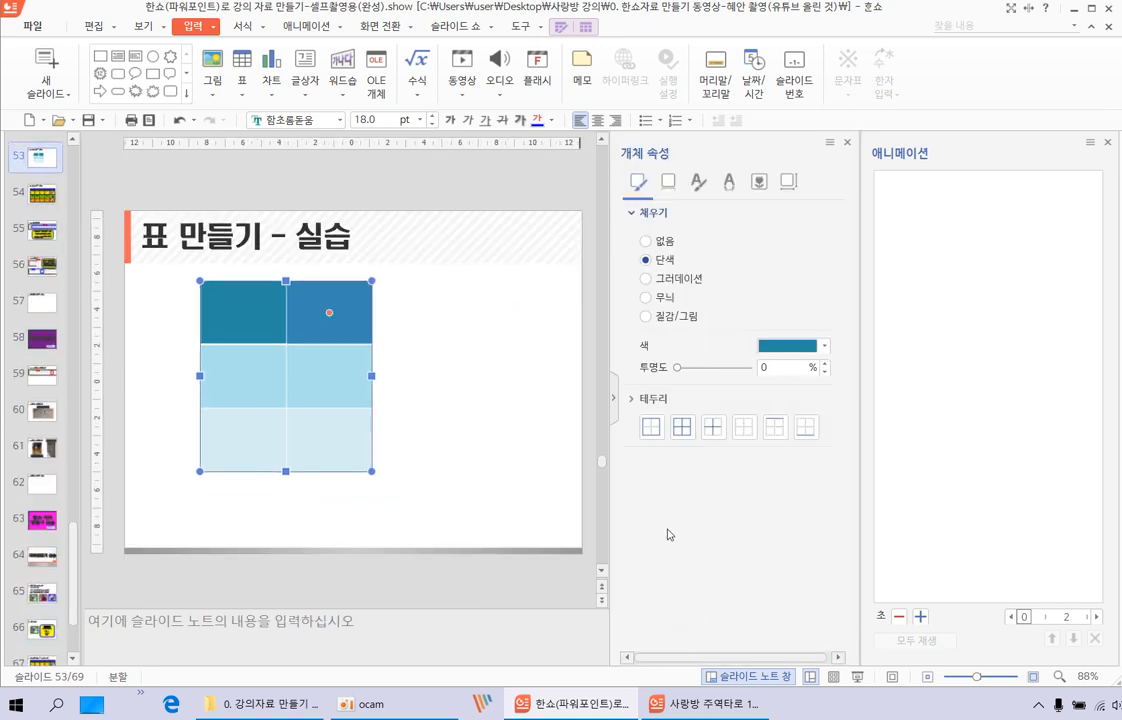
left_click(682, 427)
Set the background of slide 53 to the preset light pink-purple color
left_click(521, 400)
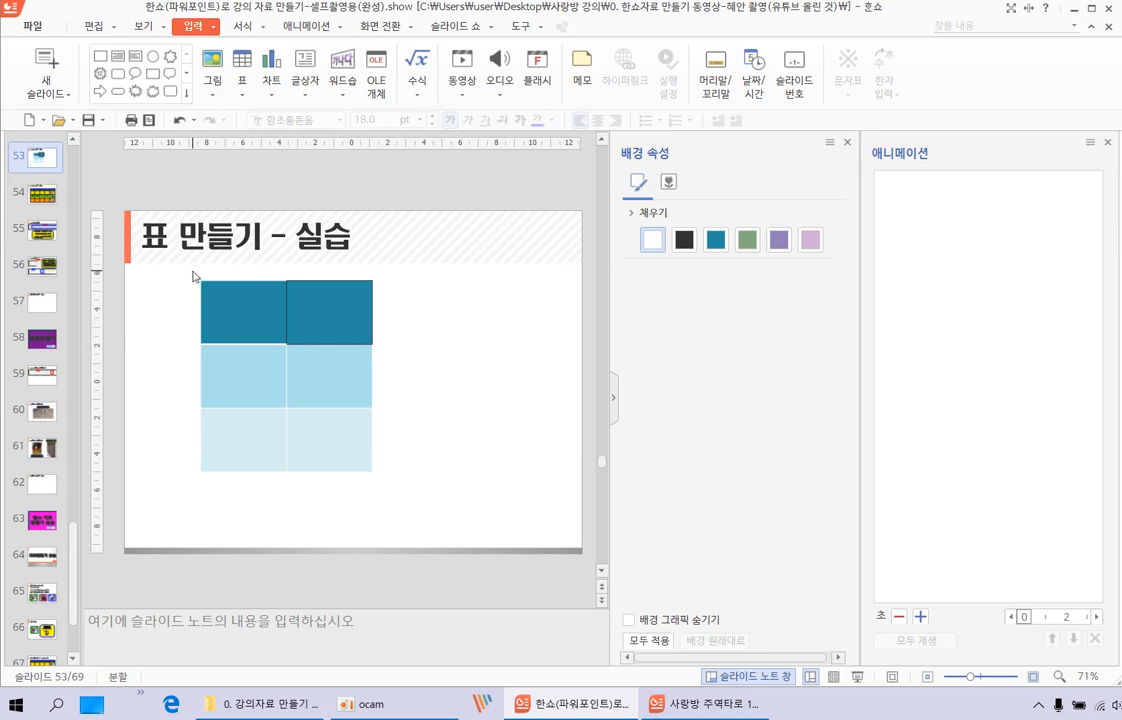
left_click_drag(427, 265, 258, 524)
left_click(811, 239)
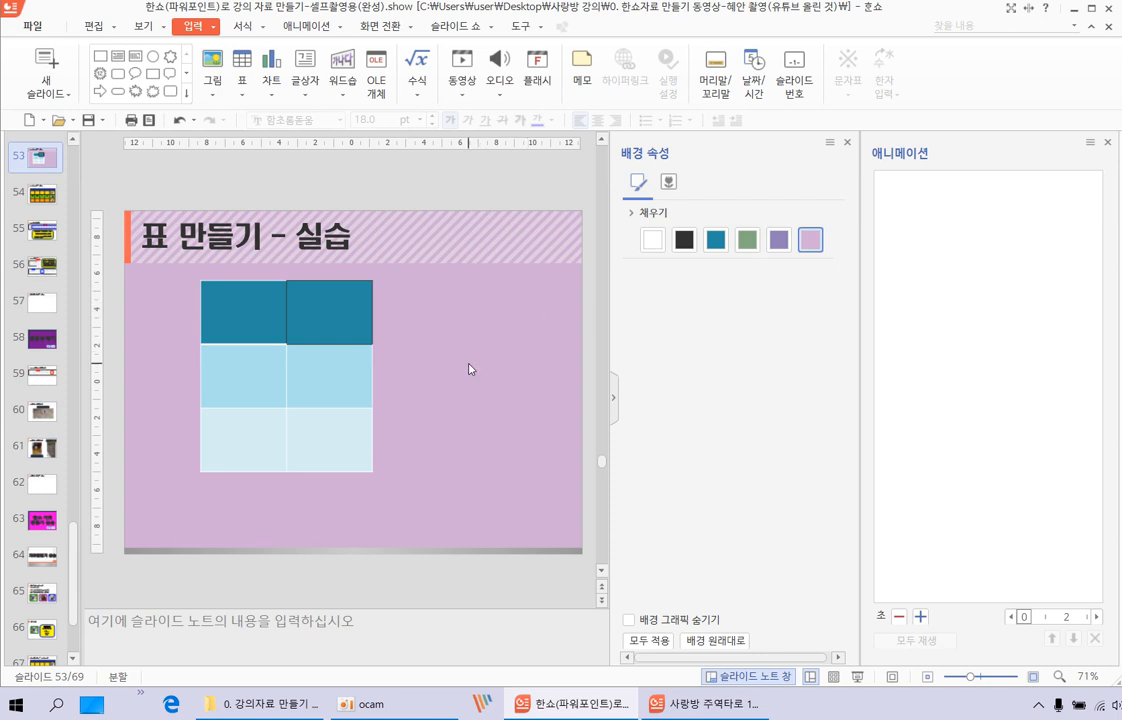
Select the whole table on slide 53 and apply all borders to its cells
left_click(246, 282)
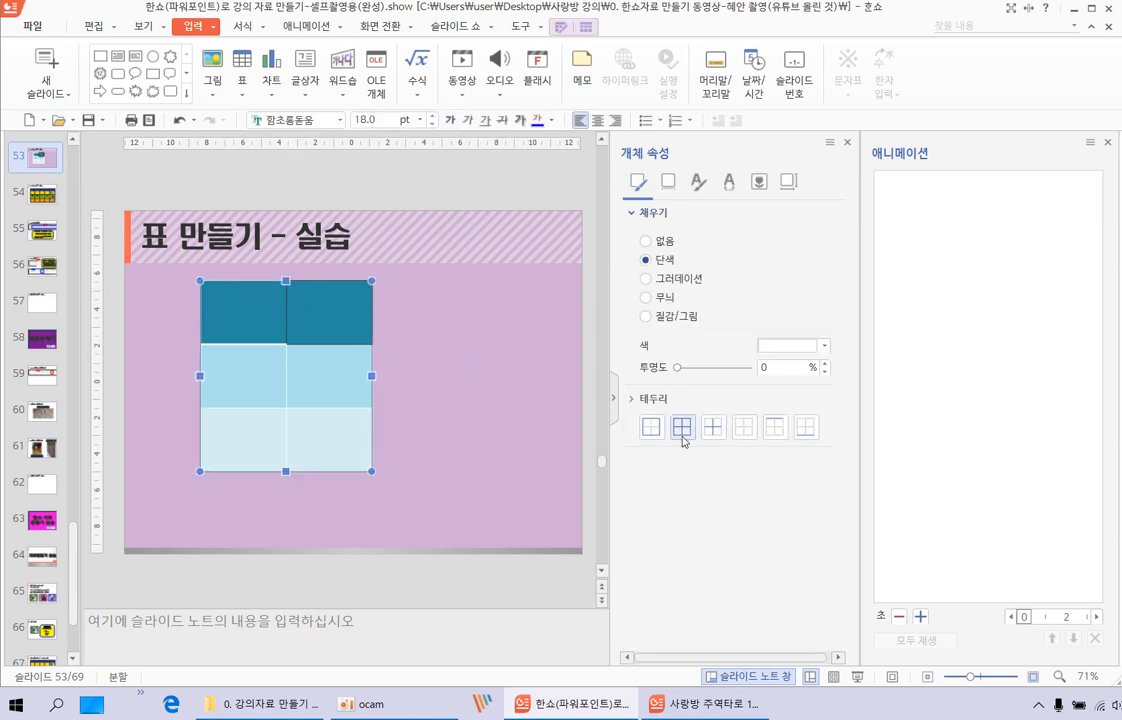
left_click(455, 183)
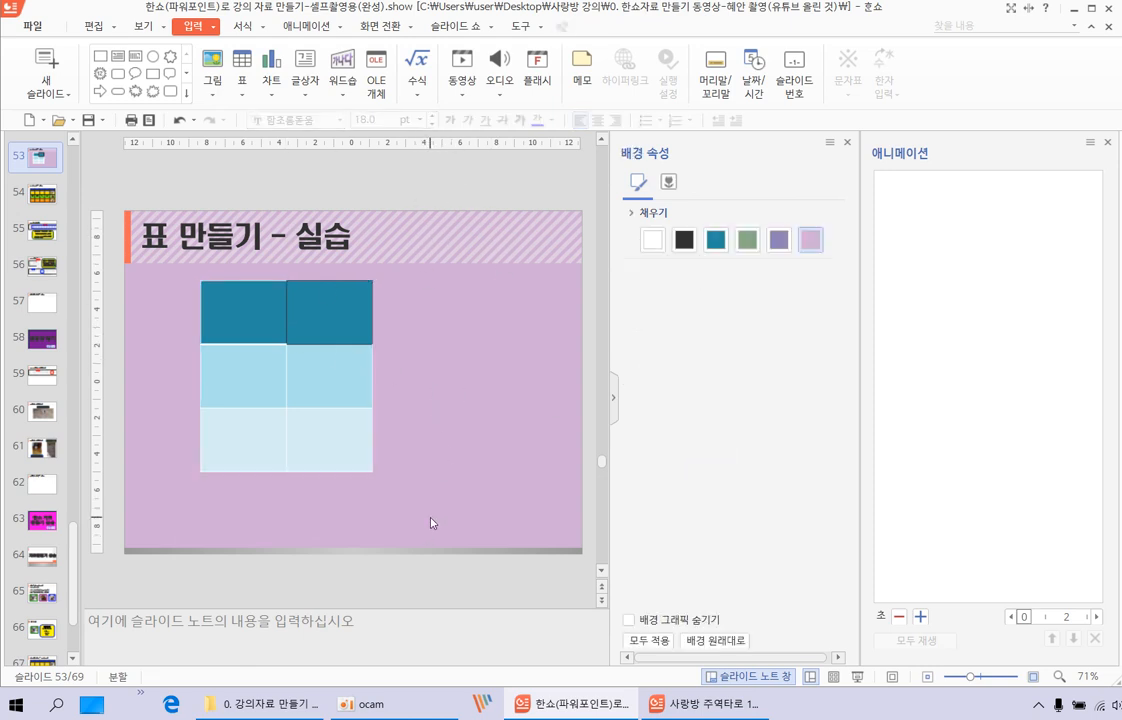
left_click_drag(431, 522, 196, 256)
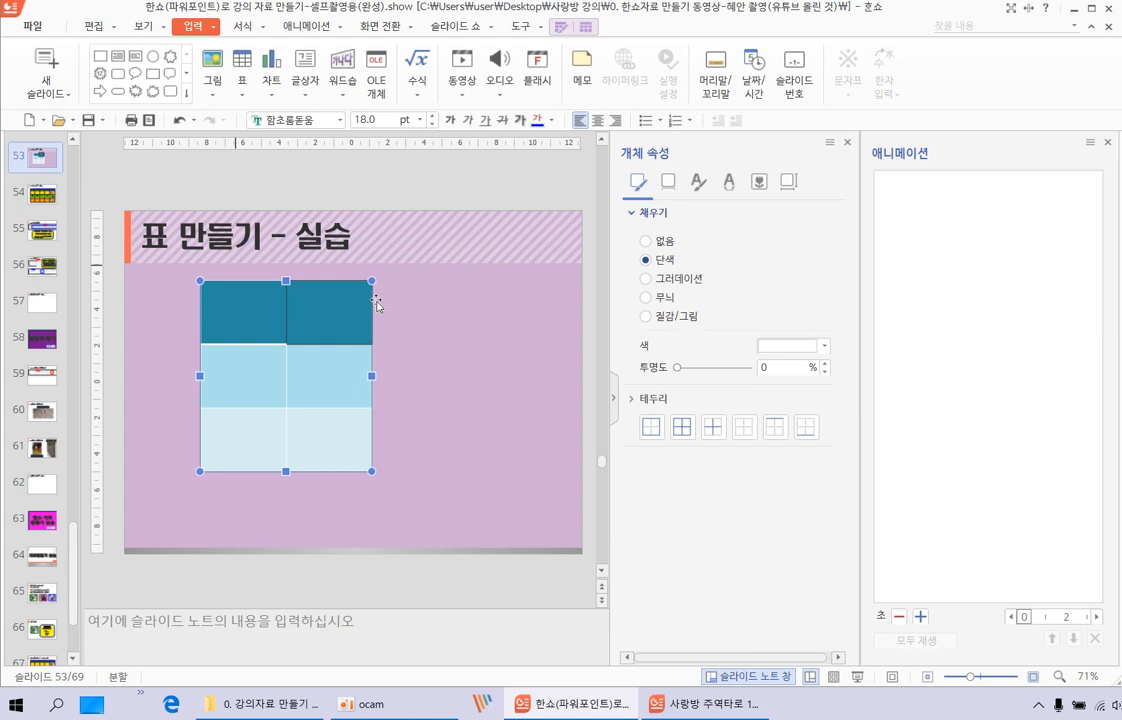
left_click(684, 429)
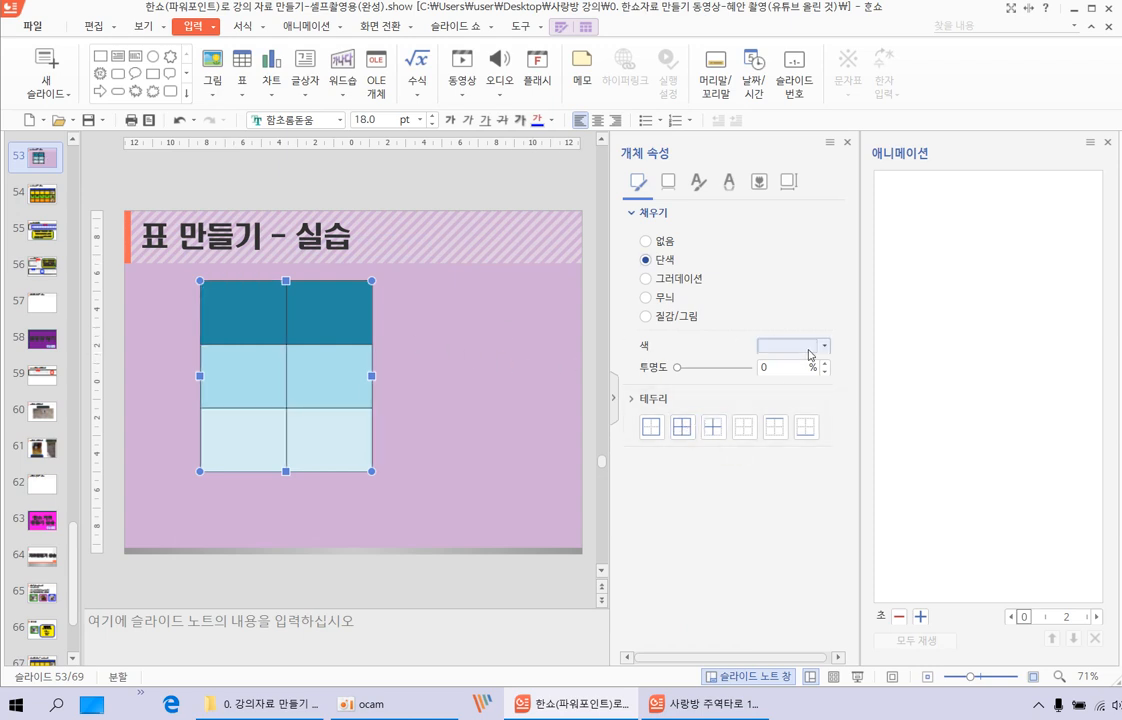
Fill all cells of the table with solid orange and deselect it
left_click(826, 346)
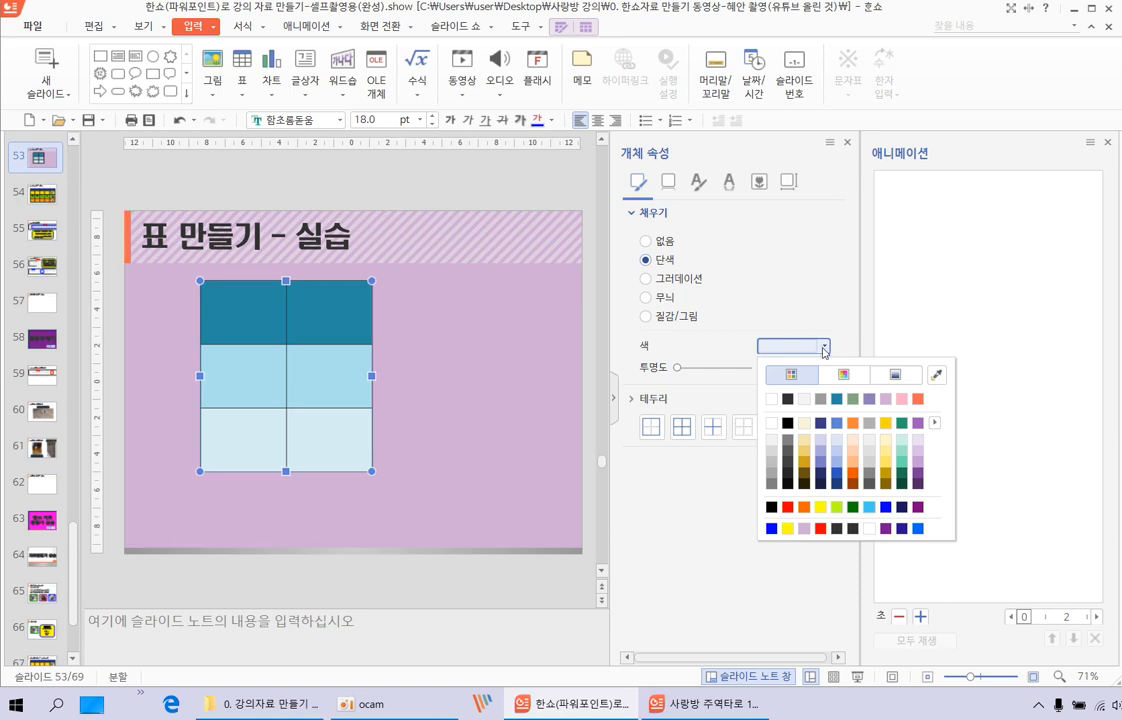
left_click(804, 507)
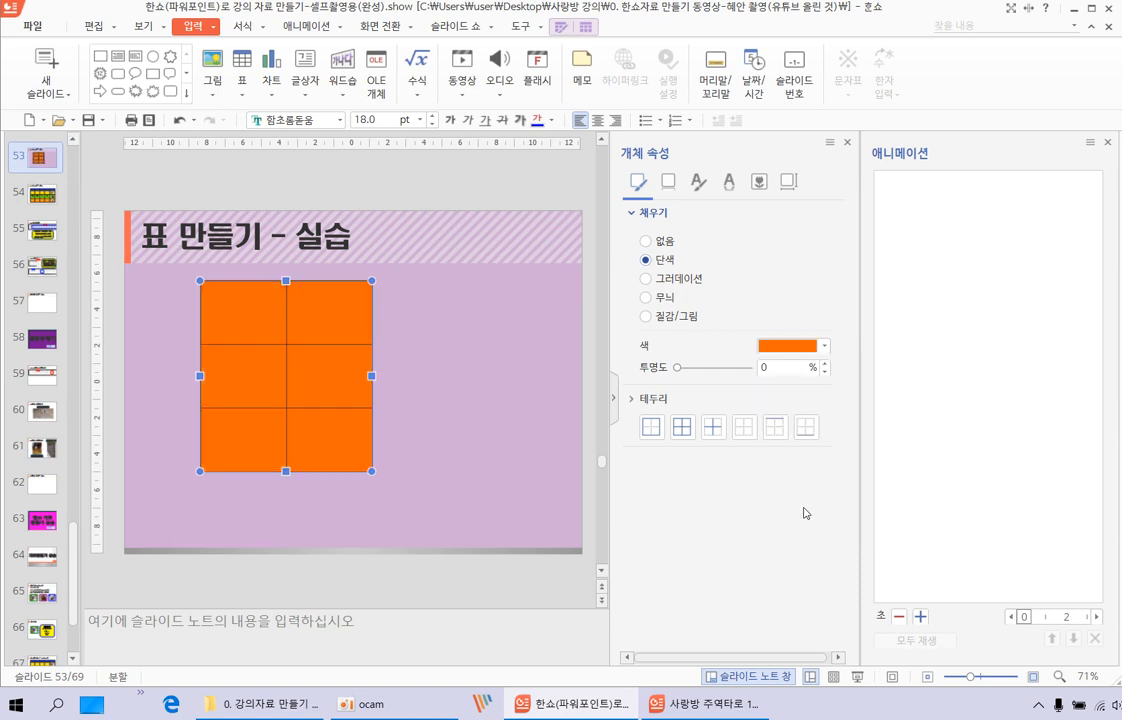
left_click(485, 195)
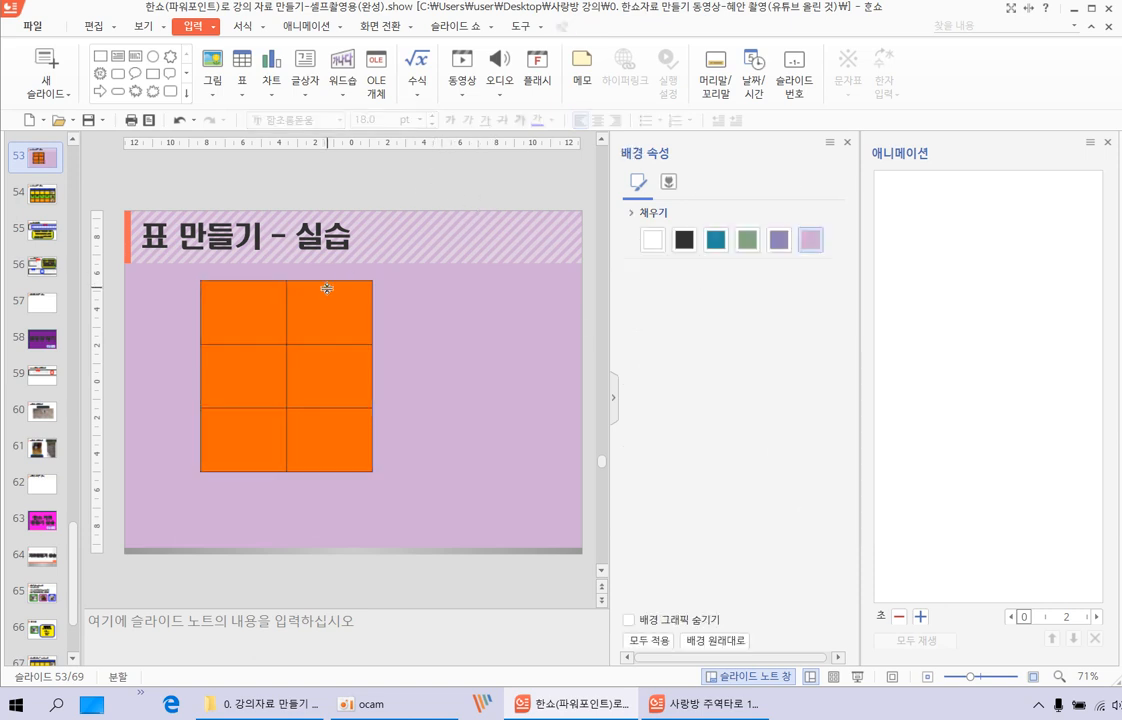
View the finished dog table on slide 54 with the side panes collapsed, and point out its three photos by selecting them
left_click(43, 193)
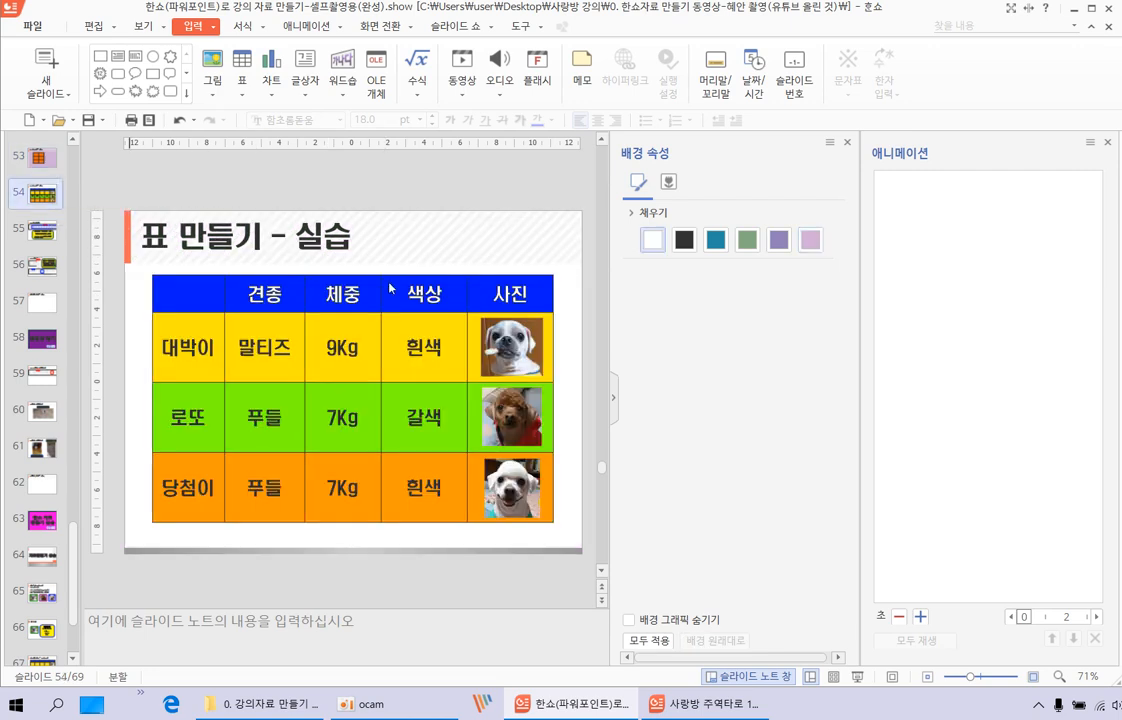
left_click(615, 400)
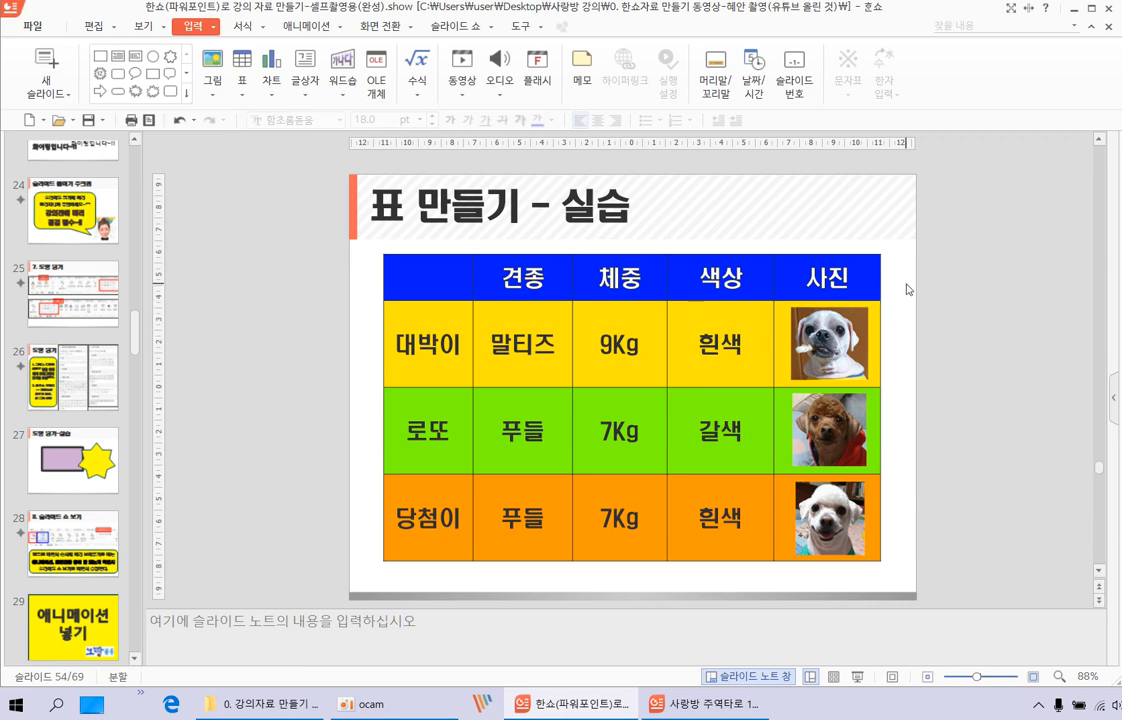
left_click_drag(888, 307, 757, 580)
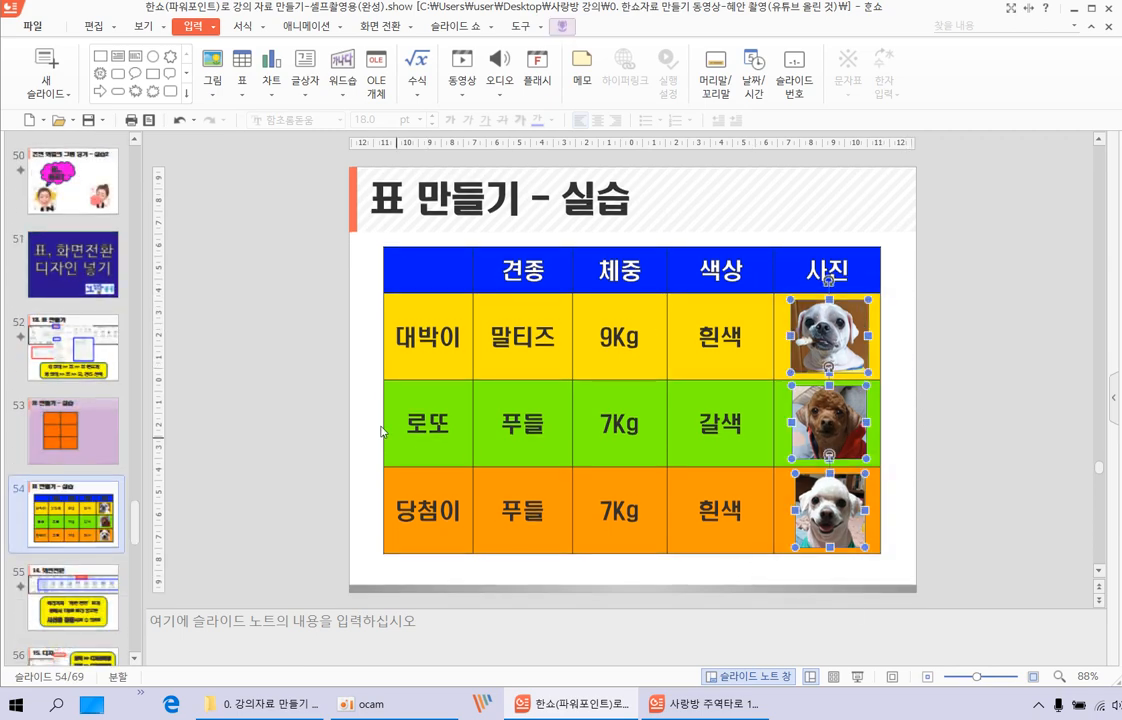
left_click(305, 318)
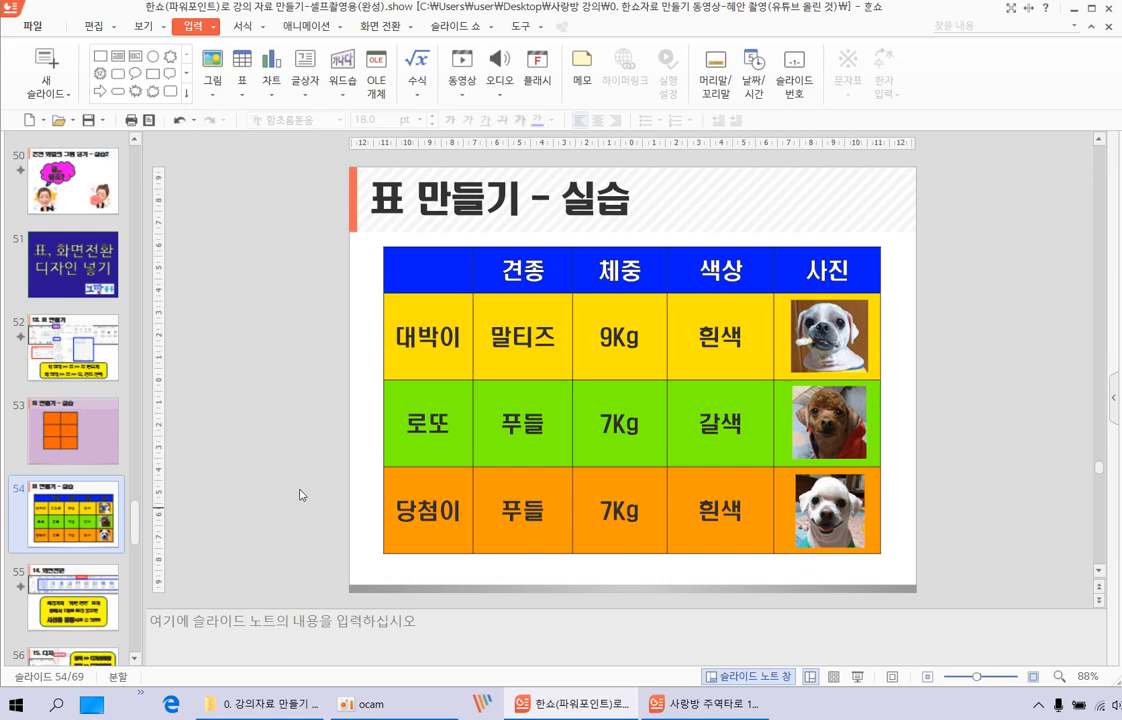
Switch to the overview of all slides (여러 슬라이드) and open slide 31, 문장의 애니메이션 효과
left_click(141, 26)
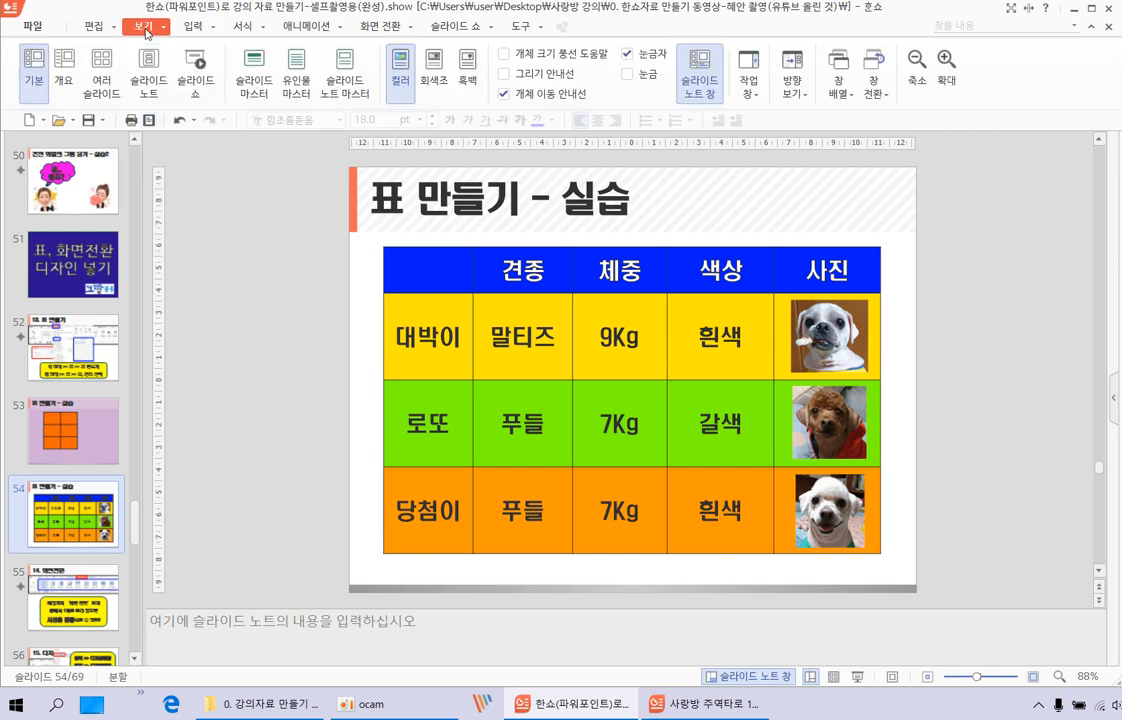
left_click(113, 79)
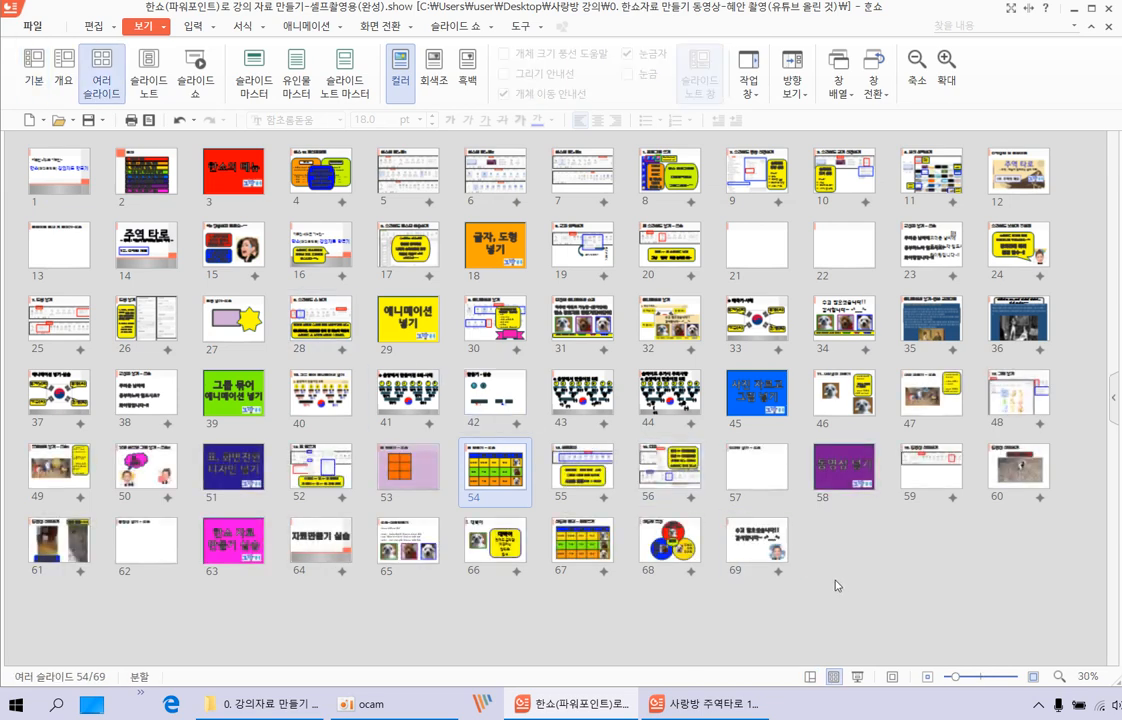
left_click(586, 333)
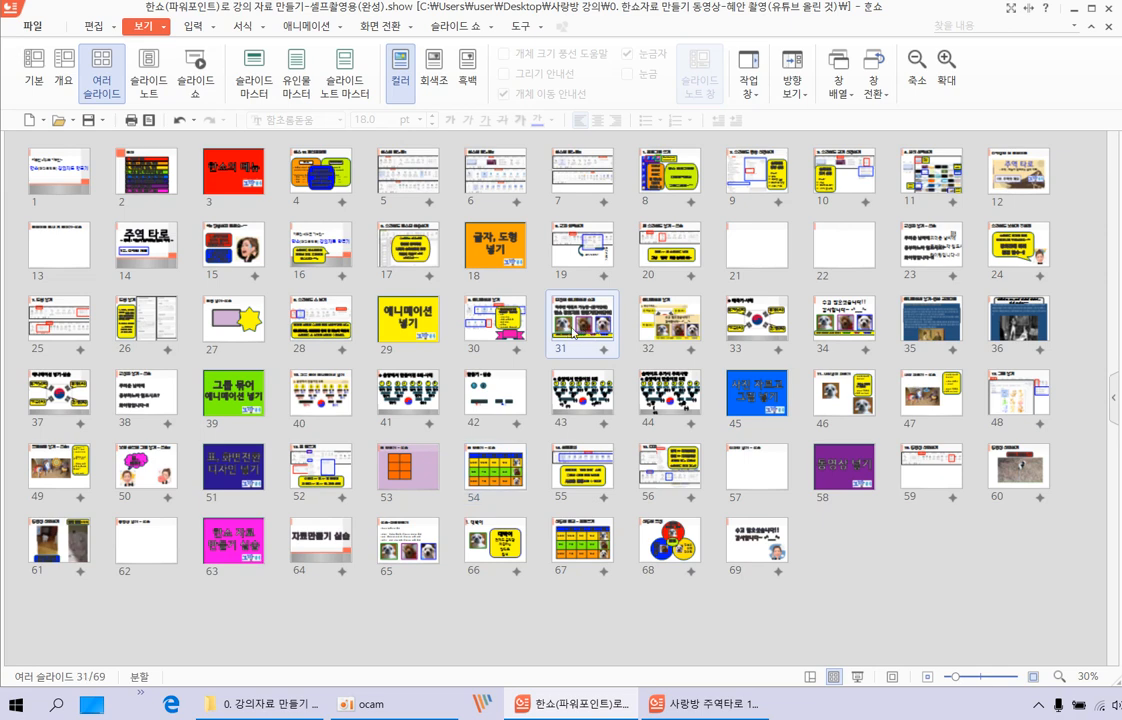
double_click(586, 325)
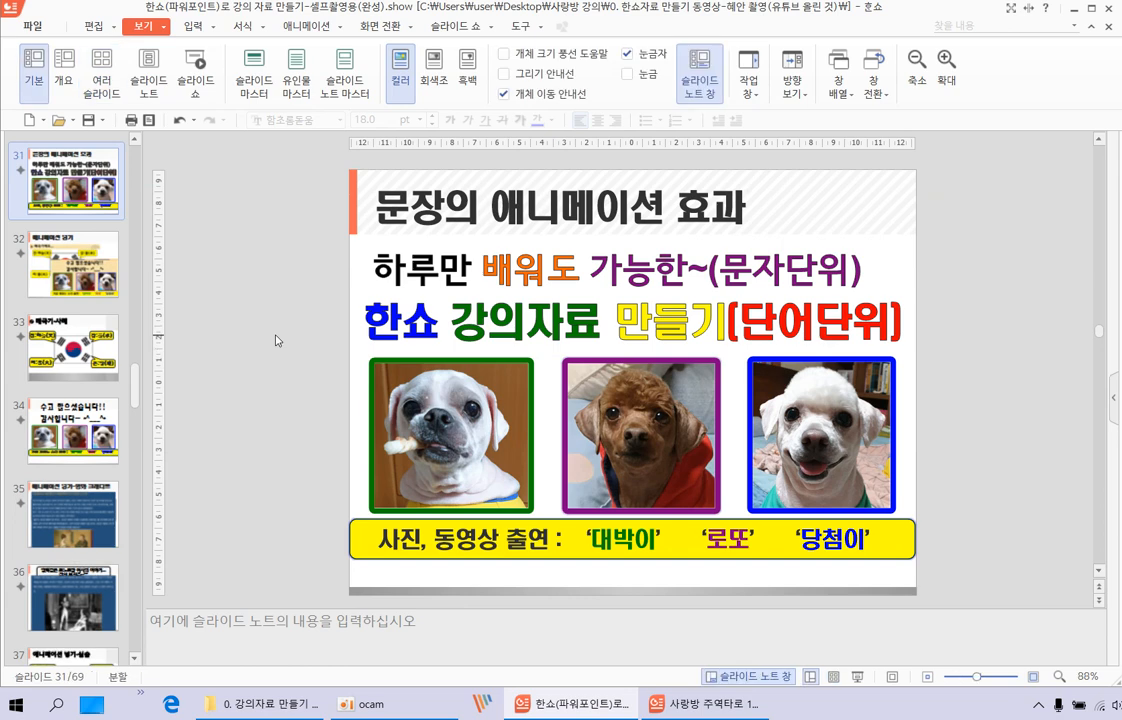
Select the three framed dog photos on slide 31, show their copy command (복사하기), and deselect them
left_click_drag(276, 335, 936, 537)
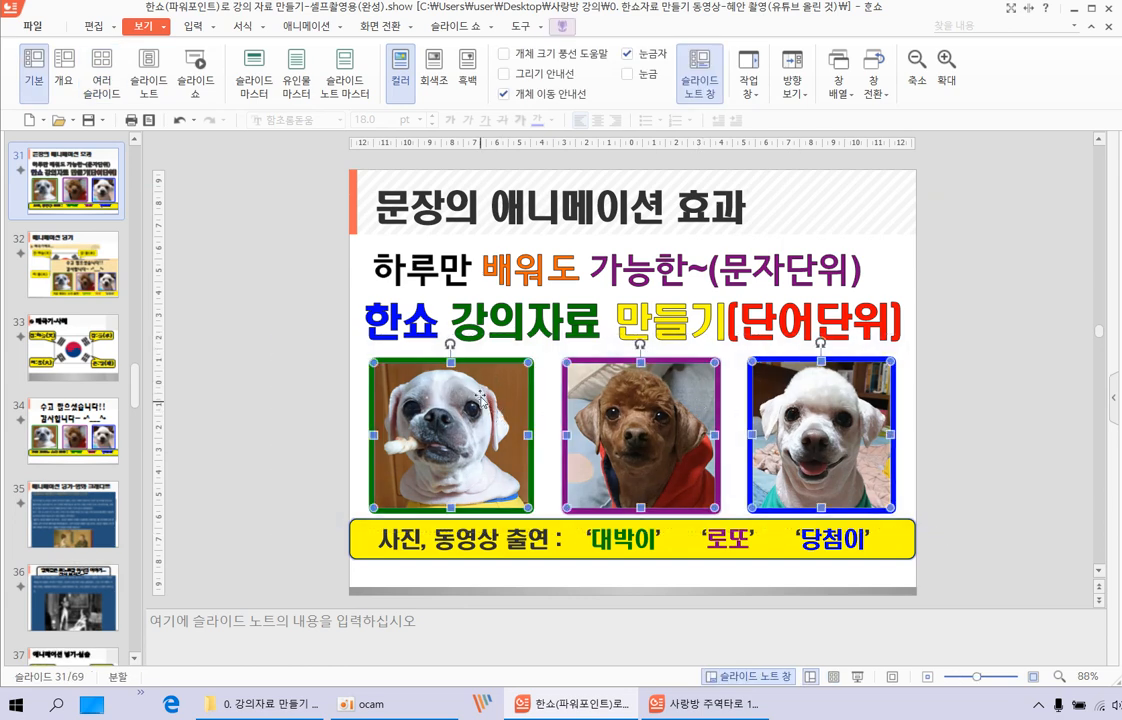
right_click(502, 380)
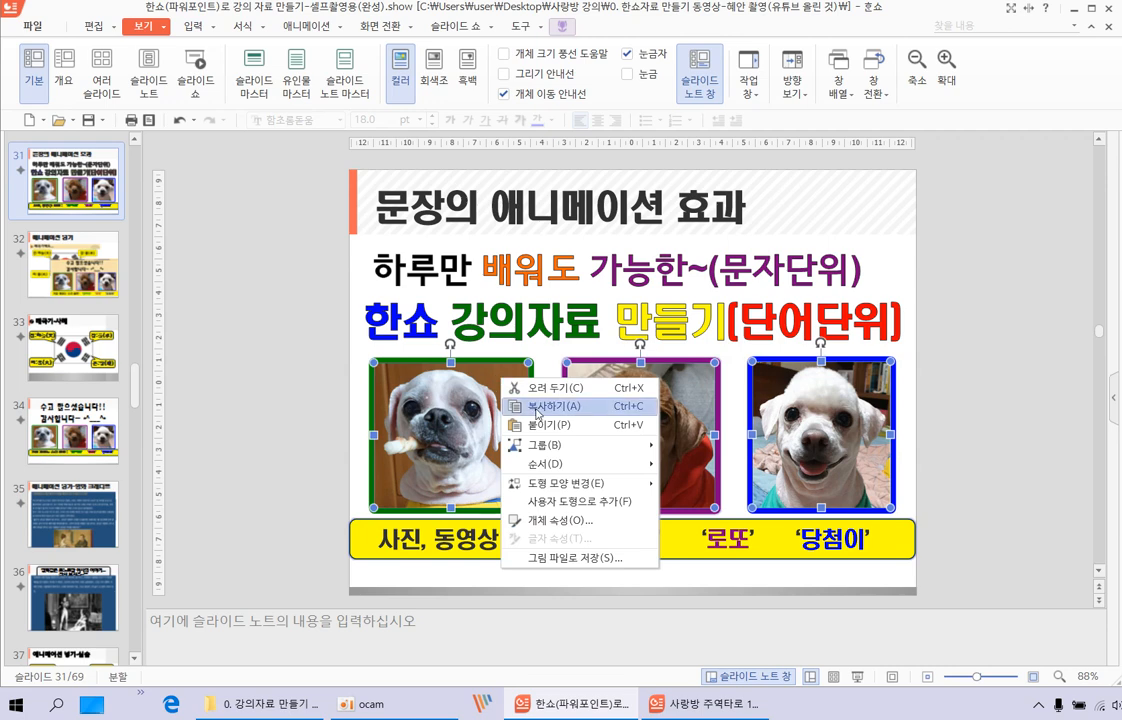
left_click(262, 404)
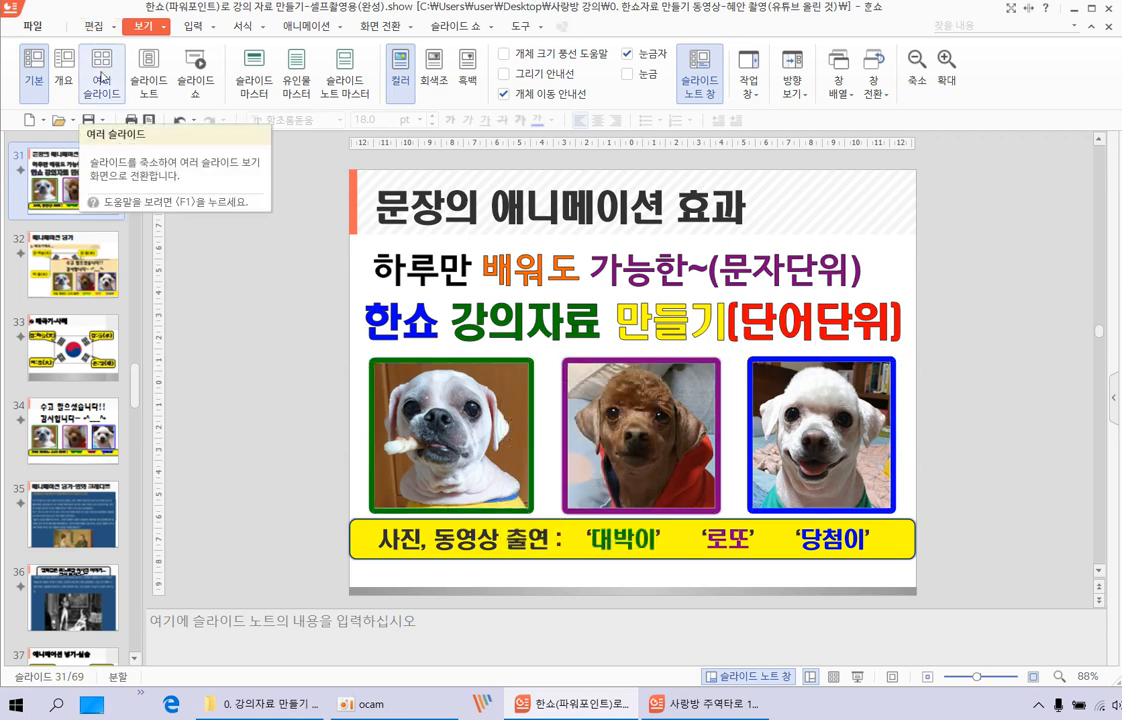
Return to slide 54, 표 만들기 – 실습, from the overview of all slides and paste the three copied framed dog photos there
left_click(101, 77)
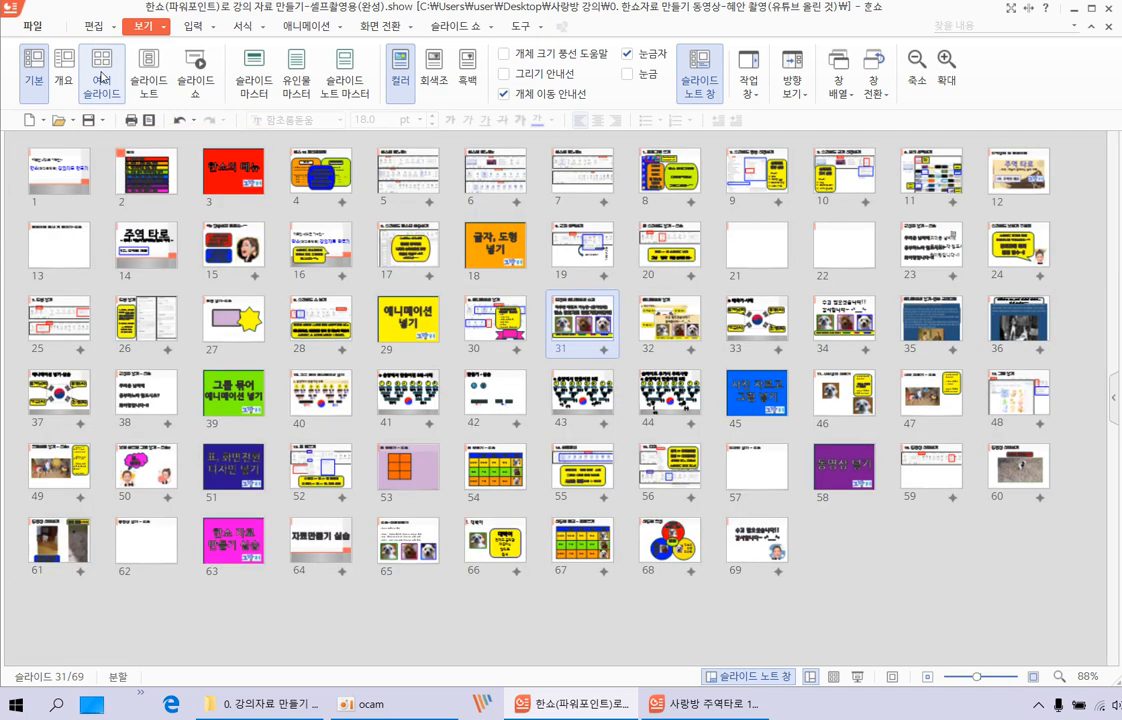
left_click(494, 472)
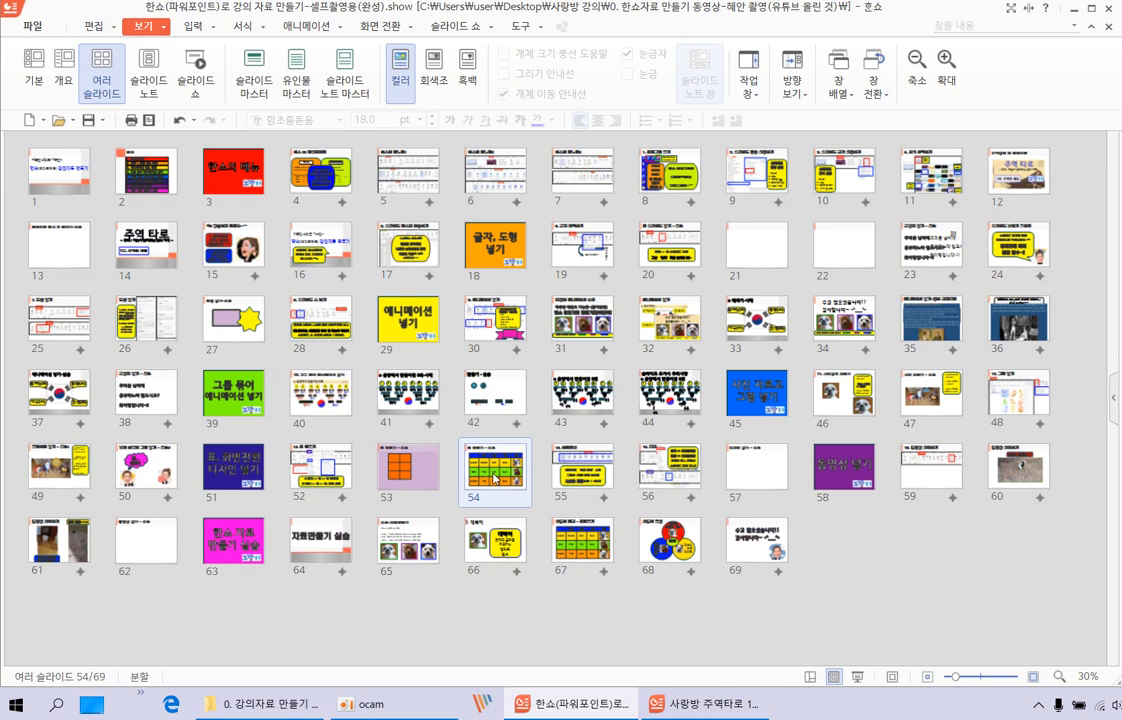
double_click(494, 478)
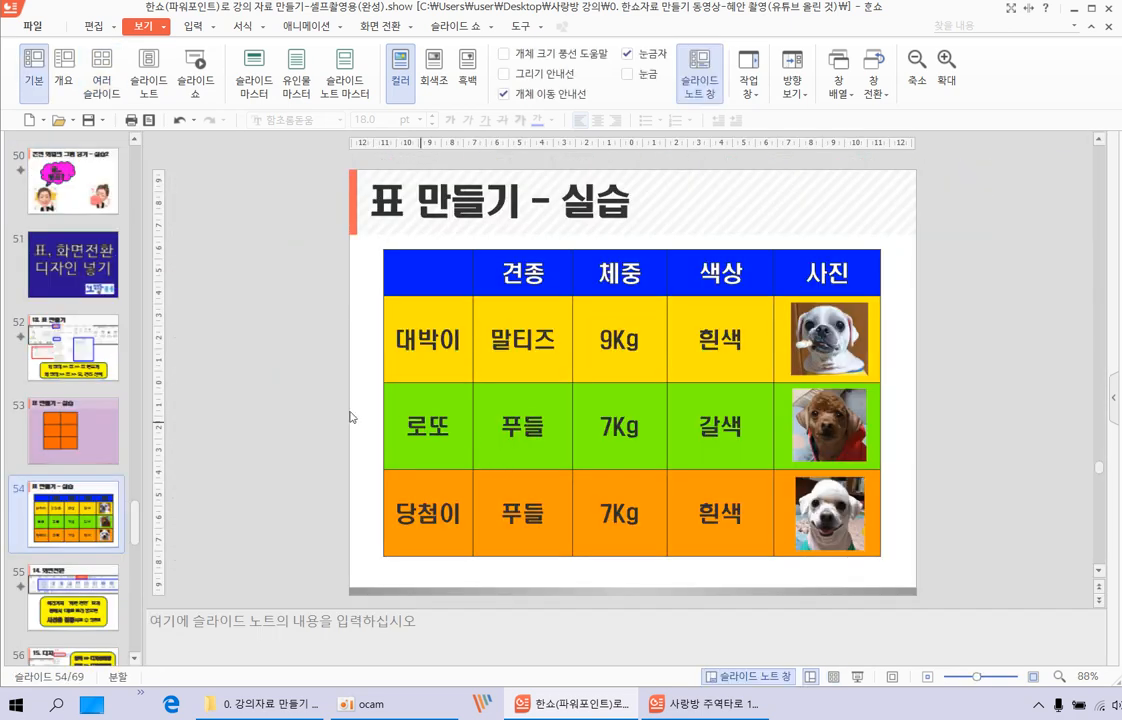
right_click(275, 305)
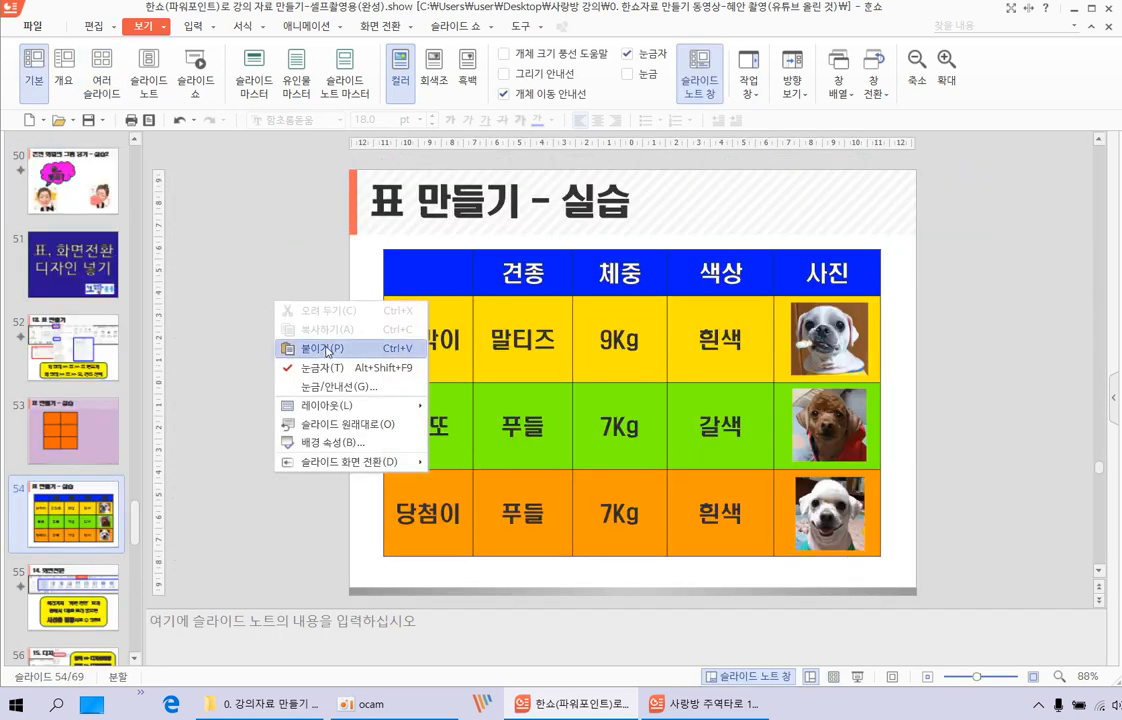
left_click(310, 346)
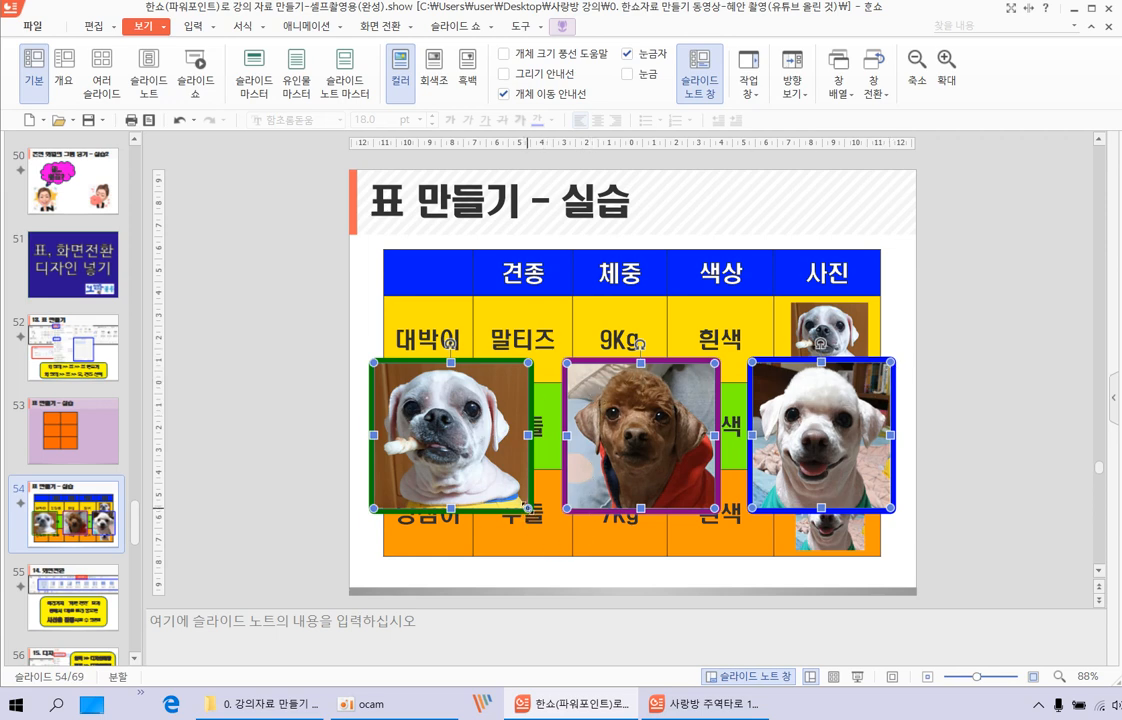
Shrink the three pasted photos together to cell size and place them in the 사진 column: green-framed for 대박이, purple-framed for 로또, blue-framed for 당첨이
left_click_drag(527, 508, 418, 437)
left_click(966, 390)
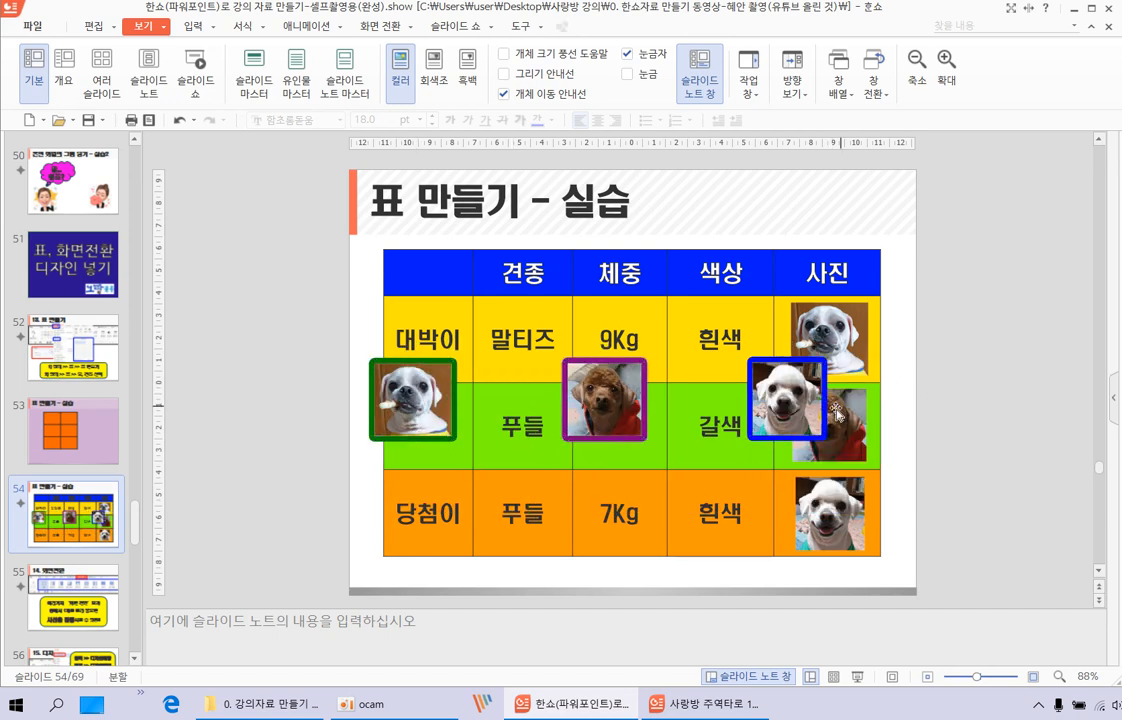
left_click_drag(801, 388, 844, 502)
left_click_drag(608, 373, 832, 398)
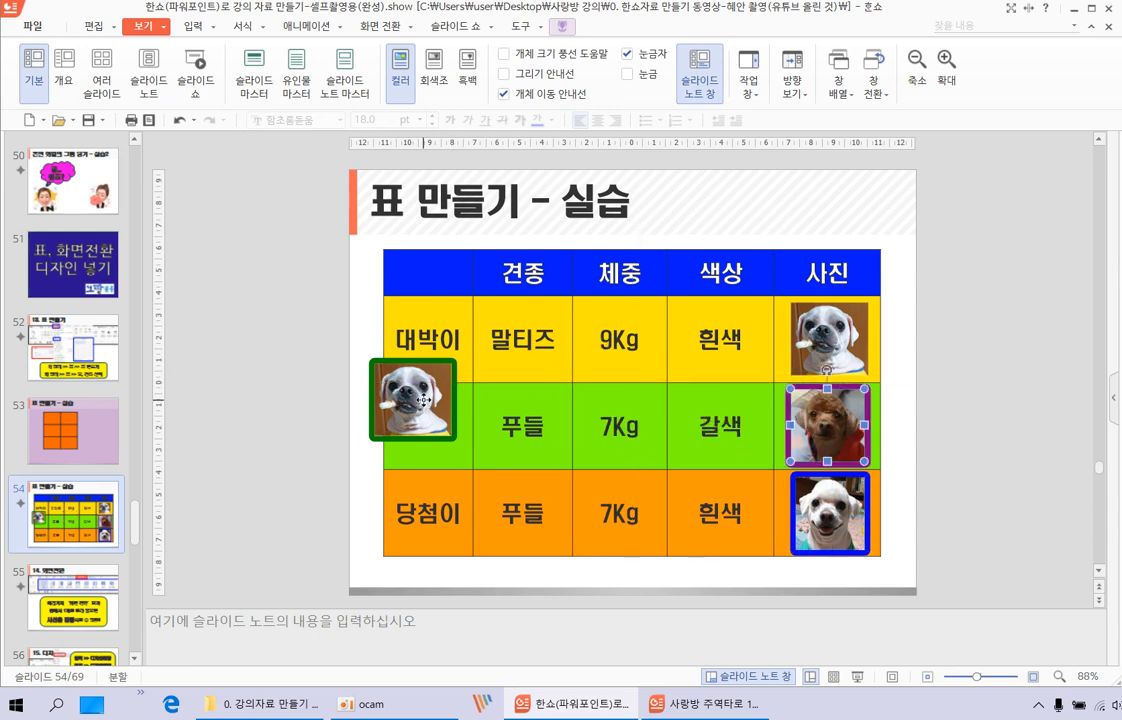
left_click_drag(446, 397, 862, 336)
left_click(1008, 360)
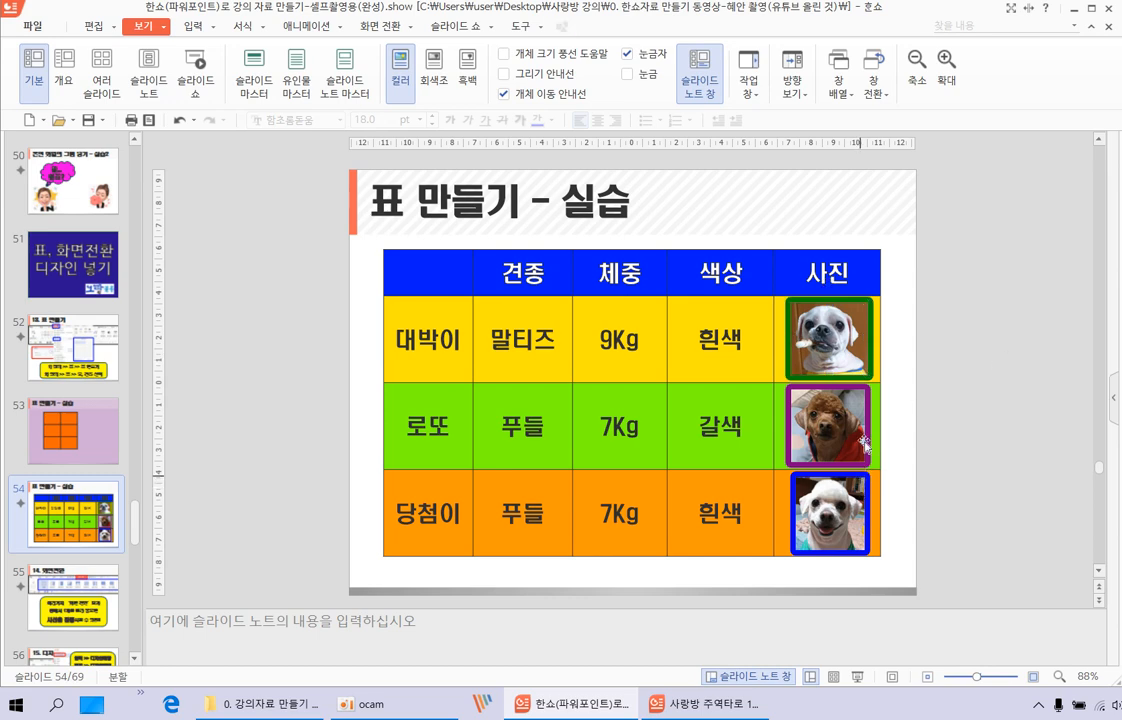